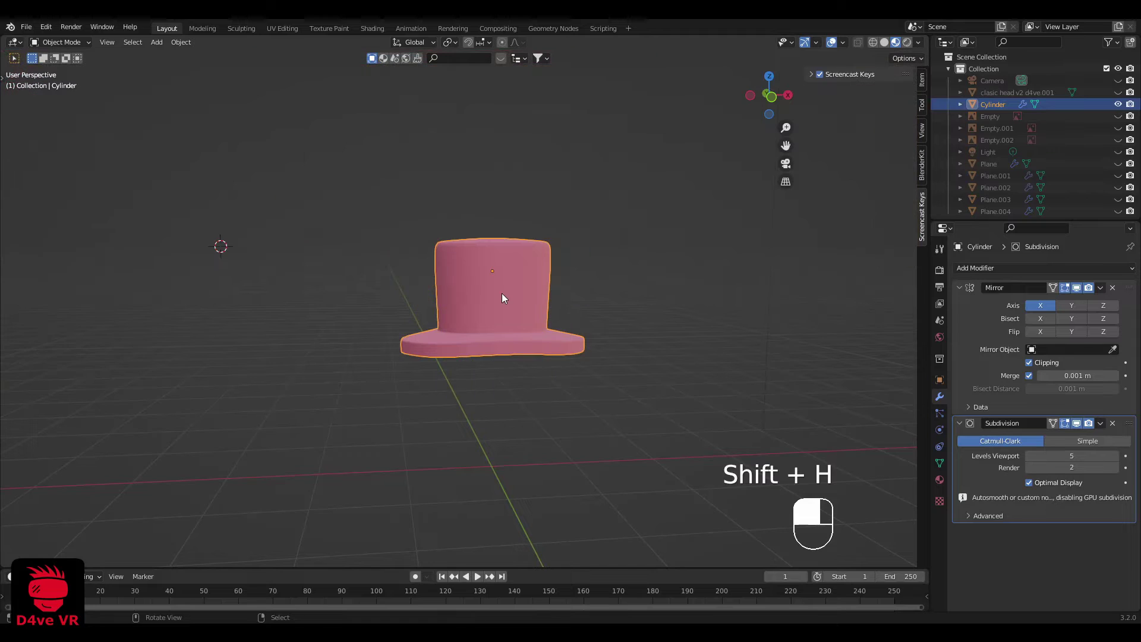
Step: Open the isolated hat in Edit Mode and turn off the viewport display of its Subdivision modifier
{"action": "scroll", "coordinate": [505, 303], "scroll_direction": "up", "scroll_amount": 3}
{"action": "middle_click_drag", "start_coordinate": [513, 323], "coordinate": [459, 290]}
{"action": "key", "text": "Tab"}
{"action": "middle_click_drag", "start_coordinate": [388, 287], "coordinate": [997, 308]}
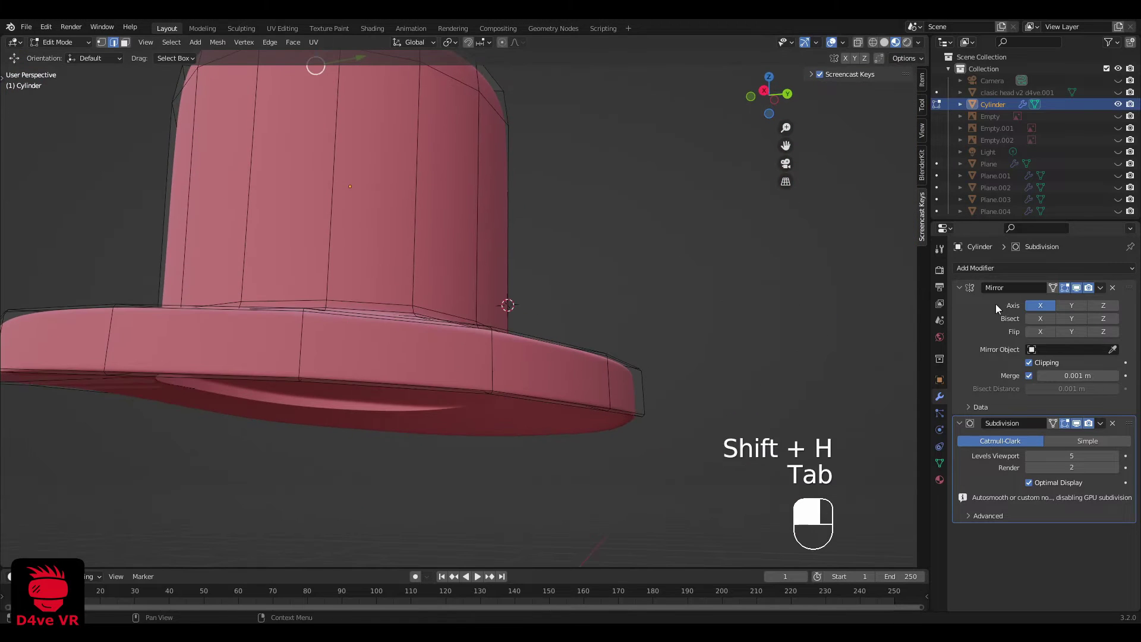
{"action": "middle_click_drag", "start_coordinate": [634, 319], "coordinate": [547, 284]}
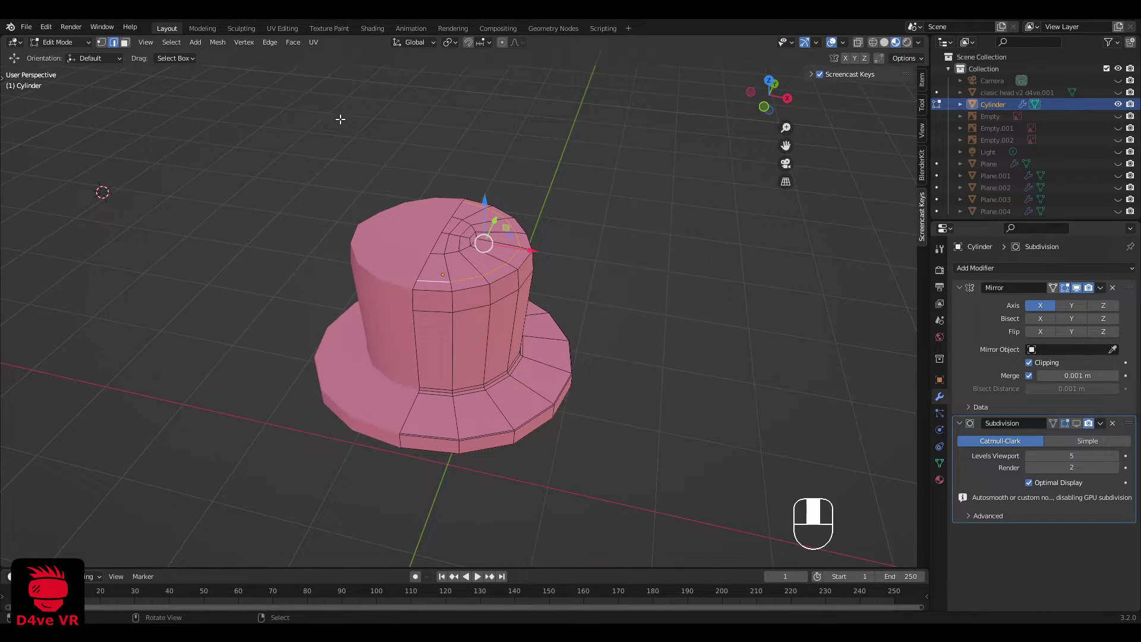
Step: Switch to the UV Editing workspace and unwrap the hat's entire mesh with Unwrap
{"action": "left_click", "coordinate": [283, 31]}
{"action": "key", "text": "KP_Decimal"}
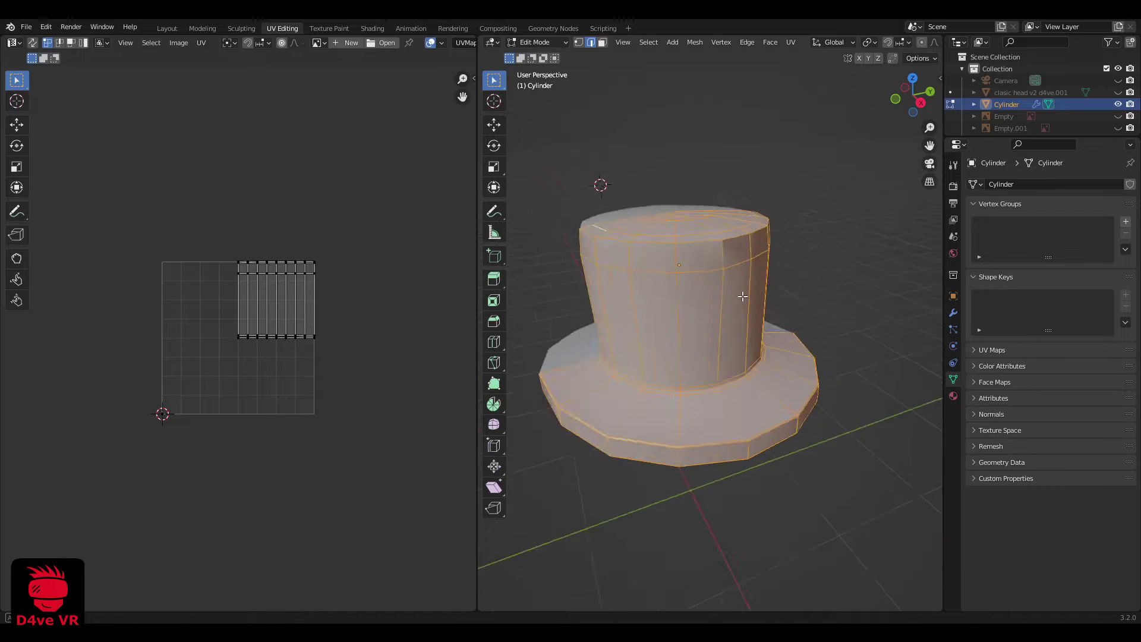
{"action": "middle_click_drag", "start_coordinate": [742, 296], "coordinate": [778, 308]}
{"action": "key", "text": "u"}
{"action": "left_click", "coordinate": [703, 309]}
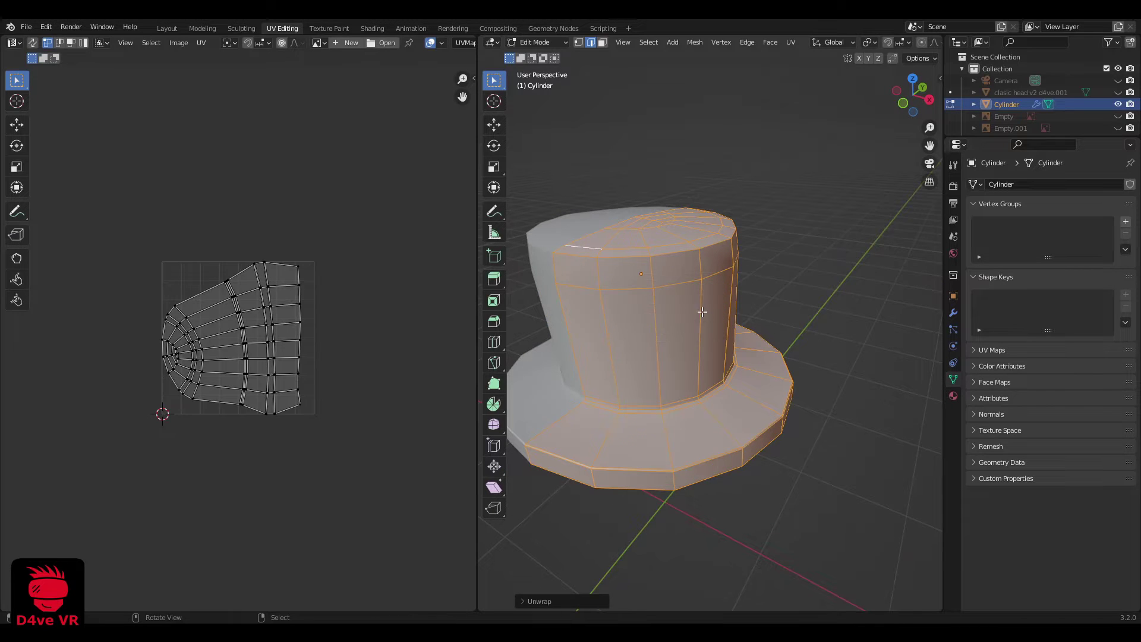
{"action": "scroll", "coordinate": [242, 298], "scroll_direction": "up", "scroll_amount": 4}
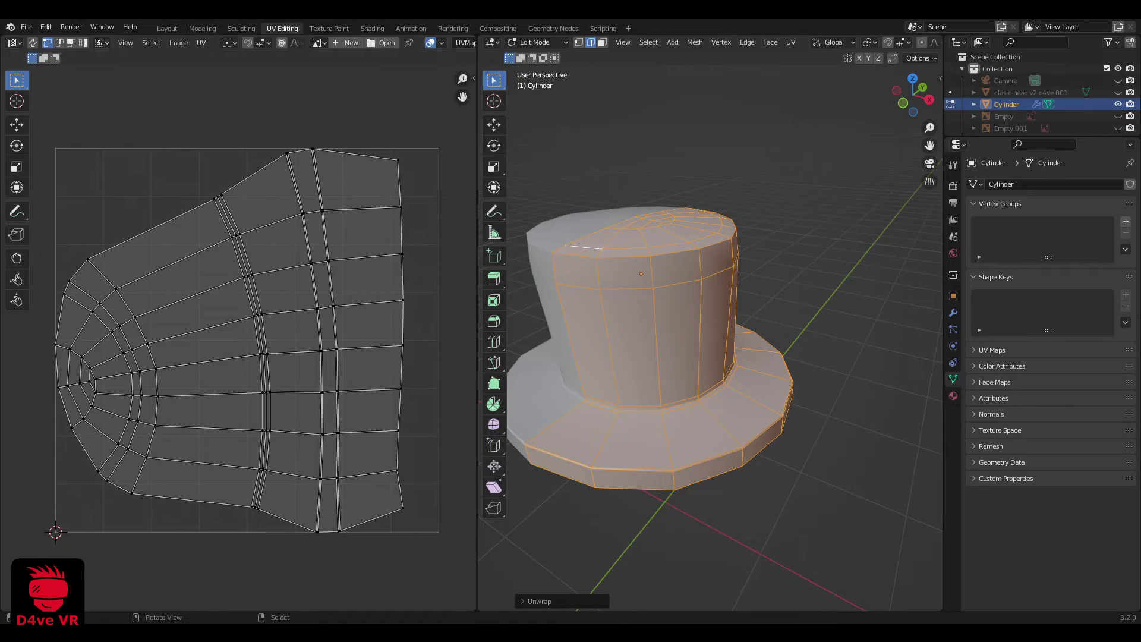
Step: Enable Display Stretch for the UV layout to judge the hat's unwrap distortion
{"action": "scroll", "coordinate": [390, 41], "scroll_direction": "down", "scroll_amount": 1}
{"action": "left_click", "coordinate": [395, 45]}
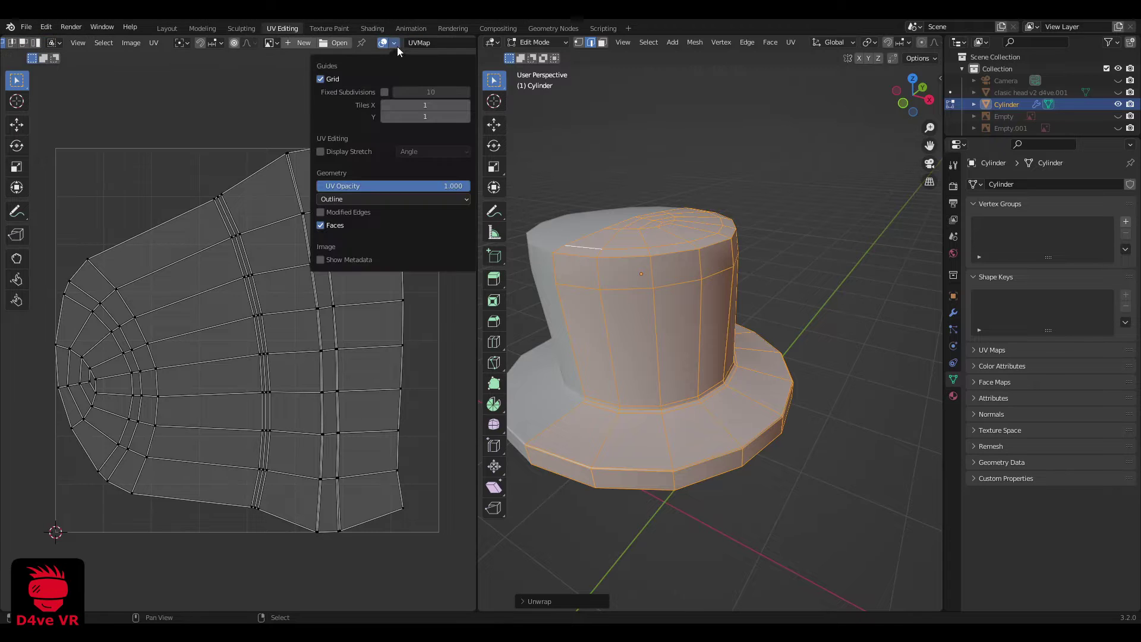
{"action": "left_click", "coordinate": [333, 151]}
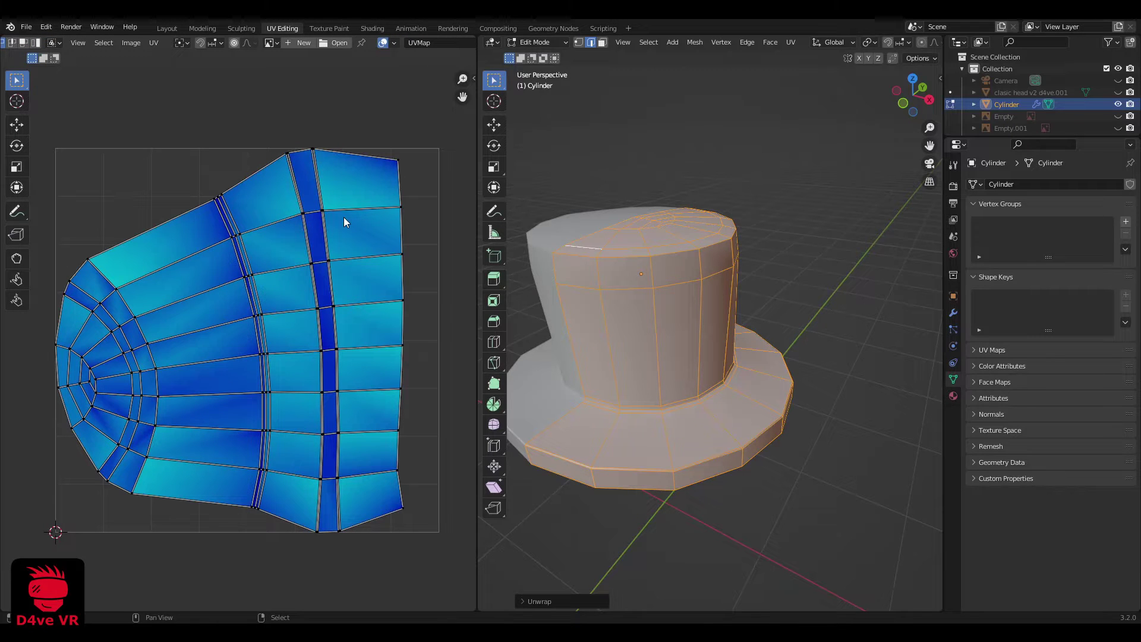
{"action": "scroll", "coordinate": [302, 211], "scroll_direction": "down", "scroll_amount": 2}
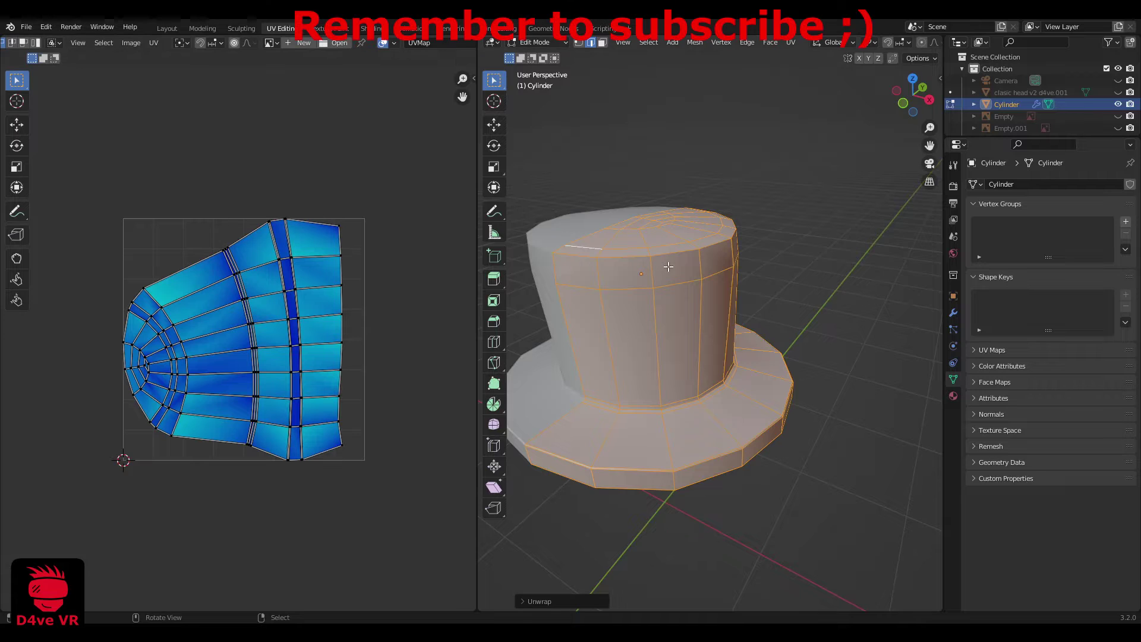
{"action": "middle_click_drag", "start_coordinate": [668, 267], "coordinate": [610, 281]}
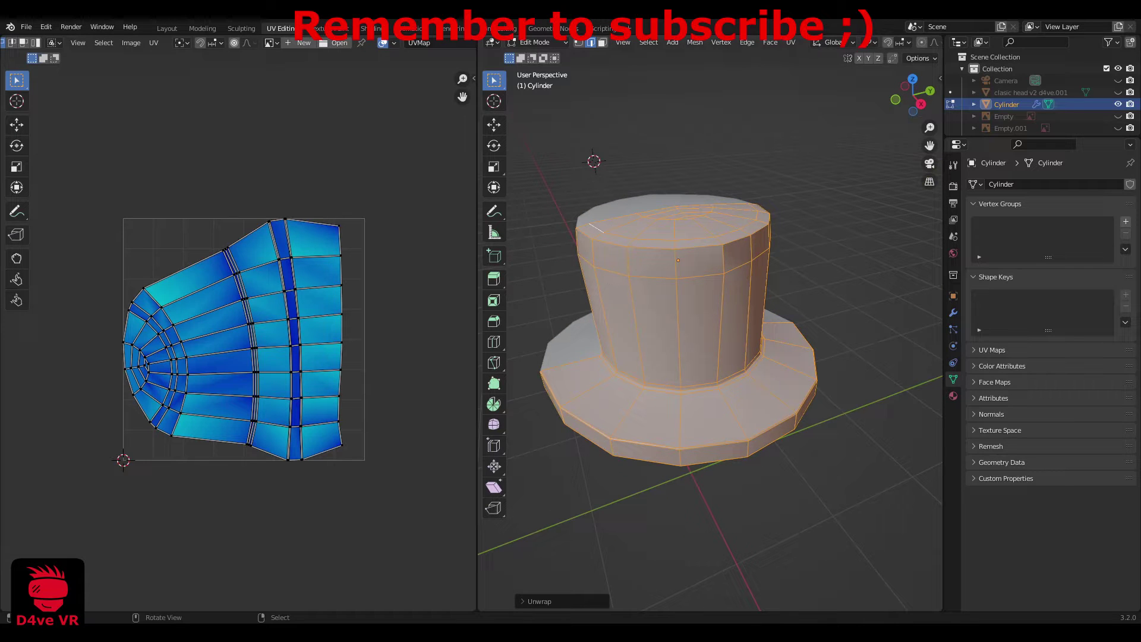
Step: Leave Edit Mode on the hat and reveal all hidden objects in the scene
{"action": "scroll", "coordinate": [711, 410], "scroll_direction": "down", "scroll_amount": 3}
{"action": "key", "text": "Tab"}
{"action": "key", "text": "Tab"}
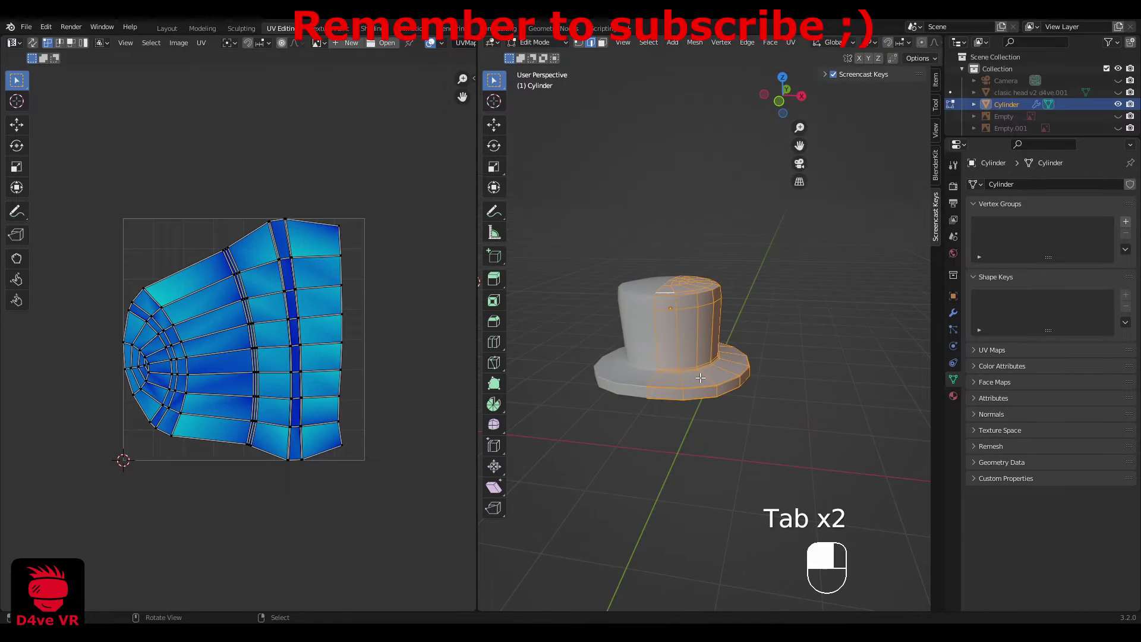
{"action": "key", "text": "Tab"}
{"action": "key", "text": "alt+h"}
{"action": "key", "text": "a"}
{"action": "key", "text": "a"}
{"action": "middle_click_drag", "start_coordinate": [715, 363], "coordinate": [738, 364]}
{"action": "left_click", "coordinate": [686, 411]}
{"action": "middle_click_drag", "start_coordinate": [686, 412], "coordinate": [667, 405]}
{"action": "scroll", "coordinate": [541, 322], "scroll_direction": "up", "scroll_amount": 2}
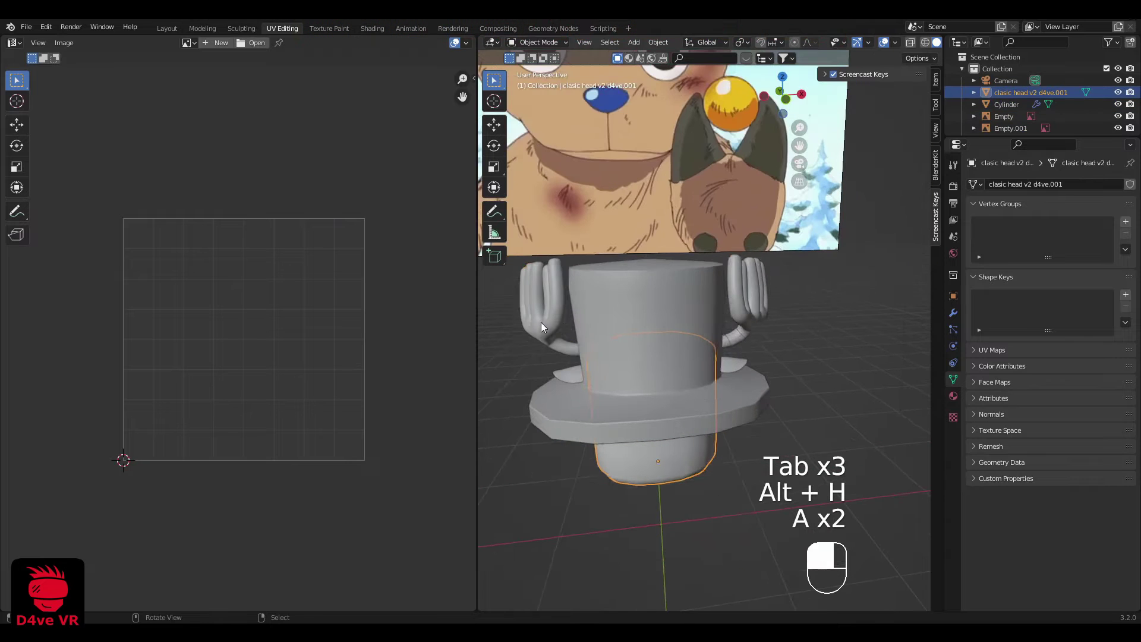
Step: Isolate the antler object by hiding everything else and open it in Edit Mode
{"action": "left_click", "coordinate": [541, 321]}
{"action": "key", "text": "shift+h"}
{"action": "scroll", "coordinate": [541, 320], "scroll_direction": "down", "scroll_amount": 1}
{"action": "key", "text": "Tab"}
{"action": "scroll", "coordinate": [713, 327], "scroll_direction": "up", "scroll_amount": 4}
{"action": "middle_click_drag", "start_coordinate": [541, 320], "coordinate": [719, 338], "text": "shift"}
{"action": "scroll", "coordinate": [713, 327], "scroll_direction": "down", "scroll_amount": 2}
{"action": "scroll", "coordinate": [631, 336], "scroll_direction": "up", "scroll_amount": 4}
Step: Turn off the viewport display of the antler's Mirror and Subdivision modifiers and return to Edit Mode
{"action": "left_click", "coordinate": [951, 316]}
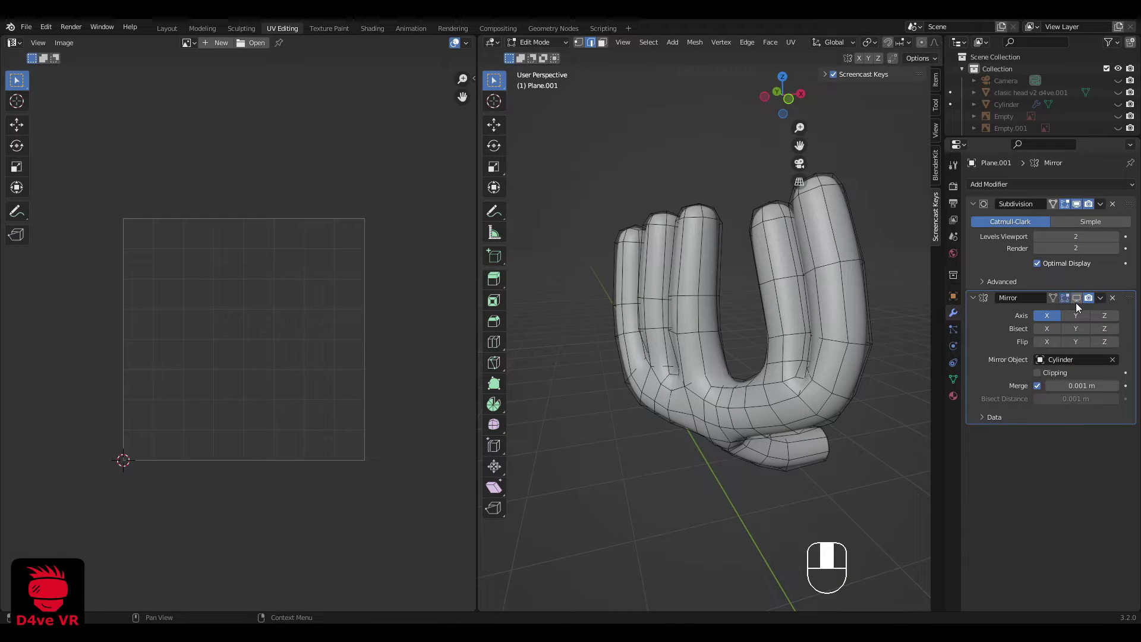
{"action": "key", "text": "Tab"}
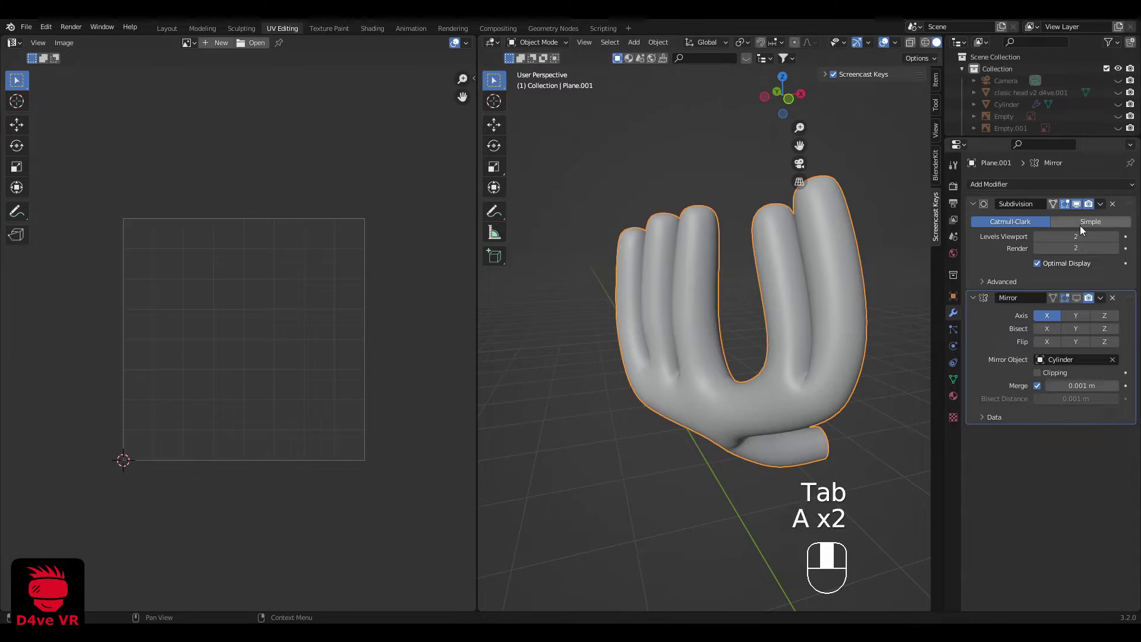
{"action": "left_click", "coordinate": [1076, 204]}
{"action": "key", "text": "Tab"}
Step: In edge select mode, select edge loops running lengthwise along the antler as the seam path
{"action": "middle_click_drag", "start_coordinate": [872, 327], "coordinate": [706, 383]}
{"action": "key", "text": "2"}
{"action": "key", "text": "a"}
{"action": "key", "text": "a"}
{"action": "right_click", "coordinate": [708, 314], "text": "alt+shift"}
{"action": "middle_click_drag", "start_coordinate": [708, 314], "coordinate": [749, 440]}
{"action": "scroll", "coordinate": [677, 369], "scroll_direction": "up", "scroll_amount": 4}
{"action": "right_click", "coordinate": [731, 473], "text": "alt+shift"}
{"action": "scroll", "coordinate": [731, 474], "scroll_direction": "down", "scroll_amount": 5}
{"action": "right_click", "coordinate": [798, 367], "text": "alt+shift"}
Step: Extend the edge selection across the rounded tips of the first pair of tines
{"action": "scroll", "coordinate": [721, 312], "scroll_direction": "down", "scroll_amount": 3}
{"action": "scroll", "coordinate": [722, 312], "scroll_direction": "up", "scroll_amount": 4}
{"action": "right_click", "coordinate": [734, 336], "text": "shift"}
{"action": "middle_click_drag", "start_coordinate": [749, 440], "coordinate": [630, 386]}
{"action": "middle_click_drag", "start_coordinate": [631, 387], "coordinate": [660, 330], "text": "shift"}
{"action": "middle_click_drag", "start_coordinate": [674, 417], "coordinate": [654, 529]}
{"action": "middle_click_drag", "start_coordinate": [654, 529], "coordinate": [553, 603], "text": "shift"}
{"action": "scroll", "coordinate": [711, 480], "scroll_direction": "up", "scroll_amount": 4}
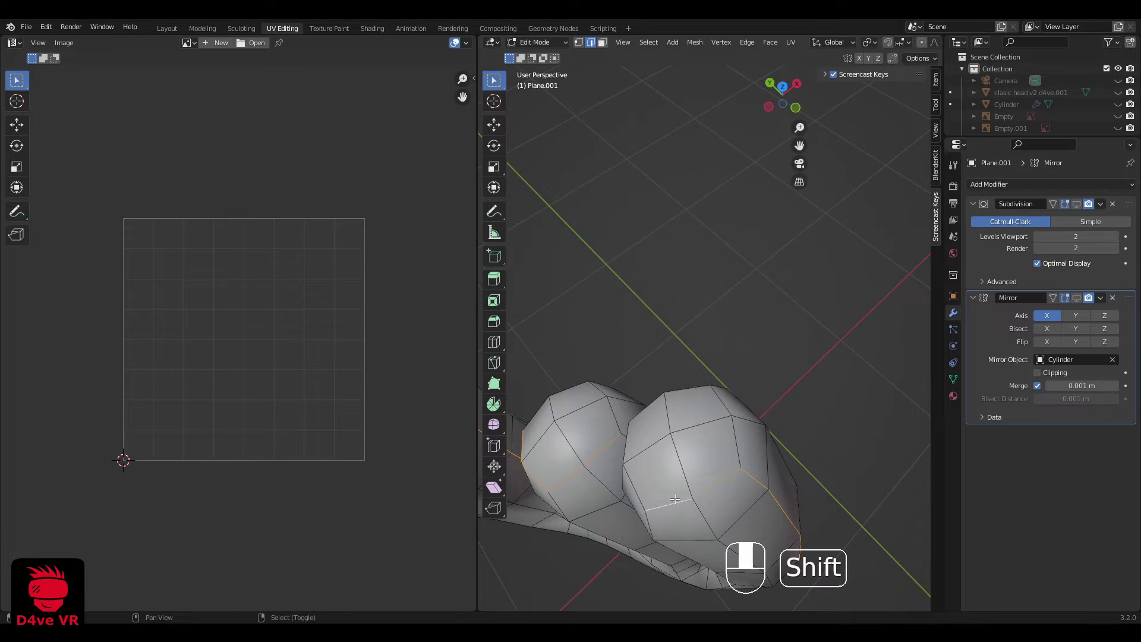
{"action": "middle_click_drag", "start_coordinate": [675, 499], "coordinate": [731, 391], "text": "shift"}
{"action": "right_click", "coordinate": [821, 311], "text": "shift"}
{"action": "scroll", "coordinate": [739, 408], "scroll_direction": "down", "scroll_amount": 2}
{"action": "scroll", "coordinate": [730, 391], "scroll_direction": "up", "scroll_amount": 4}
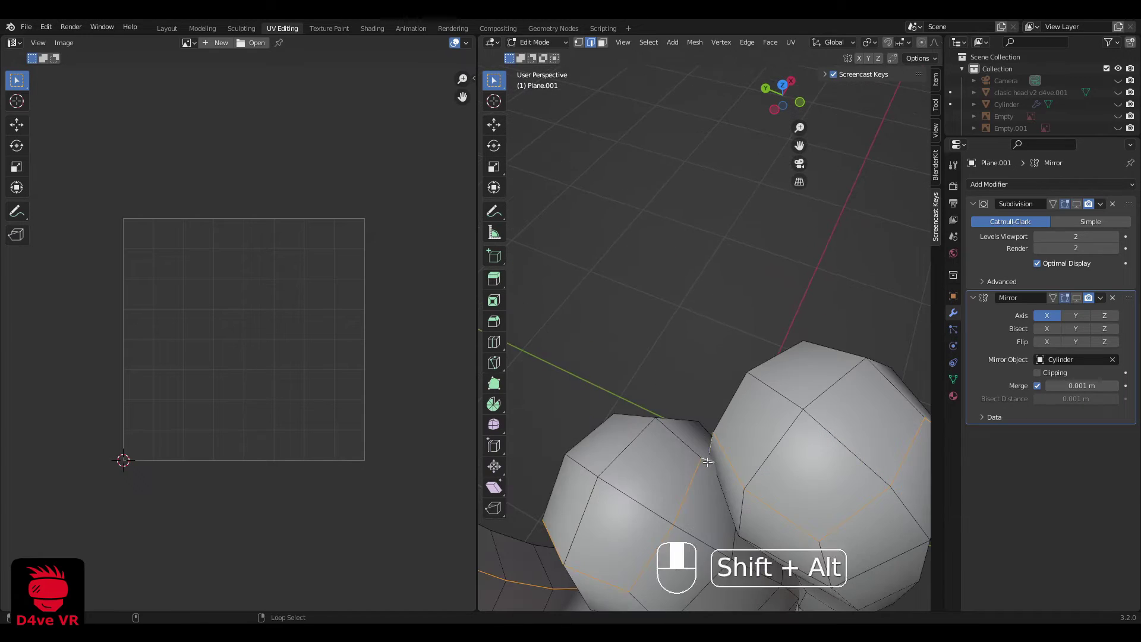
Step: Add edges to the selection so the seam path continues over the tip of the neighbouring tine
{"action": "scroll", "coordinate": [707, 463], "scroll_direction": "down", "scroll_amount": 5}
{"action": "middle_click_drag", "start_coordinate": [707, 463], "coordinate": [770, 298]}
{"action": "middle_click_drag", "start_coordinate": [728, 337], "coordinate": [672, 303]}
{"action": "scroll", "coordinate": [642, 238], "scroll_direction": "up", "scroll_amount": 4}
{"action": "right_click", "coordinate": [607, 180], "text": "shift"}
{"action": "scroll", "coordinate": [596, 236], "scroll_direction": "down", "scroll_amount": 5}
{"action": "middle_click_drag", "start_coordinate": [596, 235], "coordinate": [627, 242]}
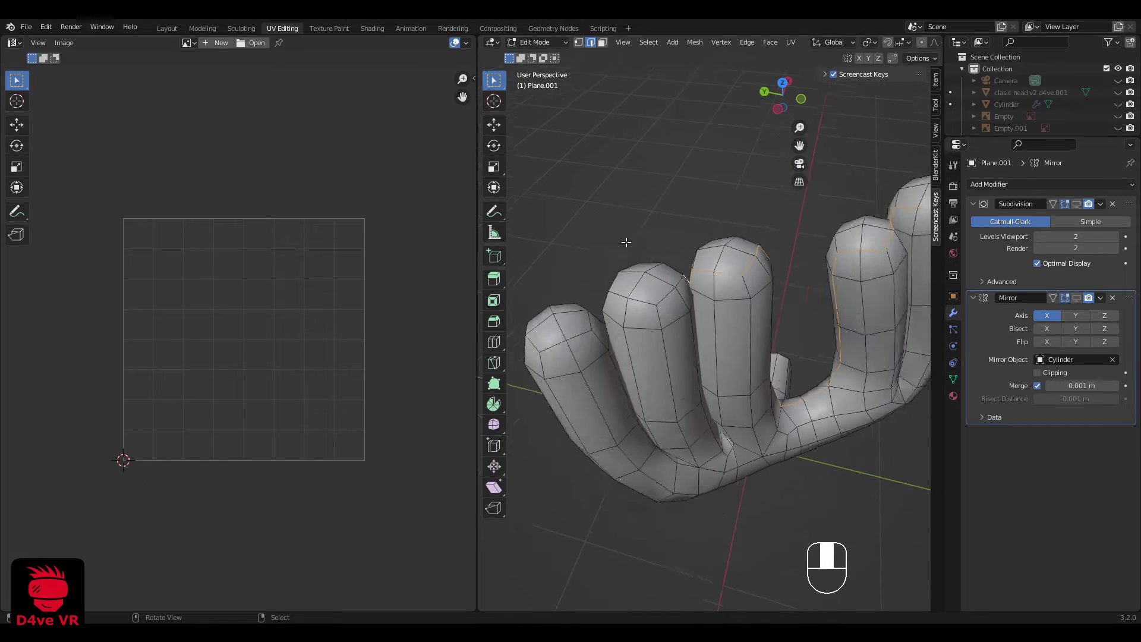
Step: Add the tip edges of the last tines and the outer edge line of the end tine to the selection
{"action": "scroll", "coordinate": [630, 247], "scroll_direction": "up", "scroll_amount": 2}
{"action": "right_click", "coordinate": [668, 265], "text": "shift"}
{"action": "middle_click_drag", "start_coordinate": [590, 285], "coordinate": [641, 317]}
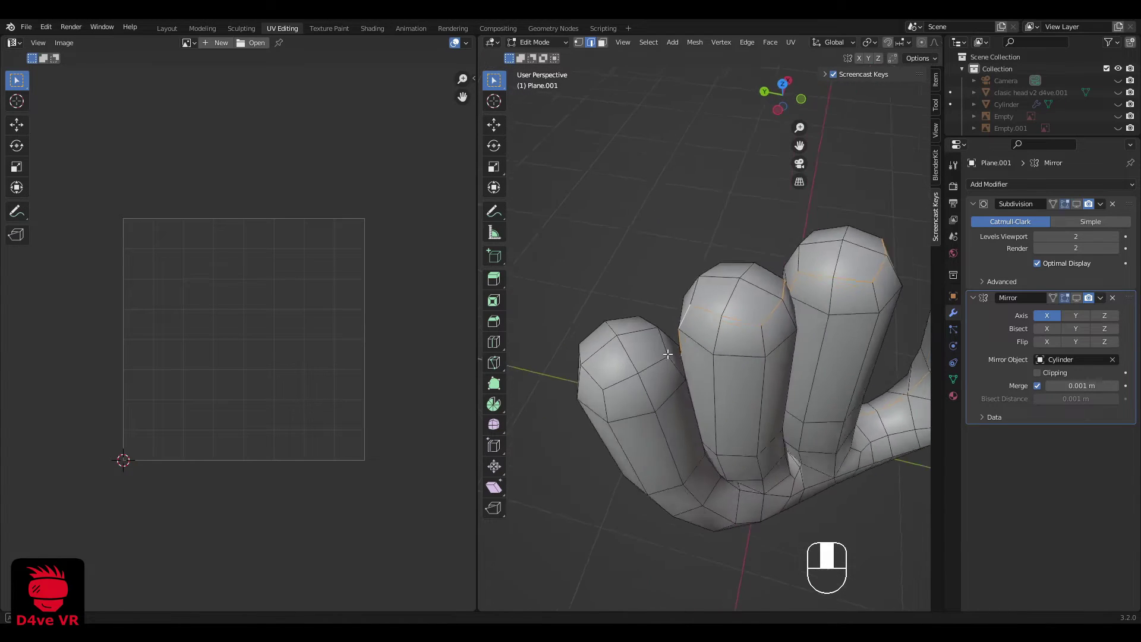
{"action": "middle_click_drag", "start_coordinate": [668, 355], "coordinate": [705, 334]}
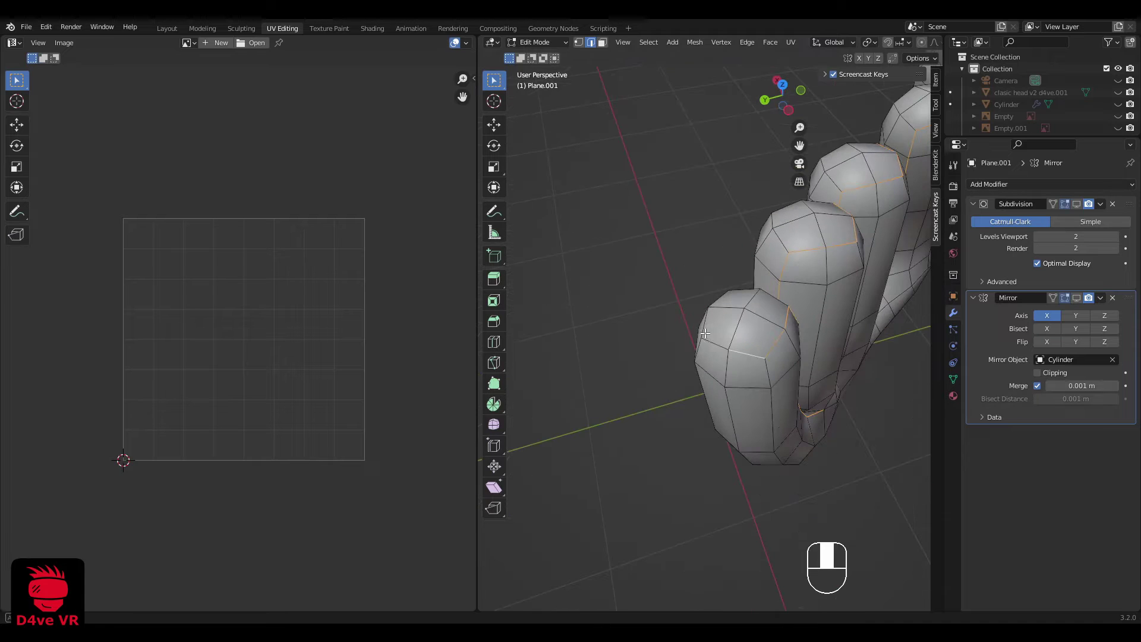
{"action": "scroll", "coordinate": [731, 330], "scroll_direction": "down", "scroll_amount": 3}
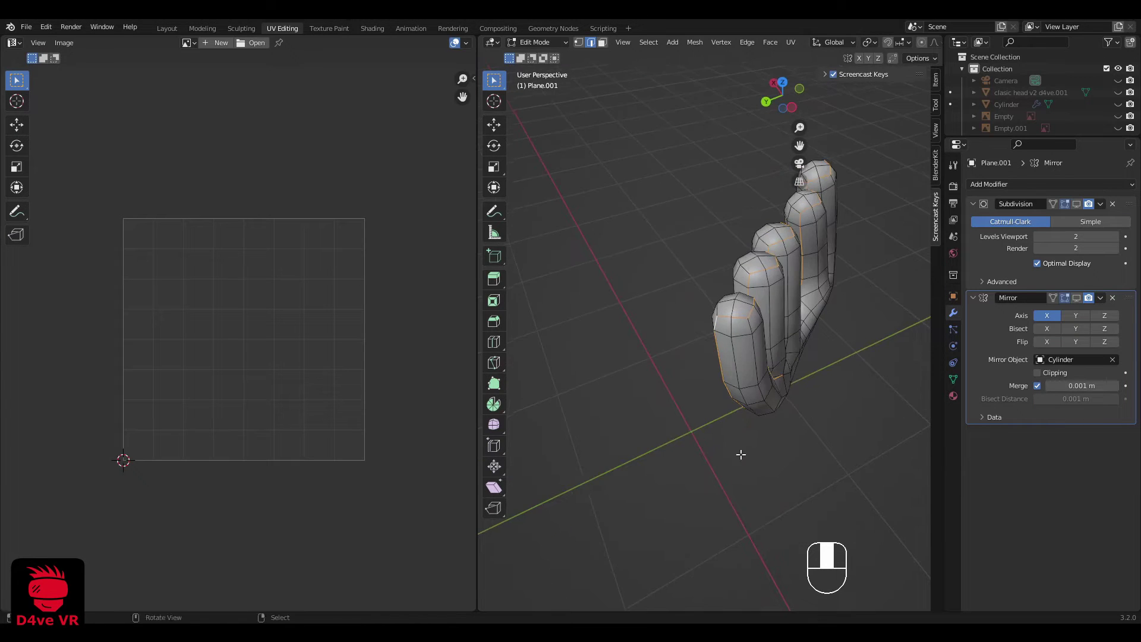
Step: Check the selected edge path around the whole antler and mark it as a seam
{"action": "middle_click_drag", "start_coordinate": [716, 458], "coordinate": [768, 417]}
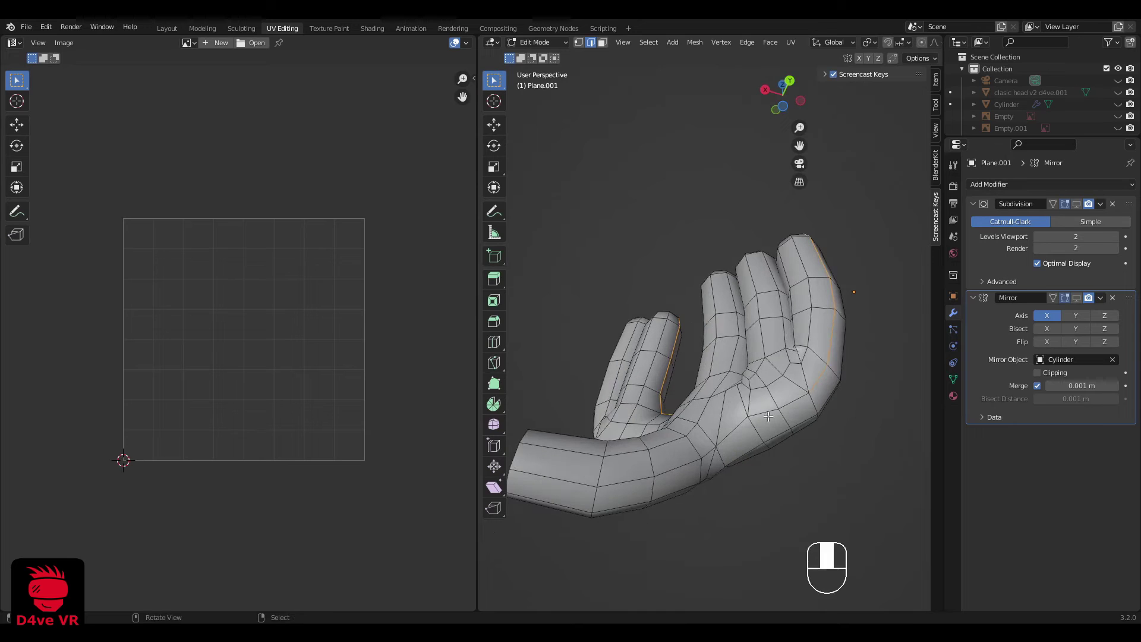
{"action": "middle_click_drag", "start_coordinate": [691, 461], "coordinate": [683, 392]}
{"action": "scroll", "coordinate": [776, 381], "scroll_direction": "up", "scroll_amount": 3}
{"action": "scroll", "coordinate": [683, 392], "scroll_direction": "down", "scroll_amount": 3}
{"action": "middle_click_drag", "start_coordinate": [565, 344], "coordinate": [606, 432]}
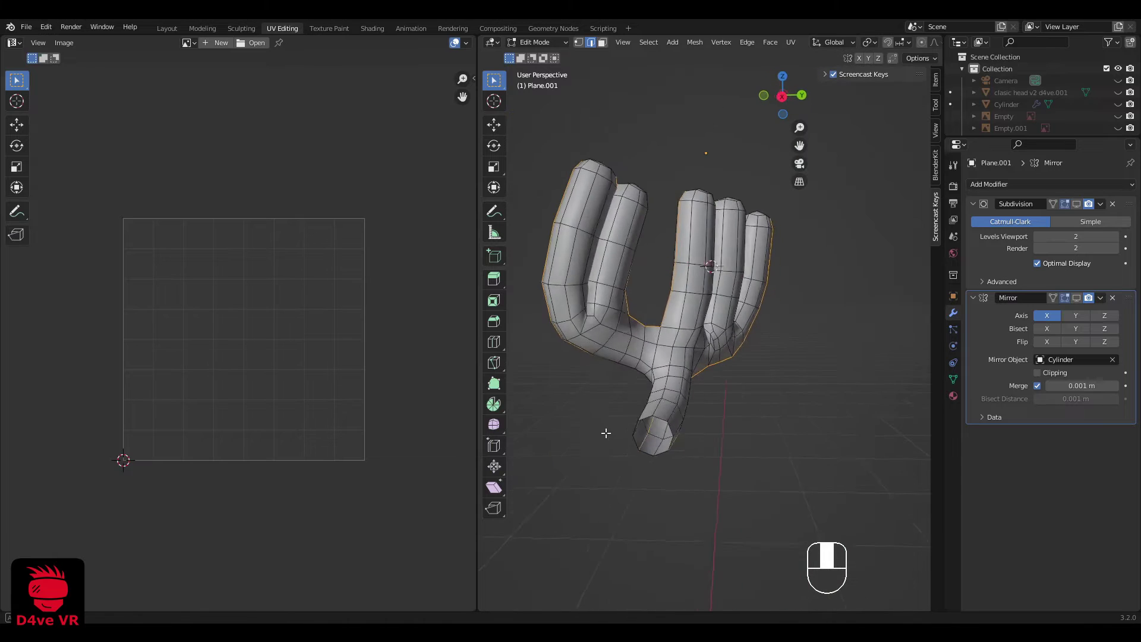
{"action": "middle_click_drag", "start_coordinate": [720, 337], "coordinate": [808, 261]}
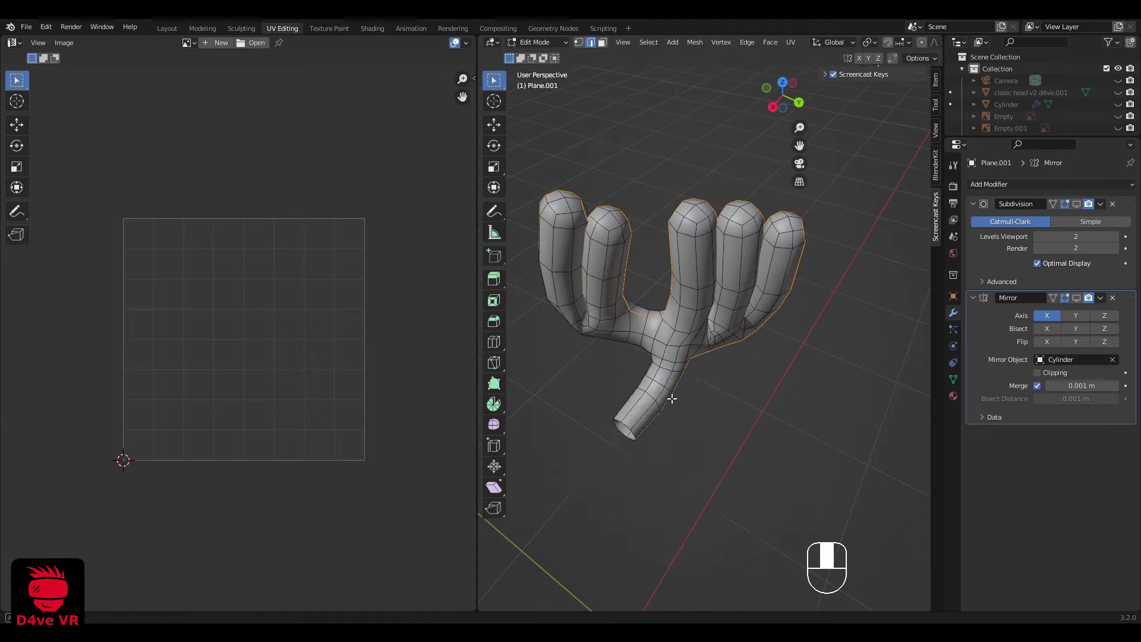
{"action": "key", "text": "u"}
{"action": "left_click", "coordinate": [648, 527]}
{"action": "middle_click_drag", "start_coordinate": [675, 466], "coordinate": [763, 382]}
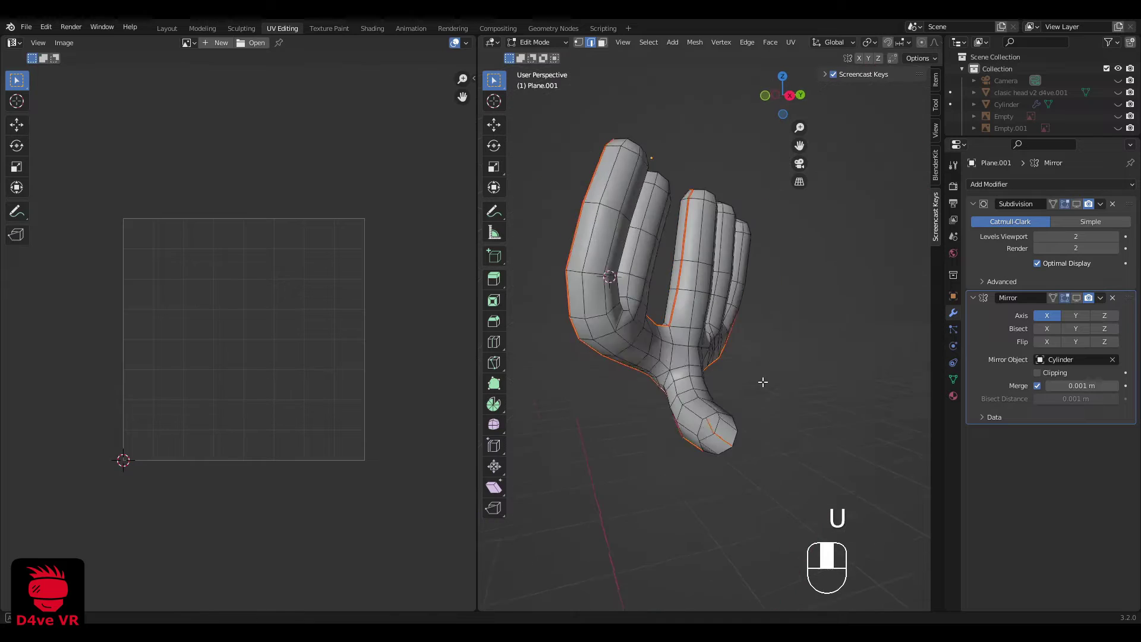
Step: Clear the selection and select the edge loops around the bases of the tines
{"action": "middle_click_drag", "start_coordinate": [599, 295], "coordinate": [1065, 365], "text": "shift"}
{"action": "key", "text": "a"}
{"action": "left_click", "coordinate": [744, 370], "text": "alt+shift"}
{"action": "left_click", "coordinate": [642, 409], "text": "alt+shift"}
{"action": "left_click", "coordinate": [780, 406], "text": "alt+shift"}
{"action": "left_click", "coordinate": [649, 403], "text": "alt+shift"}
{"action": "scroll", "coordinate": [664, 401], "scroll_direction": "down", "scroll_amount": 5}
{"action": "scroll", "coordinate": [788, 324], "scroll_direction": "up", "scroll_amount": 3}
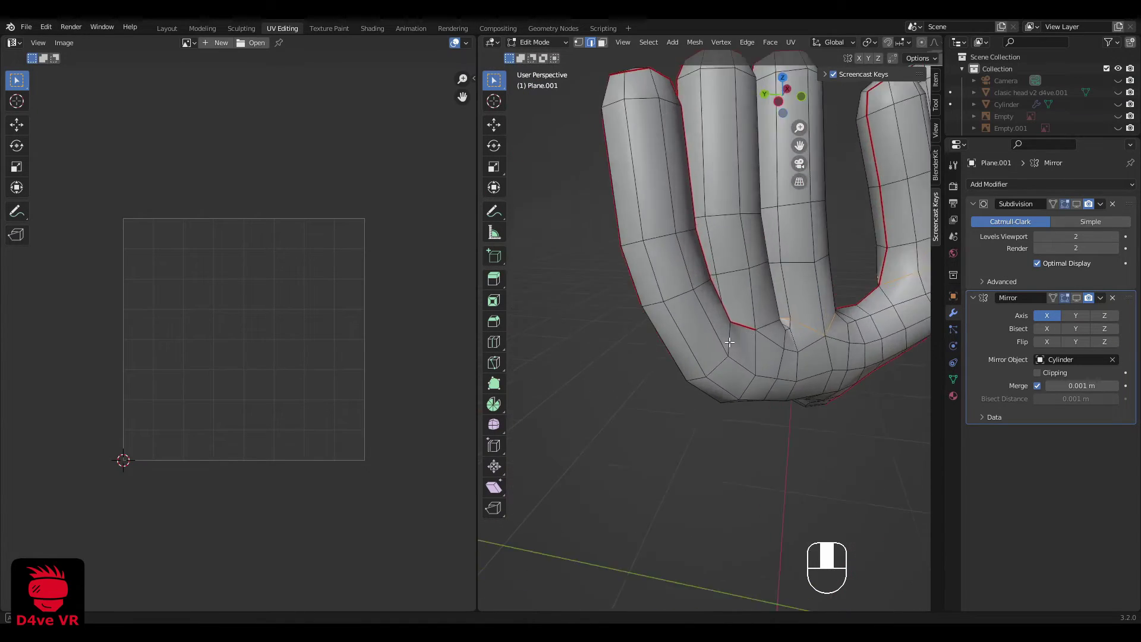
Step: Mark the loops around the tine bases as seams and select the linked faces of the tines
{"action": "scroll", "coordinate": [815, 311], "scroll_direction": "up", "scroll_amount": 2}
{"action": "middle_click_drag", "start_coordinate": [787, 323], "coordinate": [868, 395], "text": "shift"}
{"action": "left_click", "coordinate": [753, 316], "text": "alt+shift"}
{"action": "scroll", "coordinate": [753, 316], "scroll_direction": "down", "scroll_amount": 4}
{"action": "scroll", "coordinate": [833, 367], "scroll_direction": "down", "scroll_amount": 4}
{"action": "scroll", "coordinate": [833, 367], "scroll_direction": "up", "scroll_amount": 4}
{"action": "middle_click_drag", "start_coordinate": [868, 395], "coordinate": [790, 378], "text": "shift"}
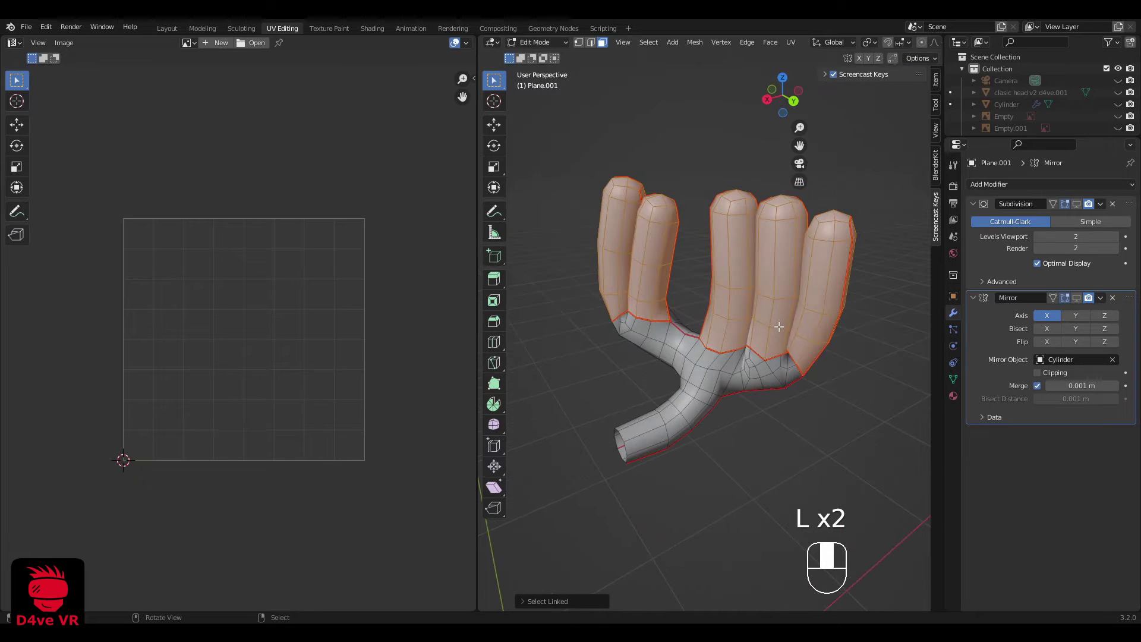
{"action": "middle_click_drag", "start_coordinate": [742, 355], "coordinate": [761, 397]}
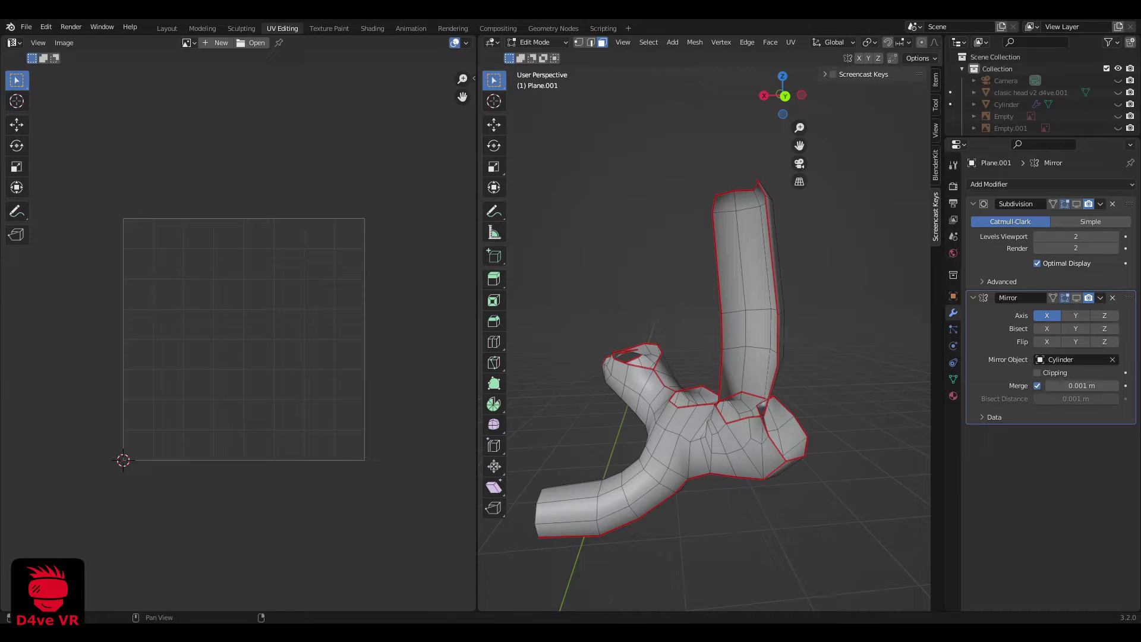
Step: In vertex select mode, mark the missing seam edge at the base of the remaining visible tine
{"action": "scroll", "coordinate": [721, 408], "scroll_direction": "up", "scroll_amount": 4}
{"action": "middle_click_drag", "start_coordinate": [721, 408], "coordinate": [698, 344]}
{"action": "scroll", "coordinate": [698, 344], "scroll_direction": "up", "scroll_amount": 4}
{"action": "key", "text": "1"}
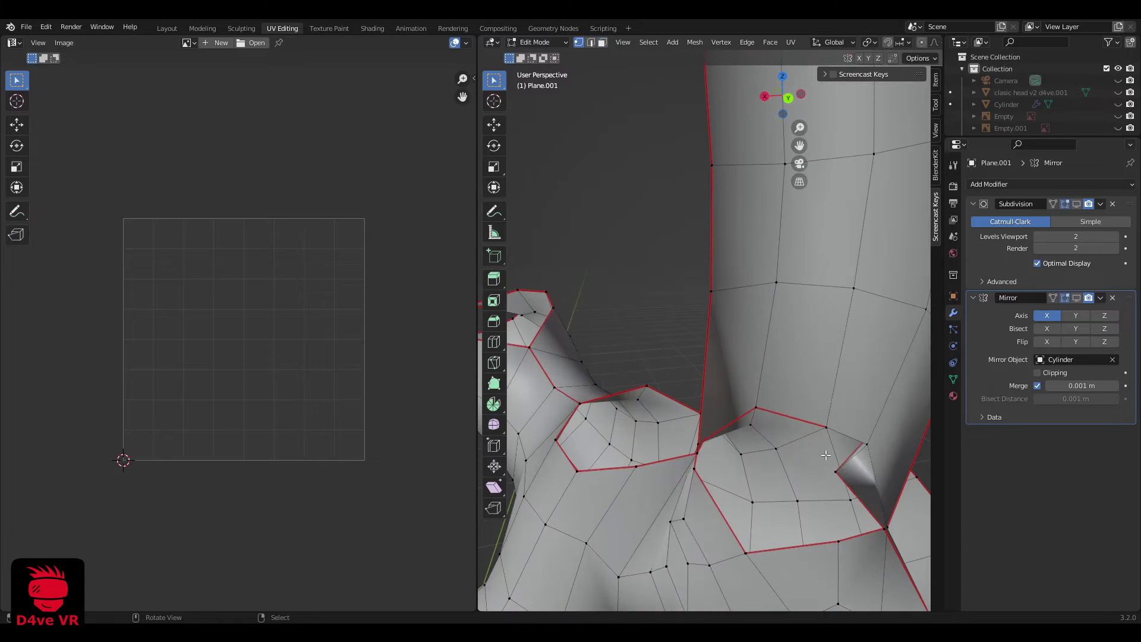
{"action": "middle_click_drag", "start_coordinate": [827, 455], "coordinate": [571, 298], "text": "shift"}
{"action": "mouse_move", "coordinate": [634, 334]}
{"action": "middle_mouse_down"}
{"action": "mouse_move", "coordinate": [595, 326]}
{"action": "mouse_move", "coordinate": [628, 338]}
{"action": "middle_mouse_up"}
{"action": "right_click", "coordinate": [622, 339]}
{"action": "key", "text": "g"}
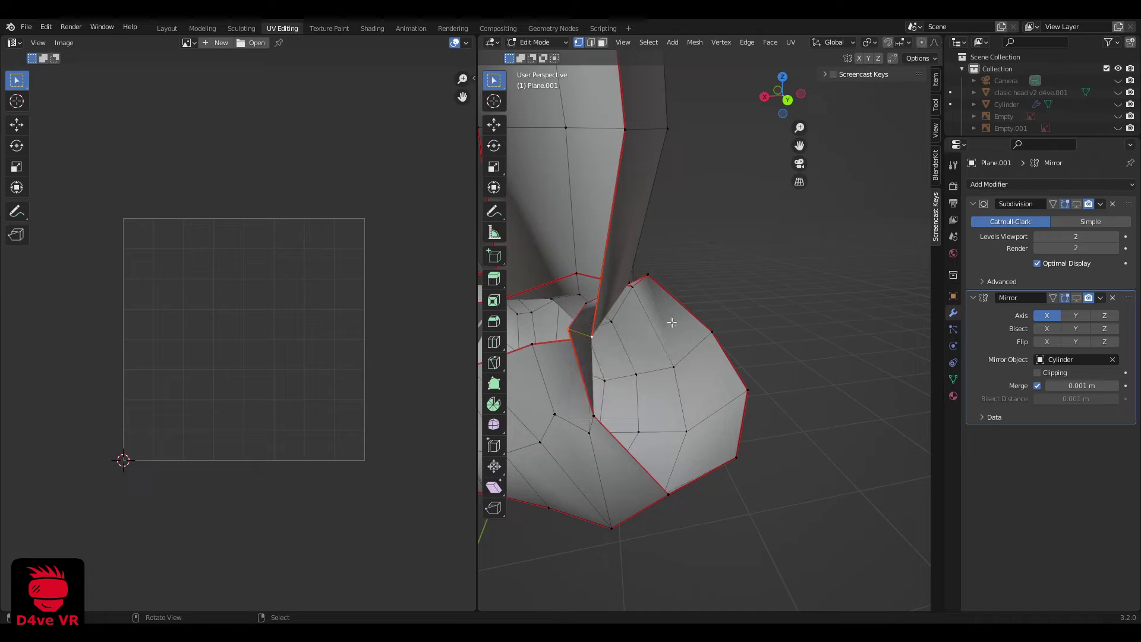
{"action": "key", "text": "F3"}
{"action": "key", "text": "Return"}
Step: Select the linked faces of the remaining tine in face select mode and hide them
{"action": "scroll", "coordinate": [671, 323], "scroll_direction": "down", "scroll_amount": 5}
{"action": "key", "text": "3"}
{"action": "middle_click_drag", "start_coordinate": [669, 282], "coordinate": [693, 402]}
{"action": "key", "text": "l"}
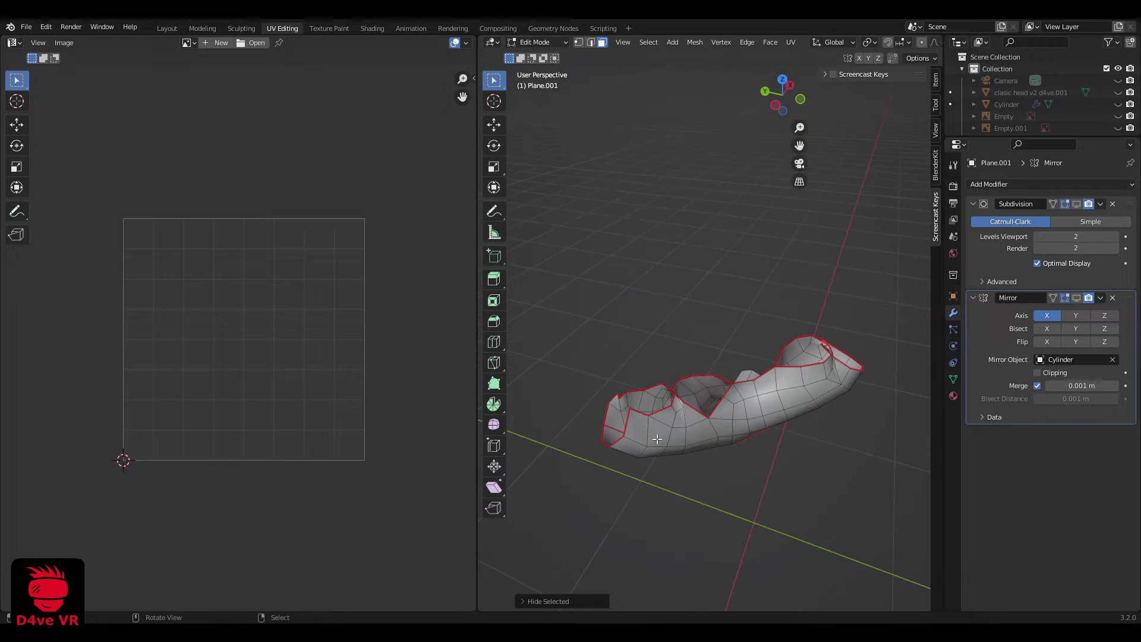
Step: Select the linked faces of the antler base to test whether its seams separate the islands
{"action": "scroll", "coordinate": [809, 224], "scroll_direction": "up", "scroll_amount": 1}
{"action": "key", "text": "a"}
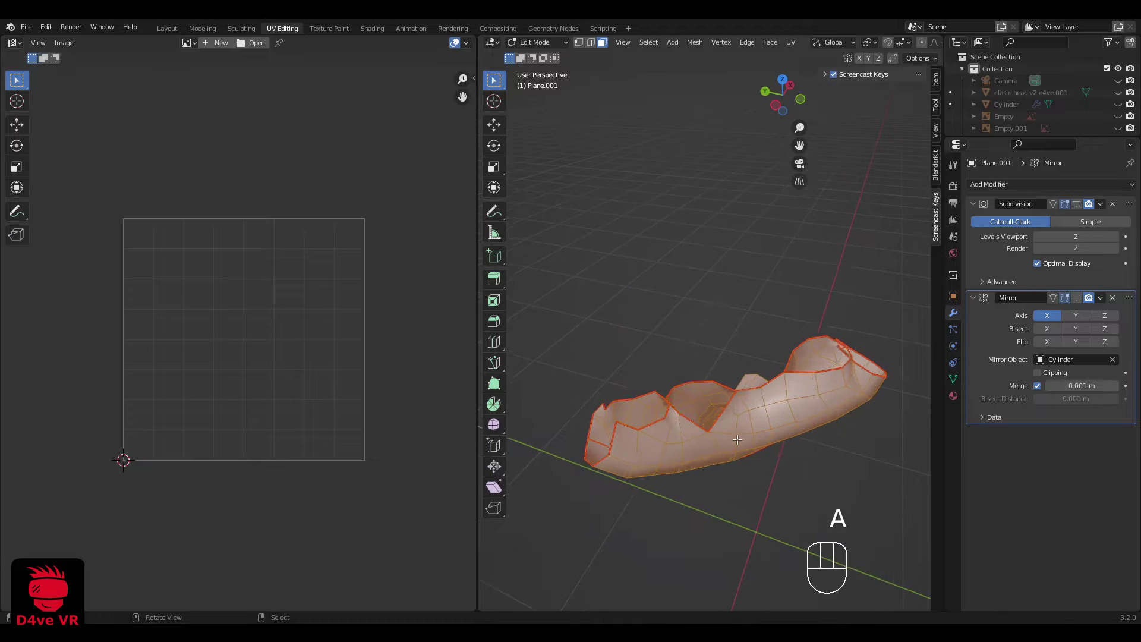
{"action": "key", "text": "a"}
{"action": "middle_click_drag", "start_coordinate": [693, 419], "coordinate": [713, 404]}
{"action": "key", "text": "l"}
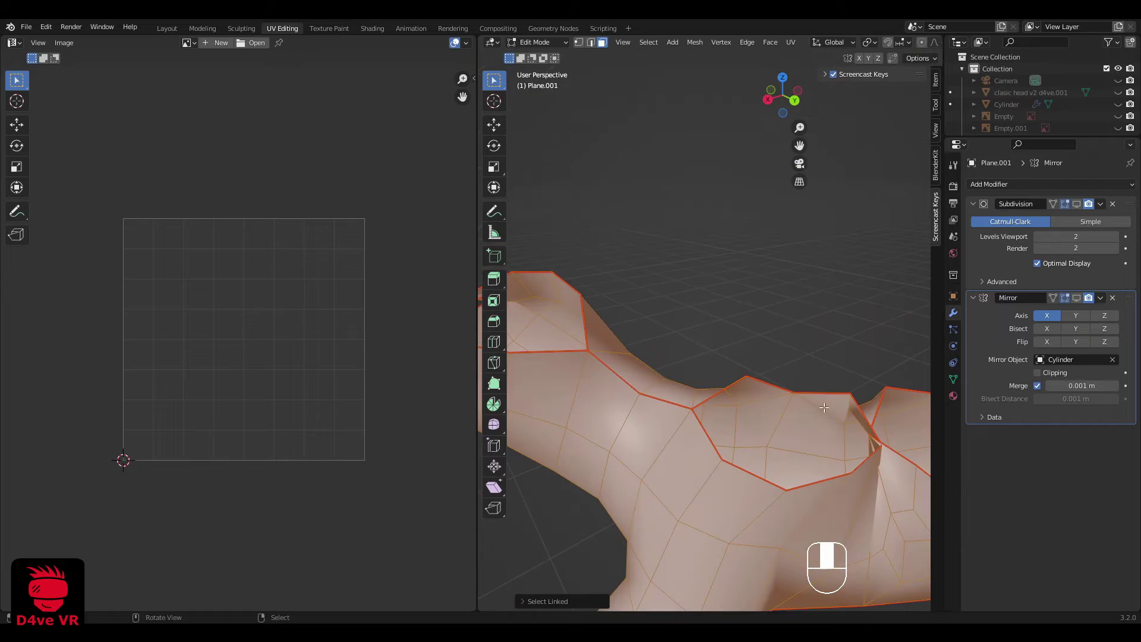
Step: Select the two vertices across the gap between adjacent tine bases and mark their connecting edge as a seam
{"action": "scroll", "coordinate": [713, 404], "scroll_direction": "up", "scroll_amount": 3}
{"action": "key", "text": "1"}
{"action": "key", "text": "a"}
{"action": "key", "text": "a"}
{"action": "left_click", "coordinate": [661, 370]}
{"action": "key", "text": "g"}
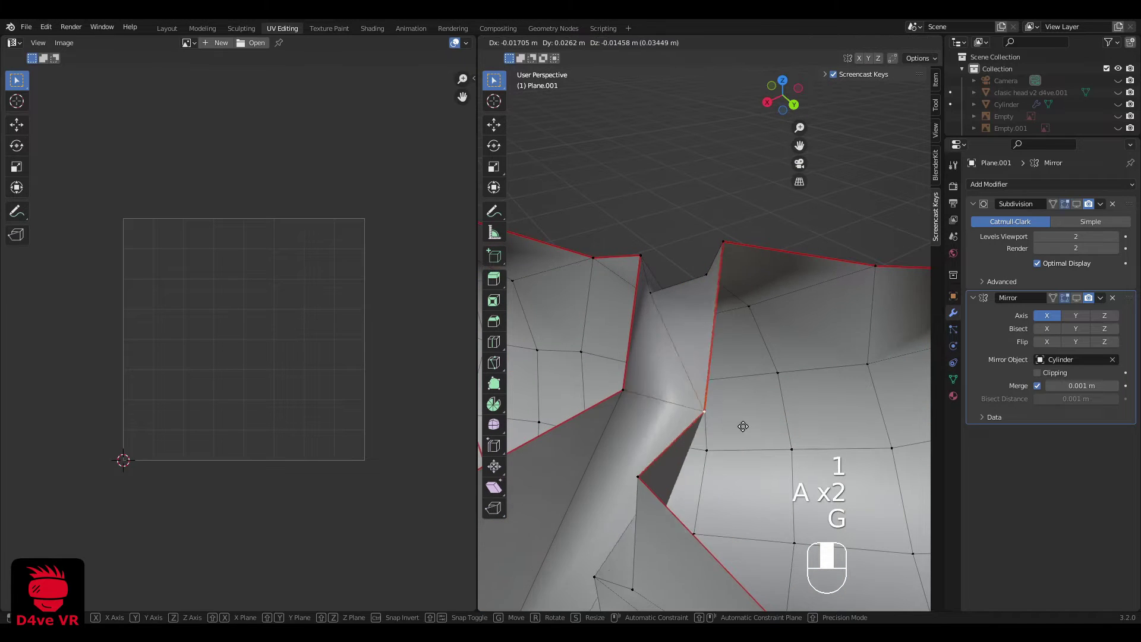
{"action": "left_click", "coordinate": [652, 405]}
{"action": "right_click", "coordinate": [625, 390], "text": "shift"}
{"action": "key", "text": "space"}
{"action": "left_click", "coordinate": [751, 413]}
Step: Switch to face select mode and test the antler base's seam islands by selecting linked faces
{"action": "scroll", "coordinate": [713, 417], "scroll_direction": "down", "scroll_amount": 6}
{"action": "middle_click_drag", "start_coordinate": [702, 425], "coordinate": [561, 339]}
{"action": "key", "text": "a"}
{"action": "key", "text": "a"}
{"action": "key", "text": "3"}
{"action": "key", "text": "a"}
{"action": "key", "text": "a"}
{"action": "key", "text": "l"}
Step: Reveal all hidden parts of the antler mesh and clear the selection
{"action": "key", "text": "alt+h"}
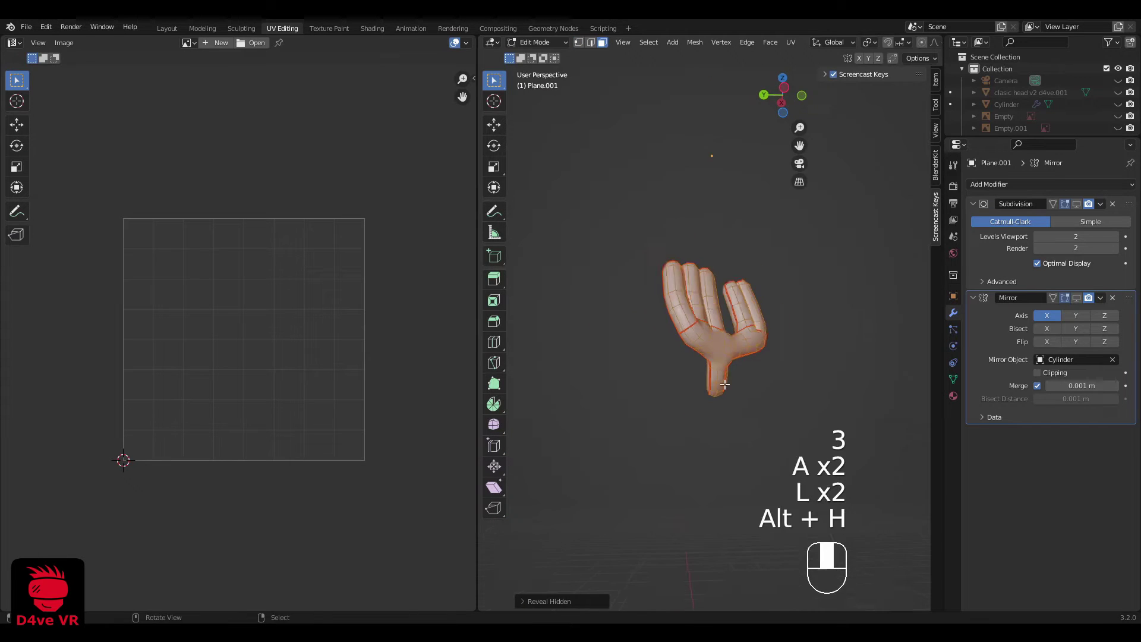
{"action": "key", "text": "a"}
{"action": "key", "text": "a"}
{"action": "scroll", "coordinate": [713, 357], "scroll_direction": "up", "scroll_amount": 3}
{"action": "key", "text": "a"}
{"action": "middle_click_drag", "start_coordinate": [713, 356], "coordinate": [702, 343]}
{"action": "key", "text": "a"}
{"action": "key", "text": "a"}
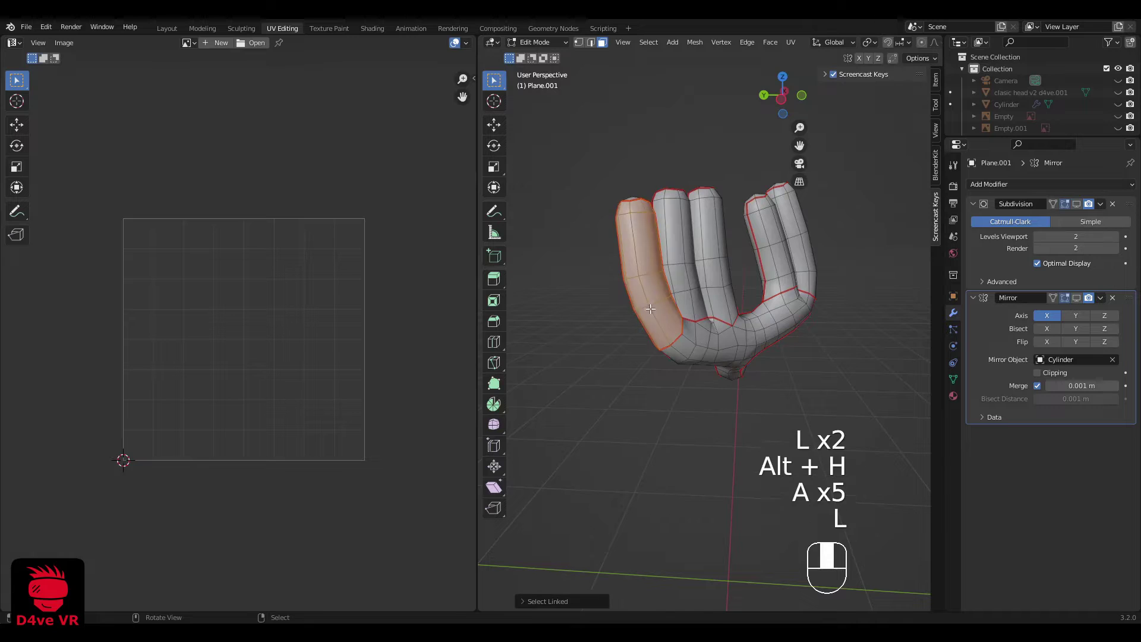
Step: Select the linked faces of every tine and base island until the whole antler mesh is selected
{"action": "middle_click_drag", "start_coordinate": [651, 309], "coordinate": [578, 266]}
{"action": "key", "text": "l"}
{"action": "key", "text": "l"}
{"action": "middle_click_drag", "start_coordinate": [735, 249], "coordinate": [886, 309]}
{"action": "key", "text": "l"}
{"action": "middle_click_drag", "start_coordinate": [619, 243], "coordinate": [755, 246]}
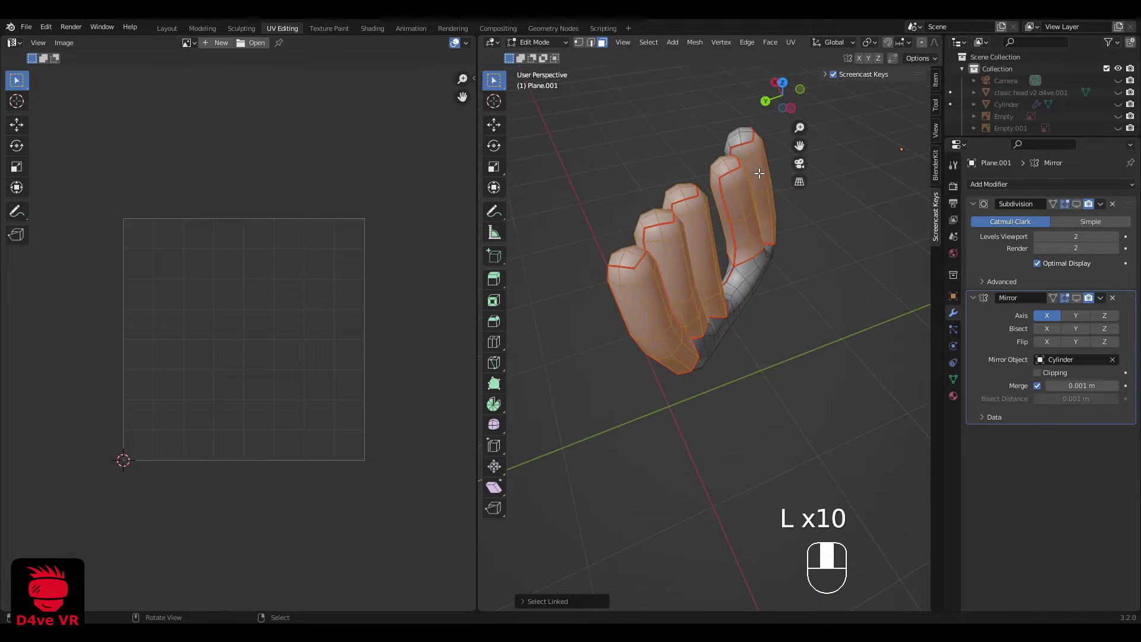
{"action": "middle_click_drag", "start_coordinate": [760, 173], "coordinate": [712, 396]}
{"action": "middle_click_drag", "start_coordinate": [783, 516], "coordinate": [746, 308]}
{"action": "key", "text": "l"}
{"action": "scroll", "coordinate": [838, 286], "scroll_direction": "down", "scroll_amount": 3}
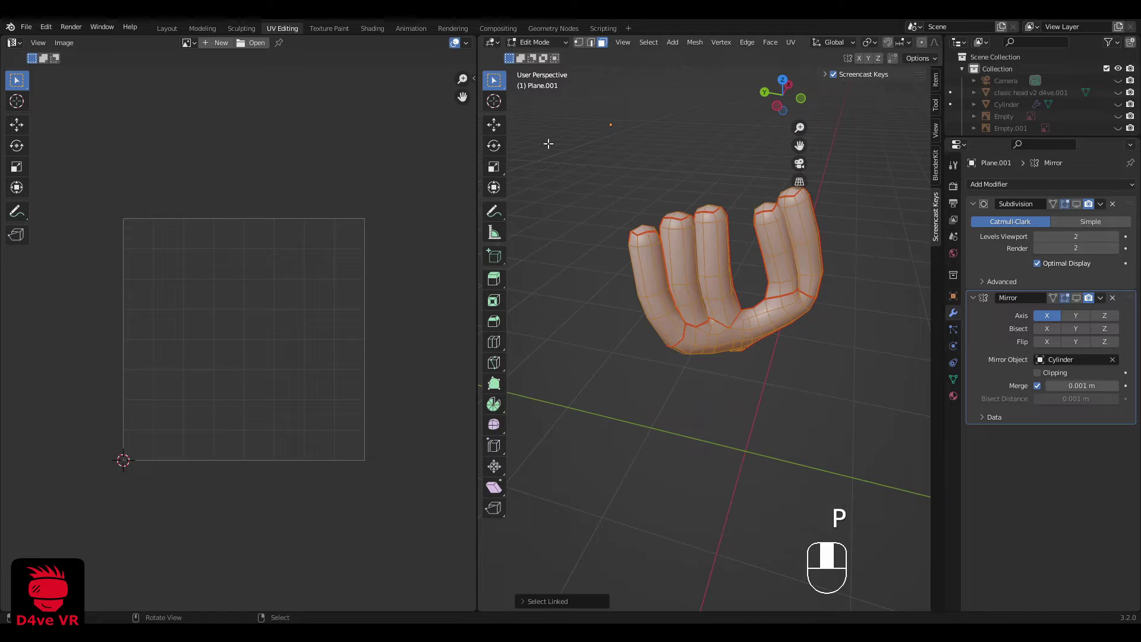
Step: Unwrap the selected antler faces along their seams and inspect the resulting UV islands
{"action": "key", "text": "u"}
{"action": "left_click", "coordinate": [660, 403]}
{"action": "scroll", "coordinate": [255, 401], "scroll_direction": "up", "scroll_amount": 1}
{"action": "key", "text": "a"}
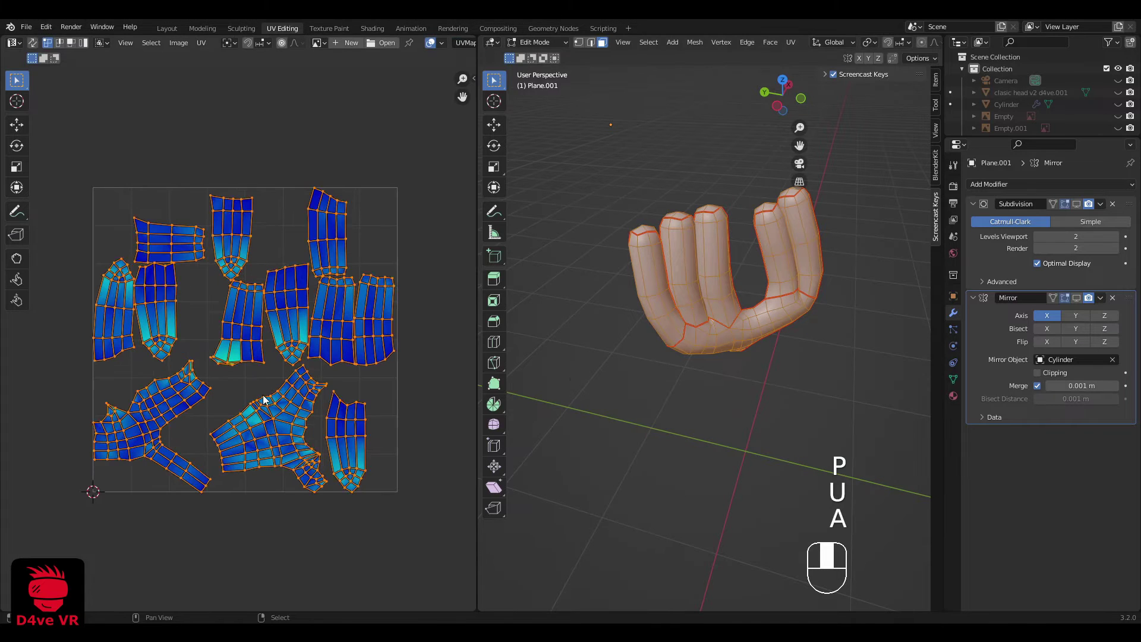
{"action": "key", "text": "a"}
{"action": "key", "text": "Tab"}
{"action": "key", "text": "Tab"}
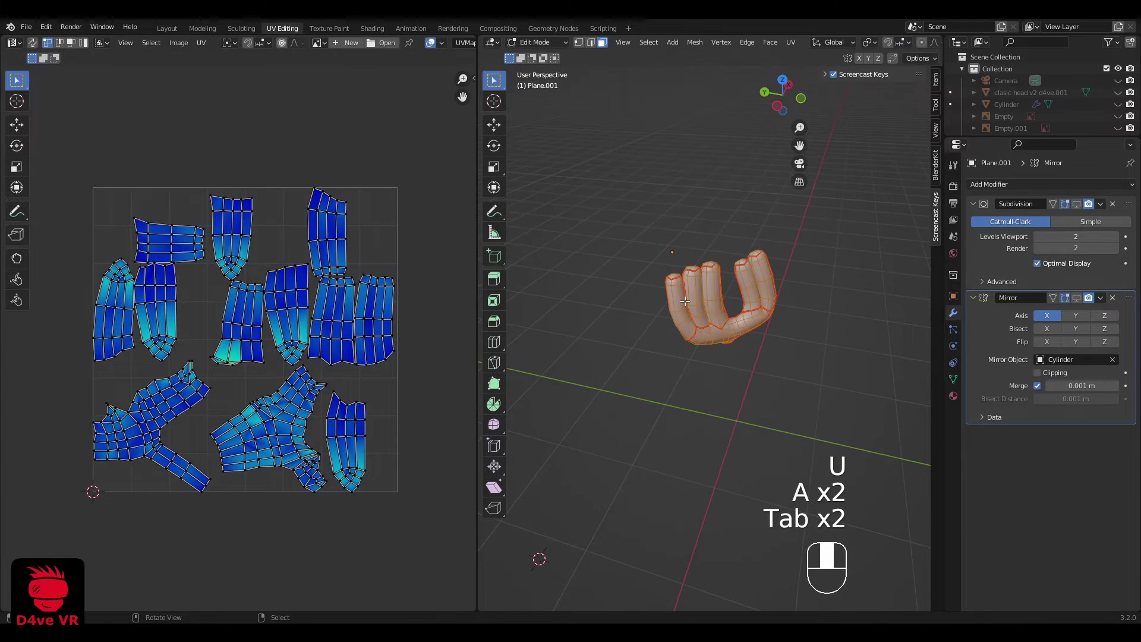
Step: Return to object mode, reveal all hidden objects and reselect only the antler
{"action": "key", "text": "Tab"}
{"action": "key", "text": "alt+h"}
{"action": "middle_click_drag", "start_coordinate": [688, 300], "coordinate": [630, 286]}
{"action": "key", "text": "a"}
{"action": "key", "text": "a"}
{"action": "right_click", "coordinate": [707, 306]}
{"action": "scroll", "coordinate": [708, 306], "scroll_direction": "up", "scroll_amount": 2}
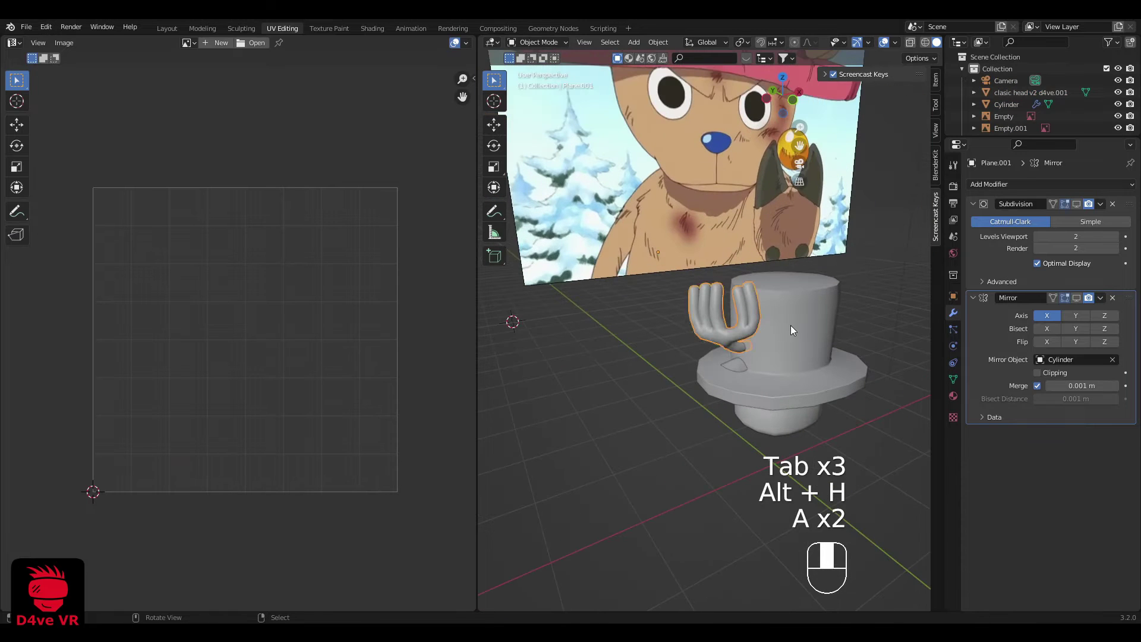
Step: Frame the hat in the 3D view and switch the viewport shading to Material Preview
{"action": "right_click", "coordinate": [790, 326]}
{"action": "key", "text": "KP_Decimal"}
{"action": "middle_click_drag", "start_coordinate": [790, 327], "coordinate": [732, 286]}
{"action": "key", "text": "z"}
{"action": "left_click", "coordinate": [734, 359]}
{"action": "scroll", "coordinate": [734, 360], "scroll_direction": "down", "scroll_amount": 4}
{"action": "scroll", "coordinate": [734, 360], "scroll_direction": "up", "scroll_amount": 3}
{"action": "mouse_move", "coordinate": [734, 360]}
{"action": "middle_mouse_down"}
{"action": "mouse_move", "coordinate": [728, 387]}
{"action": "mouse_move", "coordinate": [741, 354]}
{"action": "middle_mouse_up"}
Step: Select the antler and turn on its Mirror modifier in the viewport
{"action": "key", "text": "a"}
{"action": "key", "text": "a"}
{"action": "right_click", "coordinate": [595, 301]}
{"action": "left_click", "coordinate": [1079, 298]}
{"action": "key", "text": "a"}
{"action": "key", "text": "a"}
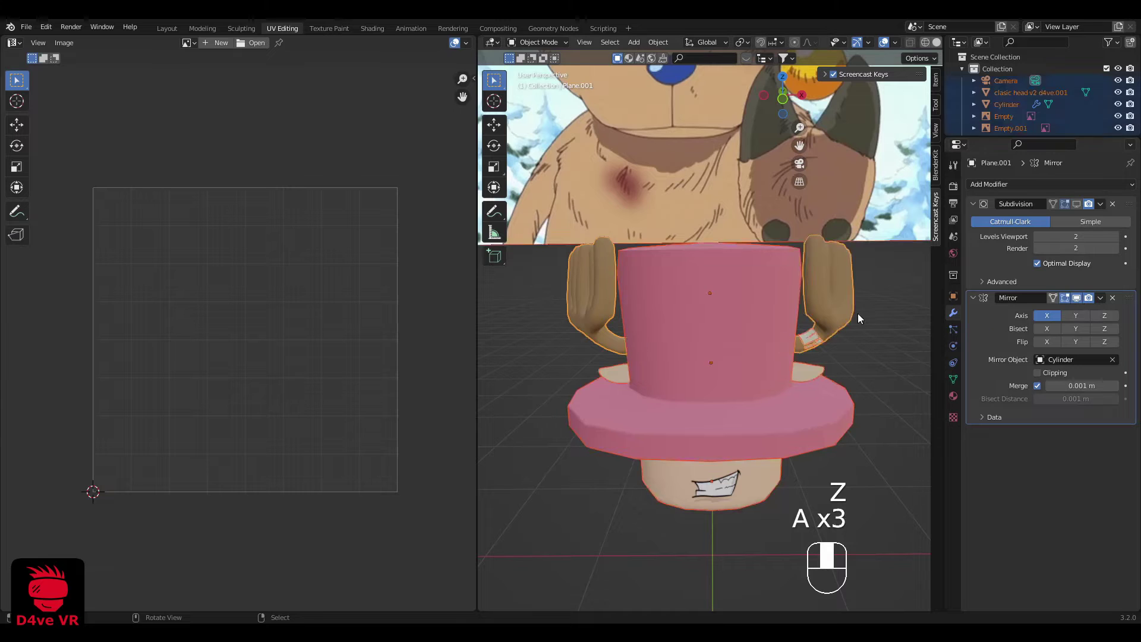
Step: Reselect the antler and turn on its Subdivision modifier in the viewport
{"action": "right_click", "coordinate": [819, 334]}
{"action": "right_click", "coordinate": [818, 301]}
{"action": "middle_click_drag", "start_coordinate": [818, 301], "coordinate": [783, 308], "text": "shift"}
{"action": "scroll", "coordinate": [783, 308], "scroll_direction": "up", "scroll_amount": 1}
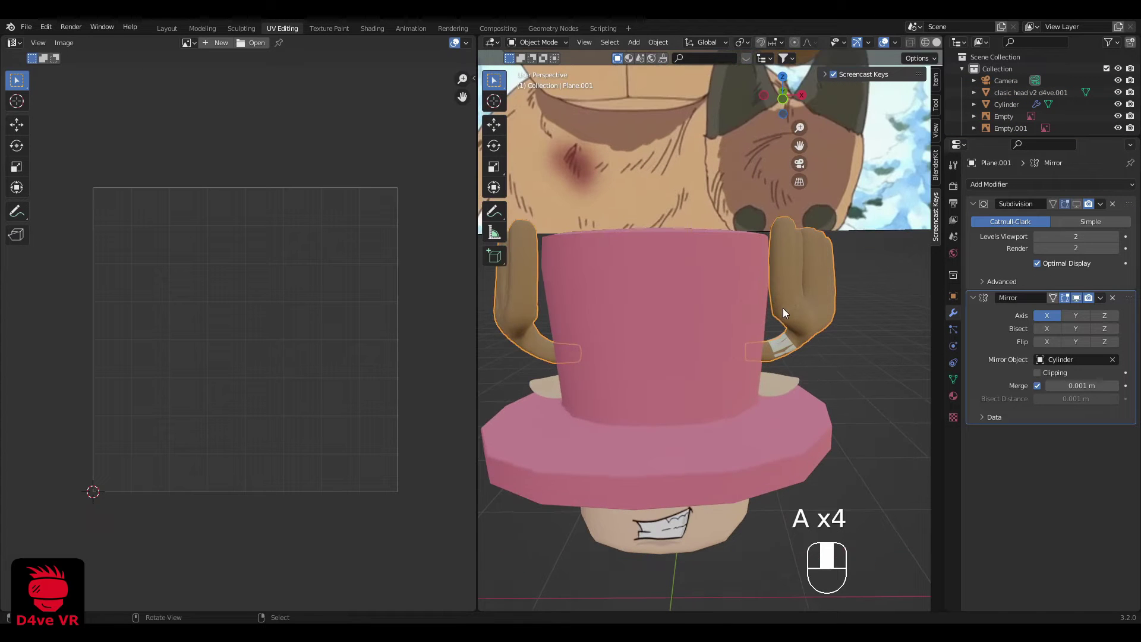
{"action": "left_click", "coordinate": [1077, 203]}
{"action": "scroll", "coordinate": [819, 346], "scroll_direction": "up", "scroll_amount": 2}
{"action": "key", "text": "a"}
{"action": "key", "text": "a"}
Step: Select the white band around the antler's stem and turn off its Subdivision modifier in the viewport
{"action": "right_click", "coordinate": [818, 348]}
{"action": "middle_click_drag", "start_coordinate": [819, 348], "coordinate": [671, 245], "text": "shift"}
{"action": "scroll", "coordinate": [707, 234], "scroll_direction": "up", "scroll_amount": 4}
{"action": "key", "text": "KP_Decimal"}
{"action": "scroll", "coordinate": [708, 234], "scroll_direction": "down", "scroll_amount": 4}
{"action": "scroll", "coordinate": [707, 233], "scroll_direction": "down", "scroll_amount": 4}
{"action": "key", "text": "Tab"}
{"action": "key", "text": "Tab"}
{"action": "scroll", "coordinate": [726, 337], "scroll_direction": "up", "scroll_amount": 4}
{"action": "left_click", "coordinate": [1075, 207]}
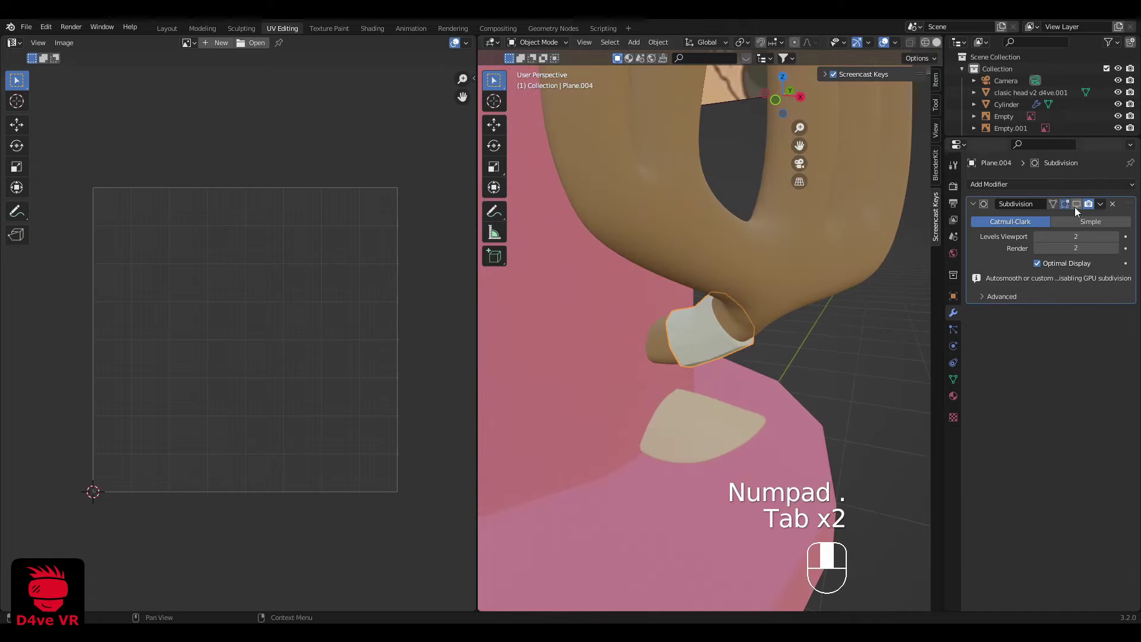
Step: Isolate the white band and mark an edge loop running along its length as a seam
{"action": "key", "text": "shift+h"}
{"action": "key", "text": "Tab"}
{"action": "key", "text": "2"}
{"action": "middle_click_drag", "start_coordinate": [726, 359], "coordinate": [682, 349]}
{"action": "key", "text": "a"}
{"action": "key", "text": "a"}
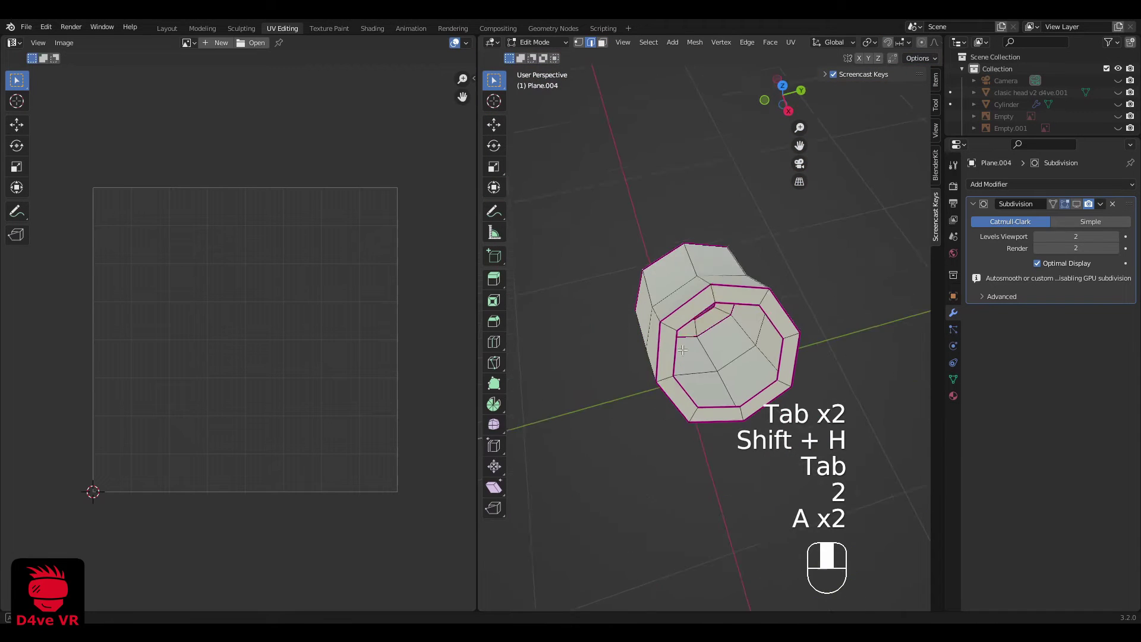
{"action": "middle_click_drag", "start_coordinate": [754, 354], "coordinate": [863, 370]}
{"action": "left_click", "coordinate": [708, 333], "text": "alt+shift"}
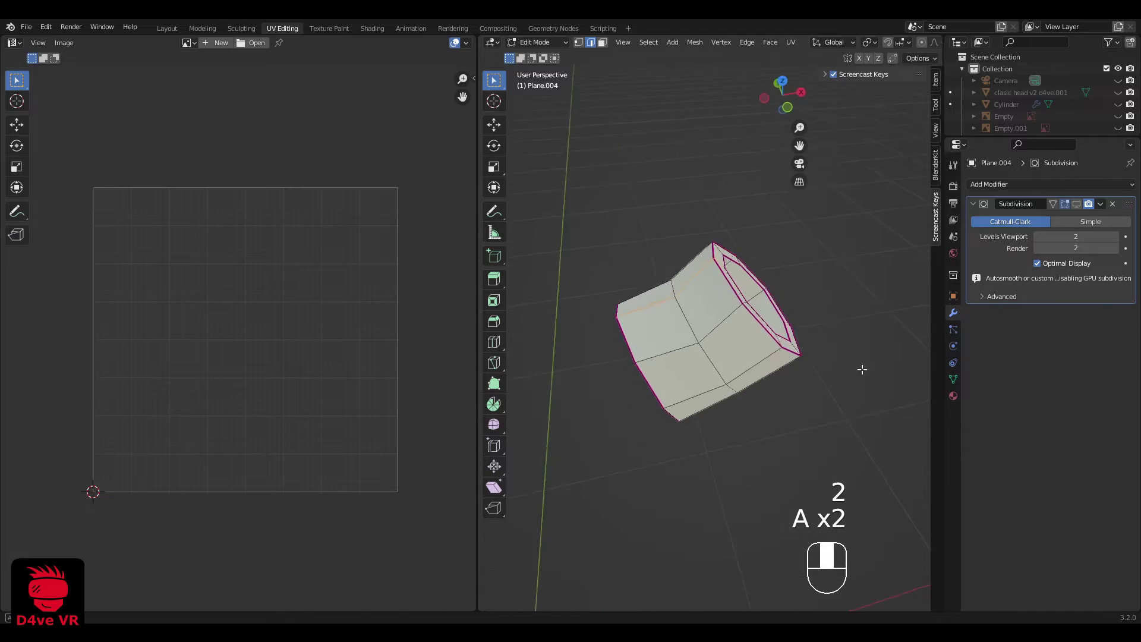
{"action": "key", "text": "u"}
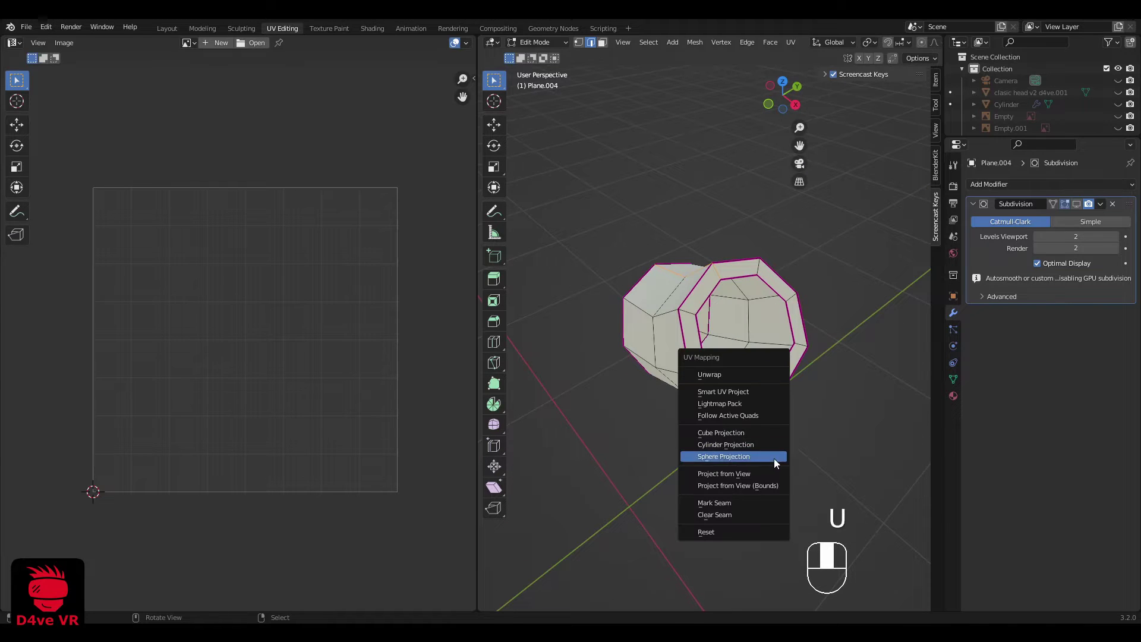
{"action": "left_click", "coordinate": [748, 502]}
Step: Unwrap the whole band mesh, clear the selection and return to object mode
{"action": "middle_click_drag", "start_coordinate": [748, 502], "coordinate": [744, 288]}
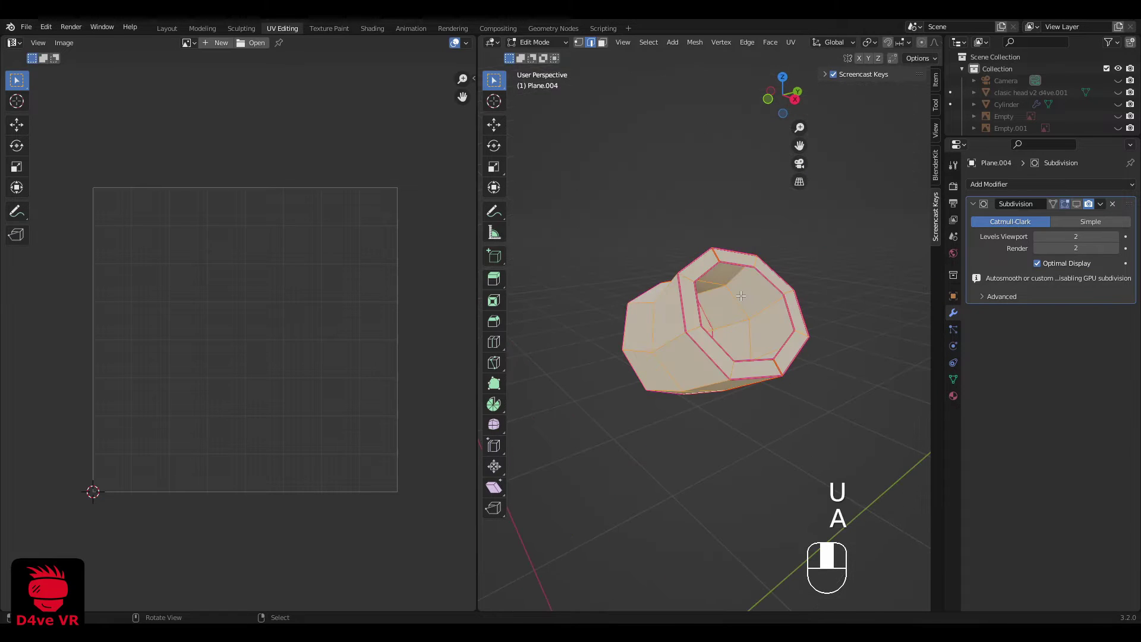
{"action": "key", "text": "u"}
{"action": "left_click", "coordinate": [684, 169]}
{"action": "key", "text": "a"}
{"action": "key", "text": "a"}
{"action": "key", "text": "Tab"}
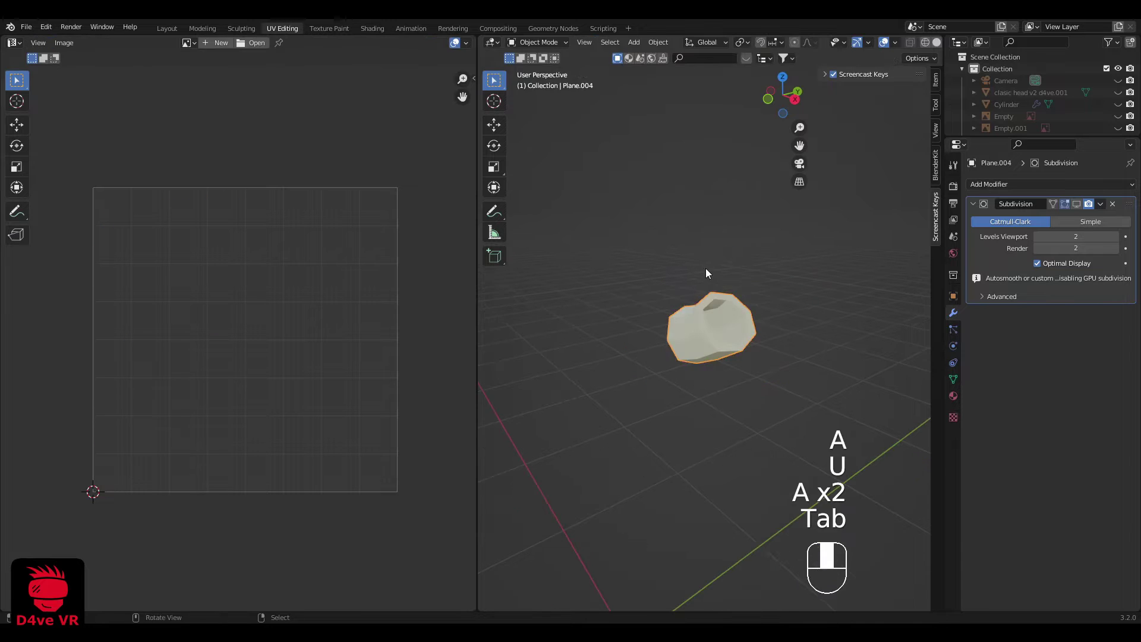
Step: Reveal all hidden objects and clear the selection
{"action": "key", "text": "alt+h"}
{"action": "scroll", "coordinate": [705, 279], "scroll_direction": "down", "scroll_amount": 4}
{"action": "key", "text": "a"}
{"action": "key", "text": "a"}
Step: Inspect the existing UV layout of the ear on the hat brim in edit mode
{"action": "left_click", "coordinate": [708, 376]}
{"action": "key", "text": "Tab"}
{"action": "scroll", "coordinate": [711, 384], "scroll_direction": "up", "scroll_amount": 2}
{"action": "key", "text": "a"}
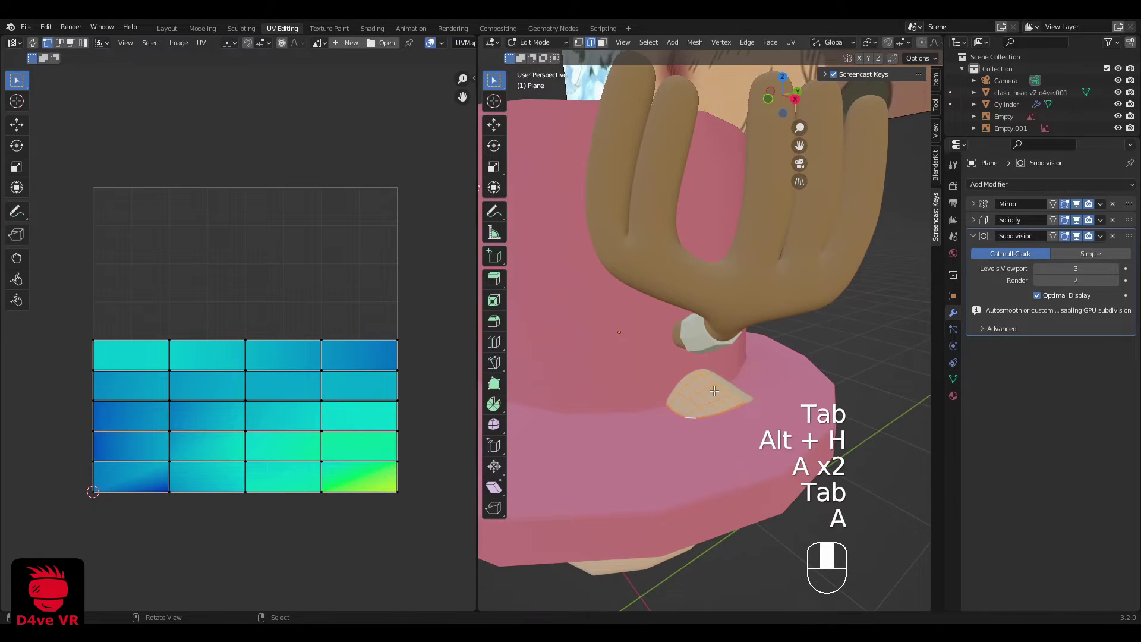
{"action": "scroll", "coordinate": [714, 390], "scroll_direction": "up", "scroll_amount": 2}
{"action": "key", "text": "Tab"}
{"action": "middle_click_drag", "start_coordinate": [714, 390], "coordinate": [709, 326], "text": "shift"}
{"action": "scroll", "coordinate": [707, 368], "scroll_direction": "down", "scroll_amount": 3}
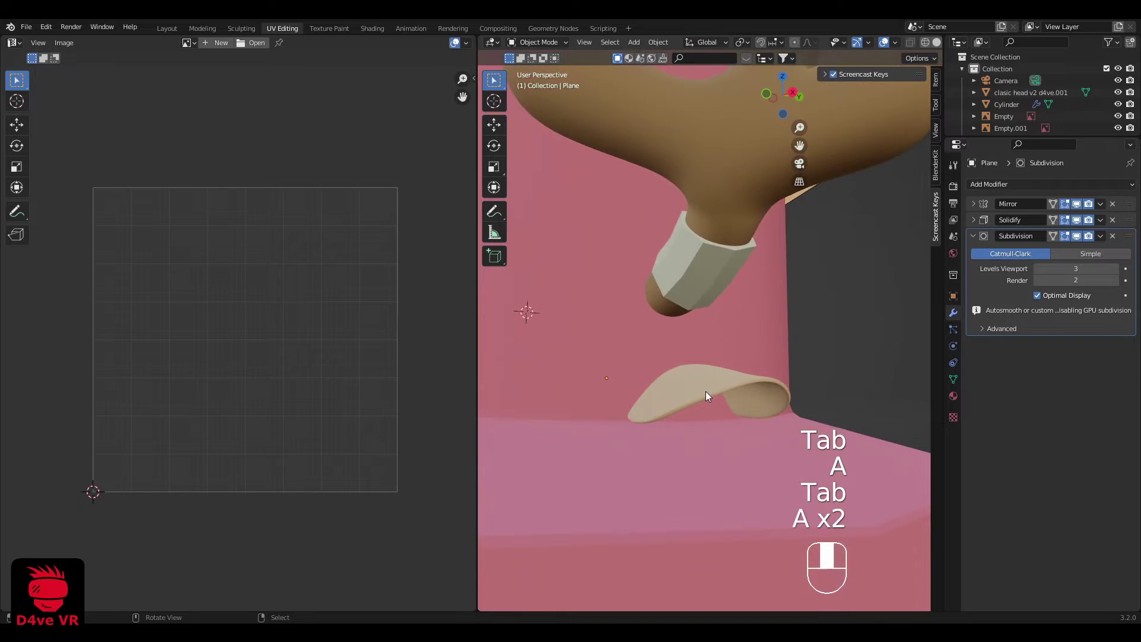
Step: Apply the ear's Solidify modifier and turn off its Mirror modifier in the viewport
{"action": "right_click", "coordinate": [699, 398]}
{"action": "scroll", "coordinate": [700, 398], "scroll_direction": "up", "scroll_amount": 4}
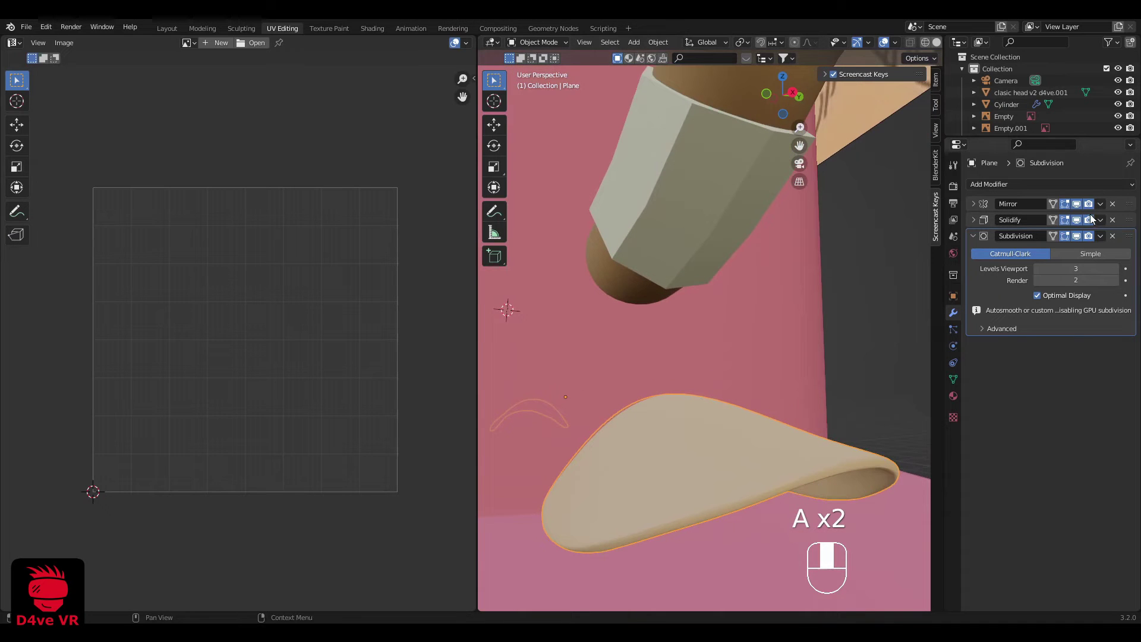
{"action": "middle_click_drag", "start_coordinate": [791, 407], "coordinate": [734, 416]}
Step: Select the narrow side faces along one edge of the ear and delete them
{"action": "key", "text": "Tab"}
{"action": "key", "text": "3"}
{"action": "right_click", "coordinate": [627, 463]}
{"action": "scroll", "coordinate": [660, 467], "scroll_direction": "up", "scroll_amount": 3}
{"action": "middle_click_drag", "start_coordinate": [678, 466], "coordinate": [694, 469], "text": "shift"}
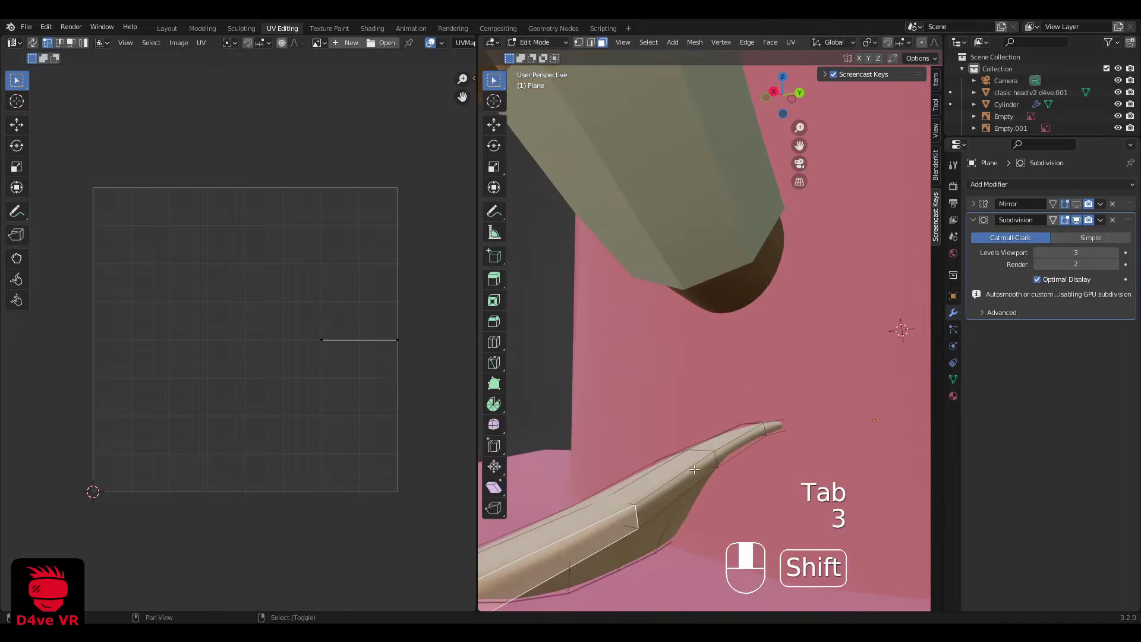
{"action": "left_click", "coordinate": [773, 431], "text": "shift"}
{"action": "key", "text": "z"}
{"action": "middle_click_drag", "start_coordinate": [773, 431], "coordinate": [693, 419]}
{"action": "key", "text": "Delete"}
{"action": "left_click", "coordinate": [738, 497]}
{"action": "key", "text": "z"}
{"action": "middle_click_drag", "start_coordinate": [717, 463], "coordinate": [749, 443]}
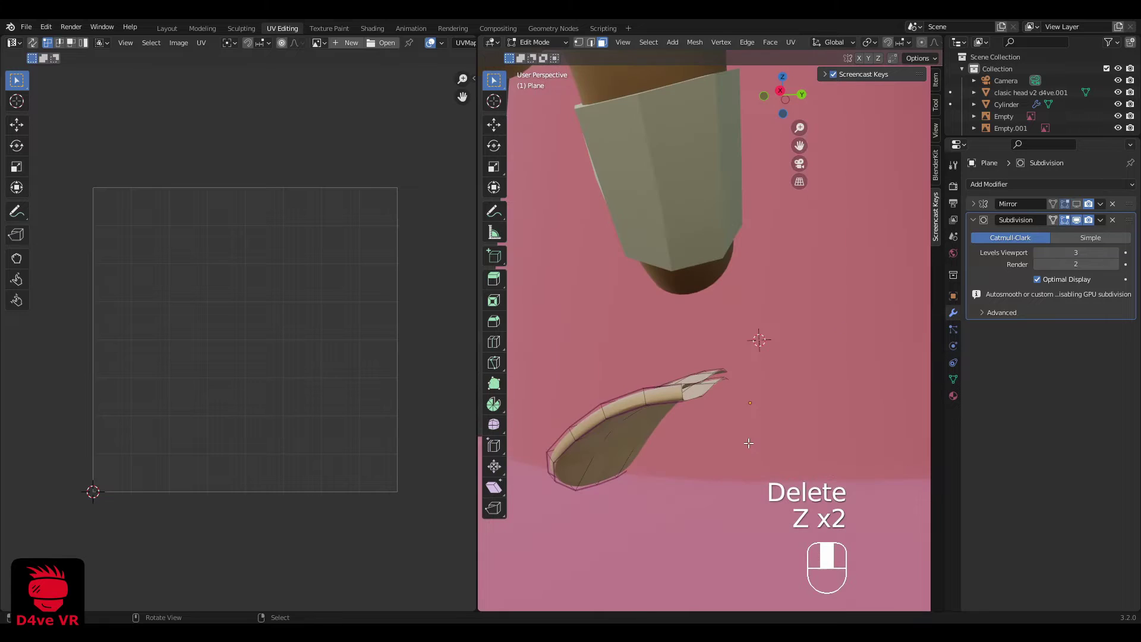
Step: Turn on the ear's Mirror modifier in the viewport and select edges along its open border
{"action": "left_click", "coordinate": [1077, 204]}
{"action": "middle_click_drag", "start_coordinate": [767, 309], "coordinate": [743, 428]}
{"action": "key", "text": "2"}
{"action": "key", "text": "a"}
{"action": "key", "text": "a"}
{"action": "left_click", "coordinate": [764, 490], "text": "alt"}
{"action": "middle_click_drag", "start_coordinate": [764, 491], "coordinate": [623, 394]}
{"action": "left_click", "coordinate": [733, 402]}
{"action": "left_click", "coordinate": [707, 403]}
{"action": "left_click", "coordinate": [641, 397]}
{"action": "scroll", "coordinate": [701, 400], "scroll_direction": "down", "scroll_amount": 4}
Step: Return to object mode, select the ear and isolate it by hiding all other objects
{"action": "key", "text": "Tab"}
{"action": "key", "text": "a"}
{"action": "key", "text": "a"}
{"action": "middle_click_drag", "start_coordinate": [701, 400], "coordinate": [880, 315]}
{"action": "scroll", "coordinate": [759, 402], "scroll_direction": "up", "scroll_amount": 2}
{"action": "left_click", "coordinate": [759, 402]}
{"action": "key", "text": "Tab"}
{"action": "key", "text": "Tab"}
{"action": "left_click", "coordinate": [701, 406], "text": "shift"}
{"action": "key", "text": "shift+h"}
Step: Turn off the ear's Subdivision and Mirror modifiers in the viewport while editing its mesh in edge select mode
{"action": "key", "text": "Tab"}
{"action": "left_click", "coordinate": [1078, 220]}
{"action": "key", "text": "2"}
{"action": "middle_click_drag", "start_coordinate": [750, 318], "coordinate": [662, 370]}
{"action": "key", "text": "a"}
{"action": "key", "text": "a"}
{"action": "left_click", "coordinate": [1077, 204]}
{"action": "key", "text": "2"}
{"action": "key", "text": "a"}
{"action": "key", "text": "a"}
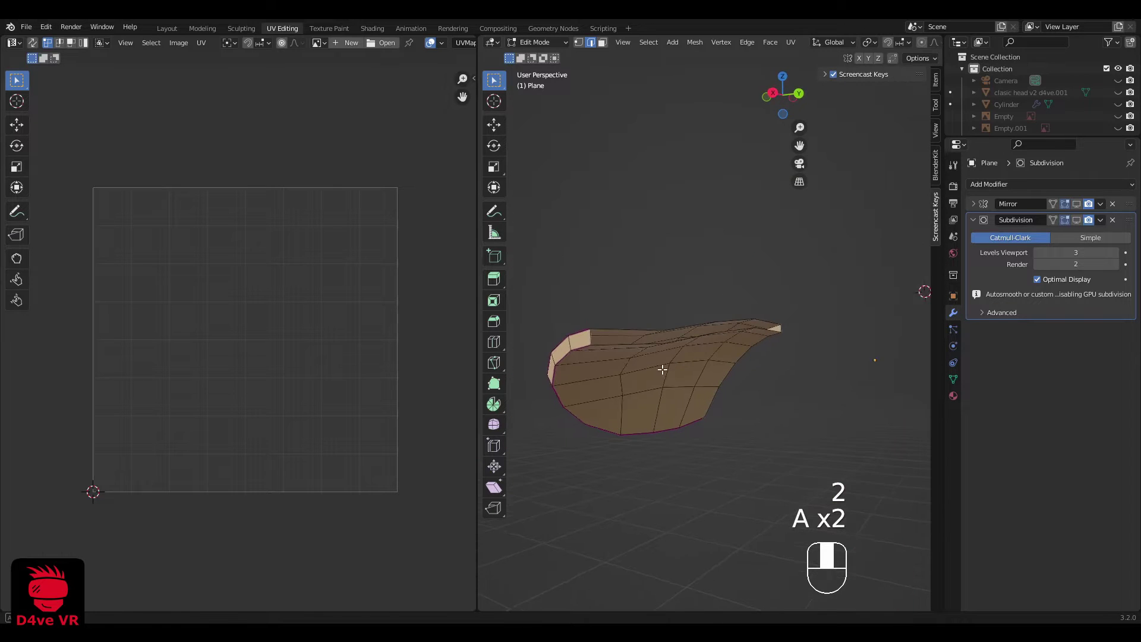
Step: Select the edge loop along the ear's lower border and mark it as a seam
{"action": "middle_click_drag", "start_coordinate": [588, 361], "coordinate": [589, 344]}
{"action": "middle_click_drag", "start_coordinate": [589, 343], "coordinate": [607, 344], "text": "shift"}
{"action": "scroll", "coordinate": [609, 344], "scroll_direction": "up", "scroll_amount": 1}
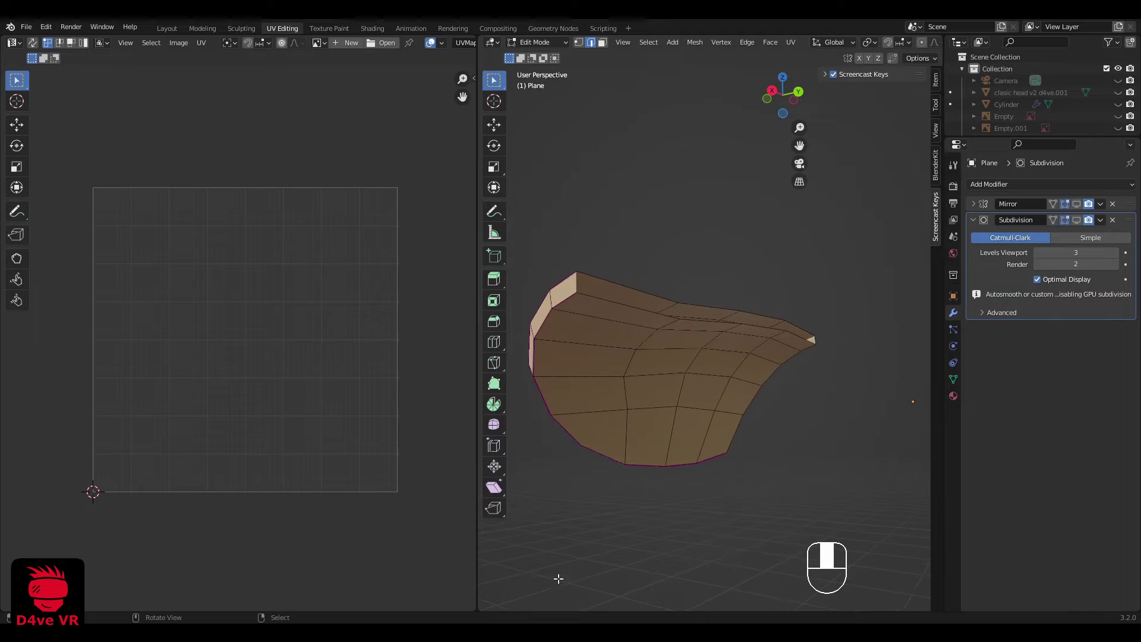
{"action": "key", "text": "a"}
{"action": "key", "text": "a"}
{"action": "middle_click_drag", "start_coordinate": [559, 290], "coordinate": [619, 459]}
{"action": "left_click", "coordinate": [614, 298], "text": "alt"}
{"action": "left_click", "coordinate": [619, 459], "text": "alt"}
{"action": "middle_click_drag", "start_coordinate": [693, 421], "coordinate": [661, 488]}
{"action": "middle_click_drag", "start_coordinate": [661, 489], "coordinate": [716, 421], "text": "shift"}
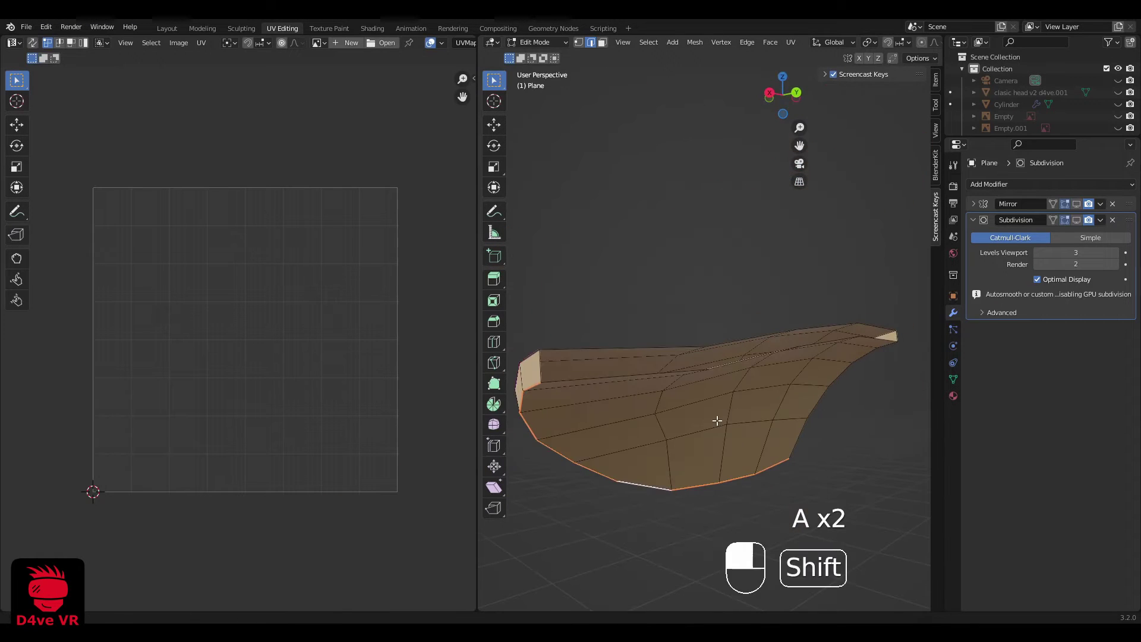
{"action": "key", "text": "u"}
{"action": "left_click", "coordinate": [715, 536]}
Step: Select the whole ear mesh, unwrap it and return to object mode
{"action": "scroll", "coordinate": [676, 437], "scroll_direction": "down", "scroll_amount": 2}
{"action": "key", "text": "a"}
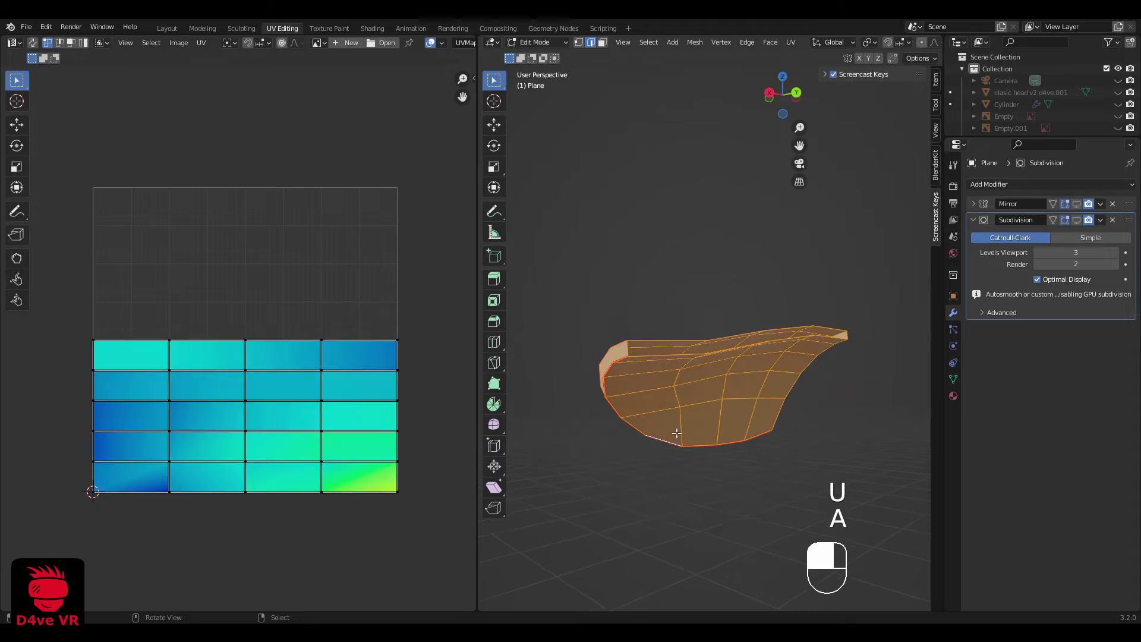
{"action": "key", "text": "u"}
{"action": "left_click", "coordinate": [633, 305]}
{"action": "key", "text": "Tab"}
Step: Reveal all hidden objects and turn the ear's Mirror modifier on in the viewport
{"action": "middle_click_drag", "start_coordinate": [665, 362], "coordinate": [754, 351]}
{"action": "key", "text": "alt+h"}
{"action": "key", "text": "a"}
{"action": "key", "text": "a"}
{"action": "scroll", "coordinate": [687, 370], "scroll_direction": "down", "scroll_amount": 2}
{"action": "left_click", "coordinate": [670, 387]}
{"action": "scroll", "coordinate": [754, 351], "scroll_direction": "up", "scroll_amount": 3}
{"action": "key", "text": "a"}
{"action": "middle_click_drag", "start_coordinate": [767, 291], "coordinate": [699, 298]}
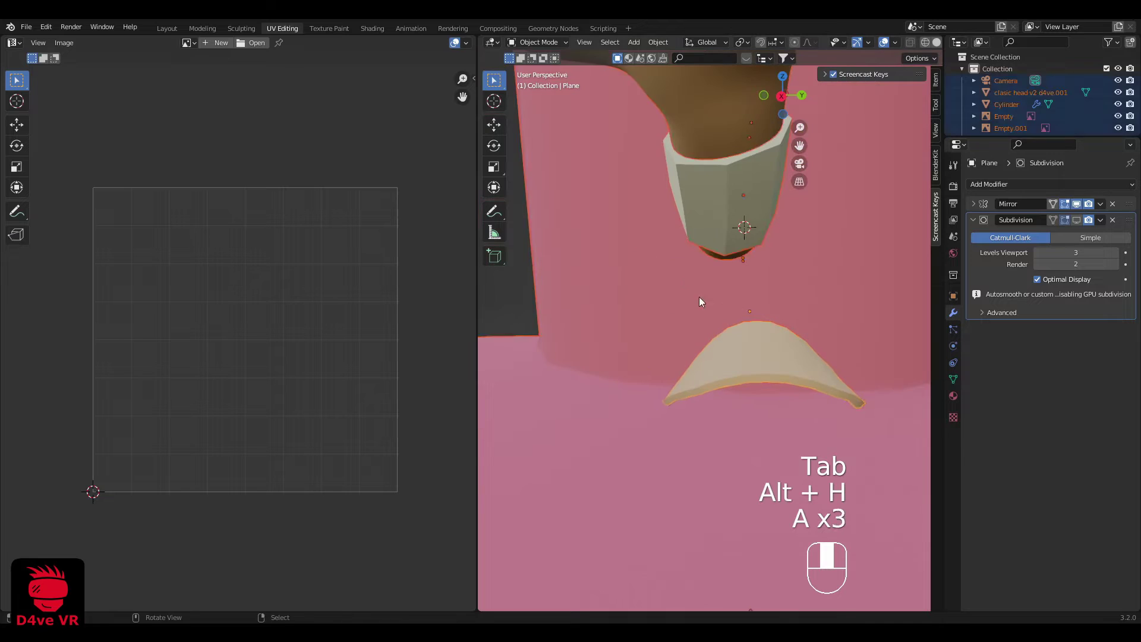
Step: Turn on the antler band's Subdivision modifier in the viewport
{"action": "middle_click_drag", "start_coordinate": [661, 336], "coordinate": [707, 431]}
{"action": "key", "text": "a"}
{"action": "key", "text": "a"}
{"action": "right_click", "coordinate": [727, 380]}
{"action": "scroll", "coordinate": [726, 379], "scroll_direction": "down", "scroll_amount": 5}
{"action": "key", "text": "a"}
{"action": "key", "text": "a"}
{"action": "scroll", "coordinate": [704, 338], "scroll_direction": "up", "scroll_amount": 5}
{"action": "right_click", "coordinate": [705, 338]}
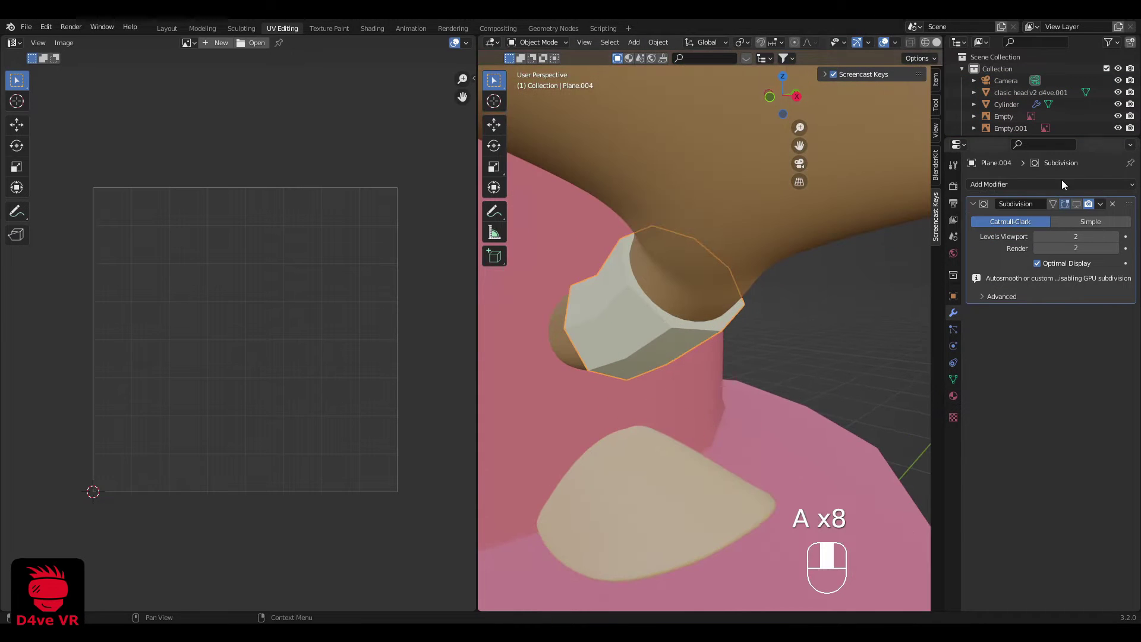
{"action": "left_click", "coordinate": [1077, 205]}
Step: Check the unwrapped UV layouts of the antler band, antlers and ears in edit mode
{"action": "key", "text": "Tab"}
{"action": "key", "text": "a"}
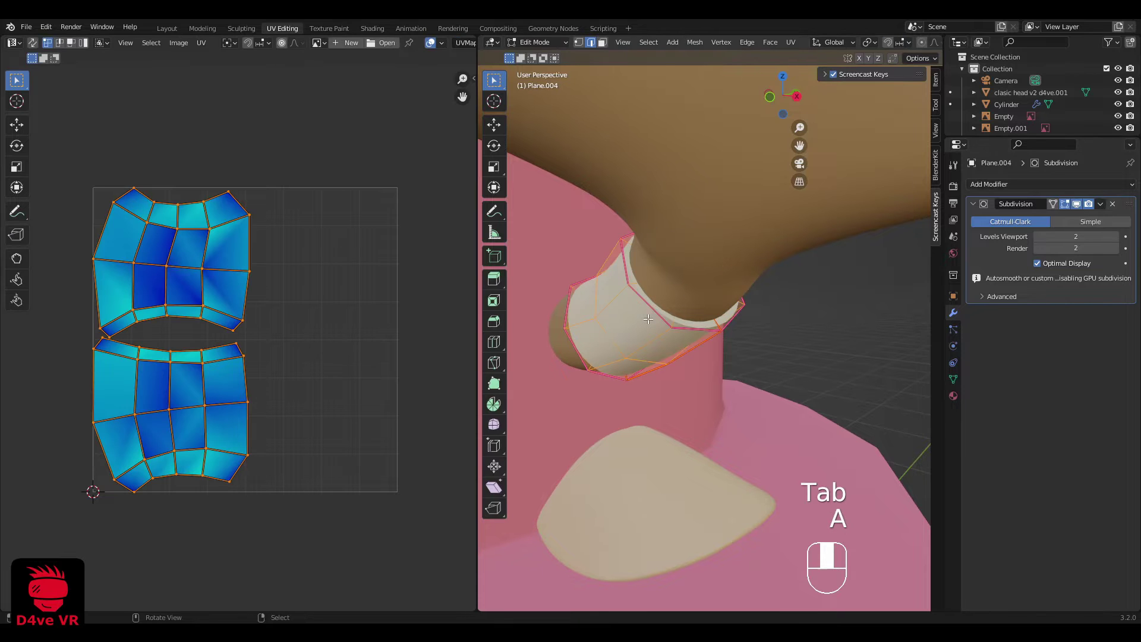
{"action": "key", "text": "Tab"}
{"action": "key", "text": "a"}
{"action": "key", "text": "a"}
{"action": "scroll", "coordinate": [648, 319], "scroll_direction": "down", "scroll_amount": 10}
{"action": "scroll", "coordinate": [648, 320], "scroll_direction": "up", "scroll_amount": 5}
{"action": "right_click", "coordinate": [696, 333]}
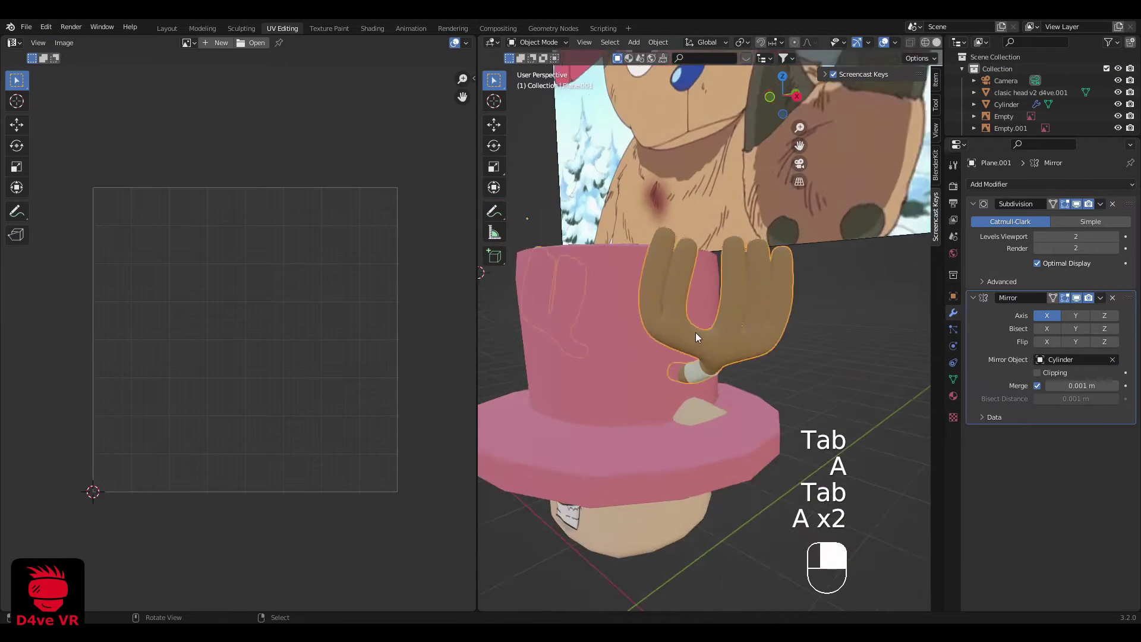
{"action": "key", "text": "Tab"}
{"action": "scroll", "coordinate": [695, 333], "scroll_direction": "up", "scroll_amount": 2}
{"action": "key", "text": "Tab"}
{"action": "scroll", "coordinate": [696, 333], "scroll_direction": "down", "scroll_amount": 5}
{"action": "right_click", "coordinate": [678, 334]}
{"action": "key", "text": "Tab"}
{"action": "key", "text": "Tab"}
{"action": "right_click", "coordinate": [712, 390]}
{"action": "right_click", "coordinate": [715, 365], "text": "shift"}
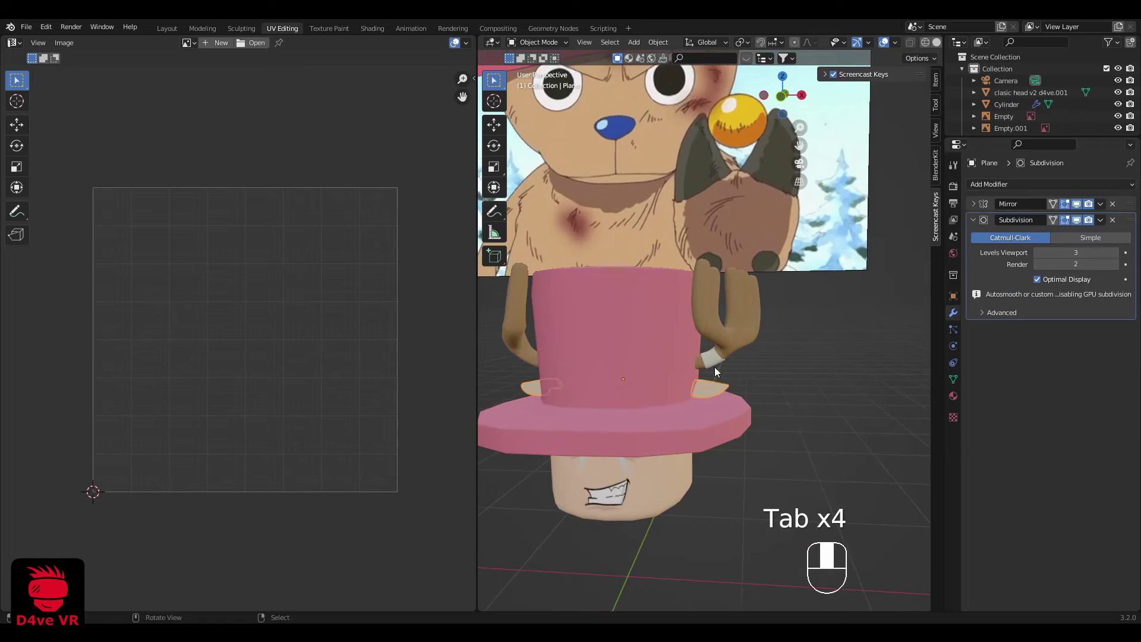
{"action": "right_click", "coordinate": [734, 337], "text": "shift"}
{"action": "key", "text": "Tab"}
{"action": "key", "text": "Tab"}
Step: Select the hat, ear, antler band and antler together and unwrap all their geometry into one shared UV layout
{"action": "right_click", "coordinate": [661, 350]}
{"action": "scroll", "coordinate": [702, 387], "scroll_direction": "up", "scroll_amount": 2}
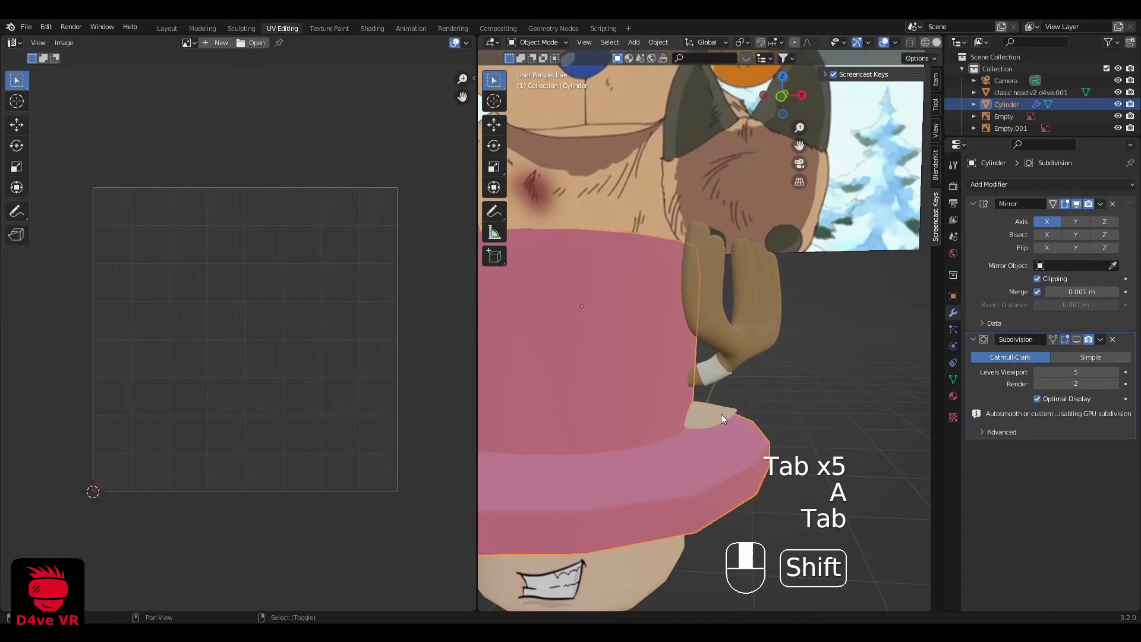
{"action": "right_click", "coordinate": [722, 414], "text": "shift"}
{"action": "right_click", "coordinate": [712, 370], "text": "shift"}
{"action": "right_click", "coordinate": [740, 327], "text": "shift"}
{"action": "scroll", "coordinate": [755, 325], "scroll_direction": "down", "scroll_amount": 6}
{"action": "key", "text": "Tab"}
{"action": "key", "text": "a"}
{"action": "scroll", "coordinate": [719, 336], "scroll_direction": "up", "scroll_amount": 4}
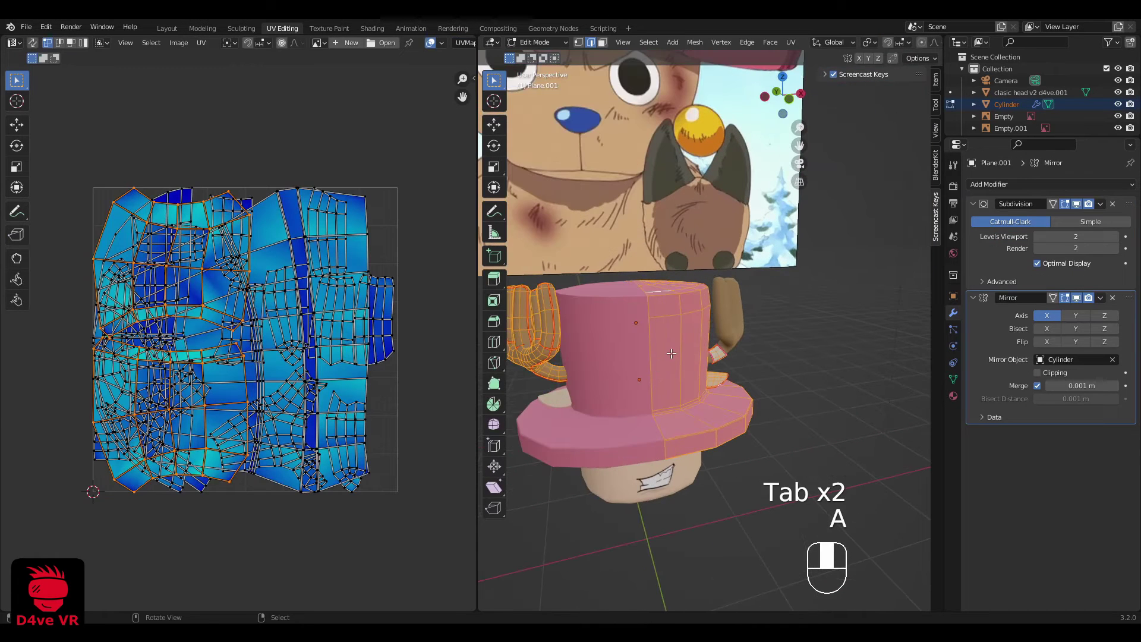
{"action": "key", "text": "u"}
{"action": "left_click", "coordinate": [672, 352]}
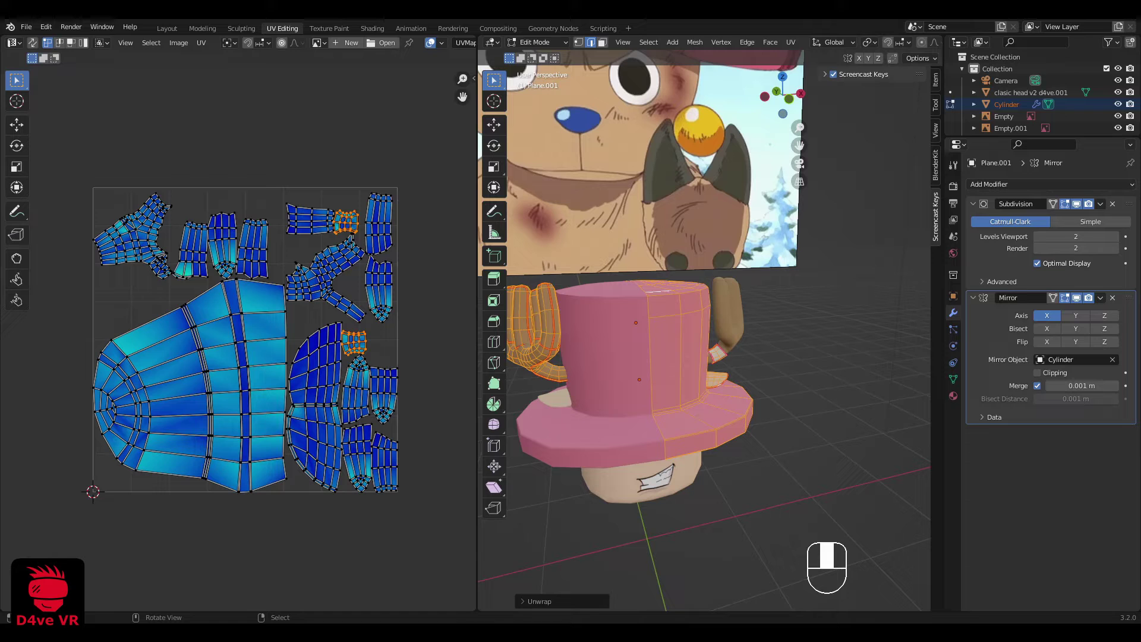
{"action": "scroll", "coordinate": [524, 532], "scroll_direction": "down", "scroll_amount": 4}
{"action": "key", "text": "Tab"}
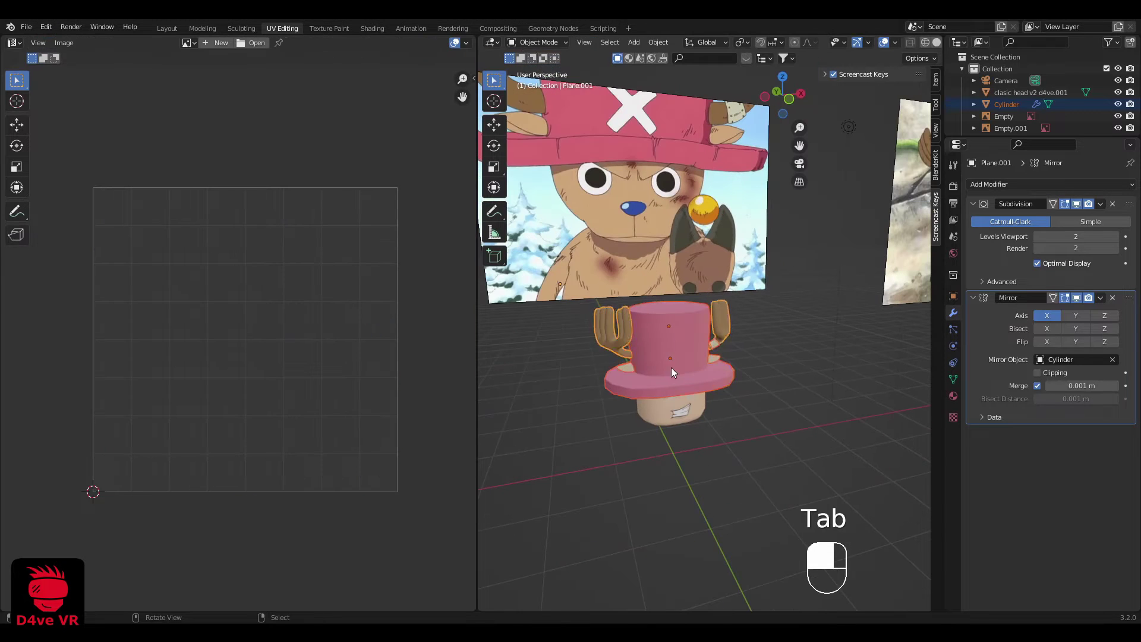
Step: Apply the object transform to the top hat and to the antler
{"action": "left_click", "coordinate": [670, 361]}
{"action": "key", "text": "ctrl+a"}
{"action": "left_click", "coordinate": [669, 359]}
{"action": "left_click", "coordinate": [610, 340]}
{"action": "key", "text": "ctrl+a"}
{"action": "left_click", "coordinate": [610, 340]}
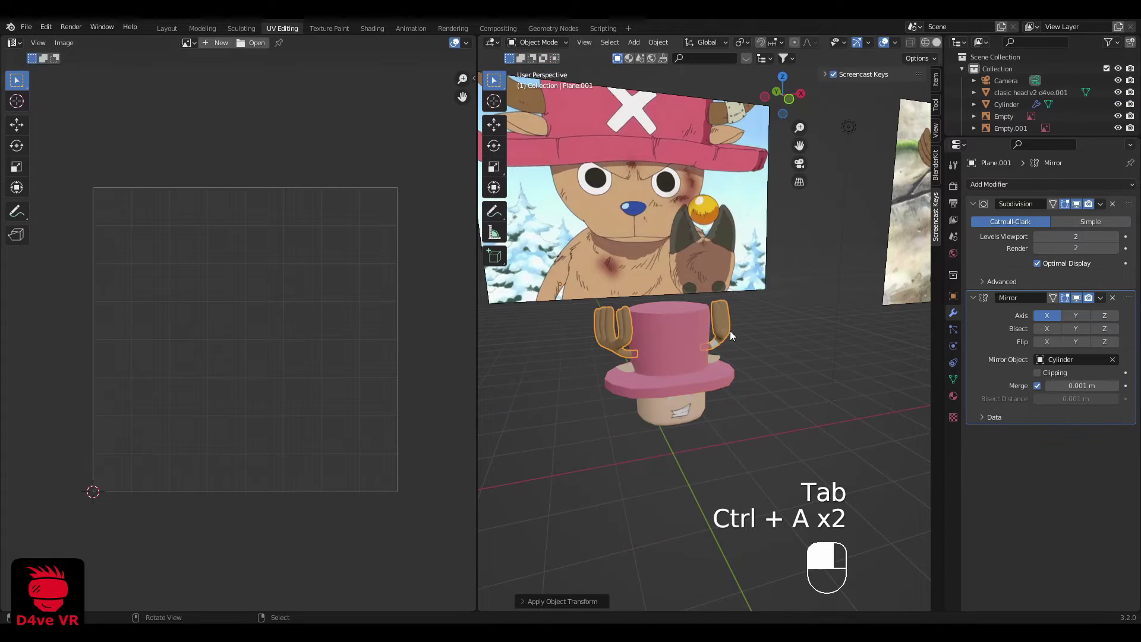
Step: Apply the object transform to the antler band and to the ear
{"action": "middle_click_drag", "start_coordinate": [730, 330], "coordinate": [706, 345]}
{"action": "scroll", "coordinate": [707, 348], "scroll_direction": "up", "scroll_amount": 4}
{"action": "left_click", "coordinate": [715, 359]}
{"action": "key", "text": "ctrl+a"}
{"action": "left_click", "coordinate": [718, 362]}
{"action": "left_click", "coordinate": [718, 387]}
{"action": "key", "text": "ctrl+a"}
{"action": "left_click", "coordinate": [718, 387]}
{"action": "scroll", "coordinate": [718, 387], "scroll_direction": "down", "scroll_amount": 2}
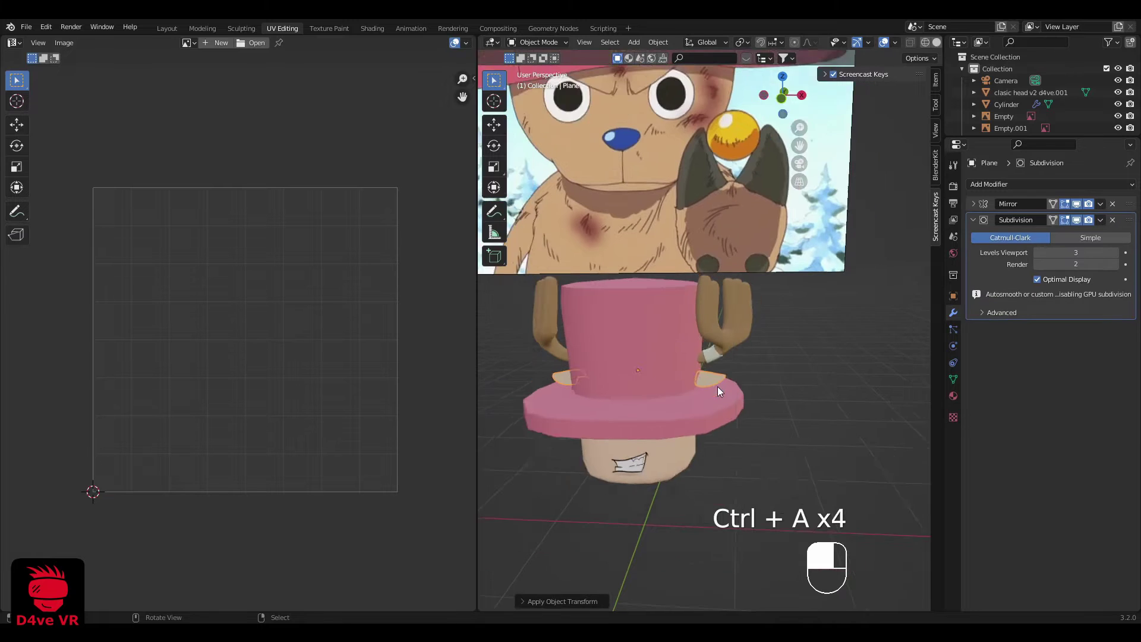
Step: Select the ear, hat, antler and antler band together and unwrap their whole meshes in edit mode
{"action": "middle_click_drag", "start_coordinate": [718, 387], "coordinate": [761, 374]}
{"action": "left_click", "coordinate": [719, 390]}
{"action": "left_click", "coordinate": [587, 376], "text": "shift"}
{"action": "left_click", "coordinate": [584, 352], "text": "shift"}
{"action": "left_click", "coordinate": [718, 347], "text": "shift"}
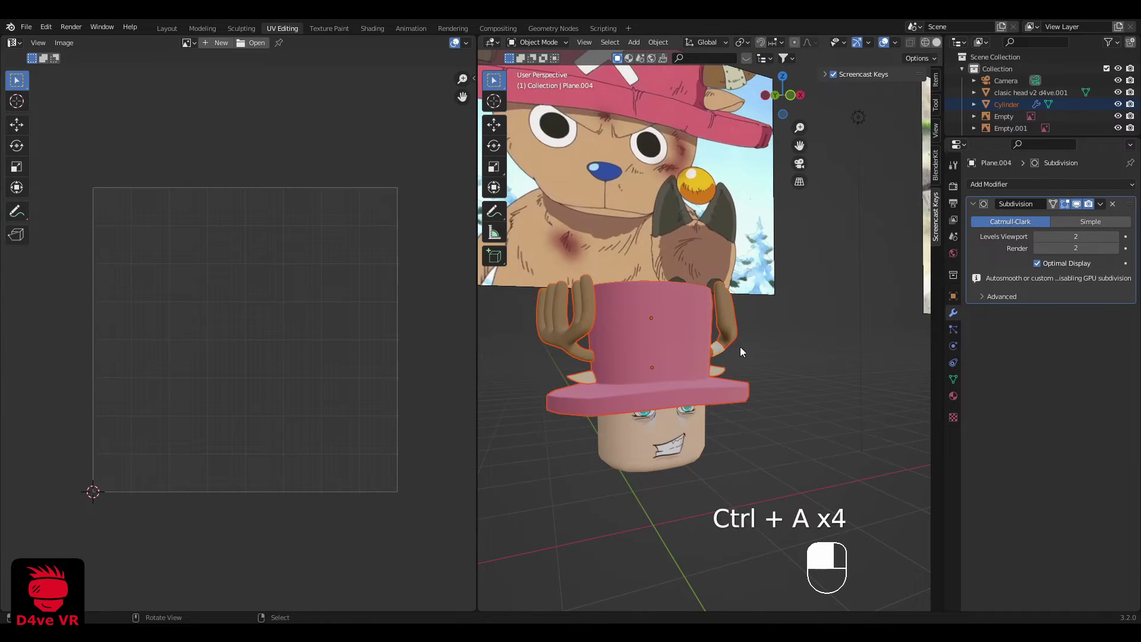
{"action": "key", "text": "Tab"}
{"action": "key", "text": "a"}
{"action": "key", "text": "u"}
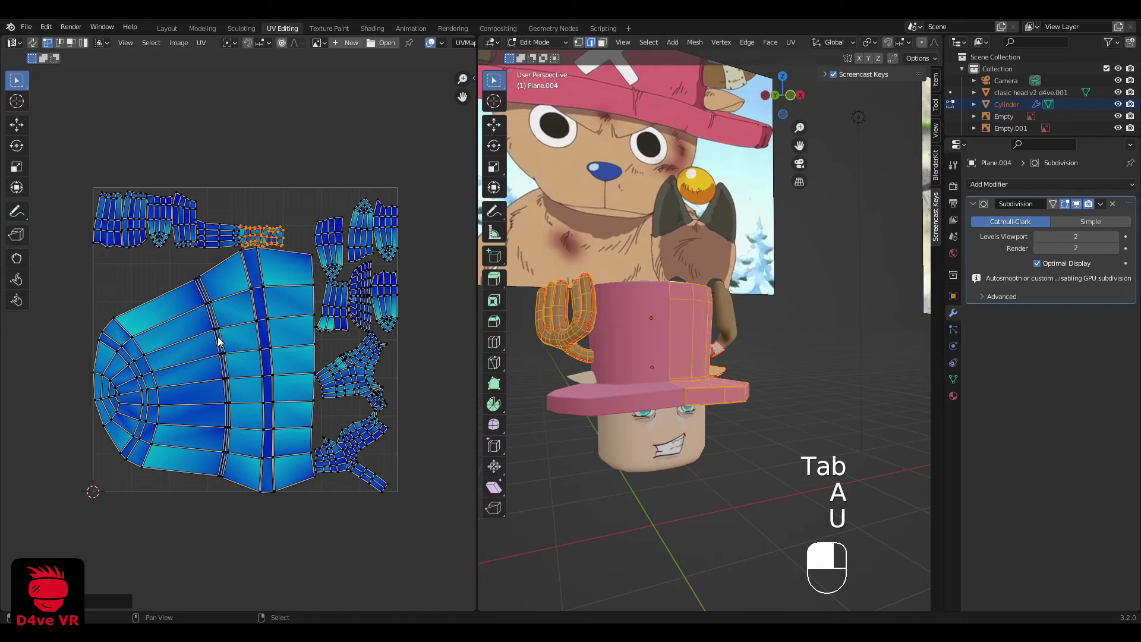
Step: Select all UV islands and average their scale
{"action": "key", "text": "a"}
{"action": "middle_click_drag", "start_coordinate": [250, 316], "coordinate": [254, 321], "text": "shift"}
{"action": "key", "text": "a"}
{"action": "key", "text": "a"}
{"action": "left_click", "coordinate": [203, 44]}
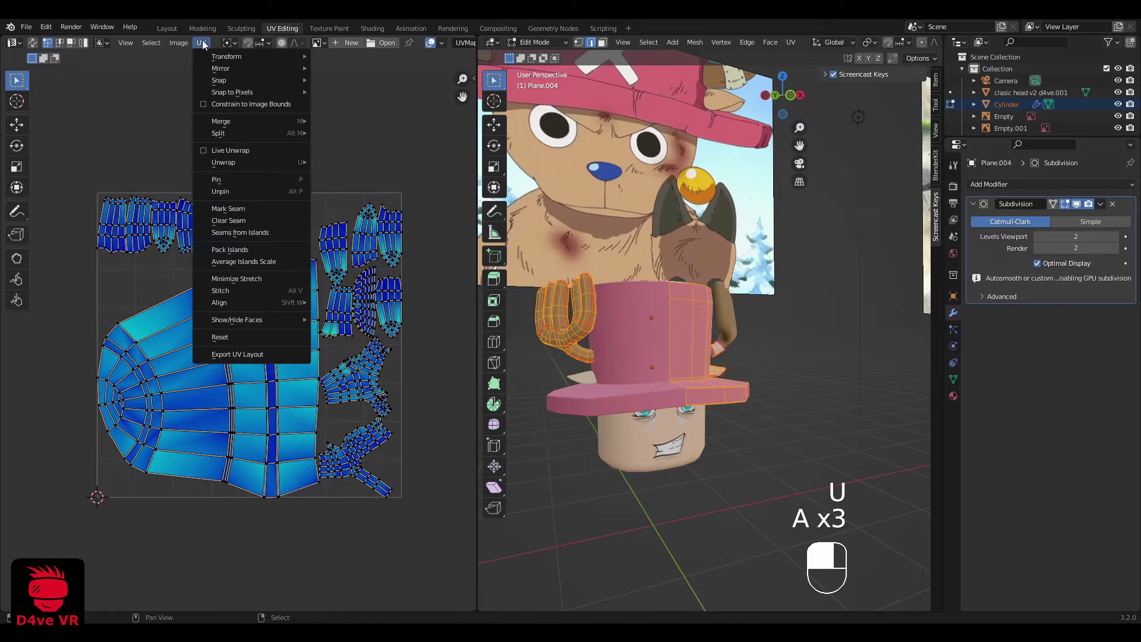
{"action": "left_click", "coordinate": [244, 262]}
Step: Pack all the selected UV islands with rotation enabled and a margin of 0.040
{"action": "key", "text": "a"}
{"action": "left_click", "coordinate": [201, 43]}
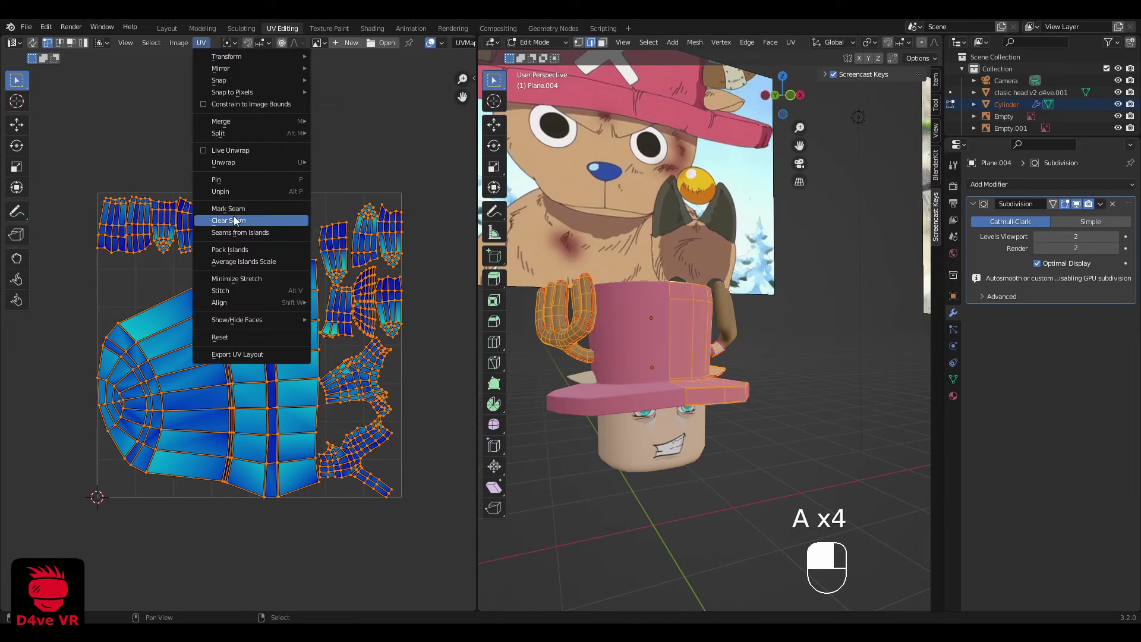
{"action": "left_click", "coordinate": [252, 248]}
{"action": "scroll", "coordinate": [152, 458], "scroll_direction": "up", "scroll_amount": 1}
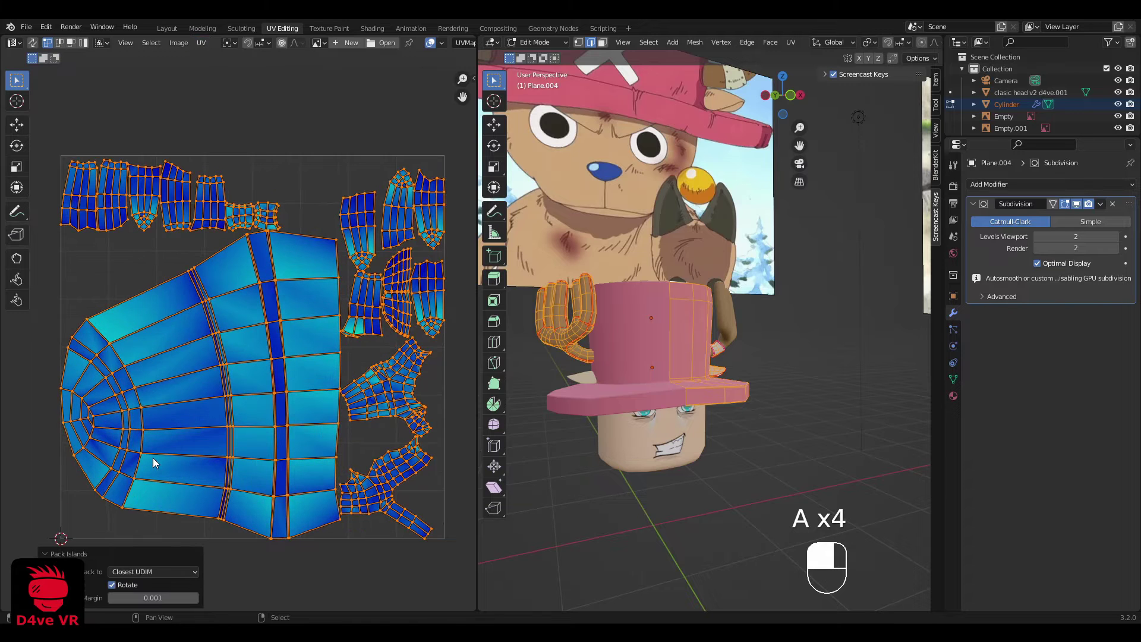
{"action": "left_click_drag", "start_coordinate": [152, 597], "coordinate": [160, 597]}
{"action": "scroll", "coordinate": [212, 464], "scroll_direction": "down", "scroll_amount": 2}
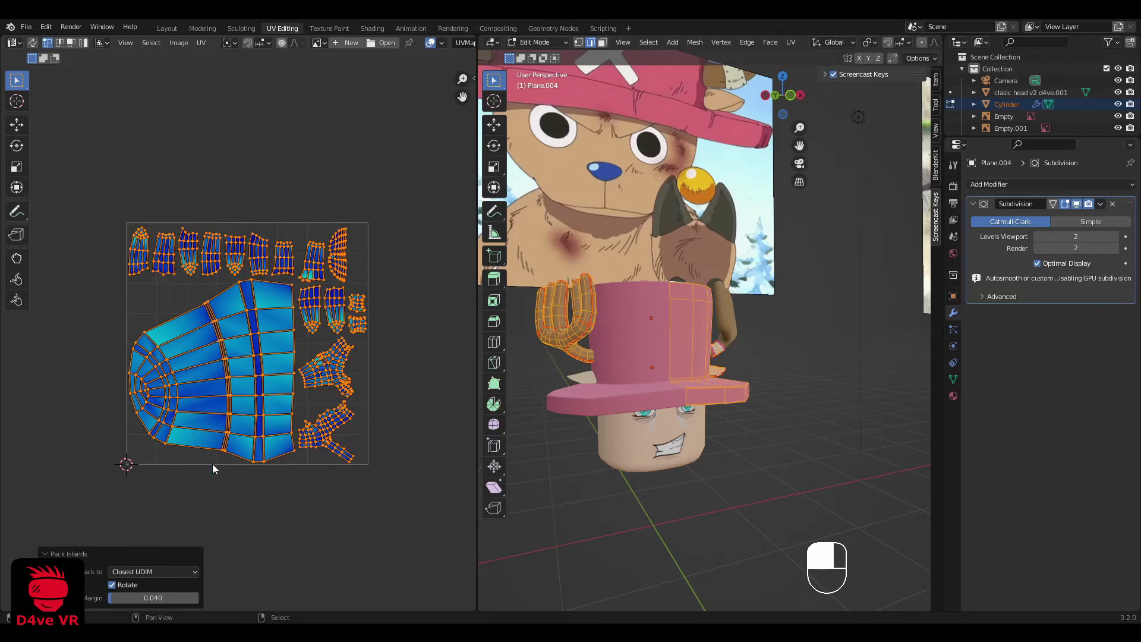
{"action": "scroll", "coordinate": [212, 464], "scroll_direction": "up", "scroll_amount": 2}
{"action": "scroll", "coordinate": [696, 397], "scroll_direction": "down", "scroll_amount": 3}
Step: Move the pinched vertex at the bottom of the distorted antler UV island down and inward to open its squashed faces
{"action": "middle_click_drag", "start_coordinate": [698, 397], "coordinate": [646, 409]}
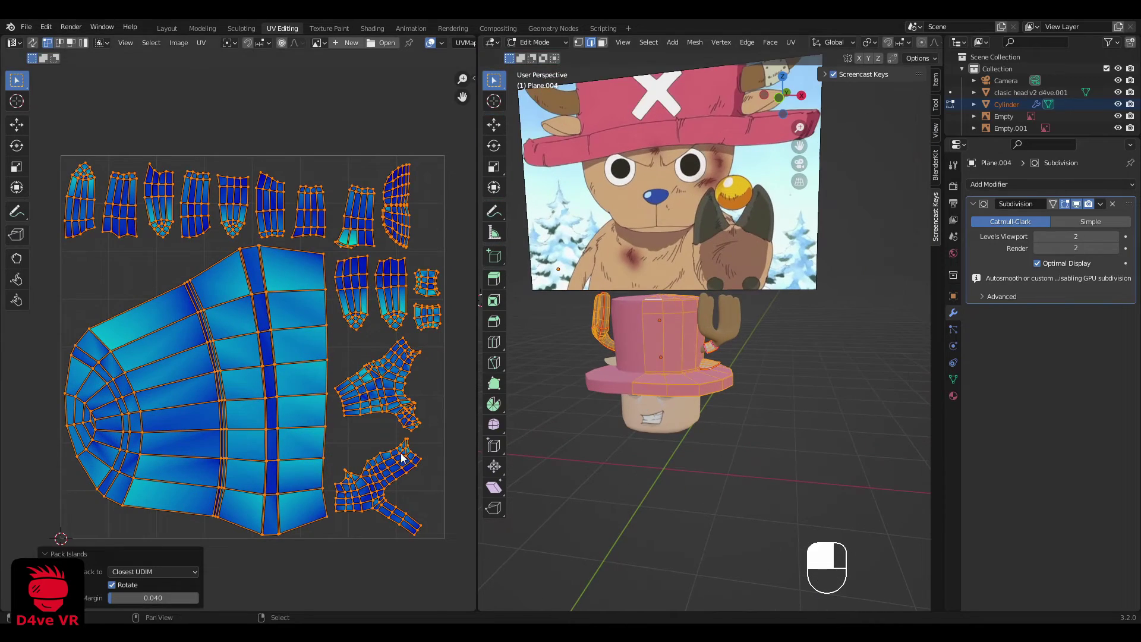
{"action": "scroll", "coordinate": [402, 458], "scroll_direction": "up", "scroll_amount": 3}
{"action": "middle_click_drag", "start_coordinate": [394, 382], "coordinate": [326, 575], "text": "shift"}
{"action": "scroll", "coordinate": [250, 321], "scroll_direction": "down", "scroll_amount": 1}
{"action": "middle_click_drag", "start_coordinate": [261, 172], "coordinate": [286, 402], "text": "shift"}
{"action": "middle_click_drag", "start_coordinate": [169, 370], "coordinate": [184, 345], "text": "shift"}
{"action": "scroll", "coordinate": [183, 345], "scroll_direction": "up", "scroll_amount": 5}
{"action": "left_click", "coordinate": [171, 419]}
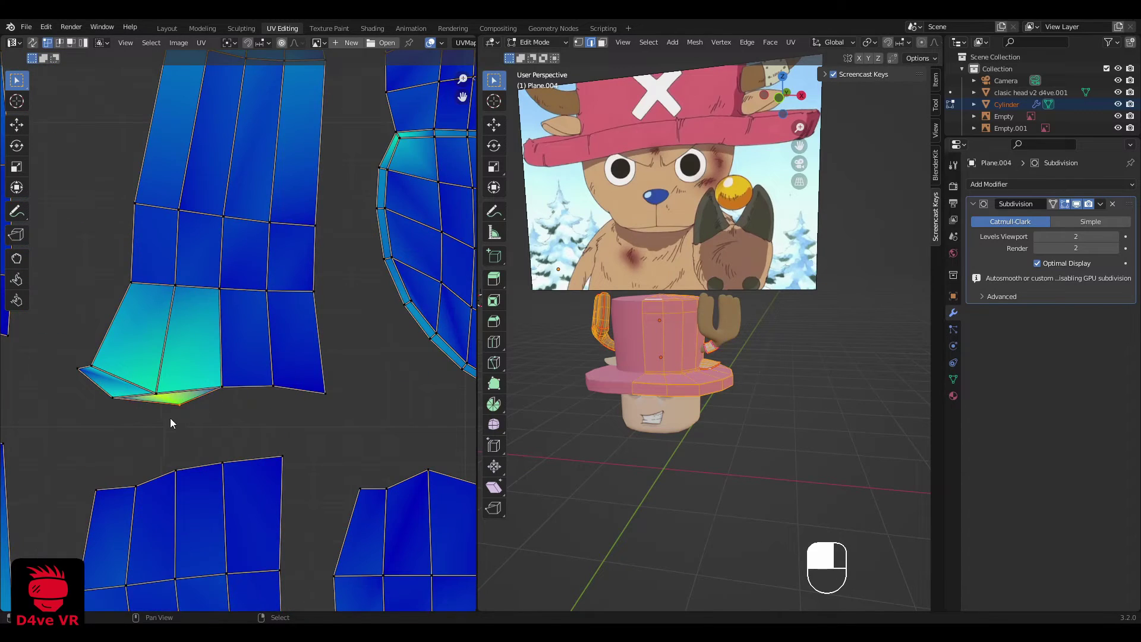
{"action": "left_click", "coordinate": [186, 415]}
{"action": "right_click", "coordinate": [118, 402]}
{"action": "key", "text": "g"}
{"action": "left_click", "coordinate": [141, 414]}
Step: Pull the two outer vertices of the distorted antler UV island's end downward to widen its narrow faces
{"action": "right_click", "coordinate": [72, 375]}
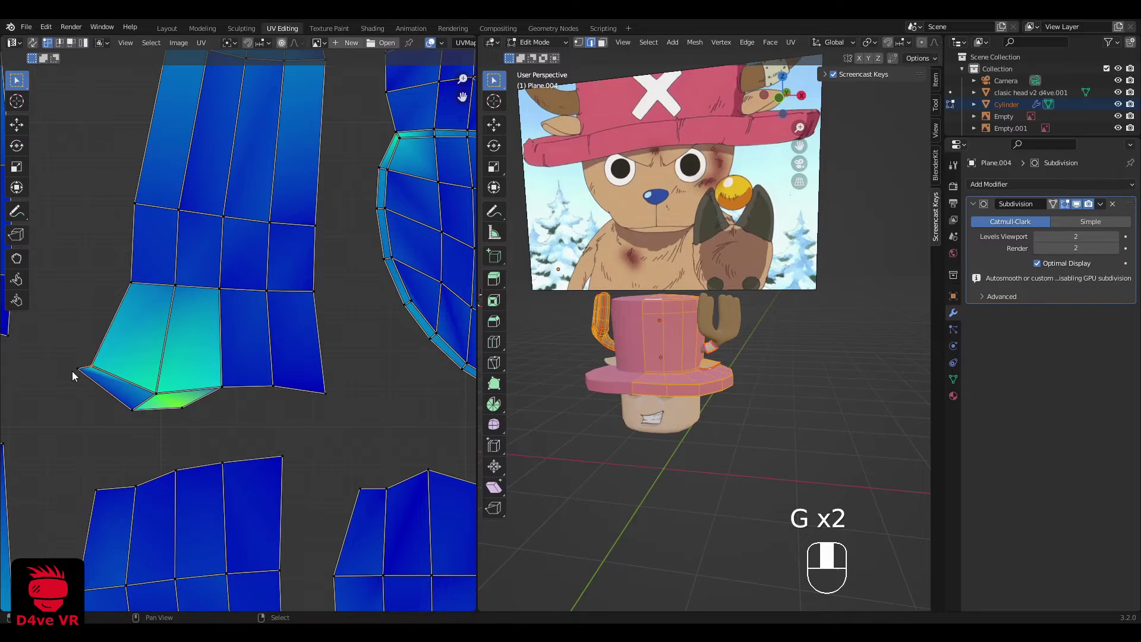
{"action": "key", "text": "g"}
{"action": "left_click", "coordinate": [74, 391]}
{"action": "left_click", "coordinate": [182, 403]}
{"action": "key", "text": "g"}
{"action": "left_click", "coordinate": [200, 428]}
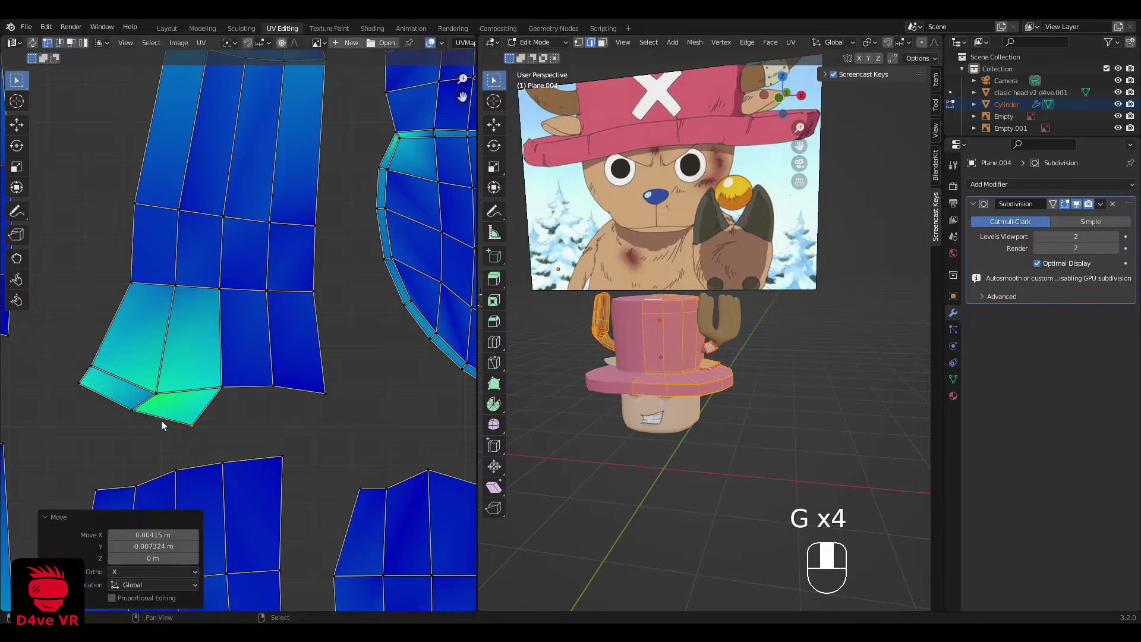
Step: Nudge the three end vertices of the same antler UV island again to even out its end faces
{"action": "left_click", "coordinate": [134, 410]}
{"action": "key", "text": "g"}
{"action": "left_click", "coordinate": [149, 421]}
{"action": "right_click", "coordinate": [86, 387]}
{"action": "key", "text": "g"}
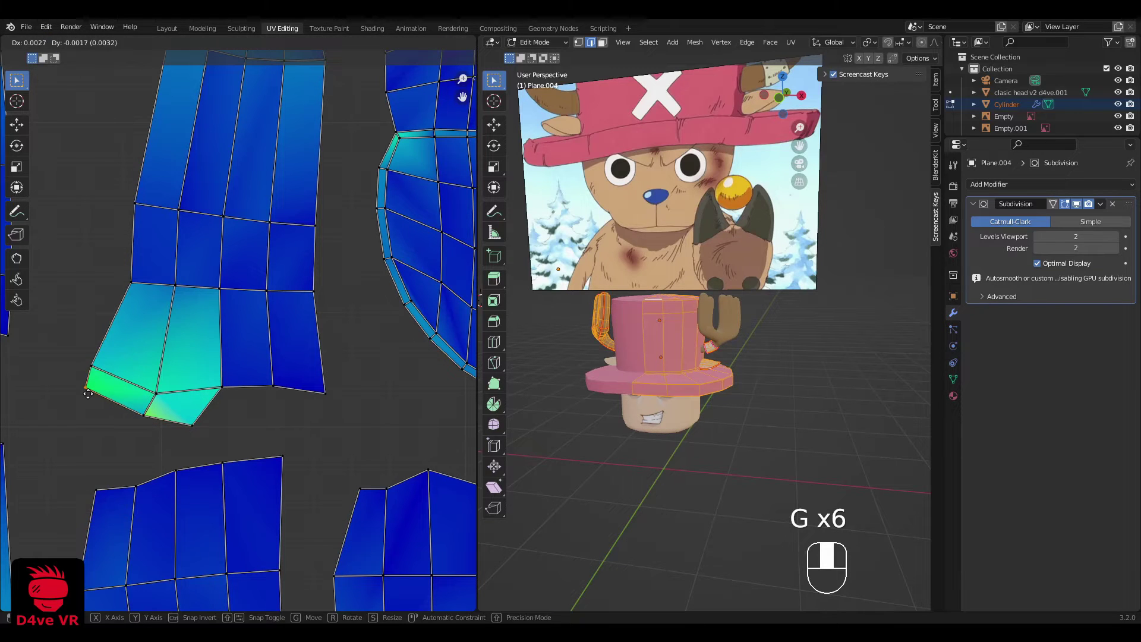
{"action": "left_click", "coordinate": [88, 391]}
{"action": "right_click", "coordinate": [205, 423]}
{"action": "key", "text": "g"}
{"action": "left_click", "coordinate": [214, 412]}
{"action": "scroll", "coordinate": [214, 412], "scroll_direction": "down", "scroll_amount": 4}
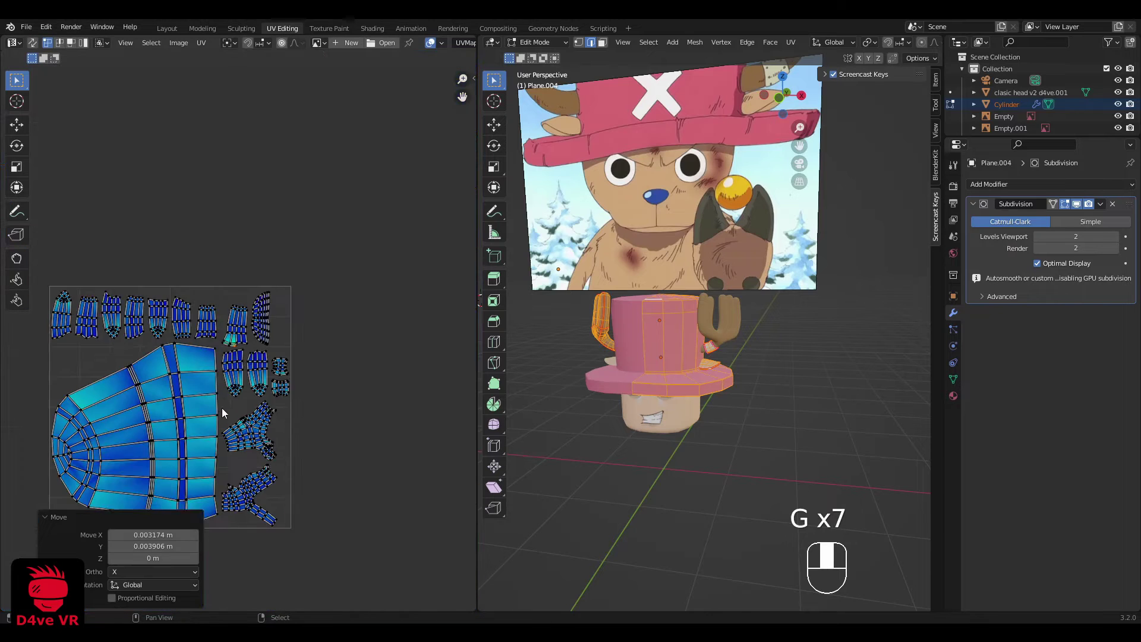
Step: Clear the UV selection, return to object mode and deselect all objects
{"action": "key", "text": "a"}
{"action": "key", "text": "a"}
{"action": "scroll", "coordinate": [650, 385], "scroll_direction": "up", "scroll_amount": 5}
{"action": "key", "text": "Tab"}
{"action": "key", "text": "a"}
{"action": "key", "text": "a"}
{"action": "middle_click_drag", "start_coordinate": [650, 387], "coordinate": [537, 154]}
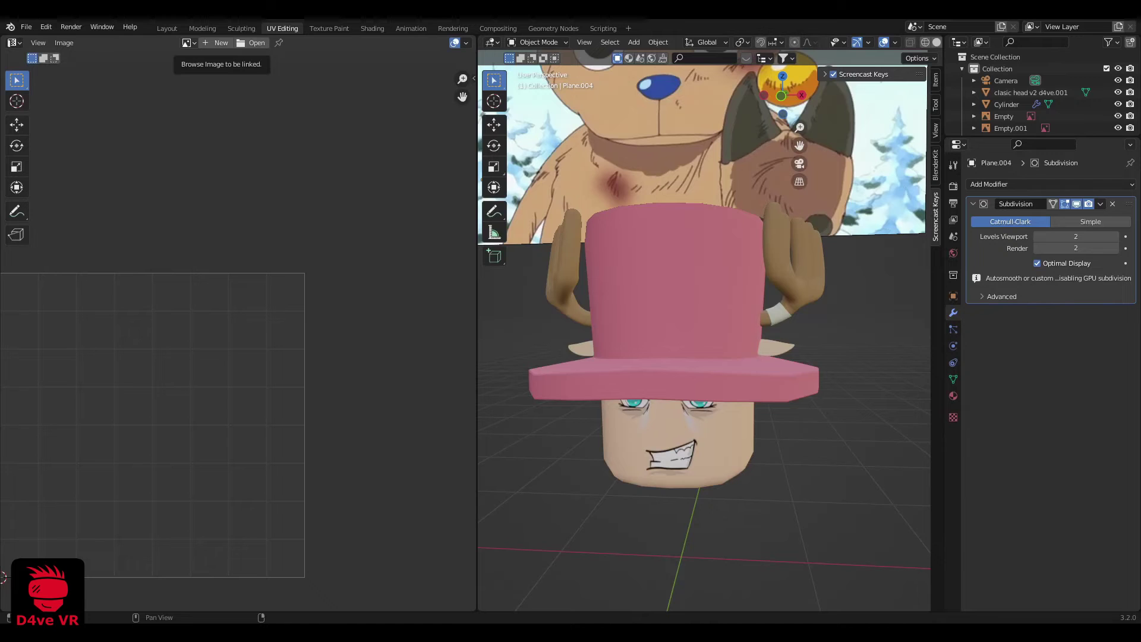
Step: Switch to the Layout workspace and hide the character's head
{"action": "left_click", "coordinate": [694, 456]}
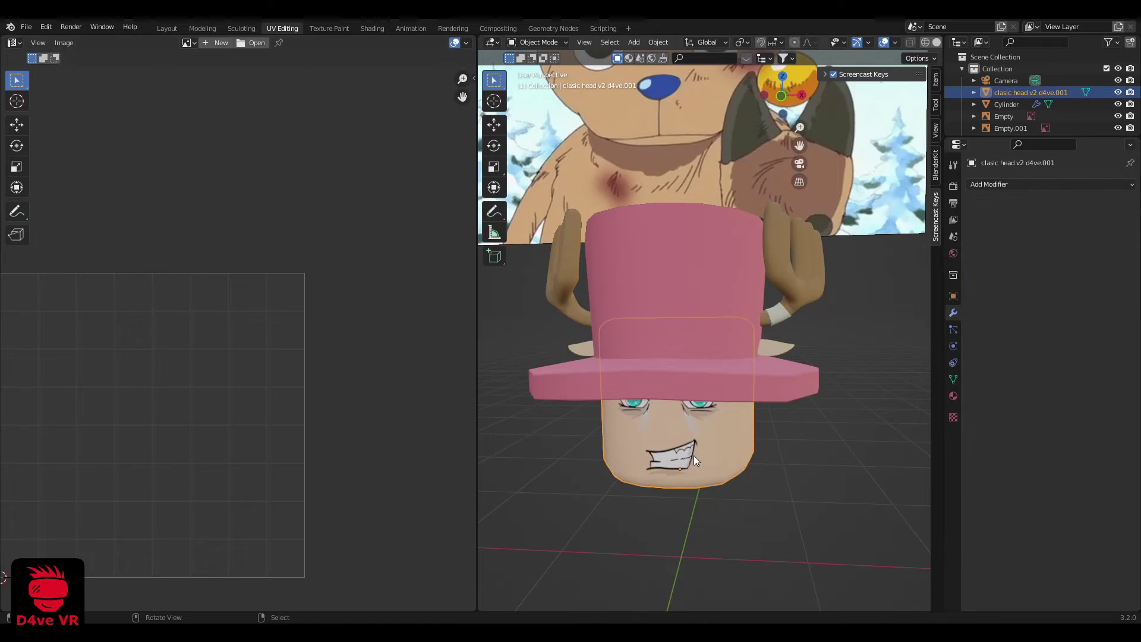
{"action": "left_click", "coordinate": [167, 28]}
{"action": "middle_click_drag", "start_coordinate": [544, 345], "coordinate": [635, 348]}
{"action": "key", "text": "h"}
Step: Apply Shade Smooth to all faces of the top hat in edit mode and return to object mode
{"action": "left_click", "coordinate": [466, 325]}
{"action": "scroll", "coordinate": [463, 333], "scroll_direction": "up", "scroll_amount": 4}
{"action": "key", "text": "Tab"}
{"action": "scroll", "coordinate": [518, 326], "scroll_direction": "down", "scroll_amount": 3}
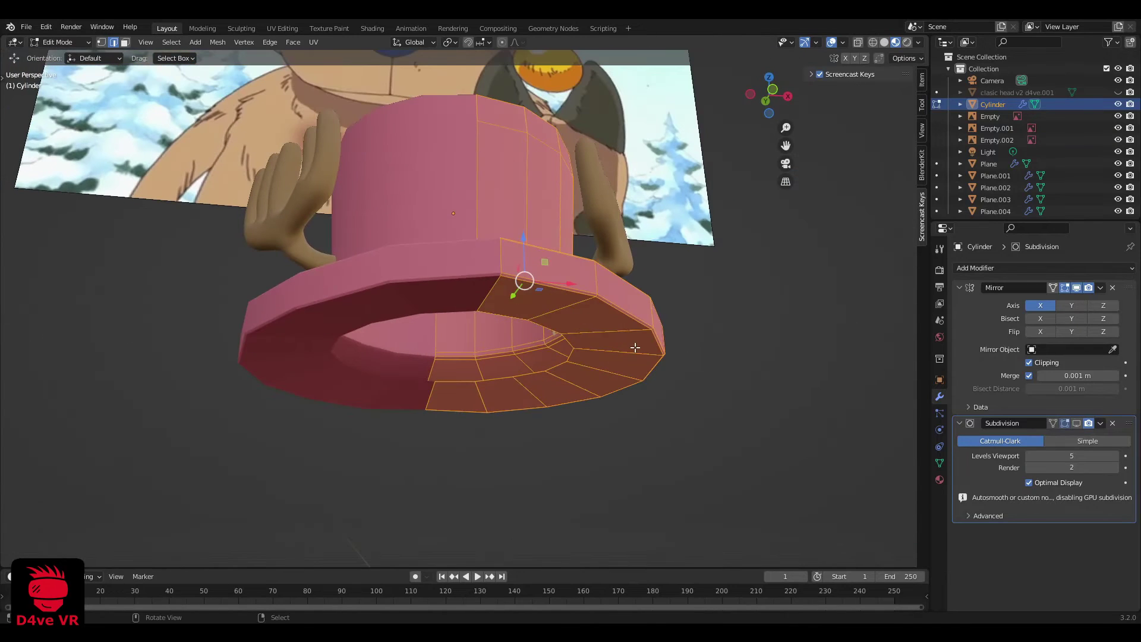
{"action": "key", "text": "Tab"}
{"action": "middle_click_drag", "start_coordinate": [326, 149], "coordinate": [690, 307]}
{"action": "key", "text": "Tab"}
{"action": "key", "text": "F3"}
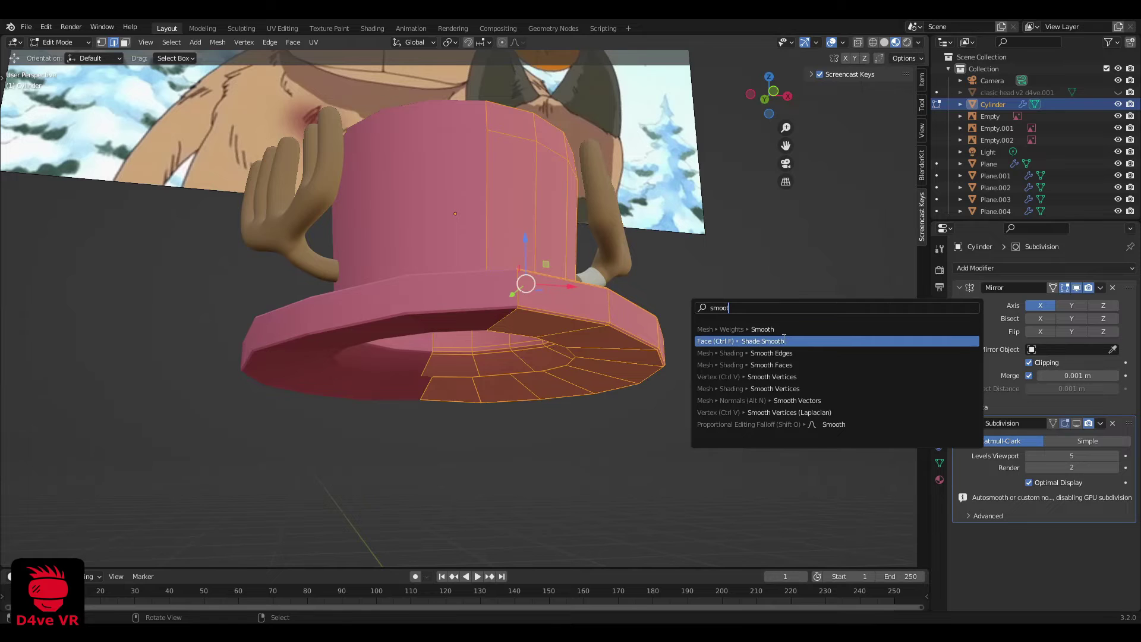
{"action": "type", "text": "smoot"}
{"action": "left_click", "coordinate": [784, 340]}
{"action": "key", "text": "Tab"}
Step: Set the top hat's Auto Smooth angle to 77.3° in its mesh normals settings
{"action": "middle_click_drag", "start_coordinate": [675, 319], "coordinate": [672, 362]}
{"action": "scroll", "coordinate": [562, 324], "scroll_direction": "up", "scroll_amount": 4}
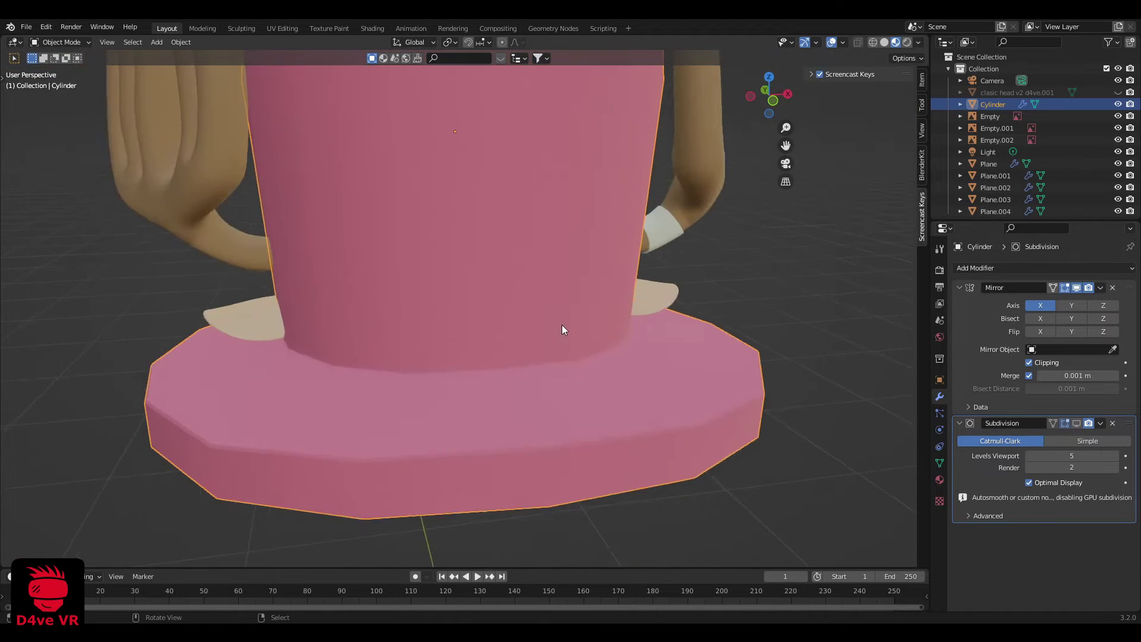
{"action": "scroll", "coordinate": [562, 325], "scroll_direction": "down", "scroll_amount": 2}
{"action": "left_click", "coordinate": [940, 463]}
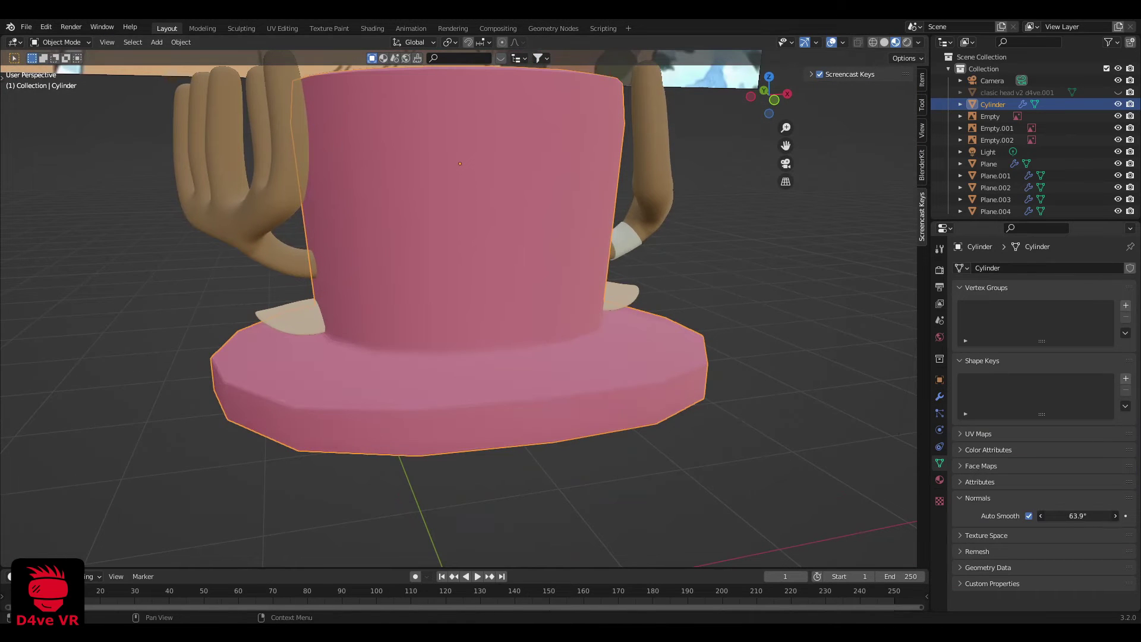
{"action": "middle_click_drag", "start_coordinate": [470, 320], "coordinate": [586, 379]}
{"action": "scroll", "coordinate": [586, 379], "scroll_direction": "down", "scroll_amount": 4}
{"action": "left_click", "coordinate": [582, 390]}
{"action": "scroll", "coordinate": [583, 390], "scroll_direction": "up", "scroll_amount": 5}
{"action": "scroll", "coordinate": [582, 390], "scroll_direction": "down", "scroll_amount": 3}
{"action": "left_click", "coordinate": [504, 351]}
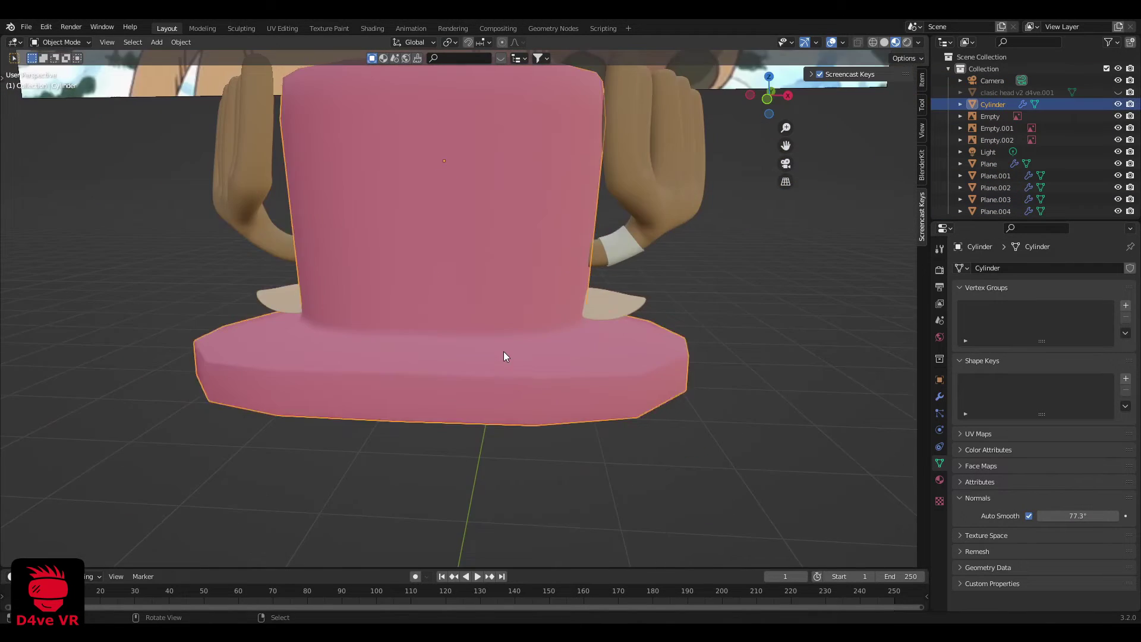
Step: Turn on the top hat's Subdivision modifier in the viewport and view the hat from above
{"action": "mouse_move", "coordinate": [504, 352]}
{"action": "middle_mouse_down"}
{"action": "mouse_move", "coordinate": [476, 255]}
{"action": "mouse_move", "coordinate": [522, 326]}
{"action": "mouse_move", "coordinate": [531, 422]}
{"action": "mouse_move", "coordinate": [509, 340]}
{"action": "mouse_move", "coordinate": [503, 357]}
{"action": "middle_mouse_up"}
{"action": "left_click", "coordinate": [940, 396]}
{"action": "left_click", "coordinate": [1077, 423]}
{"action": "scroll", "coordinate": [496, 348], "scroll_direction": "down", "scroll_amount": 5}
{"action": "scroll", "coordinate": [501, 372], "scroll_direction": "up", "scroll_amount": 5}
{"action": "key", "text": "KP_7"}
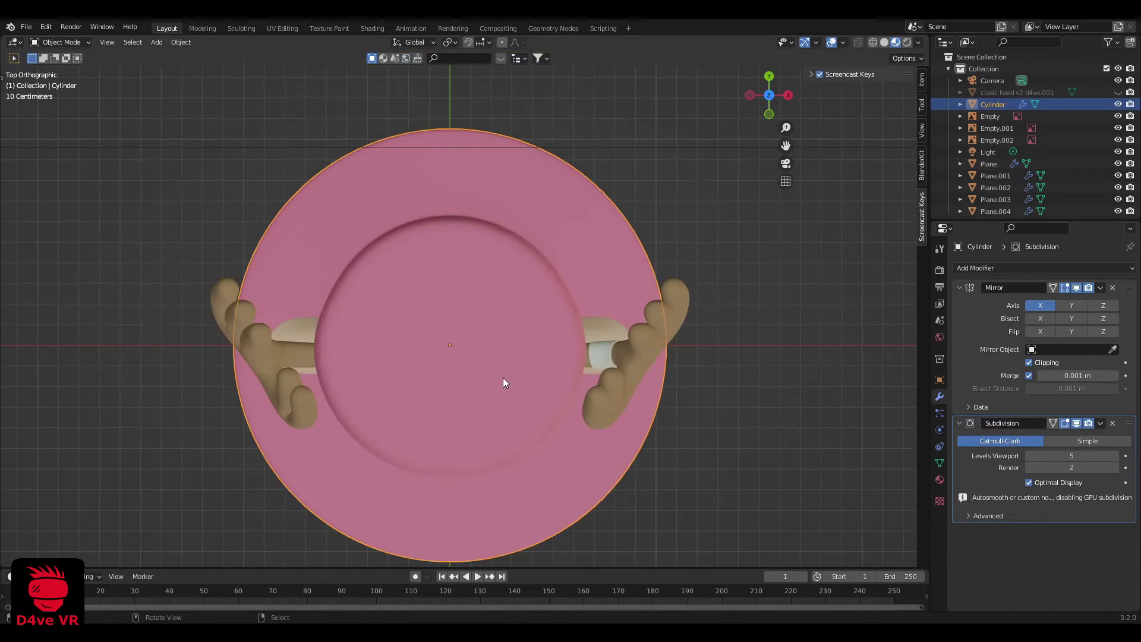
Step: Enter edit mode on the top hat and select the short vertical rim edge where the brim meets the mirror seam
{"action": "key", "text": "Tab"}
{"action": "middle_click_drag", "start_coordinate": [563, 451], "coordinate": [519, 357]}
{"action": "scroll", "coordinate": [520, 357], "scroll_direction": "up", "scroll_amount": 3}
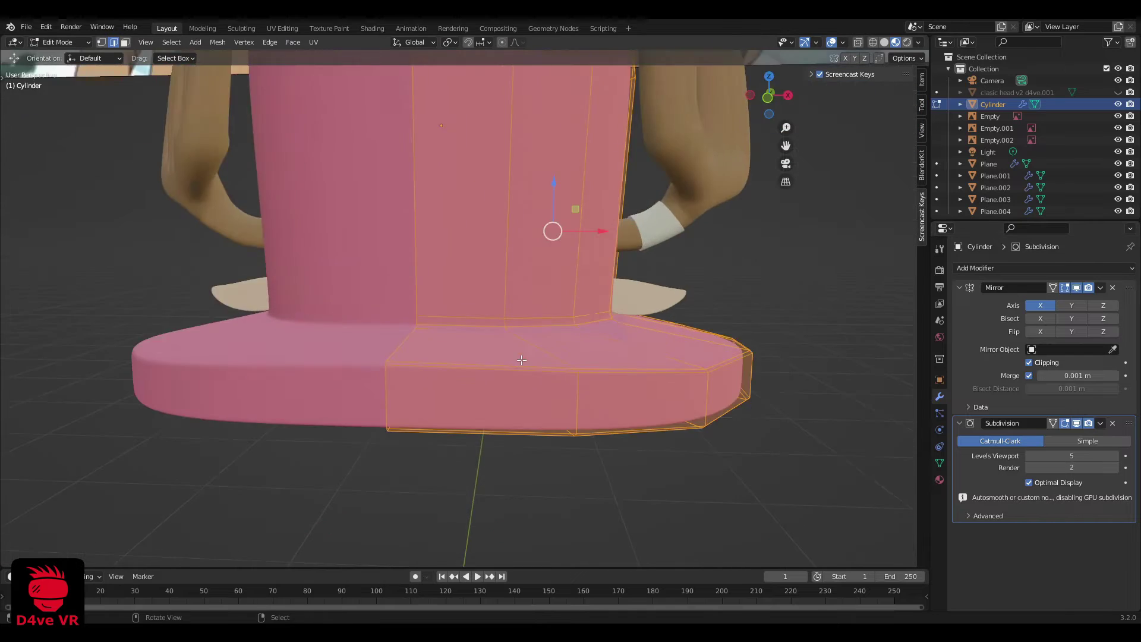
{"action": "key", "text": "KP_7"}
{"action": "middle_click_drag", "start_coordinate": [514, 418], "coordinate": [509, 331]}
{"action": "scroll", "coordinate": [510, 331], "scroll_direction": "up", "scroll_amount": 4}
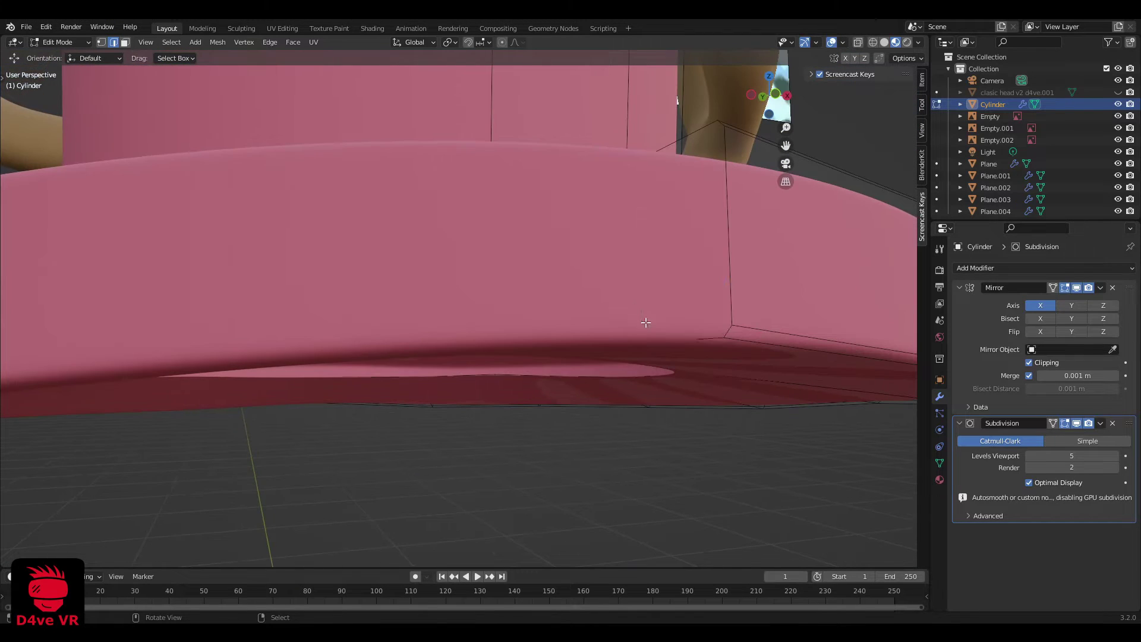
{"action": "middle_click_drag", "start_coordinate": [727, 331], "coordinate": [589, 445]}
{"action": "scroll", "coordinate": [586, 449], "scroll_direction": "down", "scroll_amount": 4}
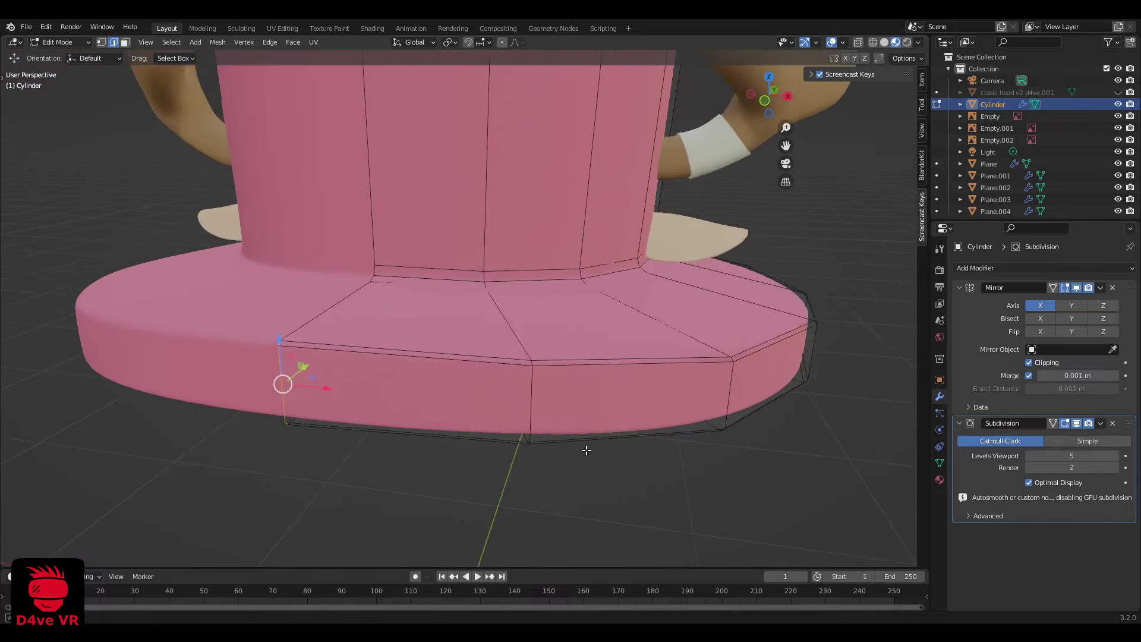
{"action": "scroll", "coordinate": [572, 432], "scroll_direction": "up", "scroll_amount": 4}
{"action": "middle_click_drag", "start_coordinate": [568, 484], "coordinate": [220, 382]}
Step: Add the remaining short vertical edges around the hat brim's outer rim to the selection
{"action": "left_click", "coordinate": [453, 425]}
{"action": "middle_click_drag", "start_coordinate": [751, 411], "coordinate": [247, 319], "text": "shift"}
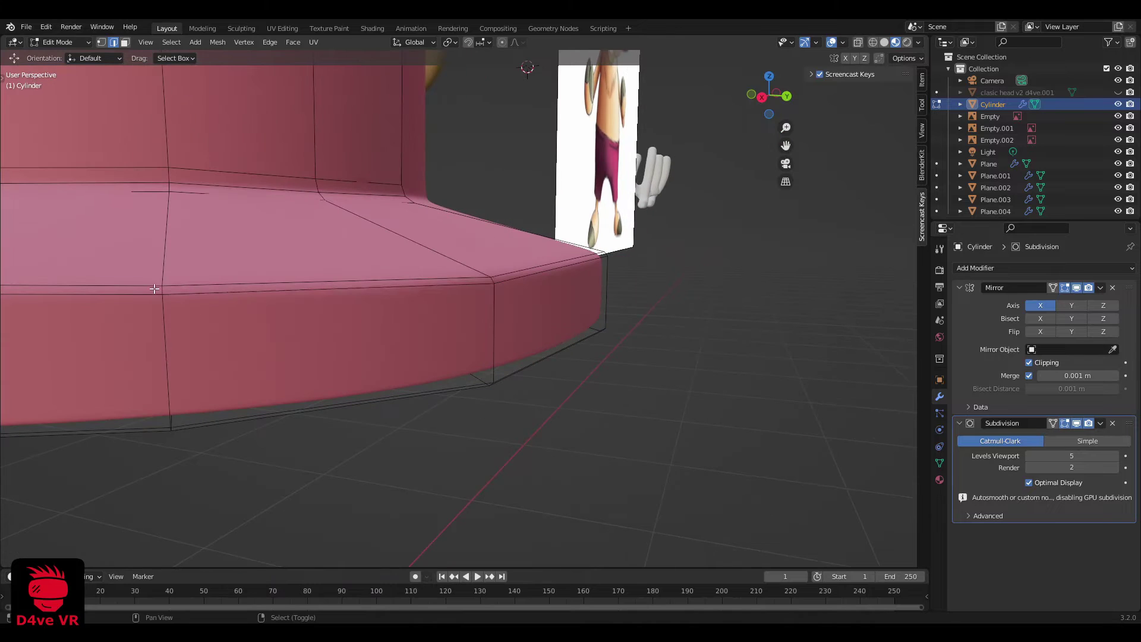
{"action": "middle_click_drag", "start_coordinate": [163, 291], "coordinate": [289, 262]}
{"action": "middle_click_drag", "start_coordinate": [227, 309], "coordinate": [230, 419]}
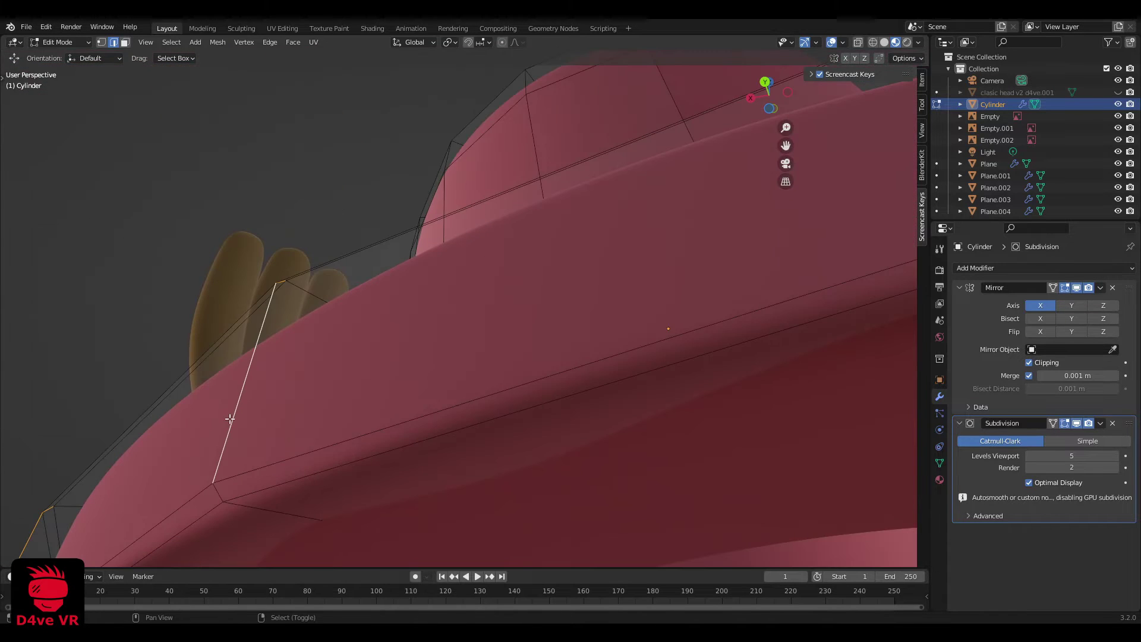
{"action": "middle_click_drag", "start_coordinate": [529, 342], "coordinate": [430, 371]}
{"action": "left_click", "coordinate": [663, 296], "text": "shift"}
{"action": "middle_click_drag", "start_coordinate": [663, 297], "coordinate": [652, 357]}
{"action": "left_click", "coordinate": [651, 357], "text": "shift"}
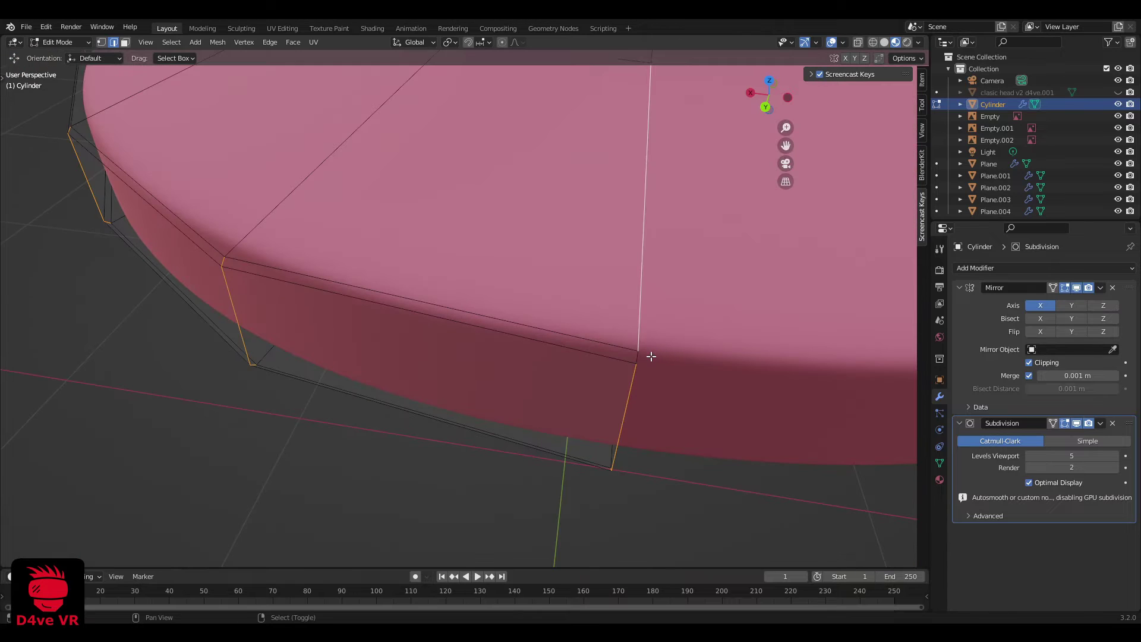
Step: Crease the selected brim rim edges by a factor of 1.000 while viewing the hat from above
{"action": "scroll", "coordinate": [473, 381], "scroll_direction": "down", "scroll_amount": 5}
{"action": "key", "text": "grave"}
{"action": "left_click", "coordinate": [548, 270]}
{"action": "scroll", "coordinate": [537, 486], "scroll_direction": "up", "scroll_amount": 6}
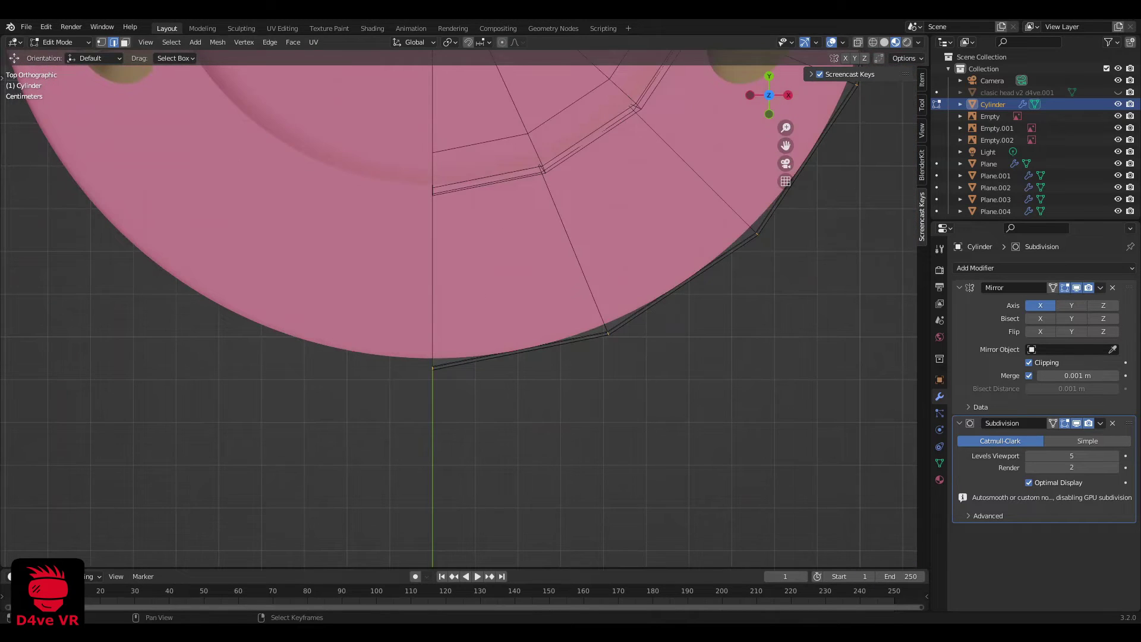
{"action": "left_click", "coordinate": [219, 559]}
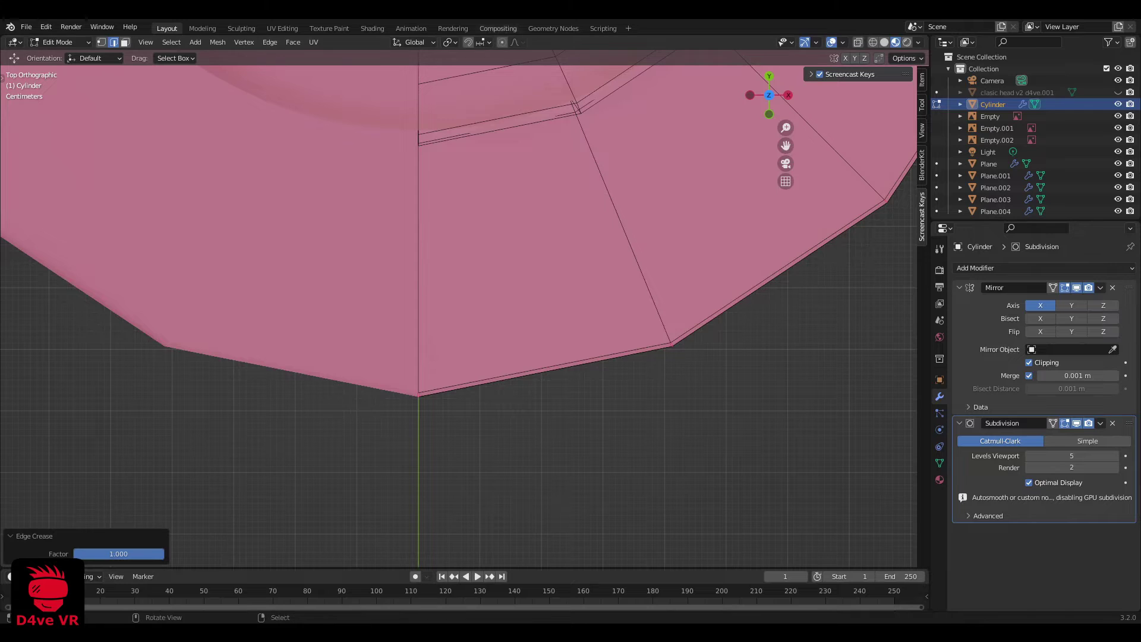
Step: Hide the viewport gizmos and overlays and relax the brim edges' crease by -0.053 and by -0.639
{"action": "middle_click_drag", "start_coordinate": [743, 380], "coordinate": [771, 437]}
{"action": "left_click", "coordinate": [790, 429]}
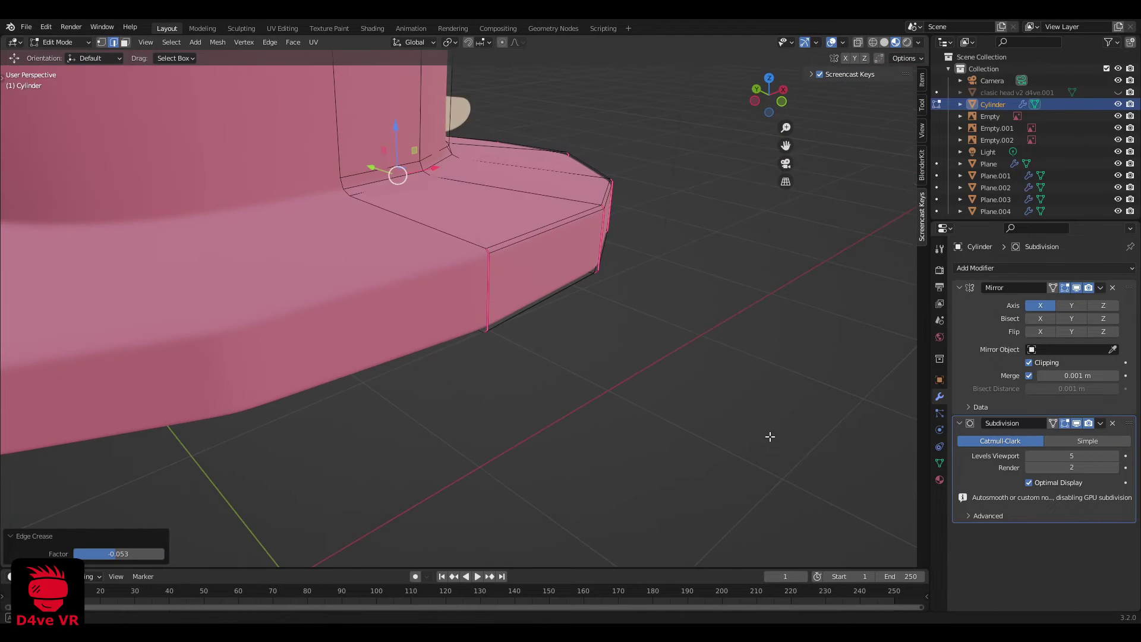
{"action": "left_click", "coordinate": [806, 46]}
{"action": "middle_click_drag", "start_coordinate": [718, 363], "coordinate": [744, 384]}
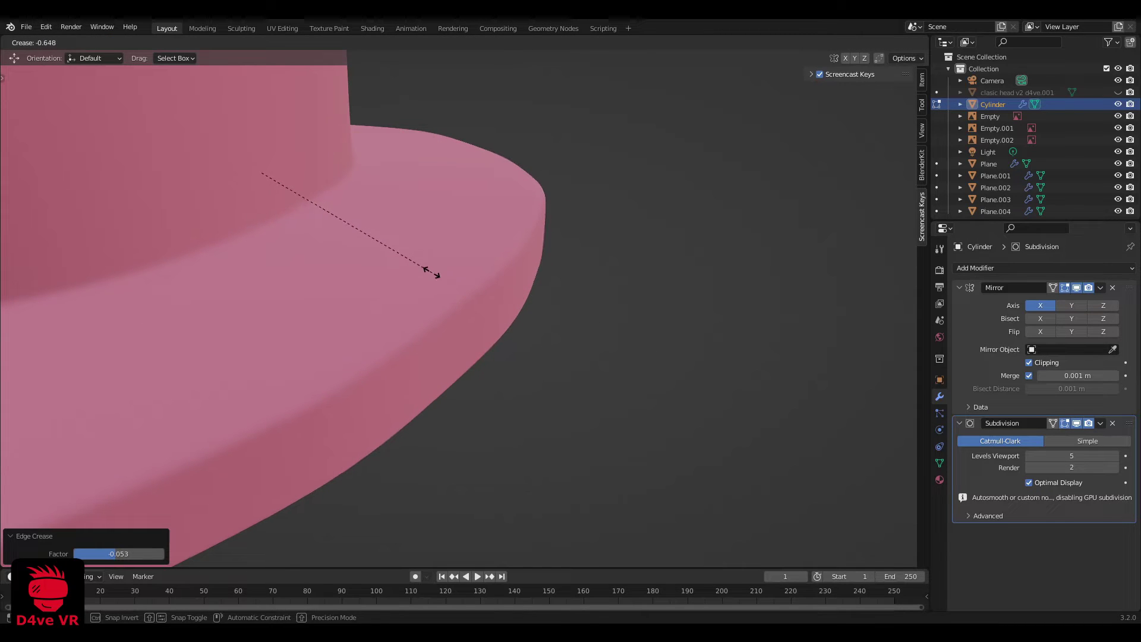
{"action": "left_click", "coordinate": [434, 278]}
{"action": "scroll", "coordinate": [553, 349], "scroll_direction": "down", "scroll_amount": 3}
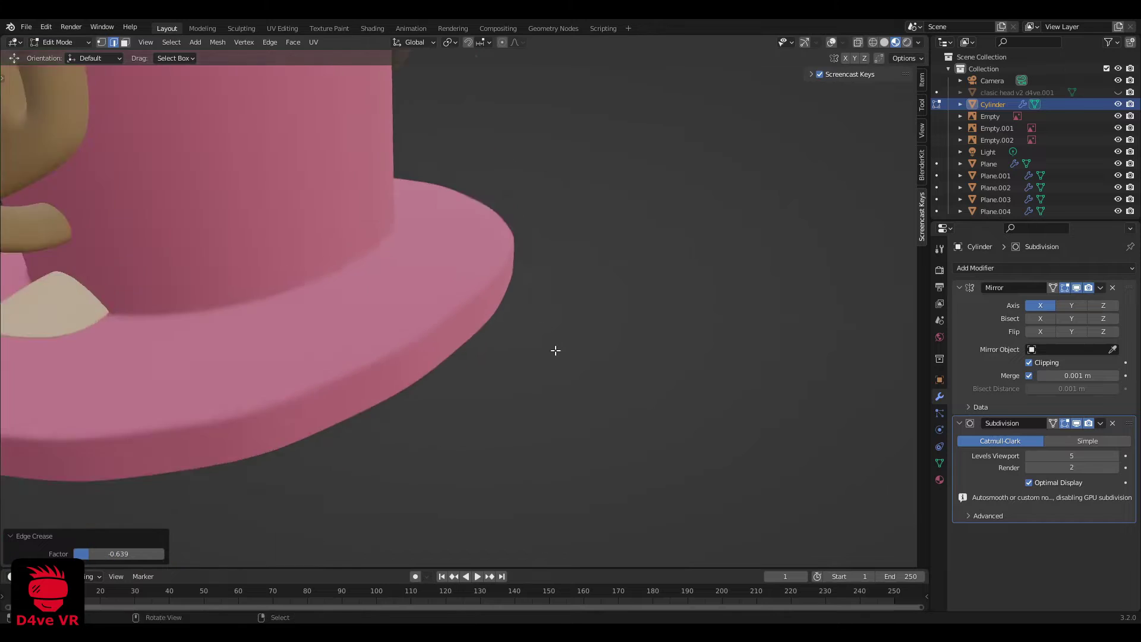
Step: Show the overlays again, relax the brim edges' crease by about -0.697 in top view, and return to object mode
{"action": "middle_click_drag", "start_coordinate": [555, 351], "coordinate": [742, 146]}
{"action": "left_click", "coordinate": [833, 44]}
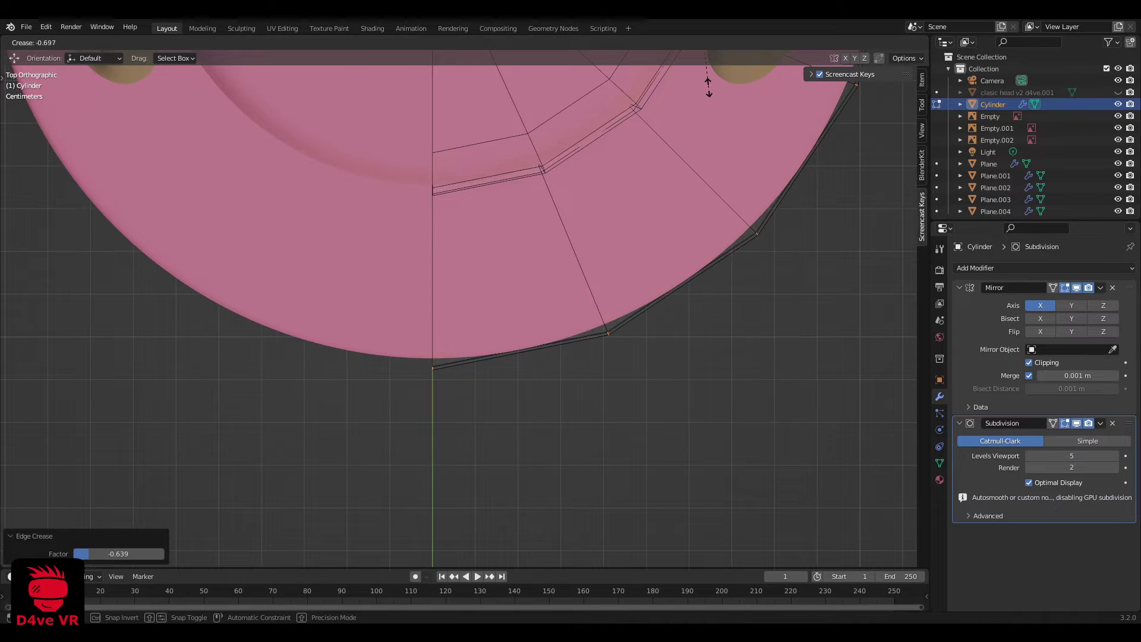
{"action": "left_click", "coordinate": [708, 88]}
{"action": "scroll", "coordinate": [618, 404], "scroll_direction": "down", "scroll_amount": 4}
{"action": "middle_click_drag", "start_coordinate": [618, 404], "coordinate": [557, 448]}
{"action": "key", "text": "Tab"}
{"action": "left_click", "coordinate": [612, 324]}
{"action": "scroll", "coordinate": [697, 383], "scroll_direction": "down", "scroll_amount": 5}
{"action": "scroll", "coordinate": [515, 364], "scroll_direction": "down", "scroll_amount": 3}
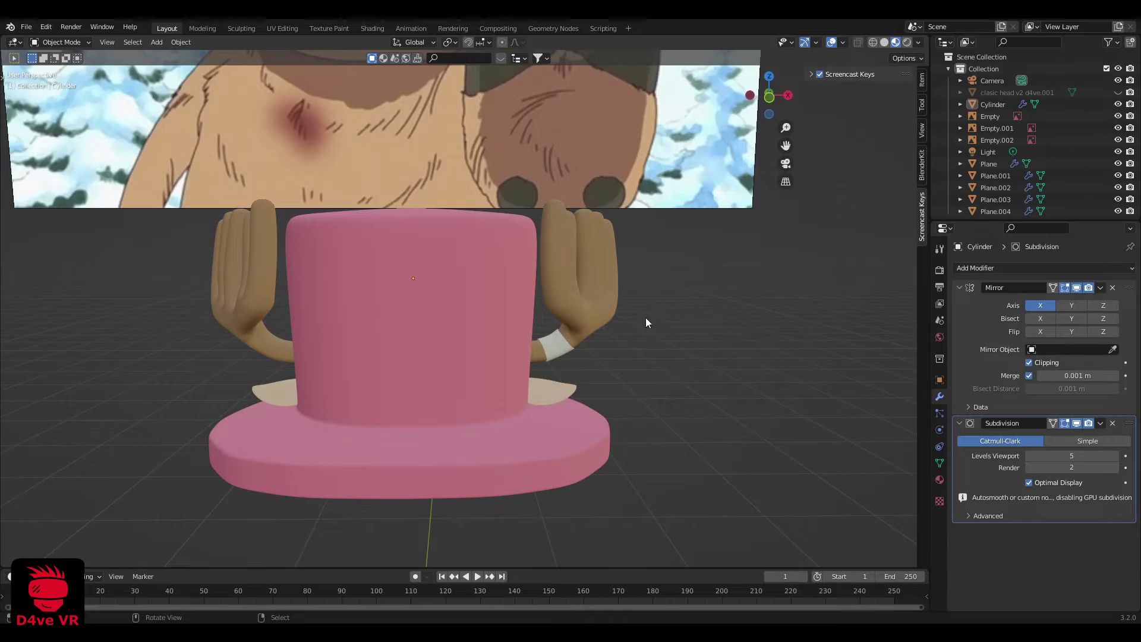
Step: Select the top hat and switch to the UV Editing workspace, leaving the hat in object mode
{"action": "middle_click_drag", "start_coordinate": [646, 318], "coordinate": [450, 256]}
{"action": "scroll", "coordinate": [565, 354], "scroll_direction": "up", "scroll_amount": 3}
{"action": "left_click", "coordinate": [605, 367]}
{"action": "left_click", "coordinate": [497, 387]}
{"action": "key", "text": "Tab"}
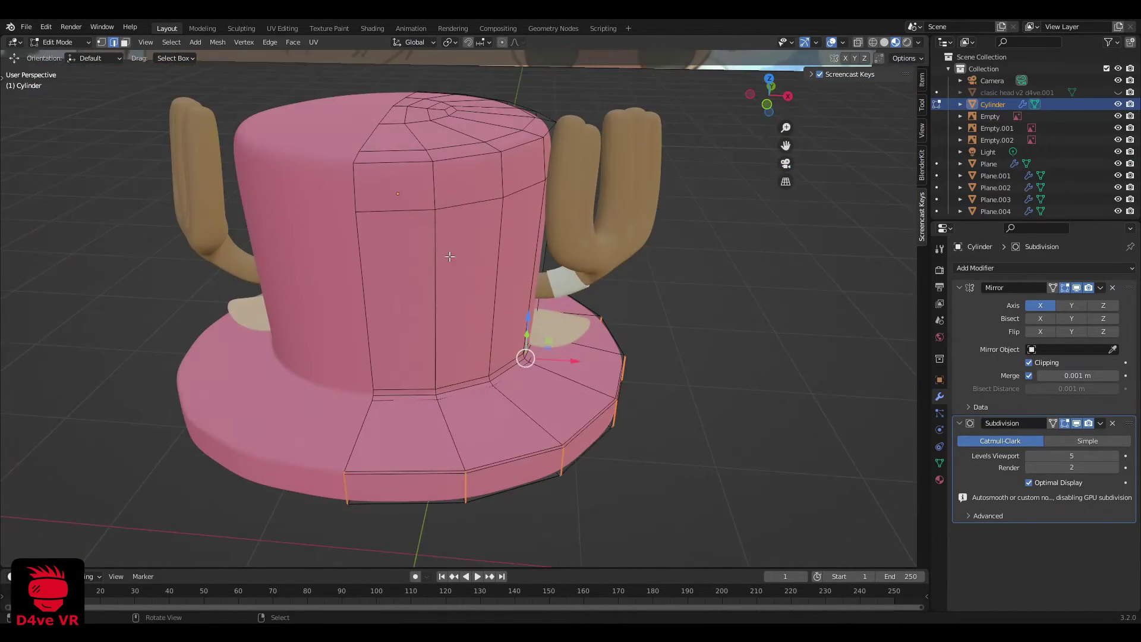
{"action": "left_click", "coordinate": [283, 29]}
{"action": "key", "text": "a"}
{"action": "key", "text": "Tab"}
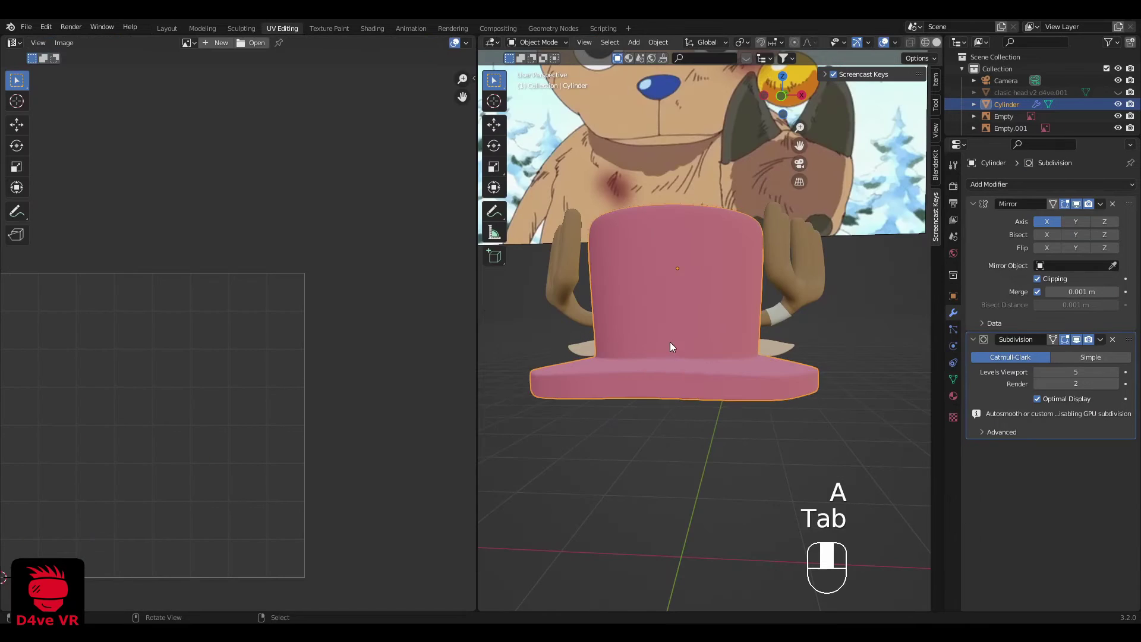
Step: Isolate the character's ear by hiding all other objects and open it in edit mode
{"action": "scroll", "coordinate": [669, 341], "scroll_direction": "up", "scroll_amount": 3}
{"action": "middle_click_drag", "start_coordinate": [669, 342], "coordinate": [699, 438], "text": "shift"}
{"action": "right_click", "coordinate": [619, 380]}
{"action": "key", "text": "Tab"}
{"action": "key", "text": "a"}
{"action": "scroll", "coordinate": [619, 380], "scroll_direction": "up", "scroll_amount": 4}
{"action": "key", "text": "Tab"}
{"action": "key", "text": "shift+h"}
{"action": "key", "text": "Tab"}
Step: Delete the faces that close the ear's inner end
{"action": "key", "text": "3"}
{"action": "right_click", "coordinate": [588, 392]}
{"action": "scroll", "coordinate": [699, 438], "scroll_direction": "up", "scroll_amount": 2}
{"action": "right_click", "coordinate": [702, 439], "text": "shift"}
{"action": "key", "text": "Delete"}
{"action": "left_click", "coordinate": [602, 360]}
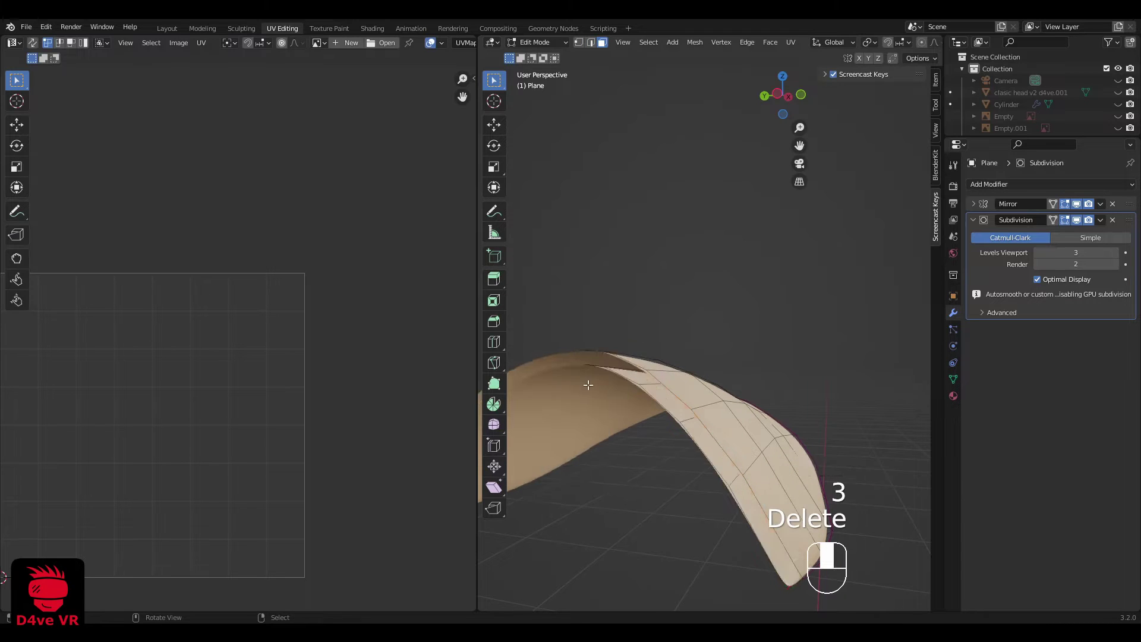
Step: Raise the ear's Auto Smooth angle with its Subdivision modifier hidden, and show the modifier in the viewport again
{"action": "scroll", "coordinate": [589, 385], "scroll_direction": "down", "scroll_amount": 2}
{"action": "middle_click_drag", "start_coordinate": [589, 385], "coordinate": [723, 369]}
{"action": "key", "text": "Tab"}
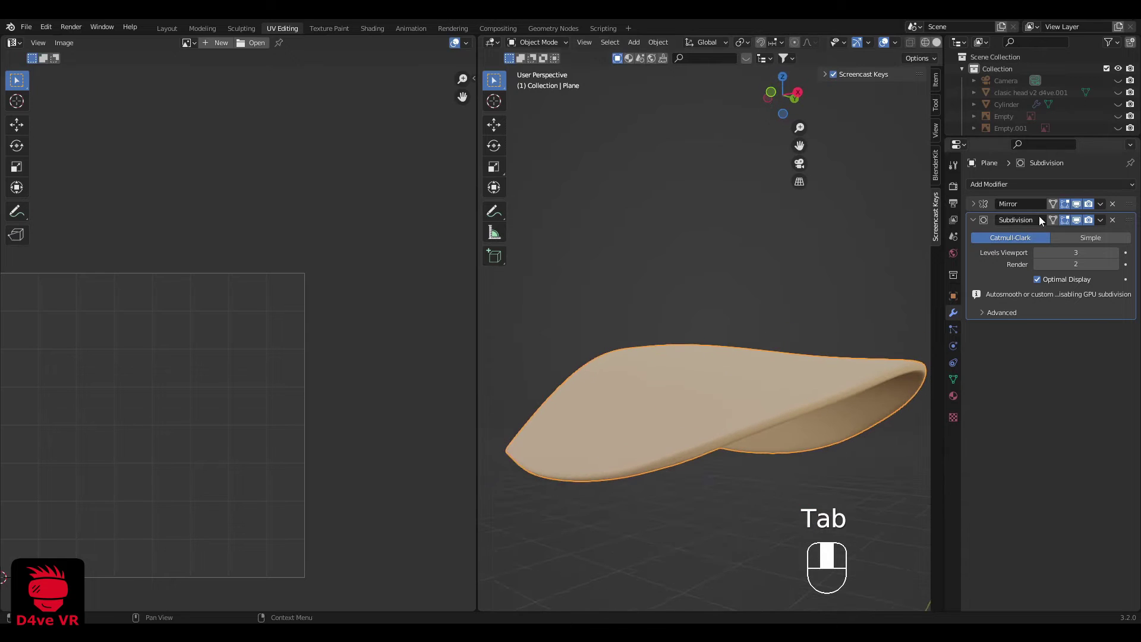
{"action": "left_click", "coordinate": [954, 379]}
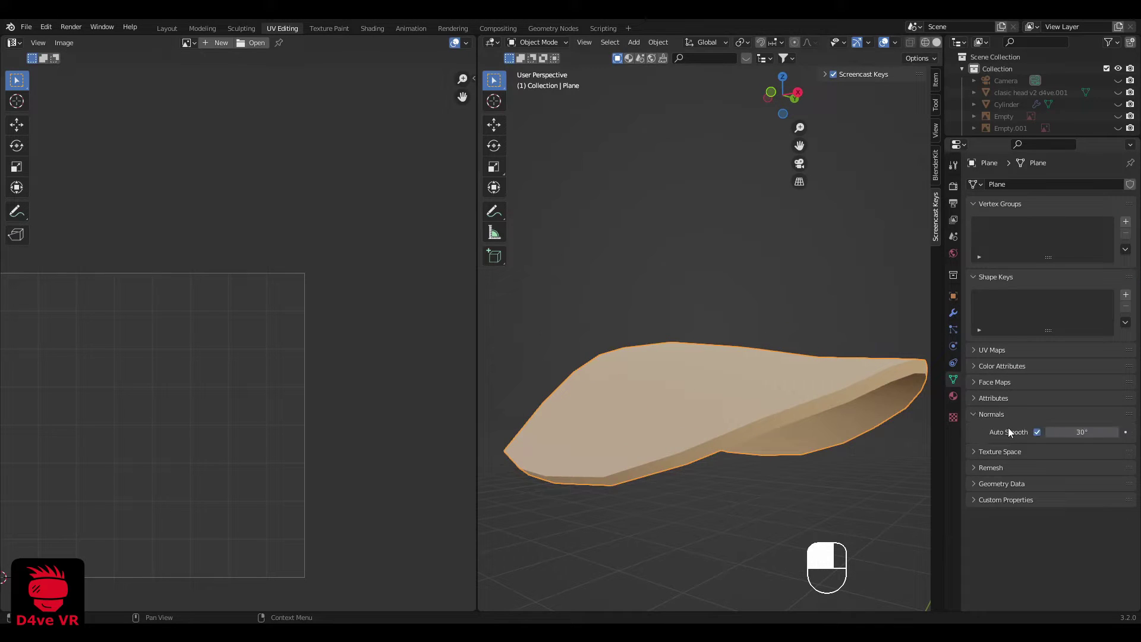
{"action": "left_click_drag", "start_coordinate": [1082, 432], "coordinate": [1117, 432]}
{"action": "scroll", "coordinate": [614, 371], "scroll_direction": "down", "scroll_amount": 2}
{"action": "mouse_move", "coordinate": [614, 371]}
{"action": "middle_mouse_down"}
{"action": "mouse_move", "coordinate": [486, 377]}
{"action": "mouse_move", "coordinate": [735, 362]}
{"action": "mouse_move", "coordinate": [911, 329]}
{"action": "middle_mouse_up"}
{"action": "left_click", "coordinate": [954, 313]}
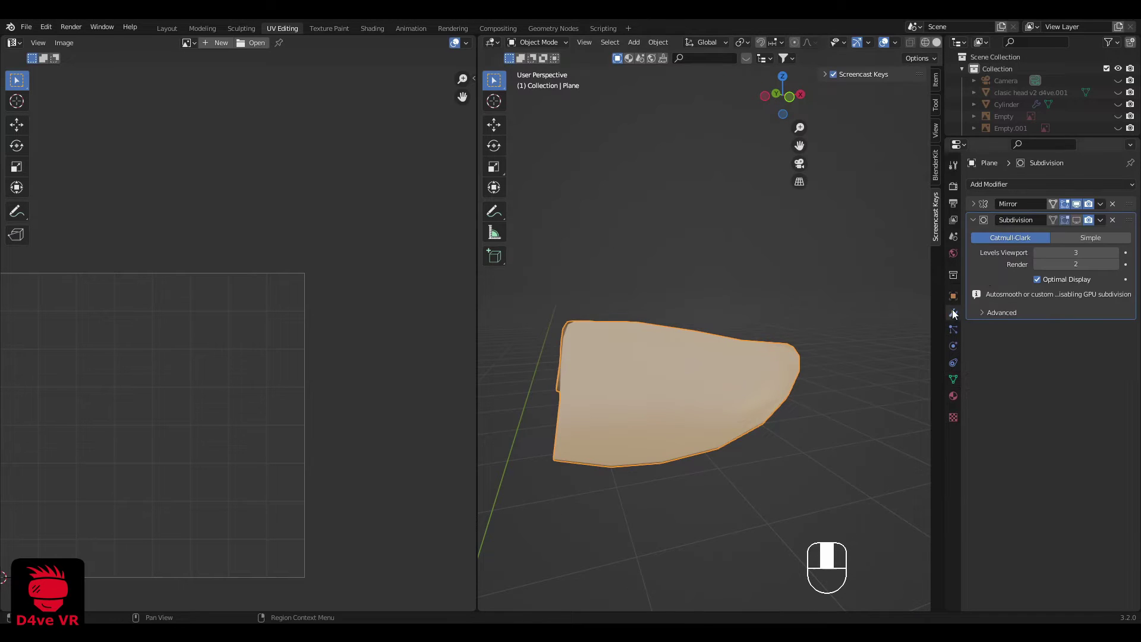
{"action": "left_click", "coordinate": [1077, 221]}
Step: Unwrap all of the ear's faces, clear its seams, and unwrap it again
{"action": "middle_click_drag", "start_coordinate": [707, 351], "coordinate": [660, 369]}
{"action": "key", "text": "a"}
{"action": "key", "text": "a"}
{"action": "key", "text": "Tab"}
{"action": "key", "text": "a"}
{"action": "key", "text": "u"}
{"action": "left_click", "coordinate": [701, 373]}
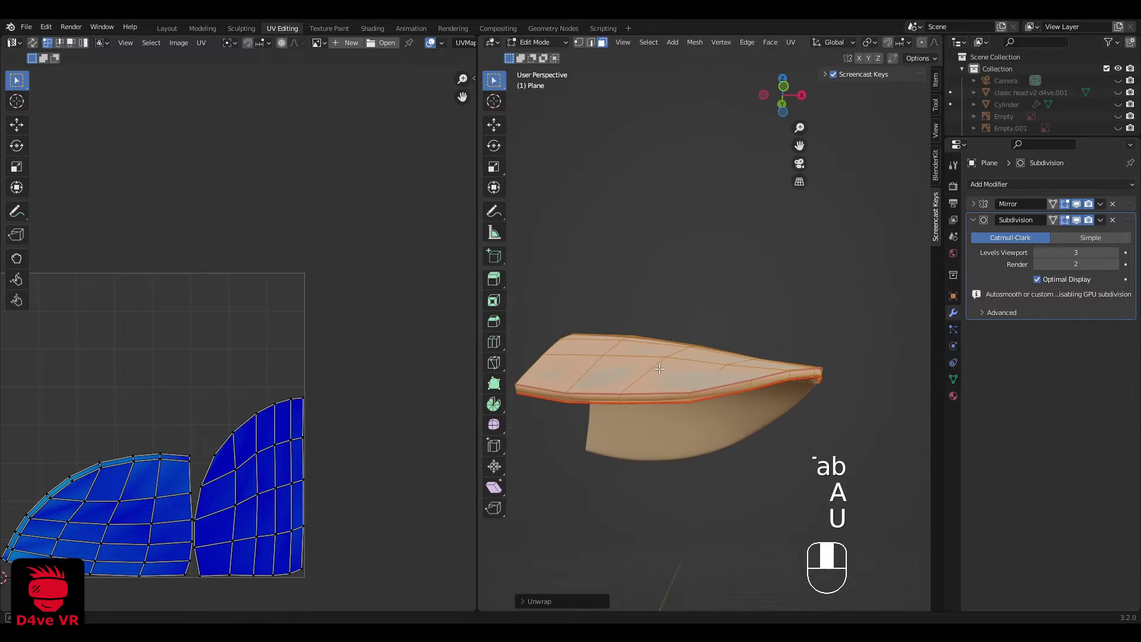
{"action": "key", "text": "u"}
{"action": "left_click", "coordinate": [637, 500]}
{"action": "key", "text": "u"}
{"action": "left_click", "coordinate": [658, 256]}
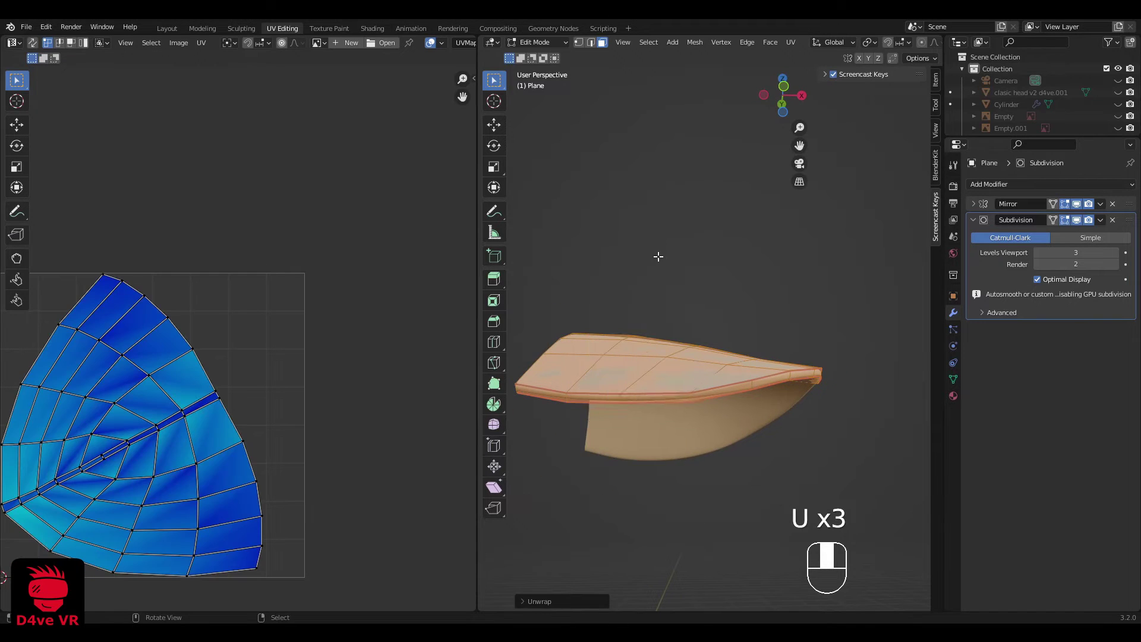
Step: Return to object mode, reveal all hidden objects, and select the antler to check its normals and modifier settings
{"action": "key", "text": "Tab"}
{"action": "key", "text": "alt+h"}
{"action": "middle_click_drag", "start_coordinate": [663, 316], "coordinate": [745, 367], "text": "shift"}
{"action": "right_click", "coordinate": [734, 394]}
{"action": "scroll", "coordinate": [750, 377], "scroll_direction": "up", "scroll_amount": 1}
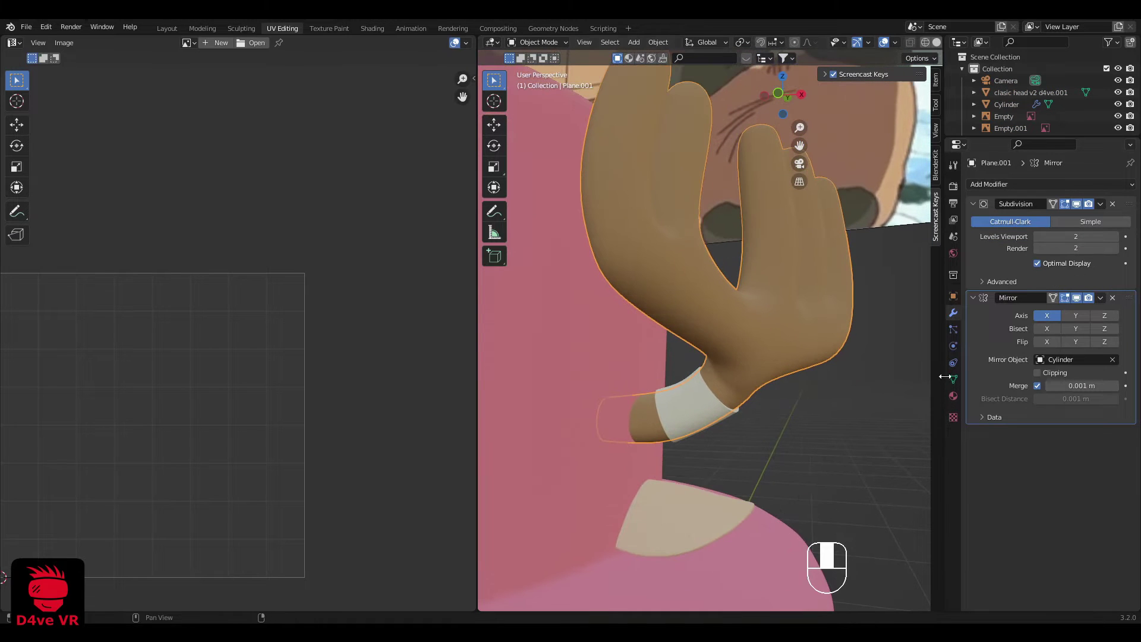
{"action": "left_click", "coordinate": [954, 379]}
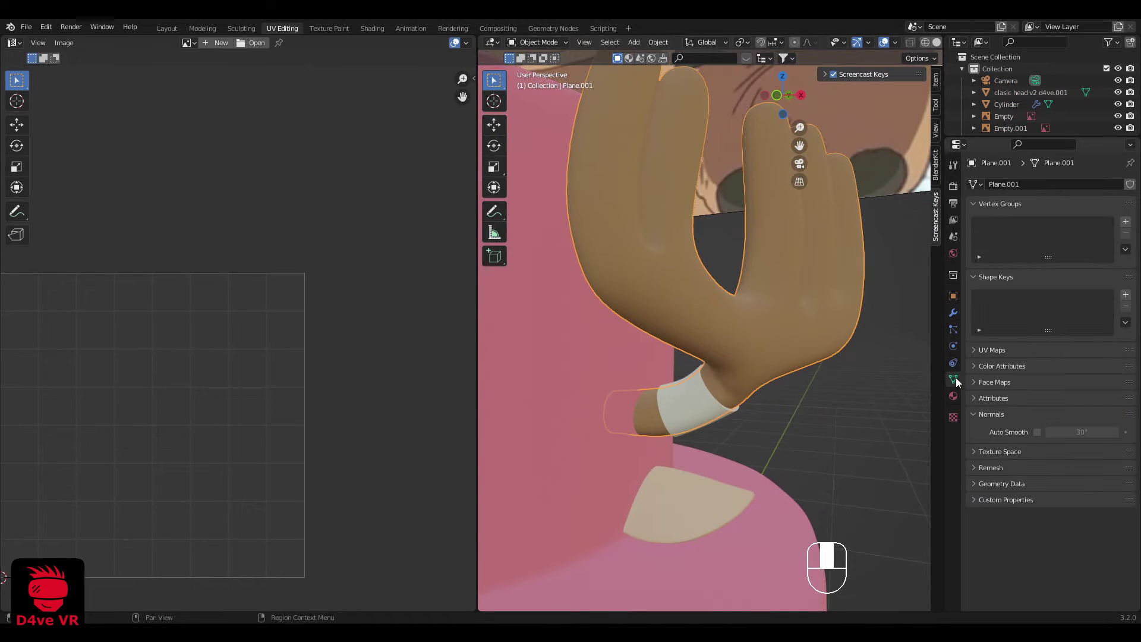
{"action": "left_click", "coordinate": [953, 312]}
Step: Hide the antler and frame the white antler band in the view
{"action": "right_click", "coordinate": [721, 395]}
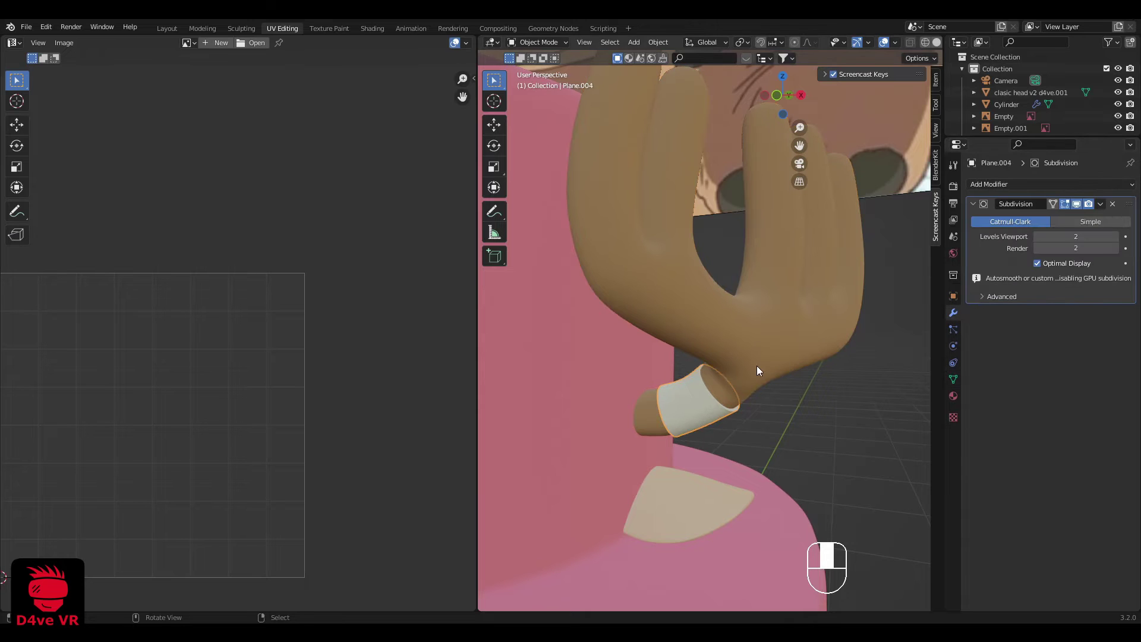
{"action": "right_click", "coordinate": [757, 366]}
{"action": "key", "text": "h"}
{"action": "right_click", "coordinate": [697, 421]}
{"action": "key", "text": "KP_Decimal"}
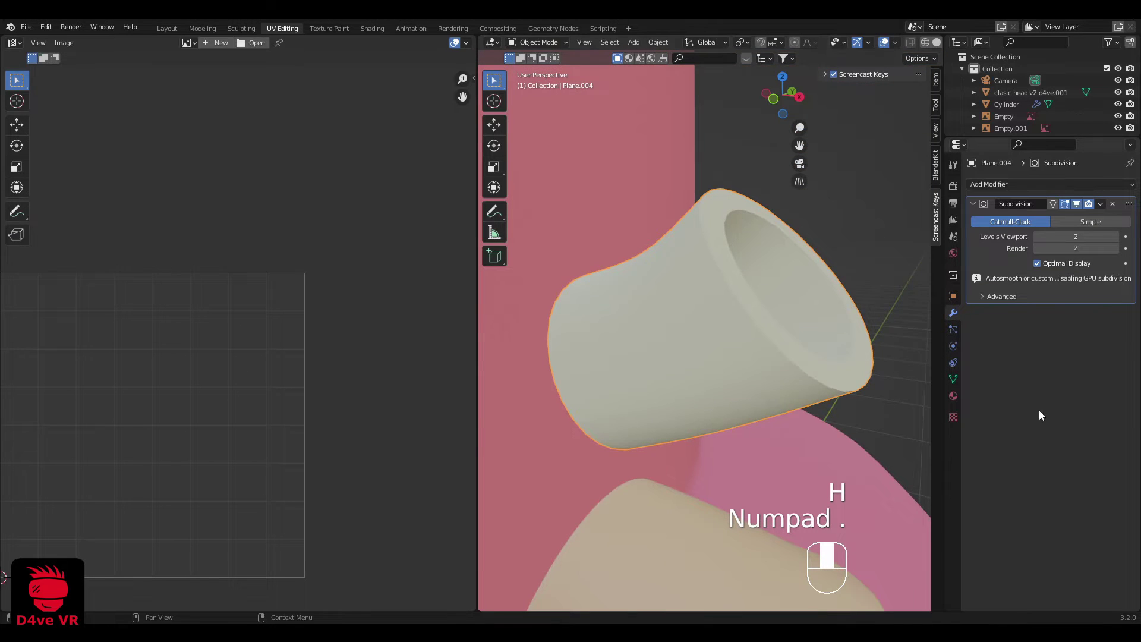
Step: Turn off the antler band's Subdivision display in the viewport and set its Auto Smooth angle to 61.7°
{"action": "left_click", "coordinate": [1077, 204]}
{"action": "left_click", "coordinate": [954, 379]}
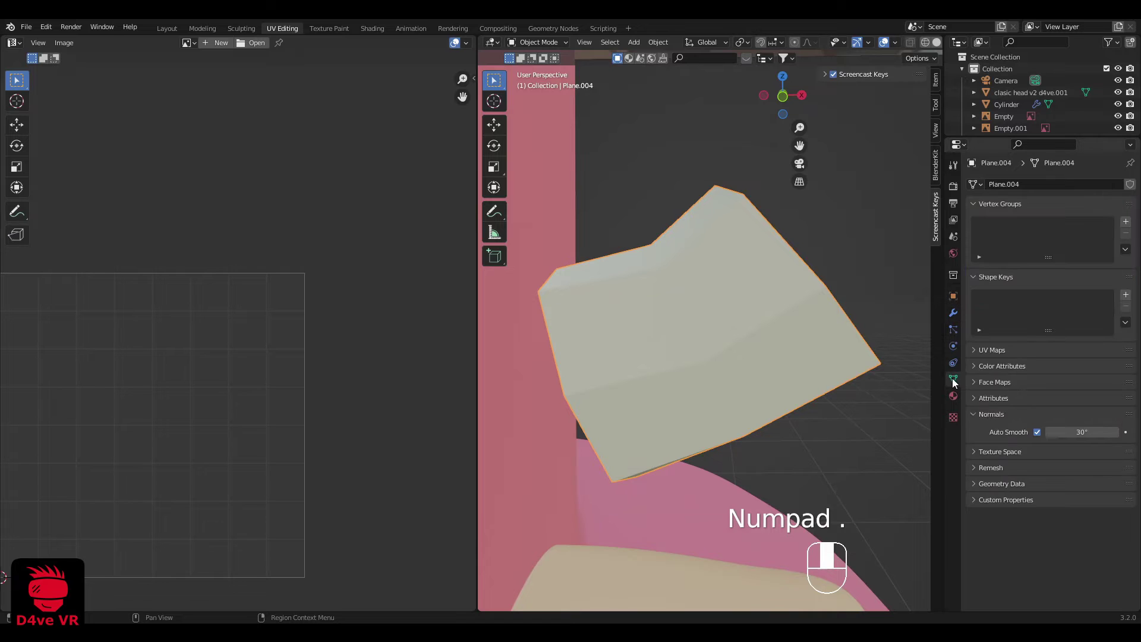
{"action": "mouse_move", "coordinate": [791, 374]}
{"action": "middle_mouse_down"}
{"action": "mouse_move", "coordinate": [818, 444]}
{"action": "mouse_move", "coordinate": [755, 321]}
{"action": "middle_mouse_up"}
{"action": "left_click_drag", "start_coordinate": [1076, 432], "coordinate": [1087, 433]}
{"action": "mouse_move", "coordinate": [814, 357]}
{"action": "middle_mouse_down"}
{"action": "mouse_move", "coordinate": [752, 361]}
{"action": "mouse_move", "coordinate": [588, 449]}
{"action": "mouse_move", "coordinate": [617, 484]}
{"action": "middle_mouse_up"}
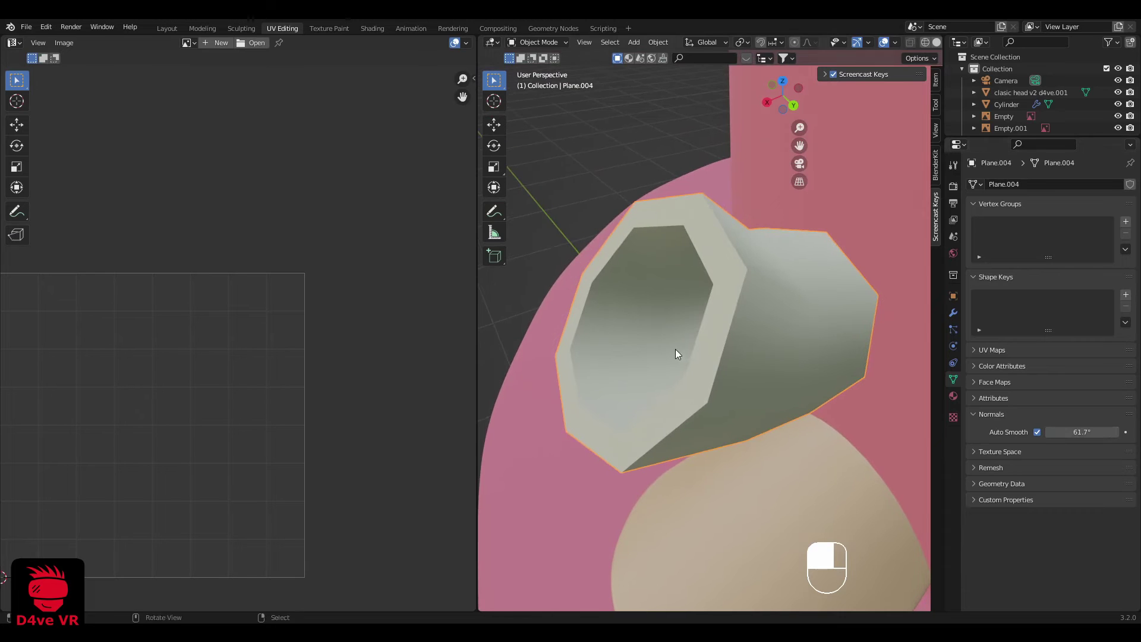
{"action": "middle_click_drag", "start_coordinate": [676, 354], "coordinate": [779, 292]}
Step: Select a lengthwise edge loop on the underside of the antler band and mark it as a seam
{"action": "key", "text": "Tab"}
{"action": "scroll", "coordinate": [701, 356], "scroll_direction": "down", "scroll_amount": 1}
{"action": "key", "text": "Tab"}
{"action": "key", "text": "Tab"}
{"action": "middle_click_drag", "start_coordinate": [725, 393], "coordinate": [675, 390]}
{"action": "key", "text": "2"}
{"action": "key", "text": "a"}
{"action": "key", "text": "a"}
{"action": "left_click", "coordinate": [675, 416], "text": "alt+shift"}
{"action": "key", "text": "ctrl+z"}
{"action": "left_click", "coordinate": [674, 417], "text": "alt+shift"}
{"action": "key", "text": "u"}
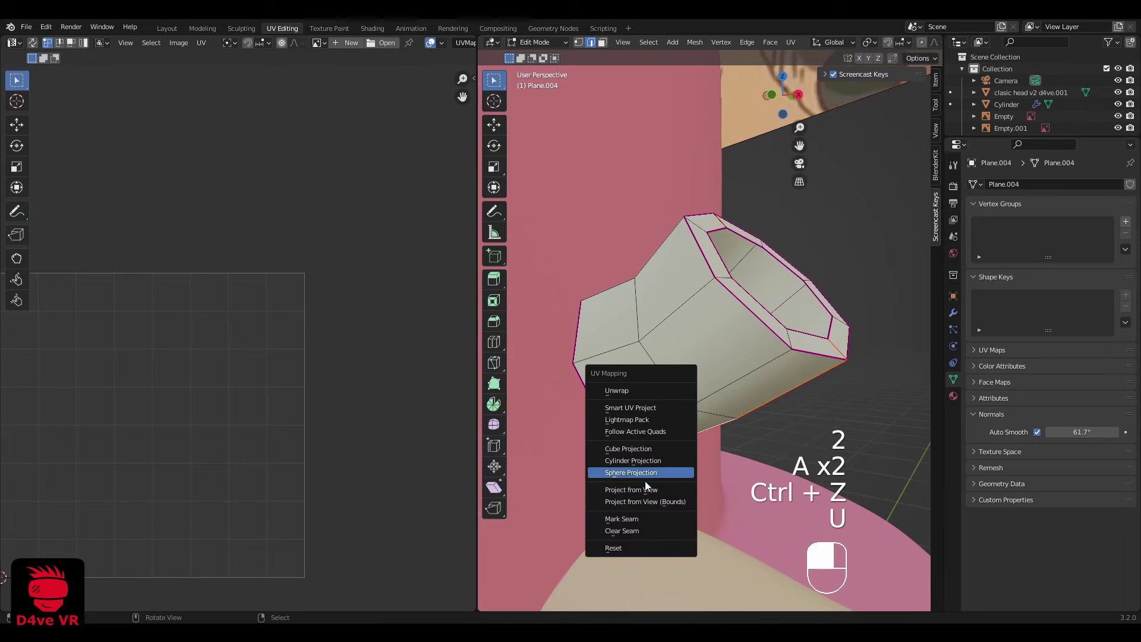
{"action": "left_click", "coordinate": [651, 520]}
Step: Unwrap all faces of the antler band
{"action": "key", "text": "a"}
{"action": "key", "text": "u"}
{"action": "left_click", "coordinate": [712, 257]}
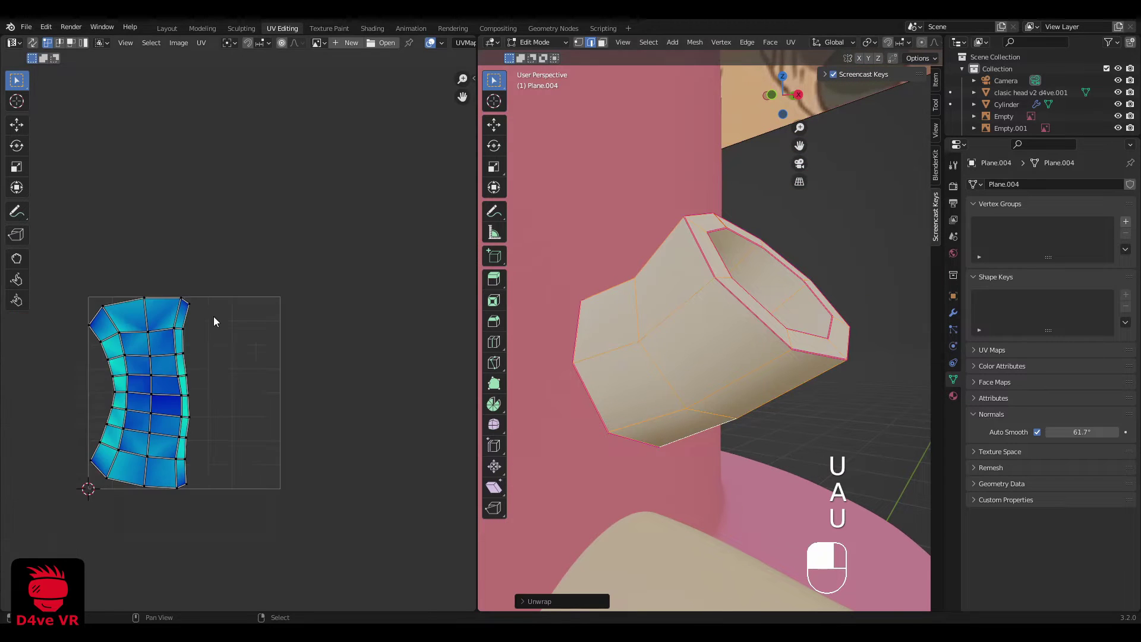
Step: Return to object mode and turn the antler band's Subdivision modifier back on in the viewport
{"action": "key", "text": "Tab"}
{"action": "scroll", "coordinate": [708, 321], "scroll_direction": "down", "scroll_amount": 2}
{"action": "key", "text": "a"}
{"action": "key", "text": "a"}
{"action": "left_click", "coordinate": [954, 313]}
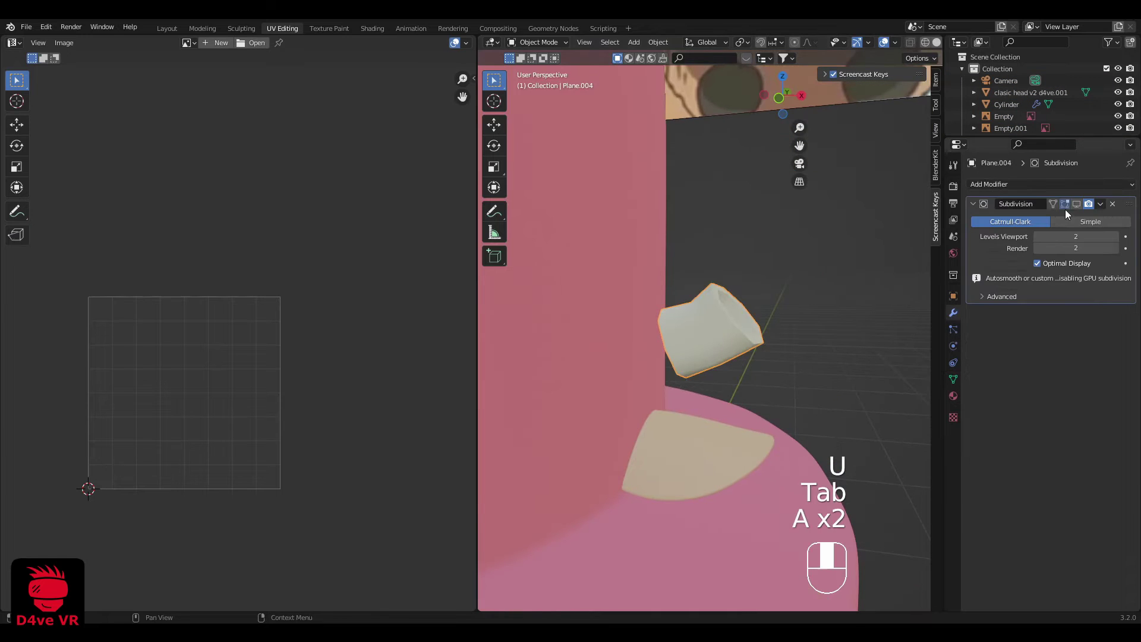
{"action": "scroll", "coordinate": [832, 296], "scroll_direction": "up", "scroll_amount": 6}
{"action": "middle_click_drag", "start_coordinate": [802, 302], "coordinate": [764, 336]}
Step: Select the short edges joining the inner and outer rings at the antler band's ends in edit mode
{"action": "key", "text": "Tab"}
{"action": "key", "text": "2"}
{"action": "key", "text": "a"}
{"action": "key", "text": "a"}
{"action": "middle_click_drag", "start_coordinate": [692, 372], "coordinate": [746, 329]}
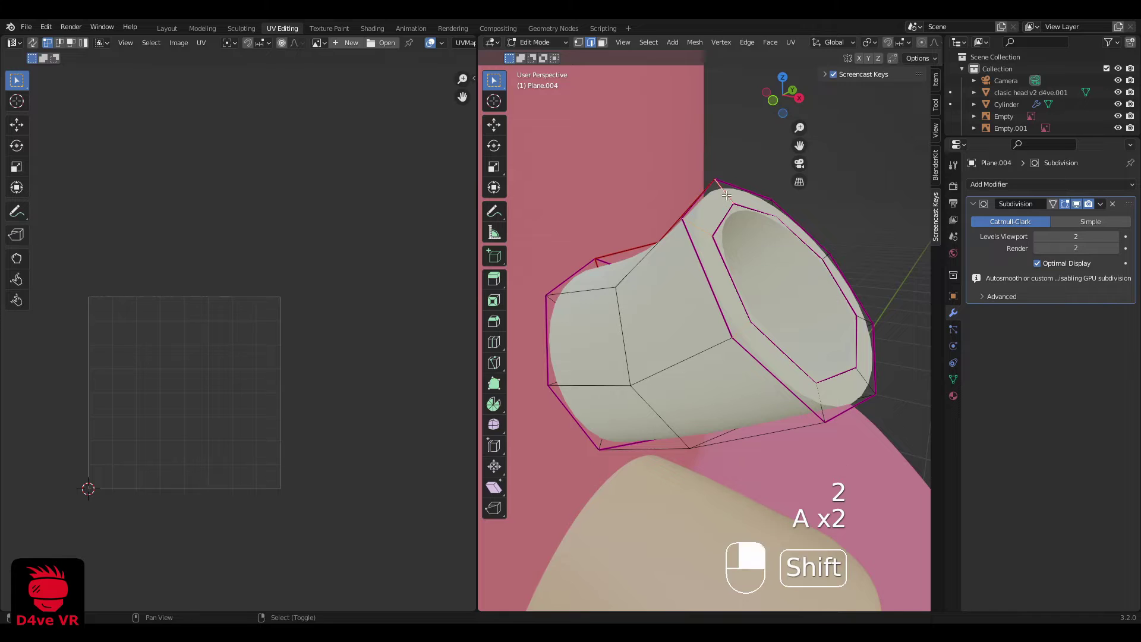
{"action": "middle_click_drag", "start_coordinate": [727, 196], "coordinate": [769, 232]}
{"action": "right_click", "coordinate": [857, 275], "text": "shift"}
{"action": "scroll", "coordinate": [759, 473], "scroll_direction": "down", "scroll_amount": 1}
{"action": "middle_click_drag", "start_coordinate": [759, 463], "coordinate": [849, 355]}
{"action": "scroll", "coordinate": [832, 362], "scroll_direction": "up", "scroll_amount": 1}
{"action": "right_click", "coordinate": [615, 466], "text": "shift"}
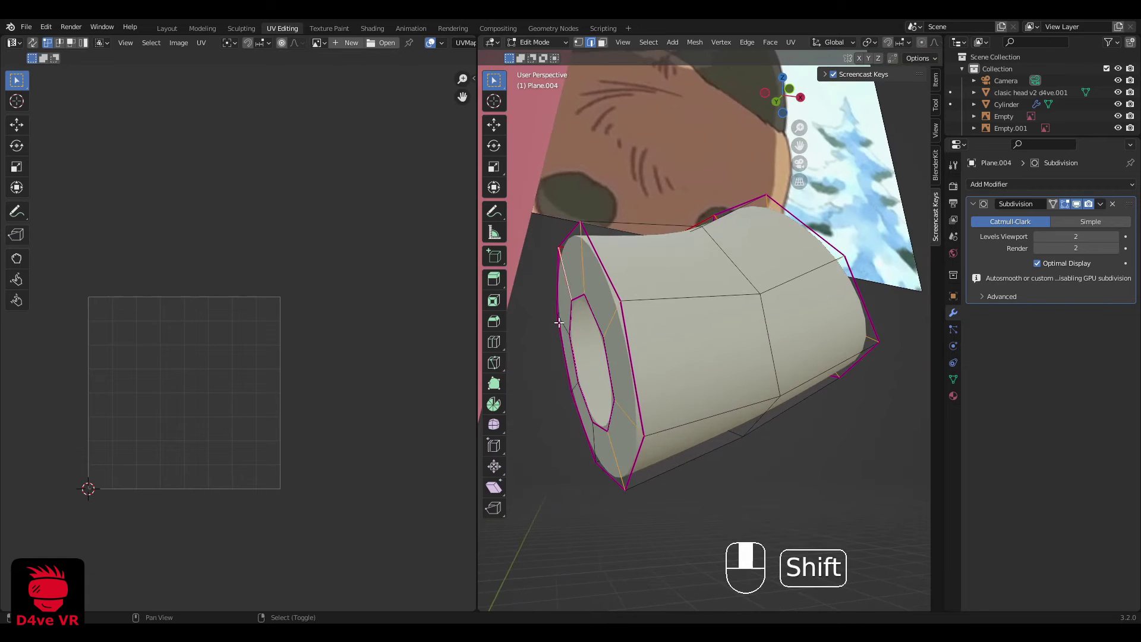
Step: Crease the selected edges on the antler band's ends and check the band's shape
{"action": "middle_click_drag", "start_coordinate": [594, 436], "coordinate": [660, 419]}
{"action": "key", "text": "shift+e"}
{"action": "left_click", "coordinate": [871, 561]}
{"action": "middle_click_drag", "start_coordinate": [797, 369], "coordinate": [833, 350]}
{"action": "middle_click_drag", "start_coordinate": [774, 217], "coordinate": [706, 277], "text": "shift"}
{"action": "scroll", "coordinate": [706, 277], "scroll_direction": "up", "scroll_amount": 1}
{"action": "key", "text": "Tab"}
{"action": "key", "text": "Tab"}
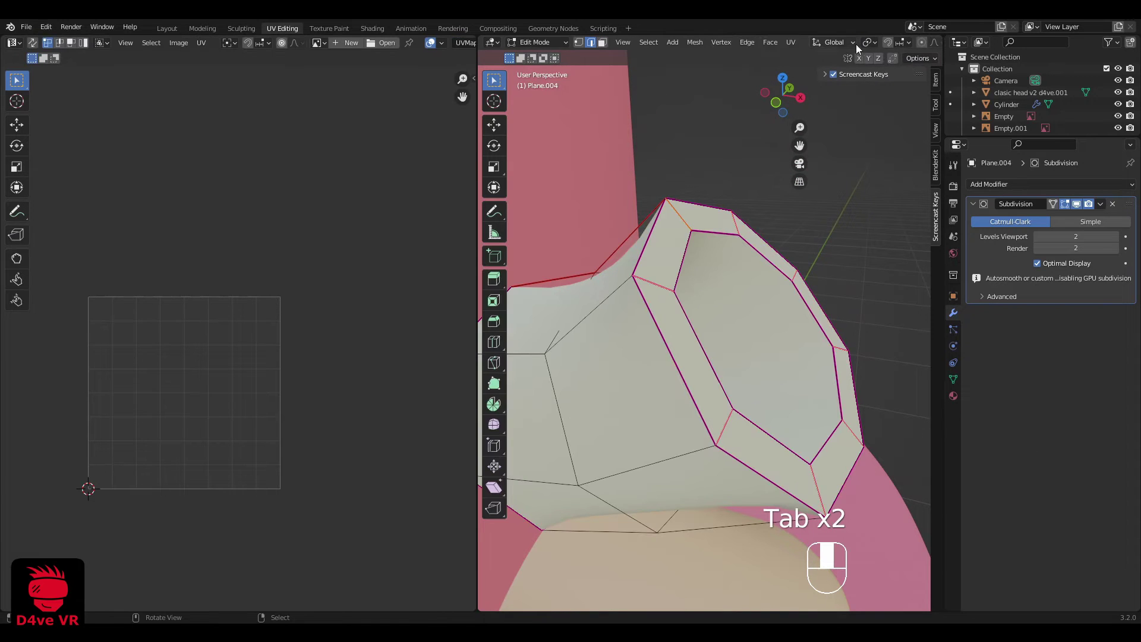
Step: Hide the viewport overlays and lower the crease on the selected short edges at the antler band's ends
{"action": "scroll", "coordinate": [812, 47], "scroll_direction": "down", "scroll_amount": 3}
{"action": "left_click", "coordinate": [819, 44]}
{"action": "left_click", "coordinate": [846, 44]}
{"action": "scroll", "coordinate": [708, 196], "scroll_direction": "down", "scroll_amount": 3}
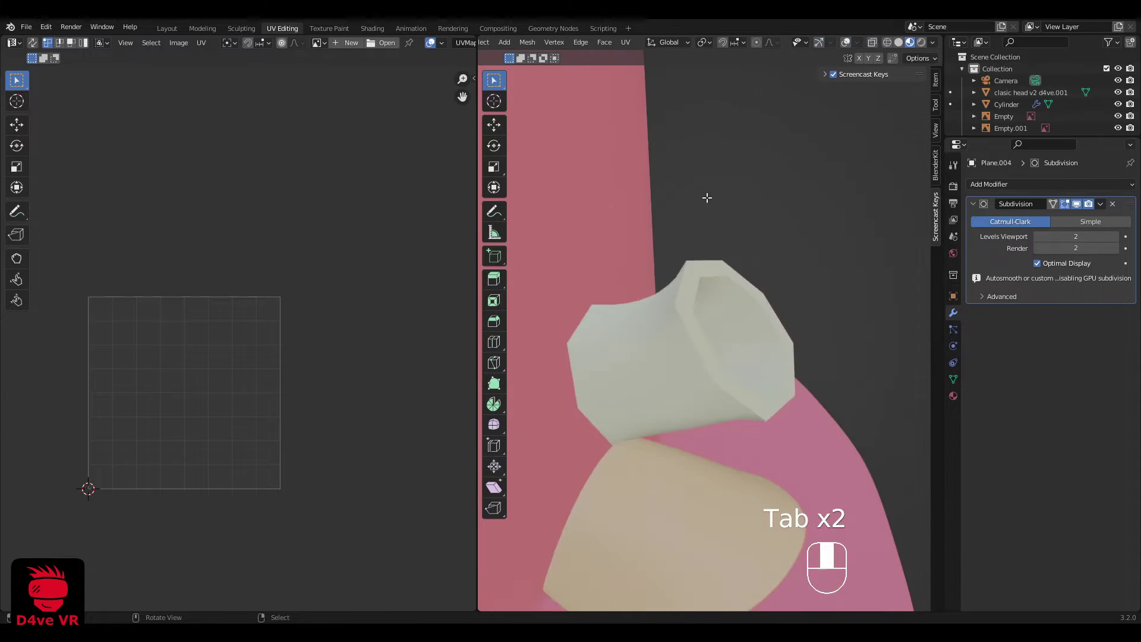
{"action": "middle_click_drag", "start_coordinate": [708, 196], "coordinate": [790, 194]}
{"action": "key", "text": "shift+e"}
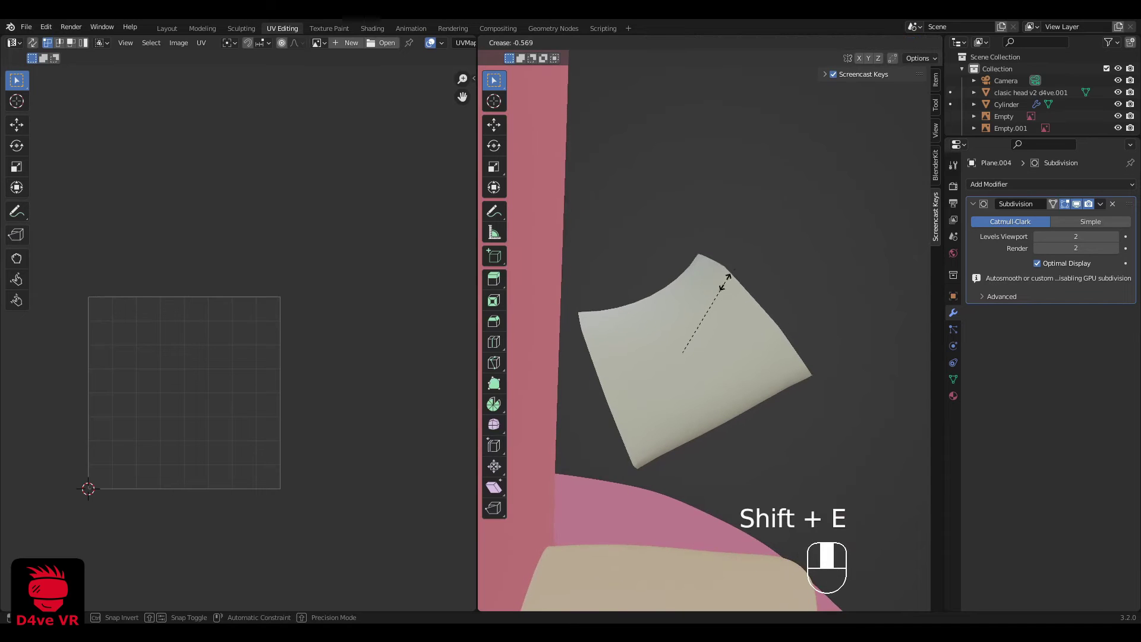
{"action": "left_click", "coordinate": [718, 302]}
Step: Raise the crease on the band's selected end edges for comparison, and lower it again by about 0.65
{"action": "middle_click_drag", "start_coordinate": [767, 285], "coordinate": [721, 304]}
{"action": "key", "text": "shift+e"}
{"action": "left_click", "coordinate": [652, 124]}
{"action": "scroll", "coordinate": [713, 154], "scroll_direction": "up", "scroll_amount": 5}
{"action": "middle_click_drag", "start_coordinate": [862, 166], "coordinate": [826, 184]}
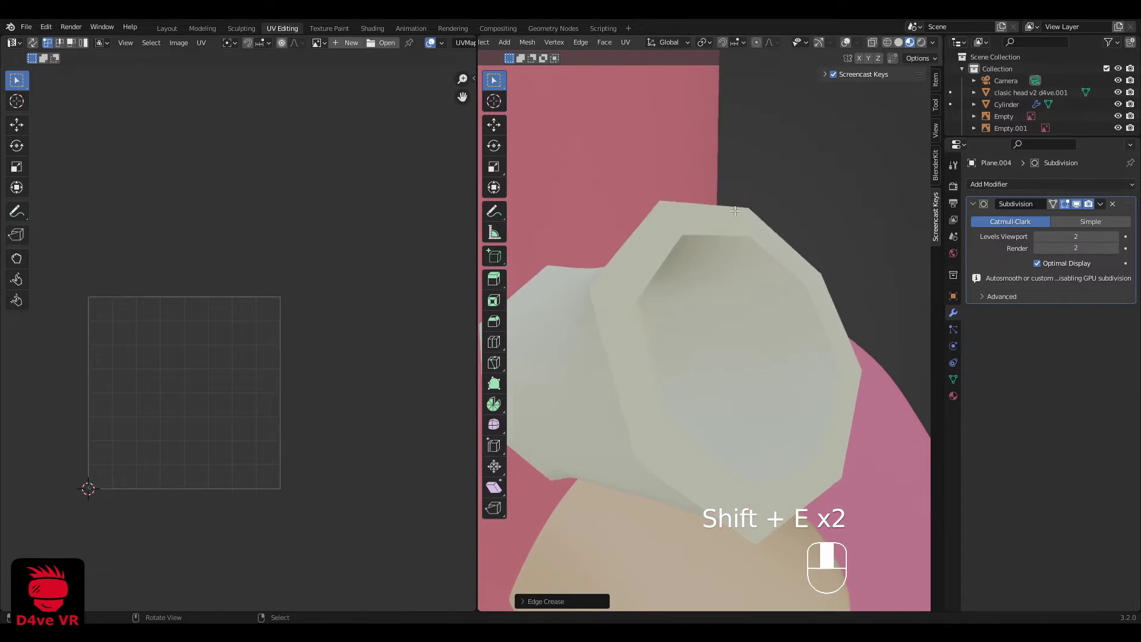
{"action": "key", "text": "shift+e"}
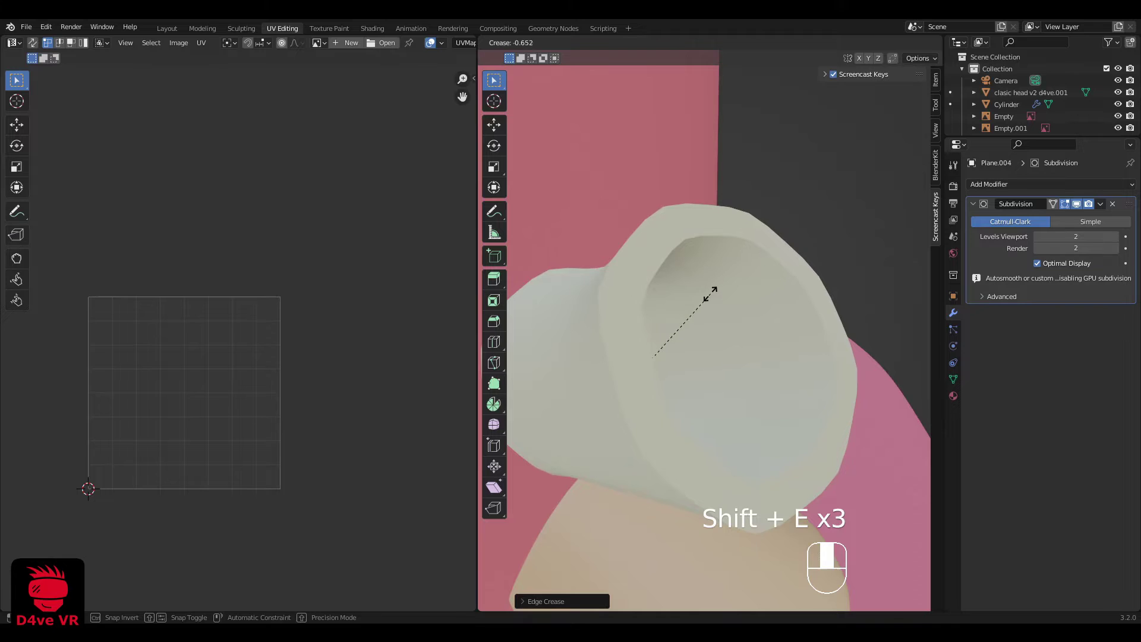
{"action": "left_click", "coordinate": [710, 294]}
Step: Examine the antler band's smoothed shape up close and from a distance against the hat
{"action": "scroll", "coordinate": [713, 291], "scroll_direction": "down", "scroll_amount": 4}
{"action": "middle_click_drag", "start_coordinate": [717, 288], "coordinate": [760, 258]}
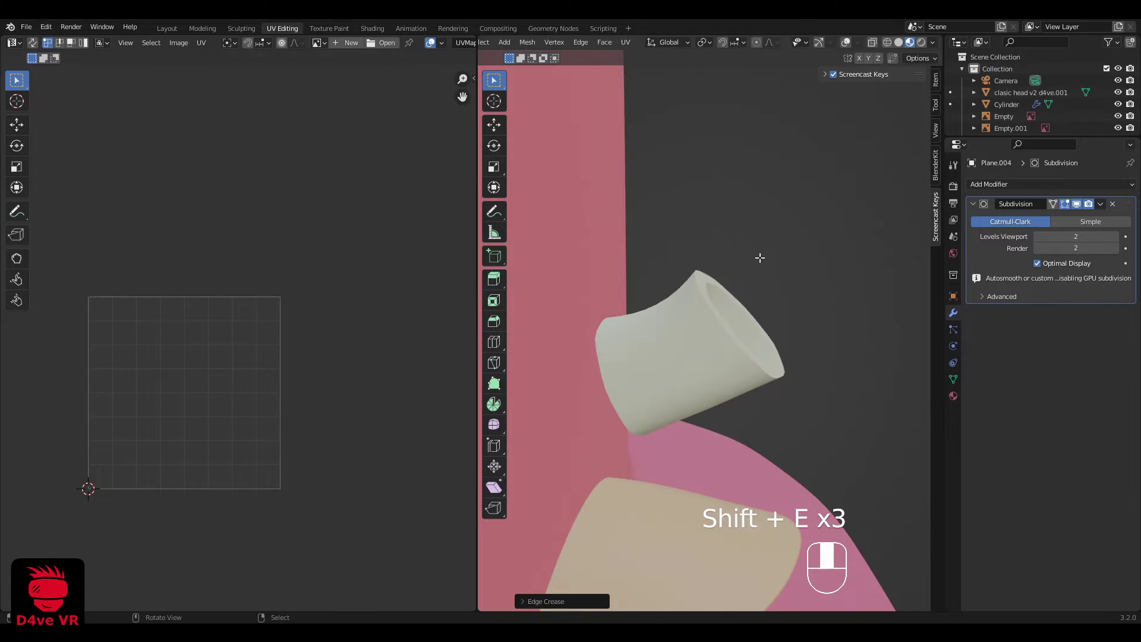
{"action": "left_click", "coordinate": [1078, 205]}
{"action": "middle_click_drag", "start_coordinate": [794, 232], "coordinate": [724, 293]}
{"action": "scroll", "coordinate": [723, 293], "scroll_direction": "up", "scroll_amount": 5}
{"action": "key", "text": "Tab"}
{"action": "key", "text": "Tab"}
{"action": "scroll", "coordinate": [724, 294], "scroll_direction": "down", "scroll_amount": 4}
{"action": "scroll", "coordinate": [819, 54], "scroll_direction": "down", "scroll_amount": 12}
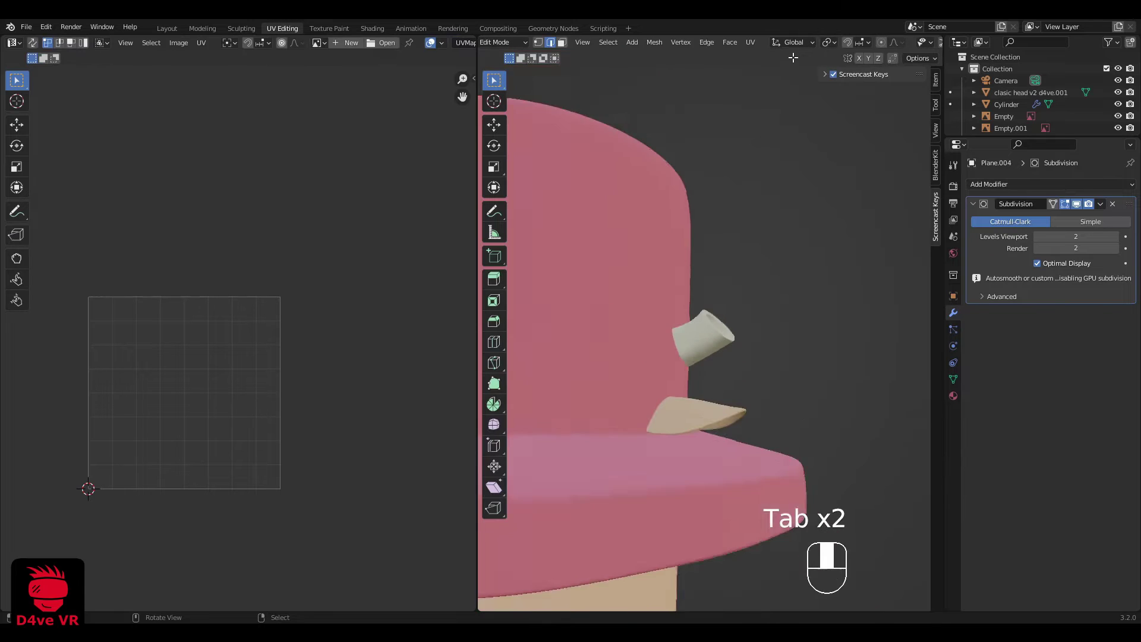
{"action": "scroll", "coordinate": [824, 37], "scroll_direction": "down", "scroll_amount": 5}
{"action": "scroll", "coordinate": [758, 255], "scroll_direction": "up", "scroll_amount": 13}
{"action": "middle_click_drag", "start_coordinate": [772, 253], "coordinate": [713, 282]}
Step: Show the viewport overlays again and select the lengthwise edges around the antler band in edge select mode
{"action": "left_click", "coordinate": [846, 42]}
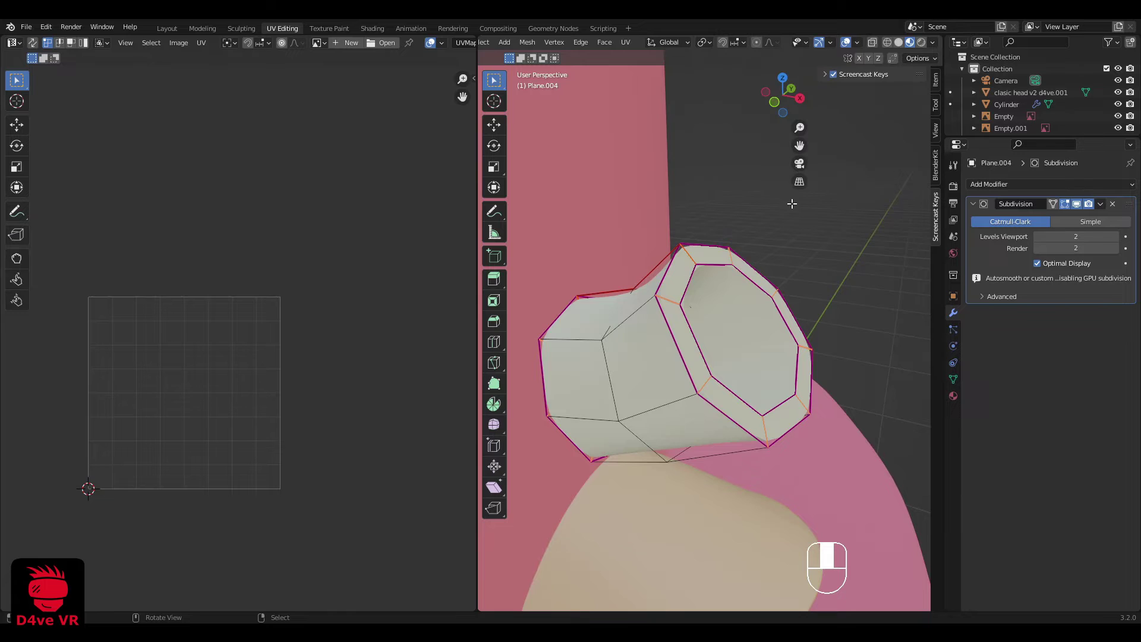
{"action": "key", "text": "Tab"}
{"action": "middle_click_drag", "start_coordinate": [792, 204], "coordinate": [748, 281]}
{"action": "key", "text": "Tab"}
{"action": "key", "text": "Tab"}
{"action": "key", "text": "Tab"}
{"action": "key", "text": "2"}
{"action": "right_click", "coordinate": [667, 272]}
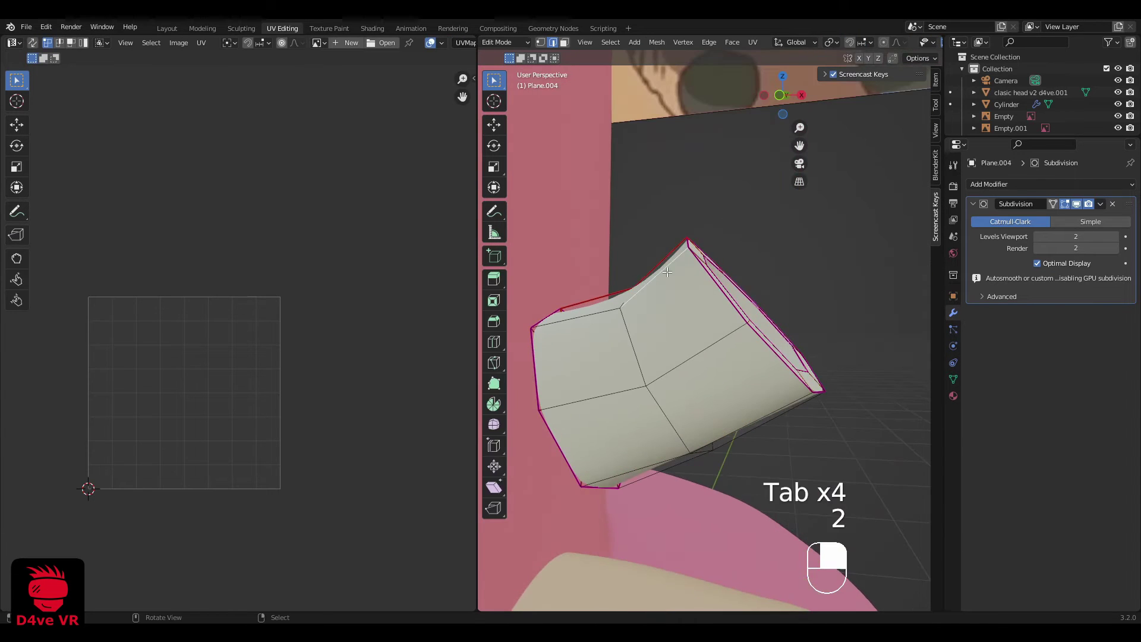
{"action": "middle_click_drag", "start_coordinate": [667, 272], "coordinate": [678, 300]}
{"action": "right_click", "coordinate": [612, 365], "text": "shift"}
{"action": "middle_click_drag", "start_coordinate": [636, 450], "coordinate": [677, 365]}
{"action": "right_click", "coordinate": [759, 412], "text": "shift"}
{"action": "right_click", "coordinate": [661, 458], "text": "shift"}
{"action": "middle_click_drag", "start_coordinate": [756, 336], "coordinate": [764, 378]}
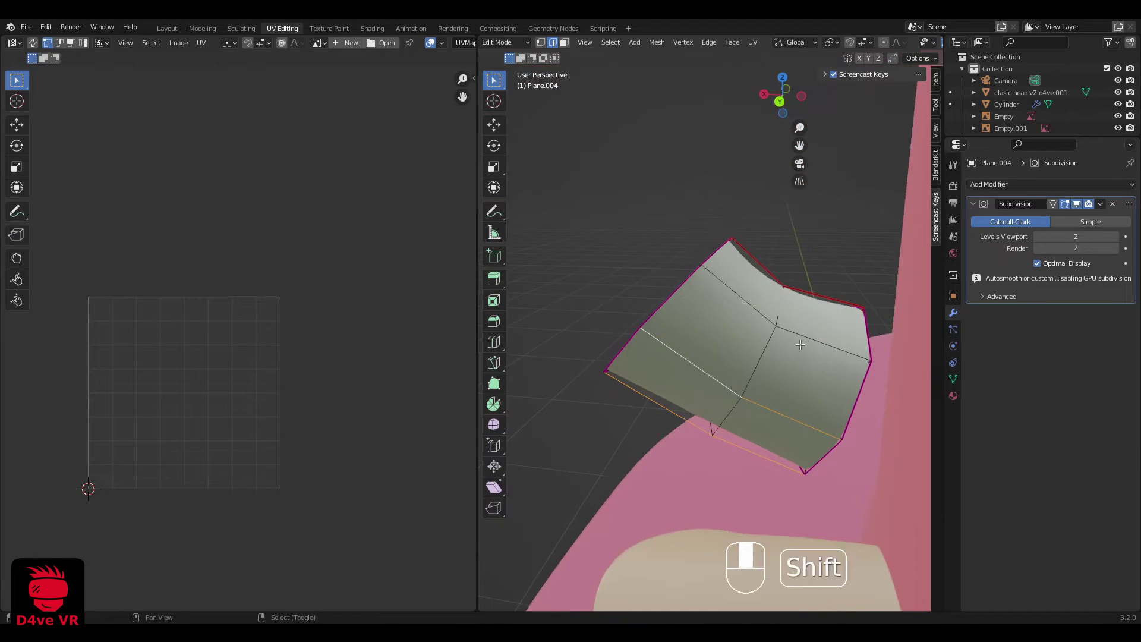
{"action": "right_click", "coordinate": [820, 336], "text": "shift"}
{"action": "right_click", "coordinate": [744, 293], "text": "shift"}
{"action": "middle_click_drag", "start_coordinate": [744, 292], "coordinate": [530, 307]}
Step: Crease the selected lengthwise edges of the antler band
{"action": "scroll", "coordinate": [606, 318], "scroll_direction": "up", "scroll_amount": 3}
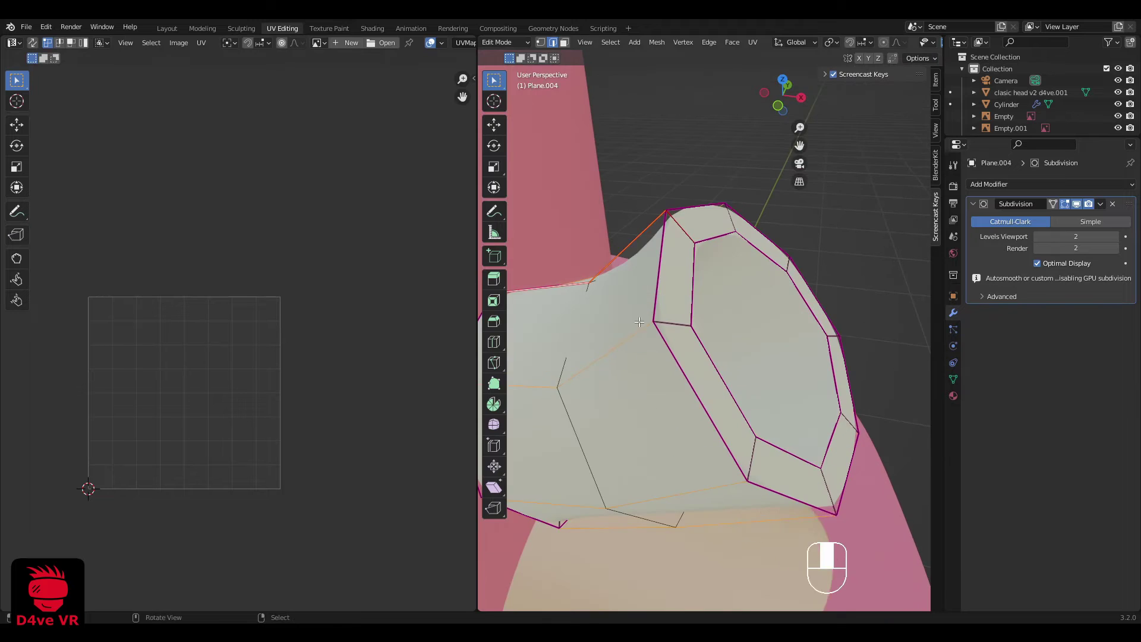
{"action": "key", "text": "shift+e"}
{"action": "left_click", "coordinate": [586, 220]}
{"action": "scroll", "coordinate": [642, 333], "scroll_direction": "down", "scroll_amount": 3}
{"action": "middle_click_drag", "start_coordinate": [655, 339], "coordinate": [675, 278]}
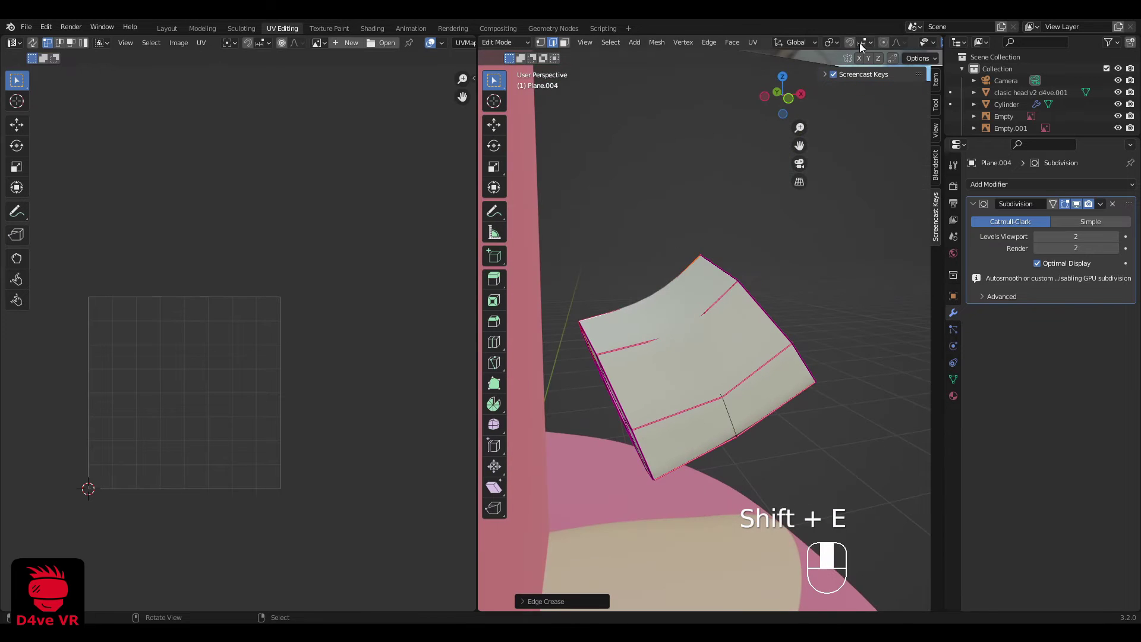
{"action": "scroll", "coordinate": [880, 43], "scroll_direction": "down", "scroll_amount": 4}
Step: Hide the overlays and lower the lengthwise edges' crease until the antler band's sides look round
{"action": "left_click", "coordinate": [878, 42]}
{"action": "scroll", "coordinate": [742, 221], "scroll_direction": "up", "scroll_amount": 2}
{"action": "middle_click_drag", "start_coordinate": [778, 204], "coordinate": [840, 252]}
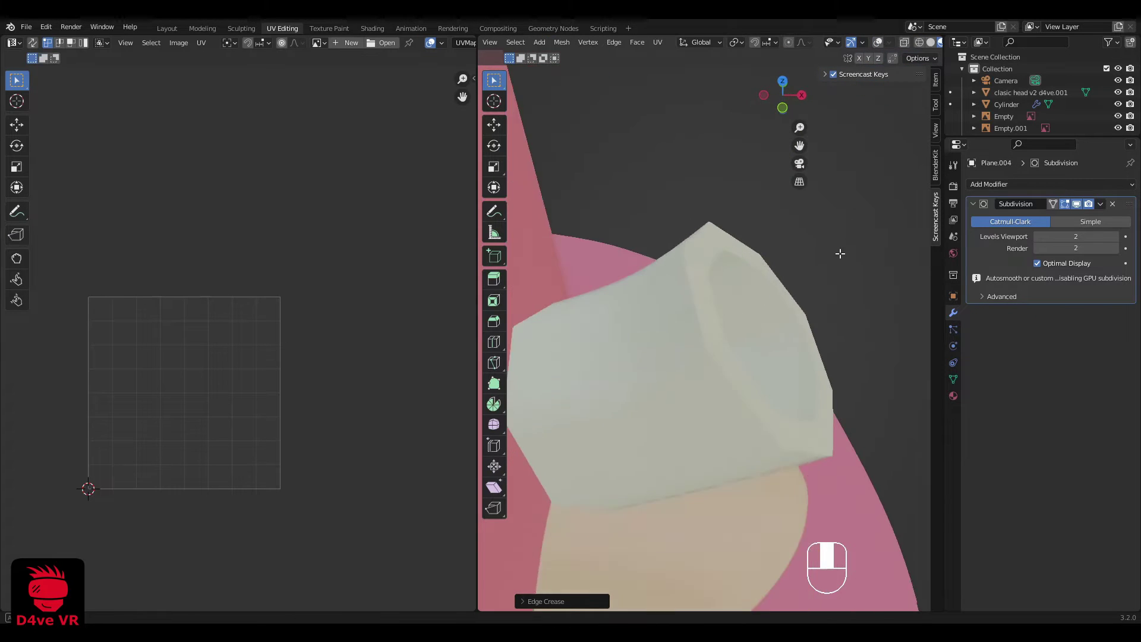
{"action": "key", "text": "shift+e"}
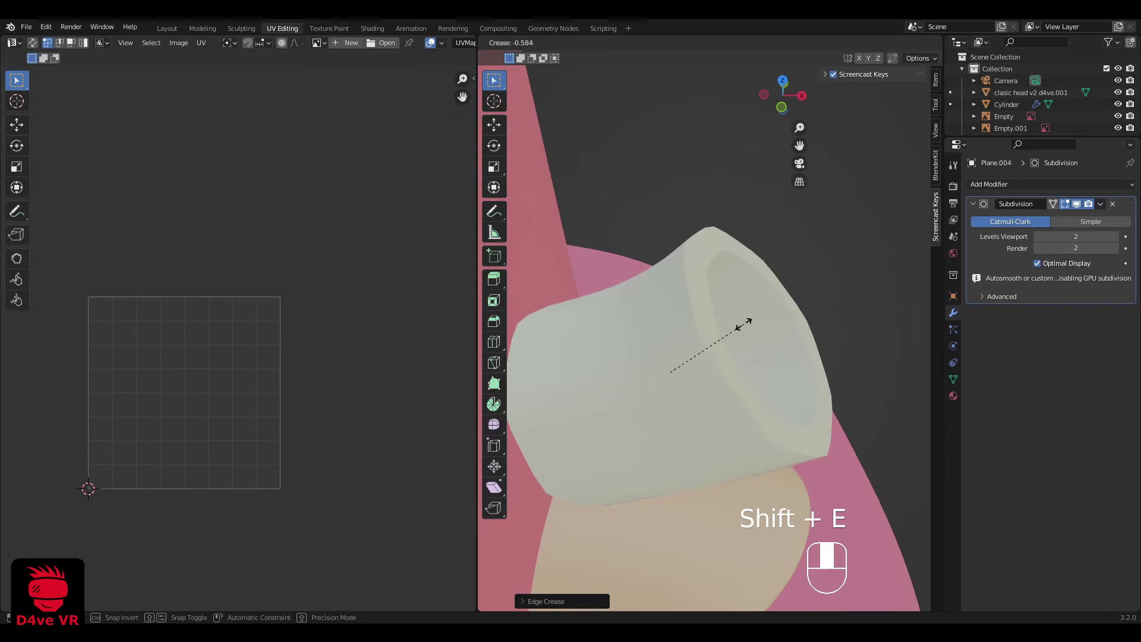
{"action": "left_click", "coordinate": [738, 325]}
{"action": "middle_click_drag", "start_coordinate": [821, 279], "coordinate": [865, 77]}
{"action": "key", "text": "shift+e"}
{"action": "left_click", "coordinate": [749, 269]}
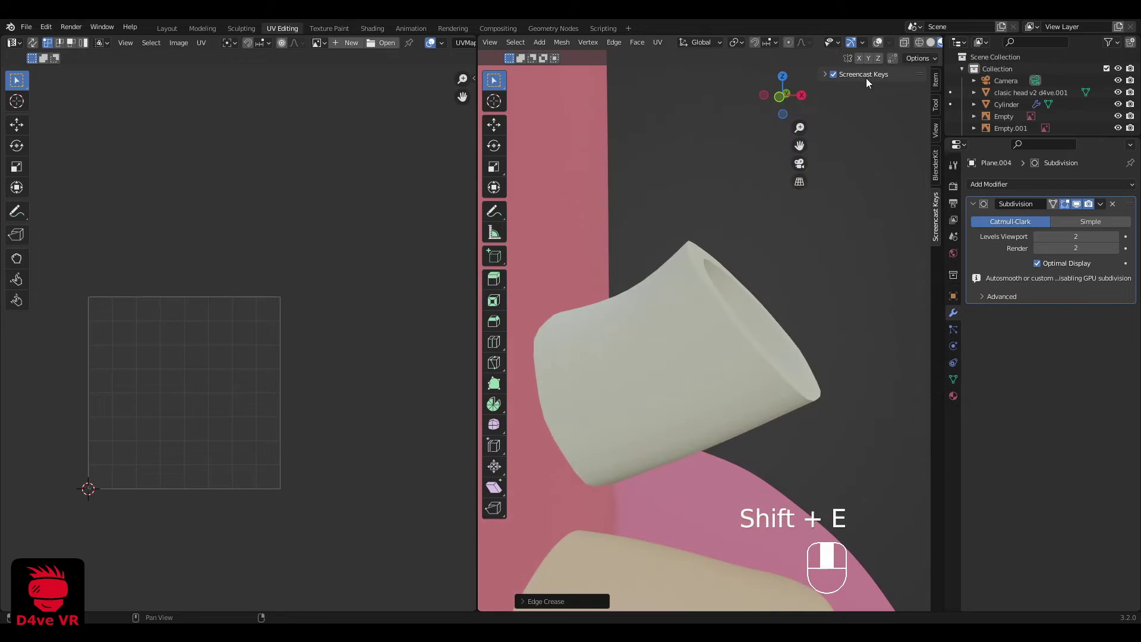
Step: Turn off the antler band's Subdivision modifier in the viewport, show the overlays and return to object mode
{"action": "left_click", "coordinate": [1077, 203]}
{"action": "middle_click_drag", "start_coordinate": [932, 255], "coordinate": [937, 274]}
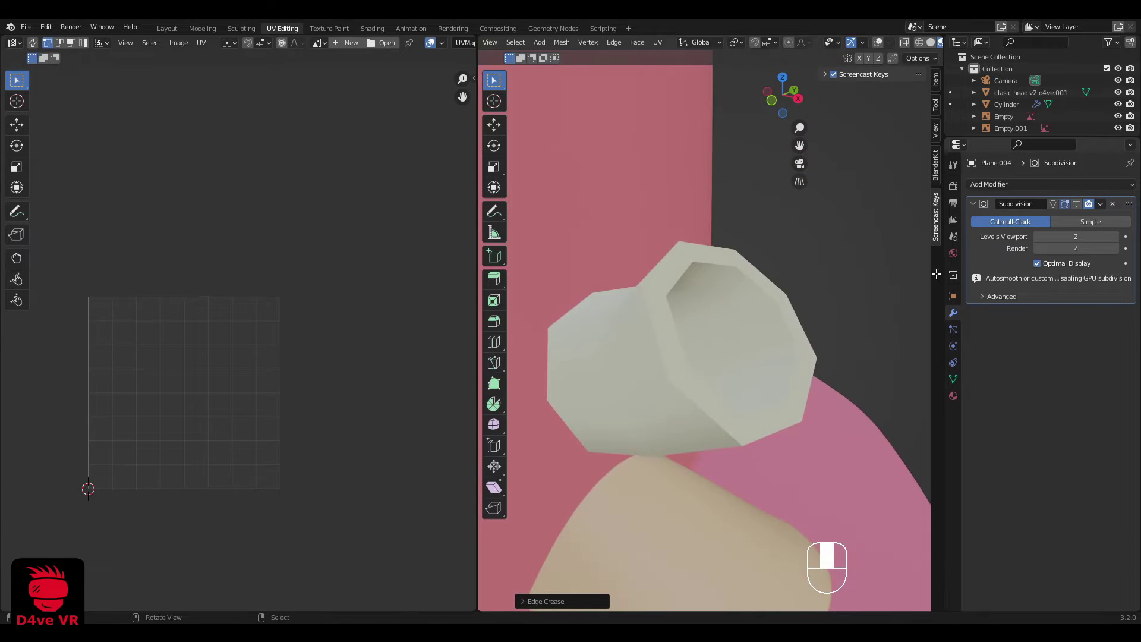
{"action": "middle_click_drag", "start_coordinate": [618, 259], "coordinate": [683, 254]}
{"action": "left_click", "coordinate": [878, 43]}
{"action": "key", "text": "Tab"}
{"action": "middle_click_drag", "start_coordinate": [747, 316], "coordinate": [702, 359]}
Step: Reveal the hidden objects and hide the classic head model again
{"action": "key", "text": "a"}
{"action": "key", "text": "a"}
{"action": "key", "text": "alt+h"}
{"action": "scroll", "coordinate": [693, 352], "scroll_direction": "down", "scroll_amount": 9}
{"action": "key", "text": "a"}
{"action": "key", "text": "a"}
{"action": "right_click", "coordinate": [668, 465]}
{"action": "key", "text": "h"}
Step: In the Layout workspace, turn off the Subdivision modifier's viewport display on the hat and the antlers
{"action": "left_click", "coordinate": [702, 359]}
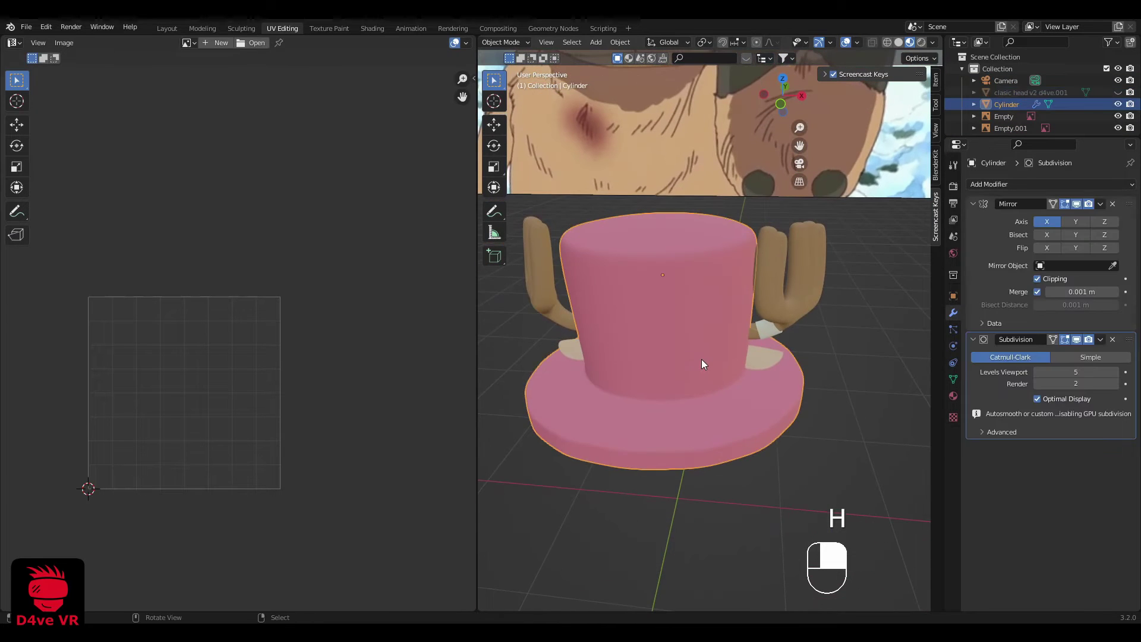
{"action": "left_click", "coordinate": [167, 28]}
{"action": "scroll", "coordinate": [476, 261], "scroll_direction": "down", "scroll_amount": 4}
{"action": "mouse_move", "coordinate": [494, 280]}
{"action": "middle_mouse_down"}
{"action": "mouse_move", "coordinate": [497, 224]}
{"action": "mouse_move", "coordinate": [484, 268]}
{"action": "middle_mouse_up"}
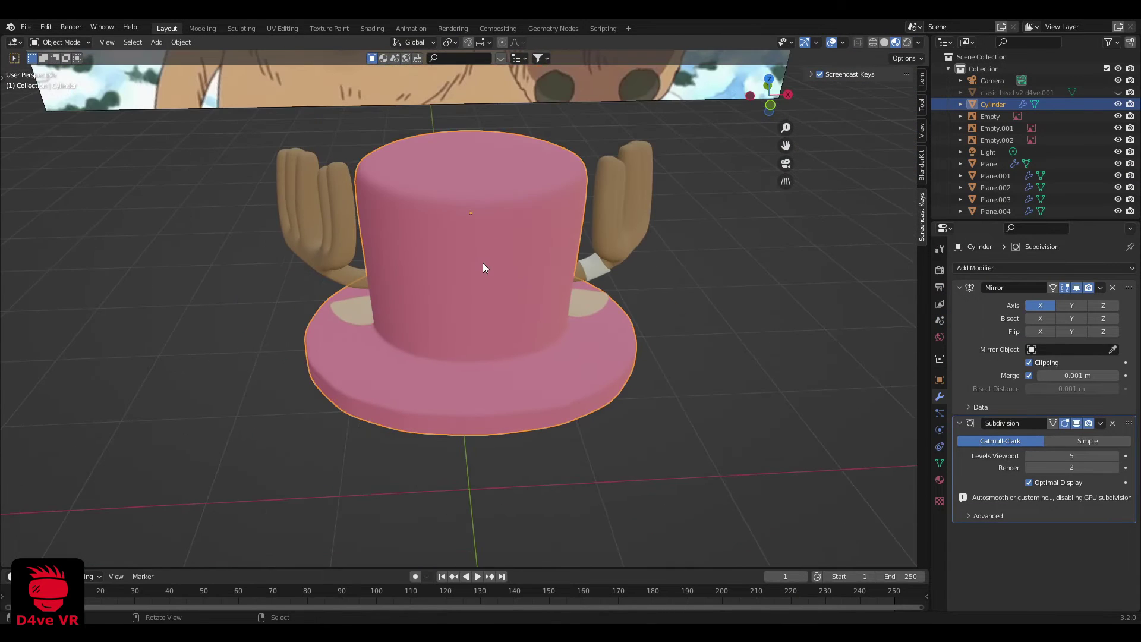
{"action": "left_click", "coordinate": [1079, 425]}
{"action": "left_click", "coordinate": [588, 304]}
{"action": "left_click", "coordinate": [595, 268]}
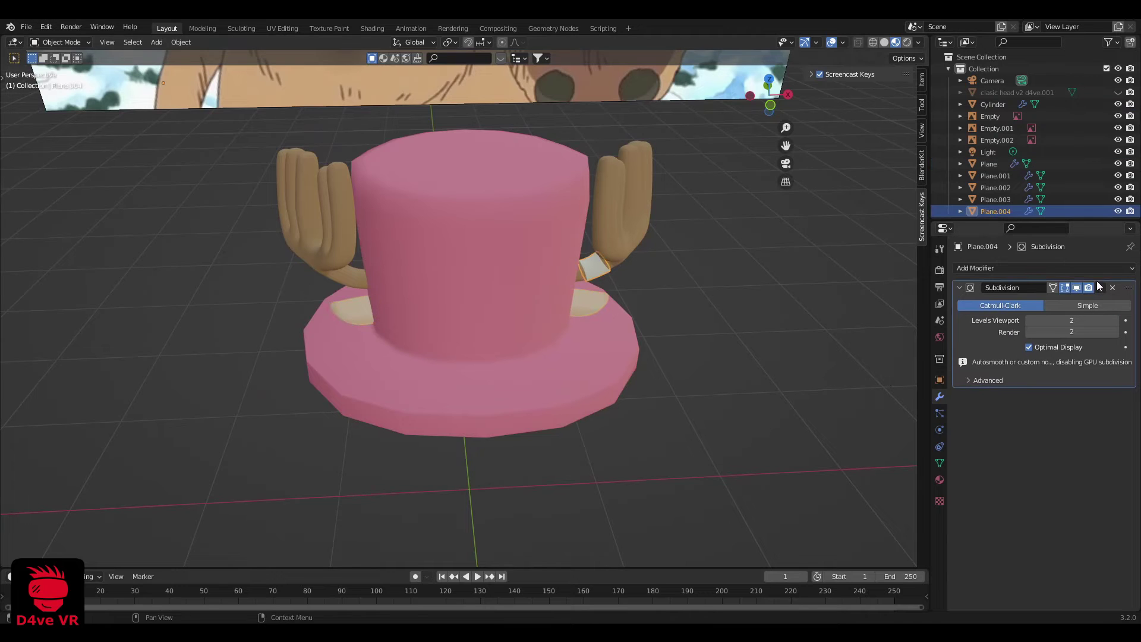
{"action": "left_click", "coordinate": [657, 237]}
{"action": "left_click", "coordinate": [1079, 287]}
Step: Select the hat, antlers, ears and band together and unwrap all their faces in the UV Editing workspace
{"action": "middle_click_drag", "start_coordinate": [832, 292], "coordinate": [680, 291]}
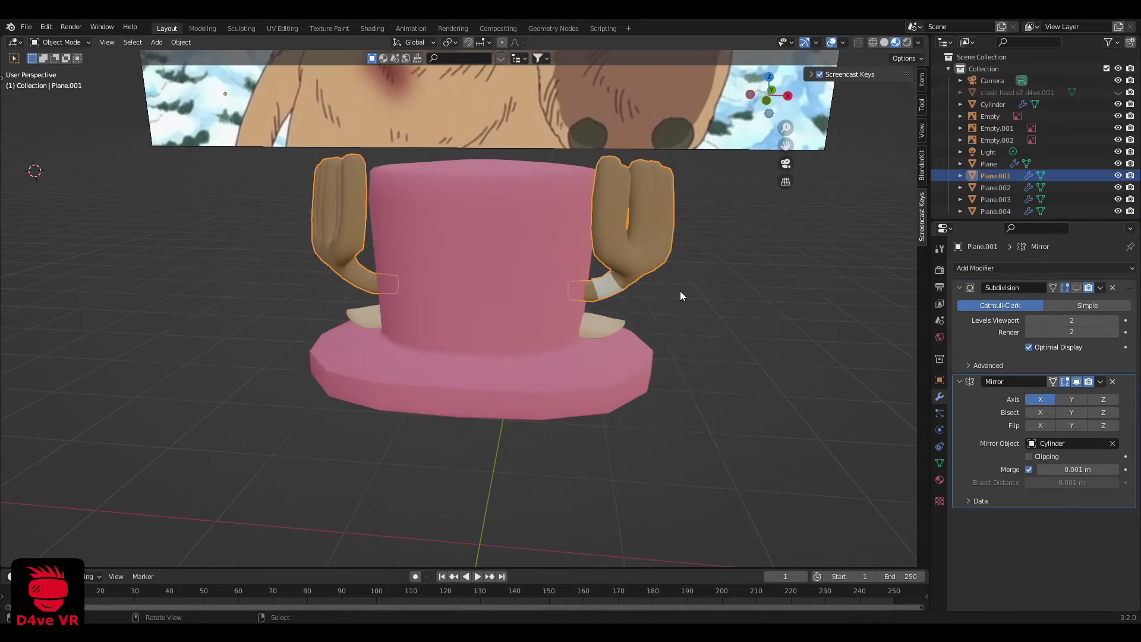
{"action": "left_click_drag", "start_coordinate": [726, 242], "coordinate": [266, 502]}
{"action": "key", "text": "Tab"}
{"action": "left_click", "coordinate": [283, 28]}
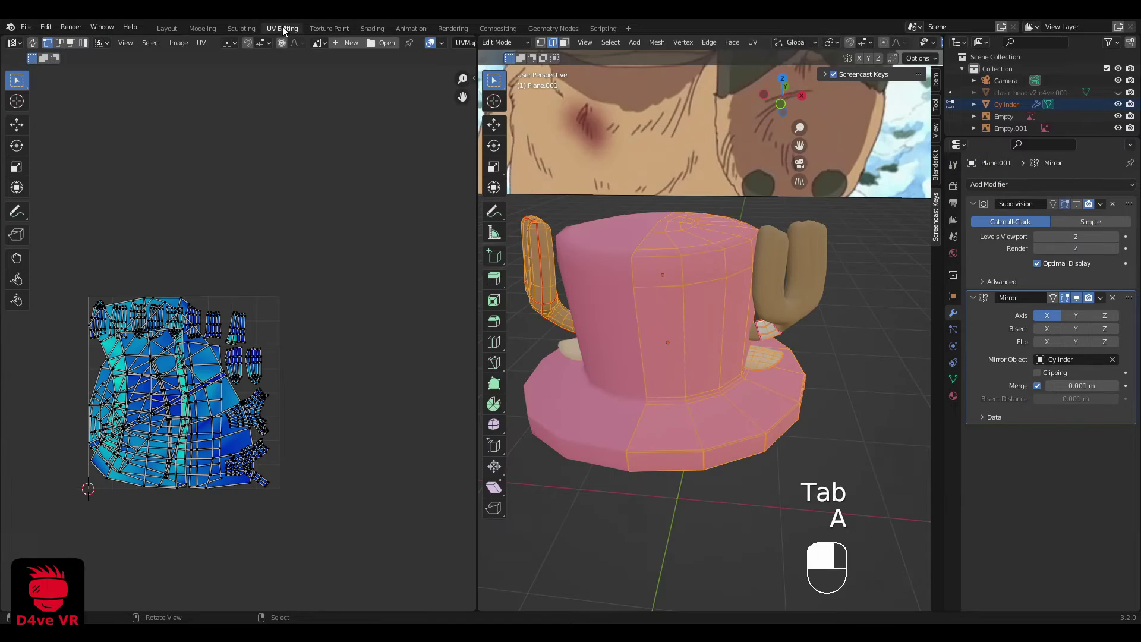
{"action": "key", "text": "u"}
{"action": "left_click", "coordinate": [660, 341]}
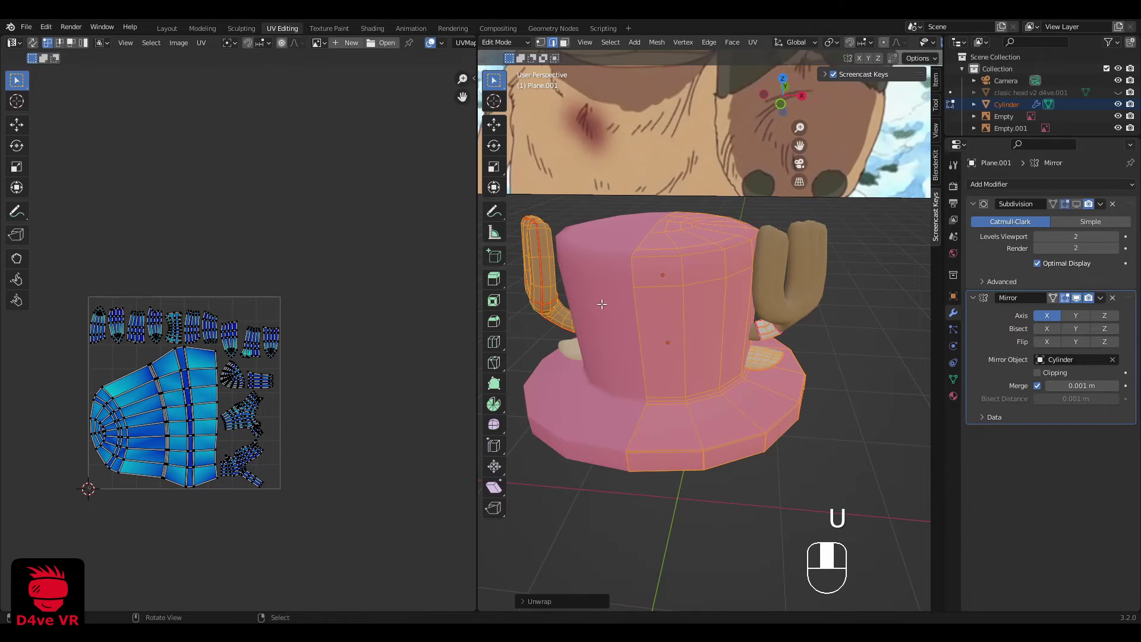
Step: Examine the combined UV layout and the selected parts of the model
{"action": "scroll", "coordinate": [236, 324], "scroll_direction": "up", "scroll_amount": 4}
{"action": "middle_click_drag", "start_coordinate": [236, 324], "coordinate": [295, 184]}
{"action": "scroll", "coordinate": [247, 333], "scroll_direction": "down", "scroll_amount": 2}
{"action": "middle_click_drag", "start_coordinate": [248, 243], "coordinate": [288, 255]}
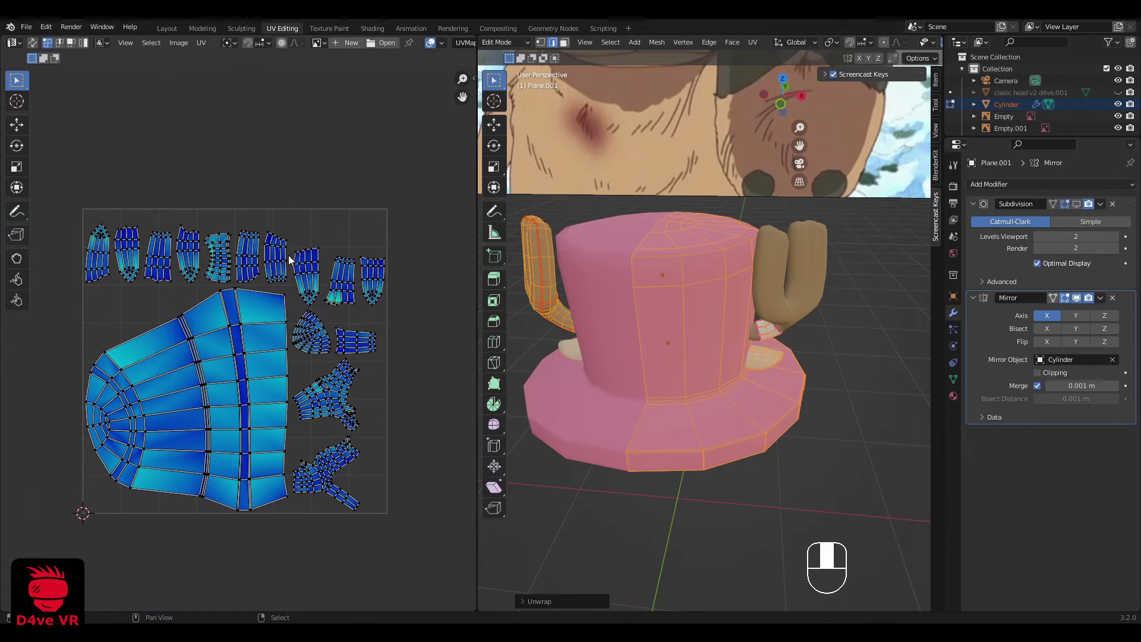
{"action": "mouse_move", "coordinate": [715, 296]}
{"action": "middle_mouse_down"}
{"action": "mouse_move", "coordinate": [657, 298]}
{"action": "mouse_move", "coordinate": [724, 298]}
{"action": "middle_mouse_up"}
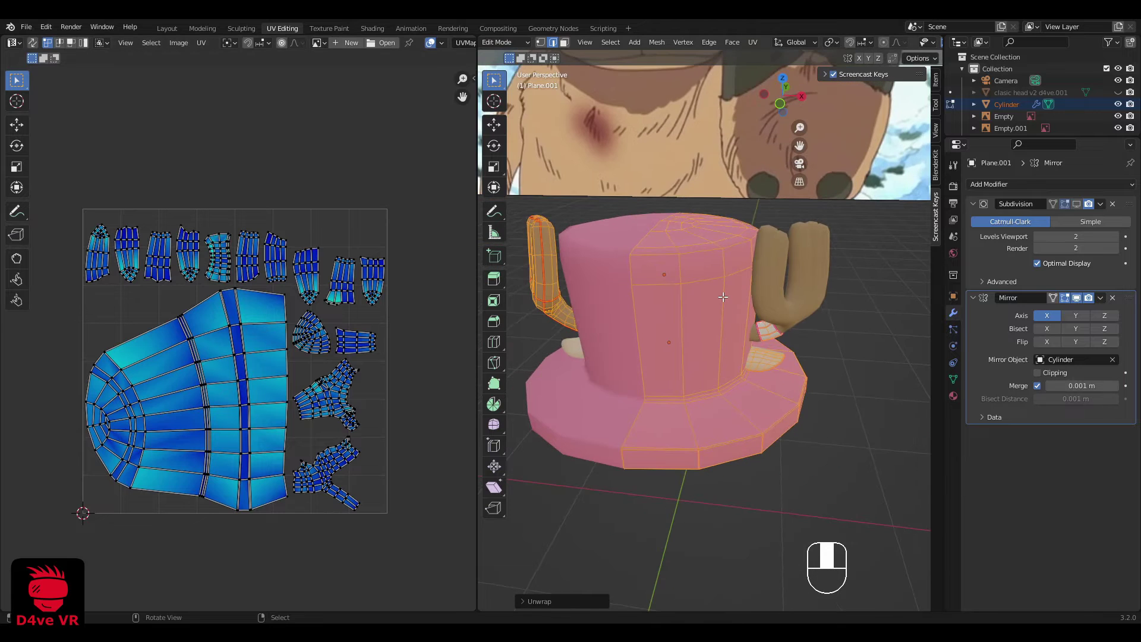
{"action": "scroll", "coordinate": [731, 322], "scroll_direction": "up", "scroll_amount": 2}
{"action": "scroll", "coordinate": [731, 323], "scroll_direction": "down", "scroll_amount": 1}
{"action": "middle_click_drag", "start_coordinate": [648, 291], "coordinate": [669, 324], "text": "shift"}
{"action": "scroll", "coordinate": [660, 311], "scroll_direction": "down", "scroll_amount": 1}
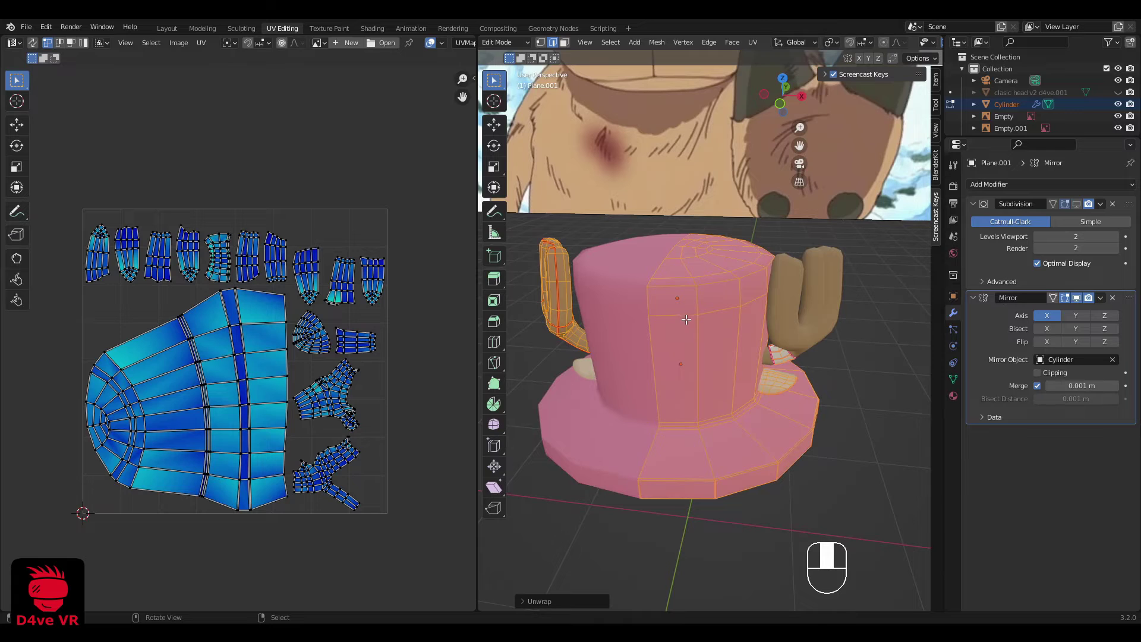
Step: Return to the Layout workspace in object mode and show the Disable in Viewports toggles in the outliner
{"action": "left_click", "coordinate": [167, 28]}
{"action": "scroll", "coordinate": [520, 298], "scroll_direction": "up", "scroll_amount": 1}
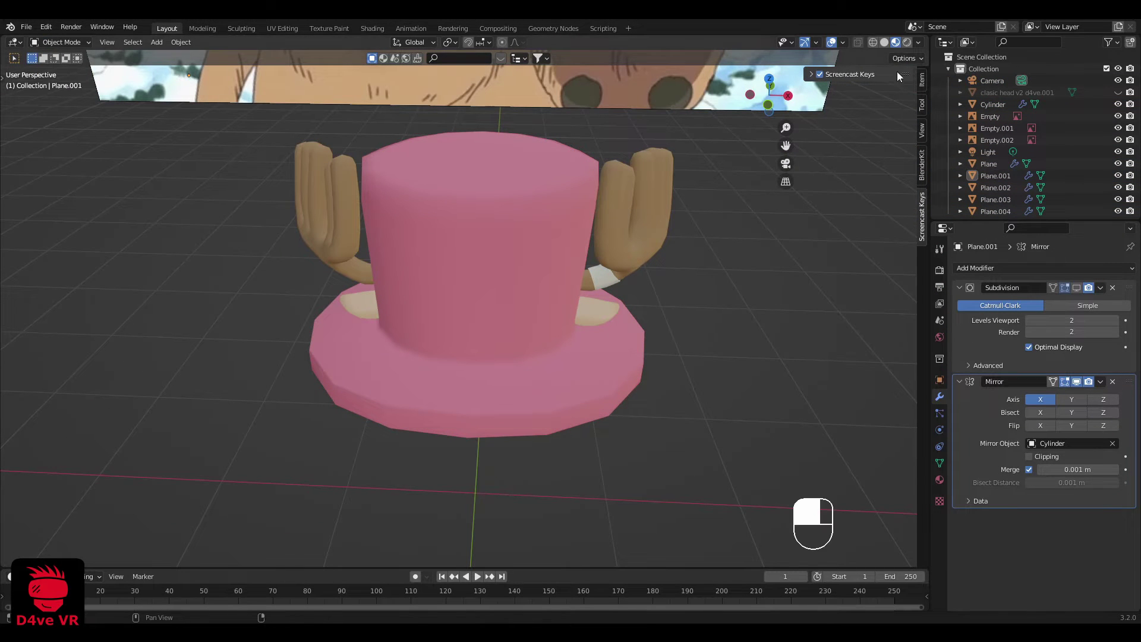
{"action": "left_click", "coordinate": [1109, 42]}
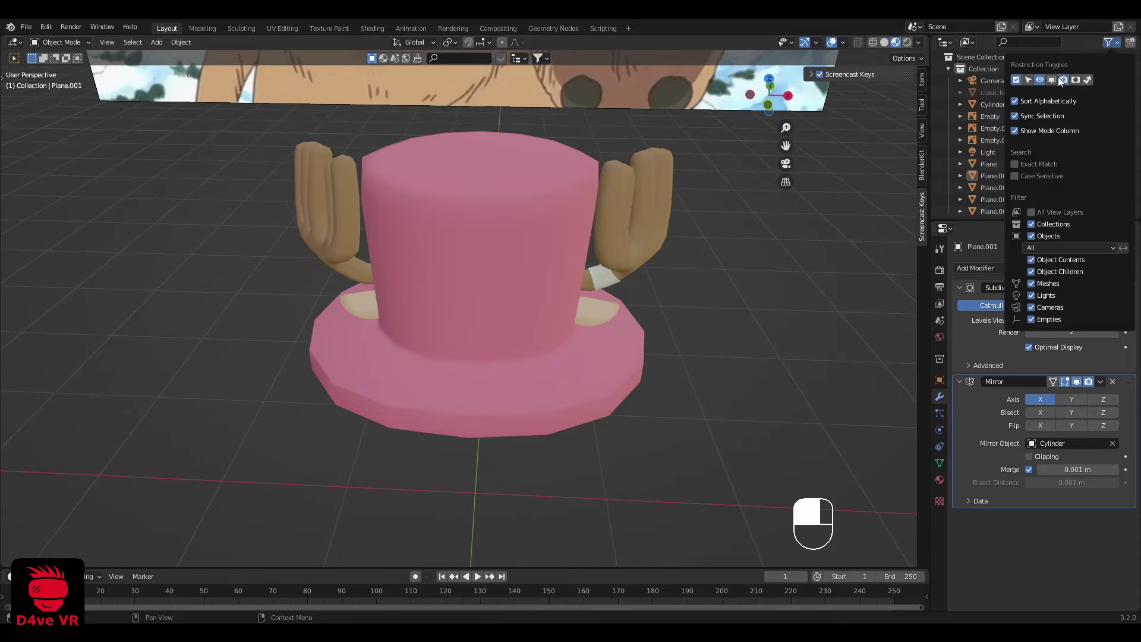
{"action": "left_click", "coordinate": [1062, 79]}
Step: Duplicate the hat in place and disable the original Cylinder in viewports
{"action": "left_click", "coordinate": [472, 277]}
{"action": "key", "text": "shift+d"}
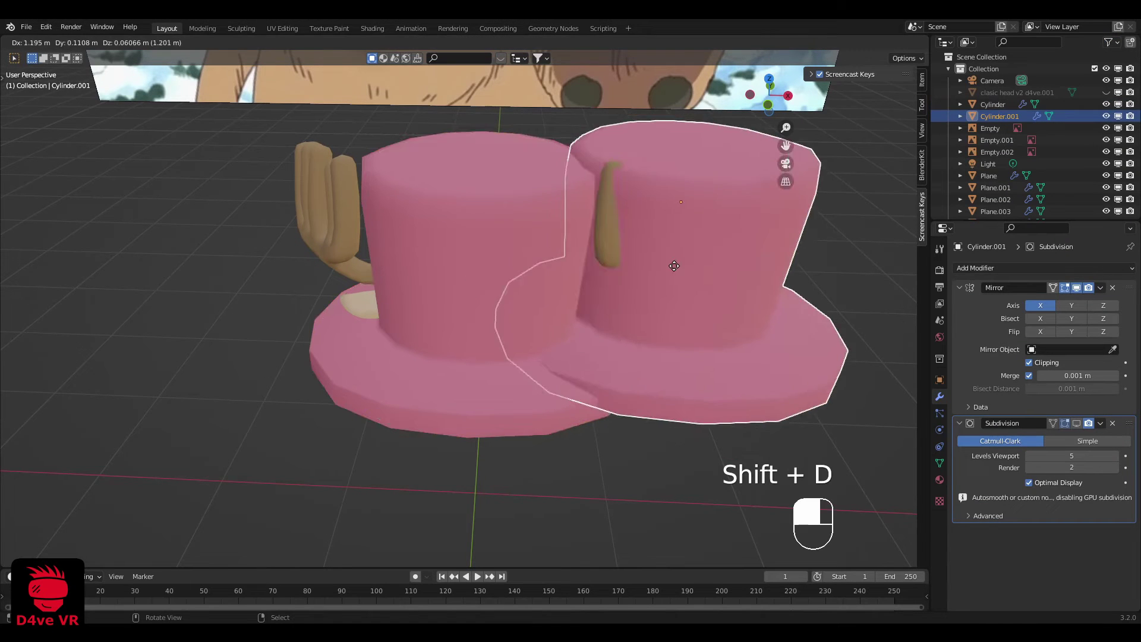
{"action": "right_click", "coordinate": [674, 266]}
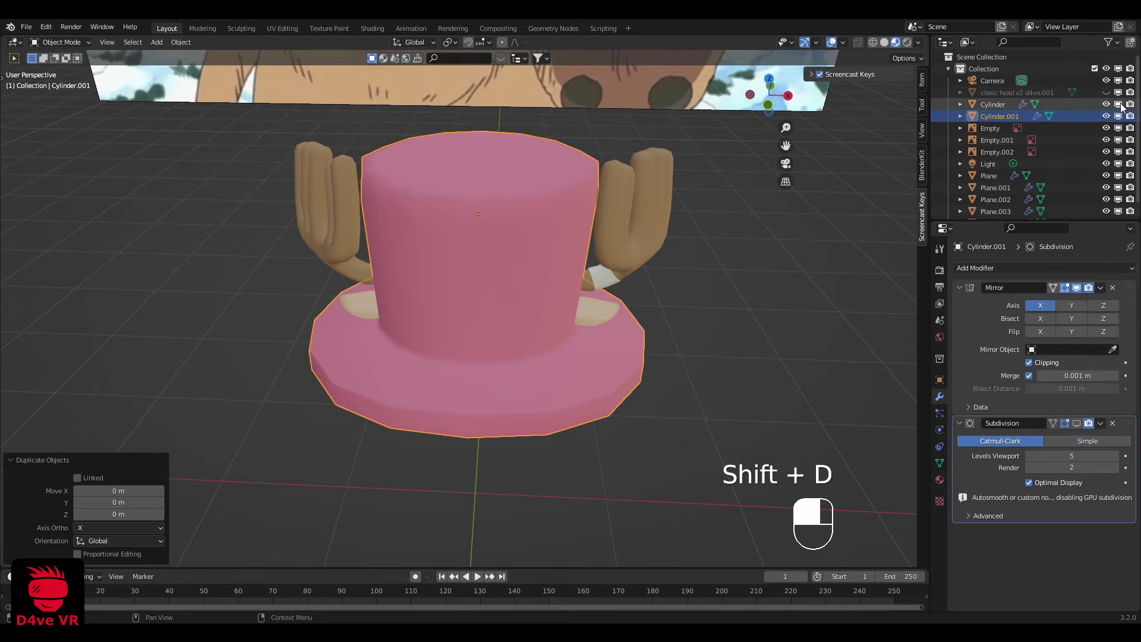
{"action": "left_click", "coordinate": [1106, 118]}
{"action": "left_click", "coordinate": [1107, 117]}
{"action": "middle_click_drag", "start_coordinate": [429, 253], "coordinate": [424, 237]}
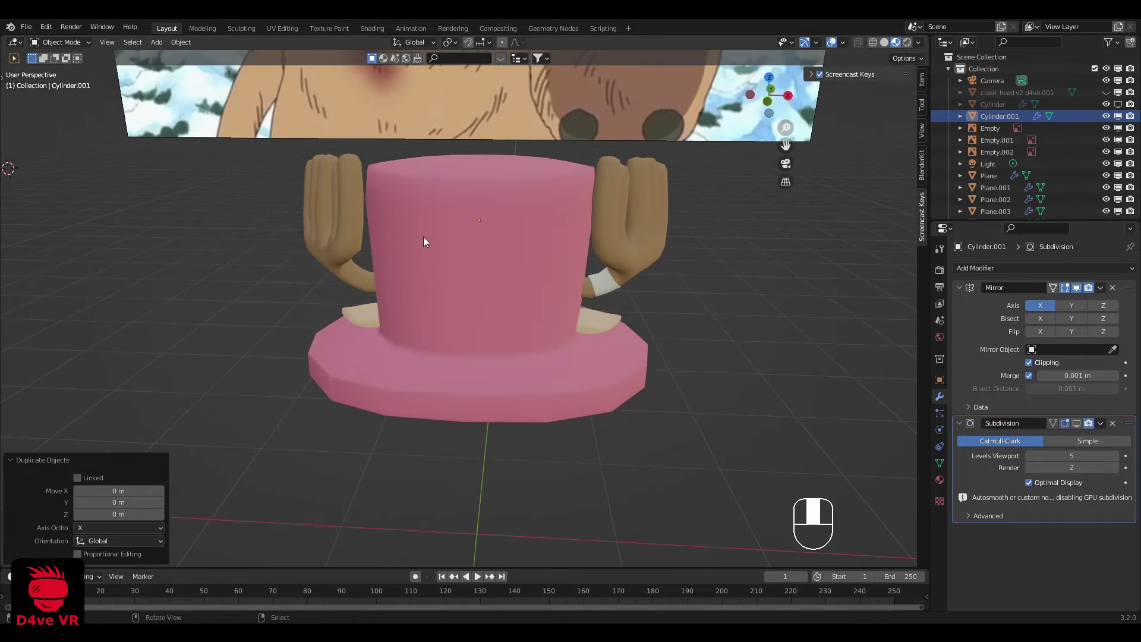
Step: Remove the Subdivision modifier from the duplicated hat and apply its Mirror modifier
{"action": "left_click", "coordinate": [423, 236]}
{"action": "left_click", "coordinate": [1113, 422]}
{"action": "left_click", "coordinate": [1048, 302]}
Step: Add a Multiresolution modifier to the duplicated hat and subdivide it to level 7
{"action": "left_click", "coordinate": [1054, 269]}
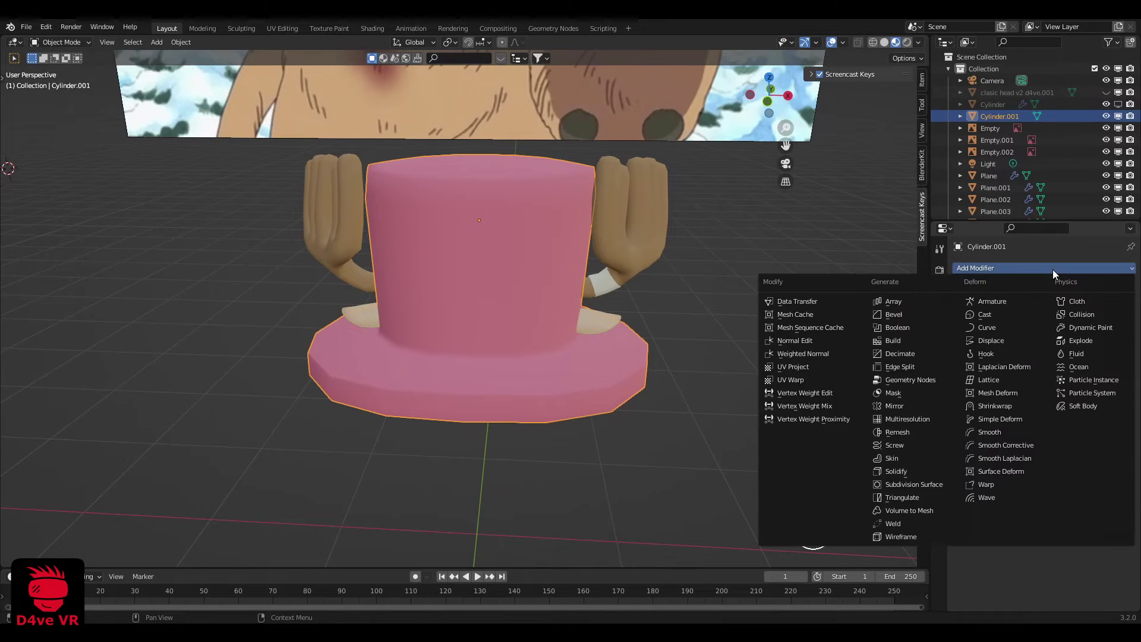
{"action": "left_click", "coordinate": [903, 419]}
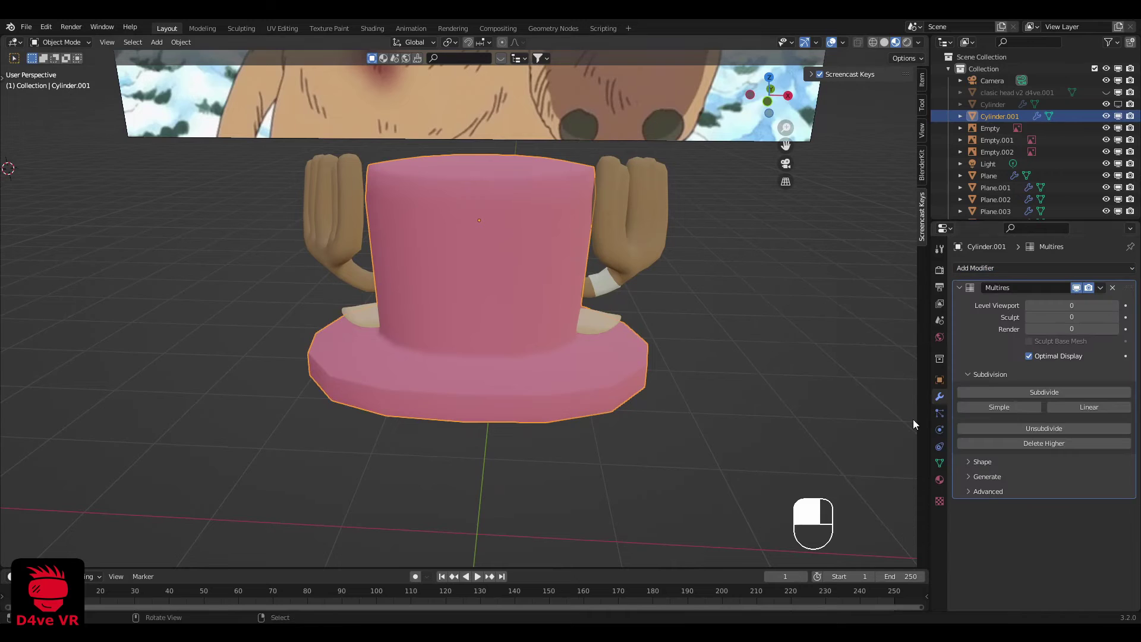
{"action": "left_click", "coordinate": [1056, 391]}
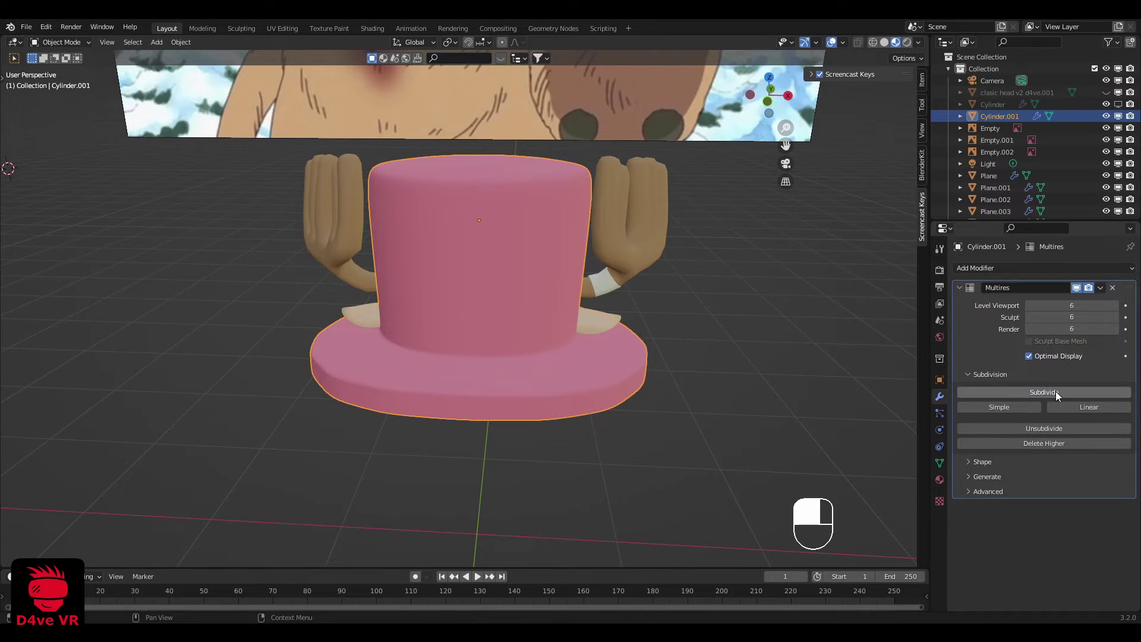
Step: Duplicate the antlers in place and hide the duplicate
{"action": "scroll", "coordinate": [526, 277], "scroll_direction": "down", "scroll_amount": 2}
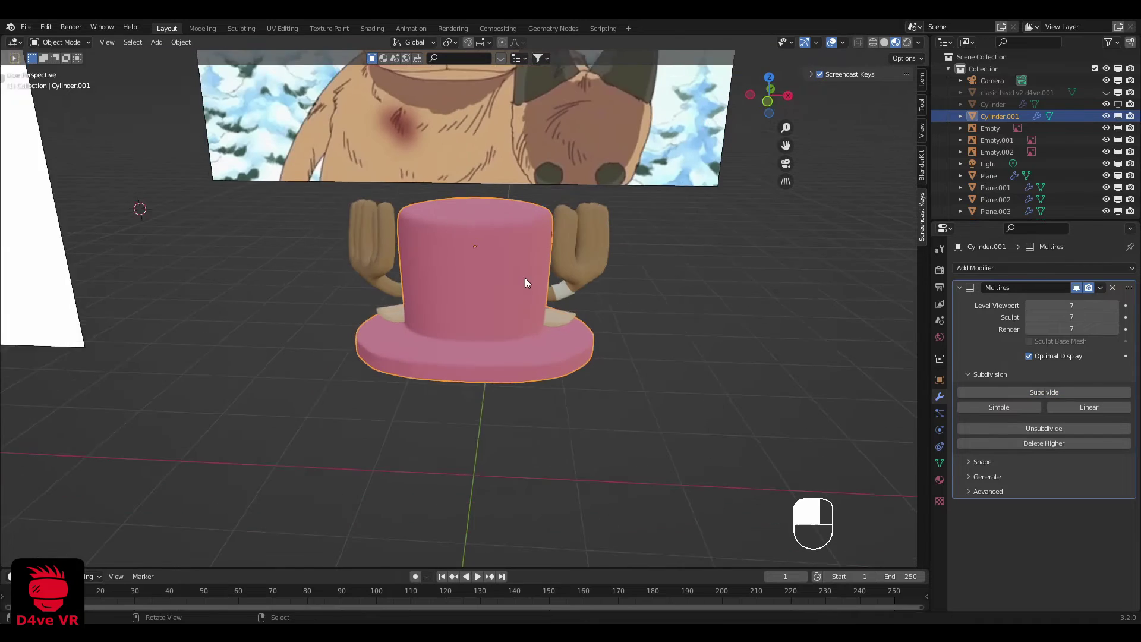
{"action": "middle_click_drag", "start_coordinate": [525, 277], "coordinate": [553, 282]}
{"action": "left_click", "coordinate": [379, 260]}
{"action": "middle_click_drag", "start_coordinate": [386, 259], "coordinate": [377, 244]}
{"action": "key", "text": "shift+d"}
{"action": "right_click", "coordinate": [378, 244]}
{"action": "scroll", "coordinate": [378, 244], "scroll_direction": "up", "scroll_amount": 3}
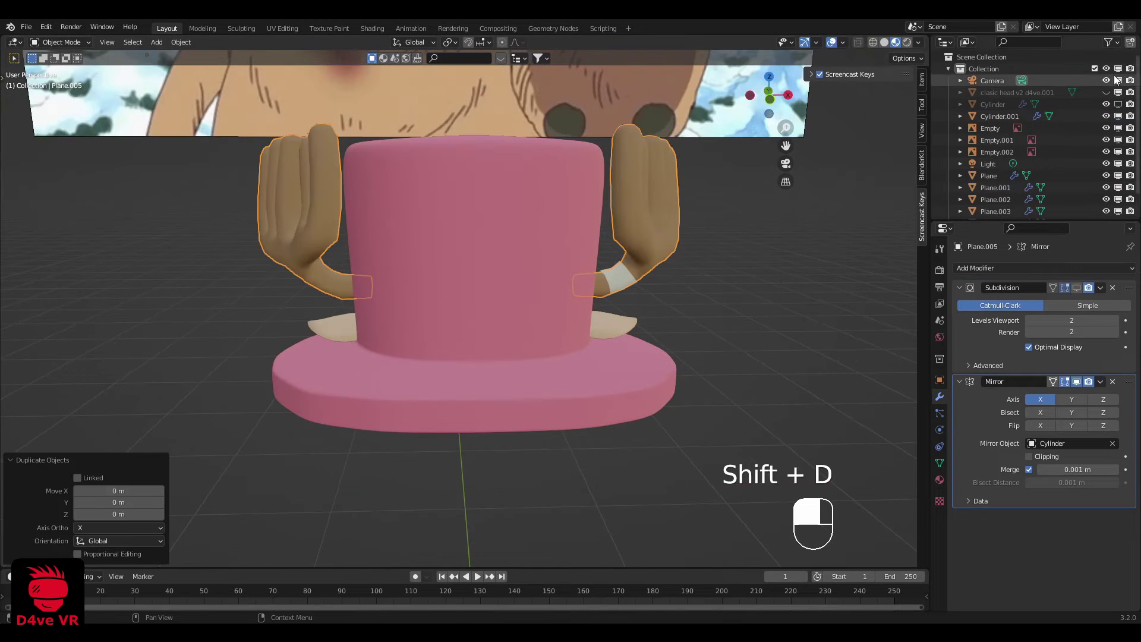
{"action": "scroll", "coordinate": [1086, 145], "scroll_direction": "down", "scroll_amount": 2}
{"action": "key", "text": "h"}
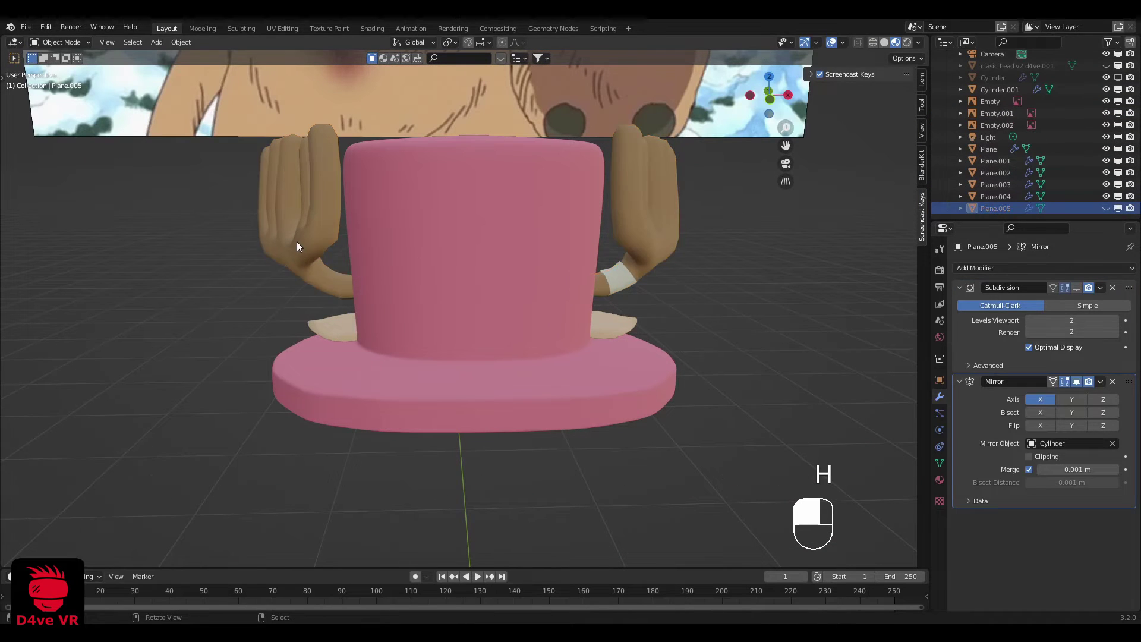
Step: Delete the branch vertices of the original antler mesh from the front wireframe view, keeping only the short stub at the hat
{"action": "left_click", "coordinate": [297, 241]}
{"action": "key", "text": "Tab"}
{"action": "key", "text": "grave"}
{"action": "key", "text": "1"}
{"action": "key", "text": "shift+z"}
{"action": "key", "text": "a"}
{"action": "key", "text": "a"}
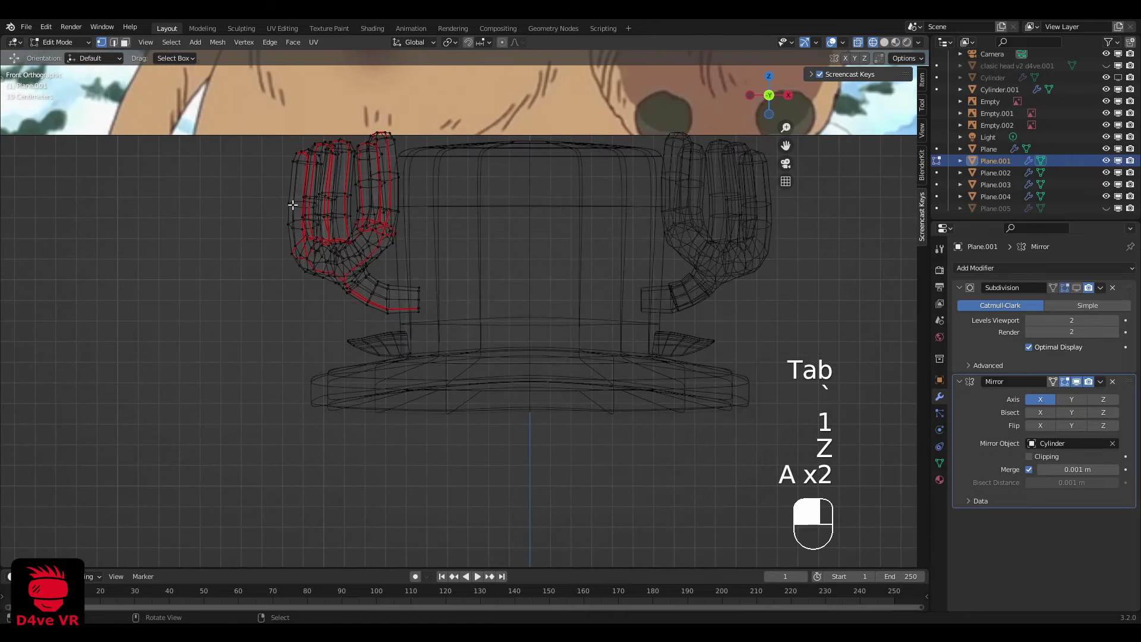
{"action": "scroll", "coordinate": [335, 200], "scroll_direction": "up", "scroll_amount": 2}
{"action": "key", "text": "c"}
{"action": "scroll", "coordinate": [335, 200], "scroll_direction": "down", "scroll_amount": 5}
{"action": "left_click_drag", "start_coordinate": [344, 191], "coordinate": [375, 269]}
{"action": "right_click", "coordinate": [568, 220]}
{"action": "key", "text": "Delete"}
{"action": "left_click", "coordinate": [568, 219]}
{"action": "scroll", "coordinate": [522, 245], "scroll_direction": "down", "scroll_amount": 3}
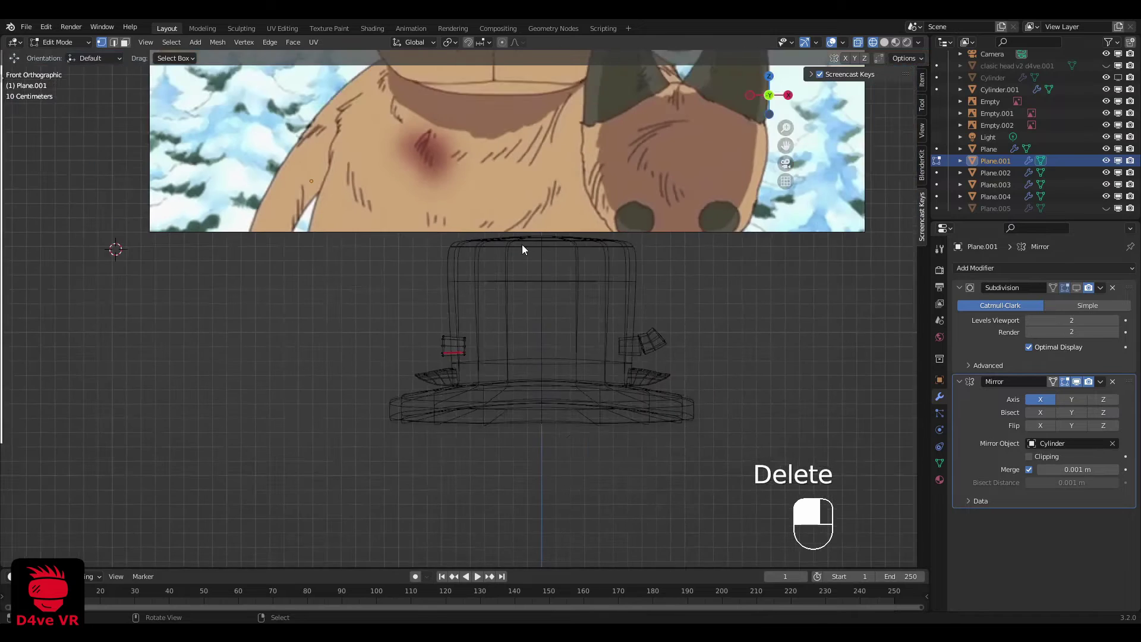
{"action": "scroll", "coordinate": [522, 245], "scroll_direction": "up", "scroll_amount": 1}
Step: Return to Object Mode with solid shading and hide the antler's bandage piece and the head
{"action": "key", "text": "Tab"}
{"action": "key", "text": "z"}
{"action": "left_click", "coordinate": [712, 345]}
{"action": "key", "text": "h"}
{"action": "middle_click_drag", "start_coordinate": [712, 344], "coordinate": [670, 209]}
{"action": "key", "text": "alt+h"}
{"action": "key", "text": "h"}
{"action": "left_click", "coordinate": [668, 326]}
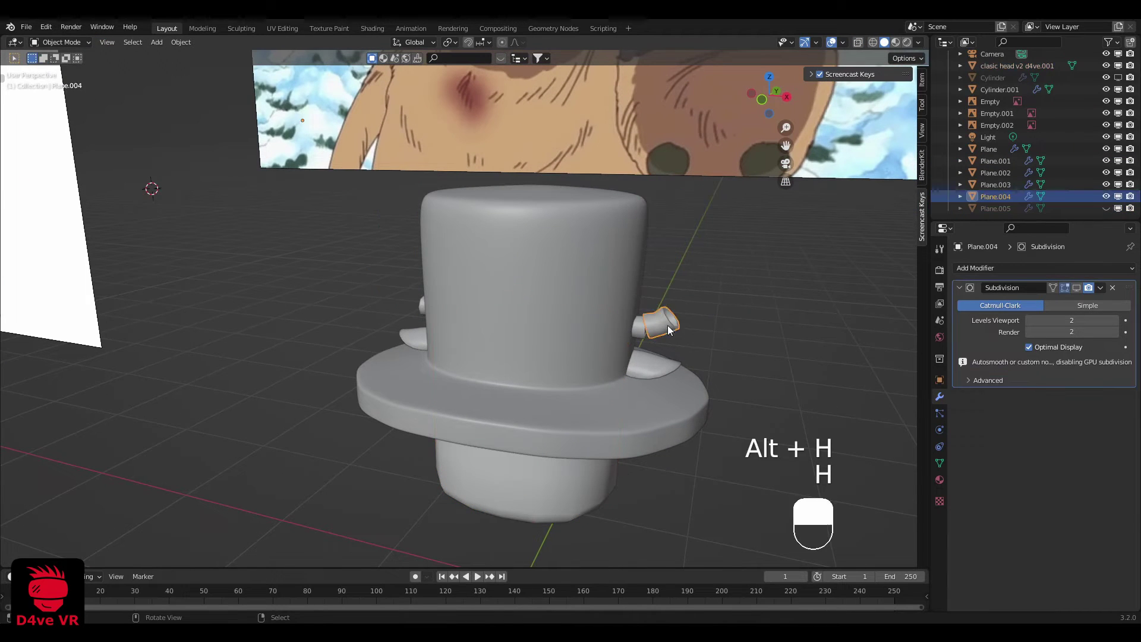
{"action": "key", "text": "h"}
{"action": "left_click", "coordinate": [603, 464]}
{"action": "key", "text": "h"}
{"action": "middle_click_drag", "start_coordinate": [666, 309], "coordinate": [681, 298]}
Step: Select the high-resolution hat duplicate and open it in the Sculpting workspace
{"action": "left_click", "coordinate": [573, 292]}
{"action": "middle_click_drag", "start_coordinate": [572, 292], "coordinate": [473, 285]}
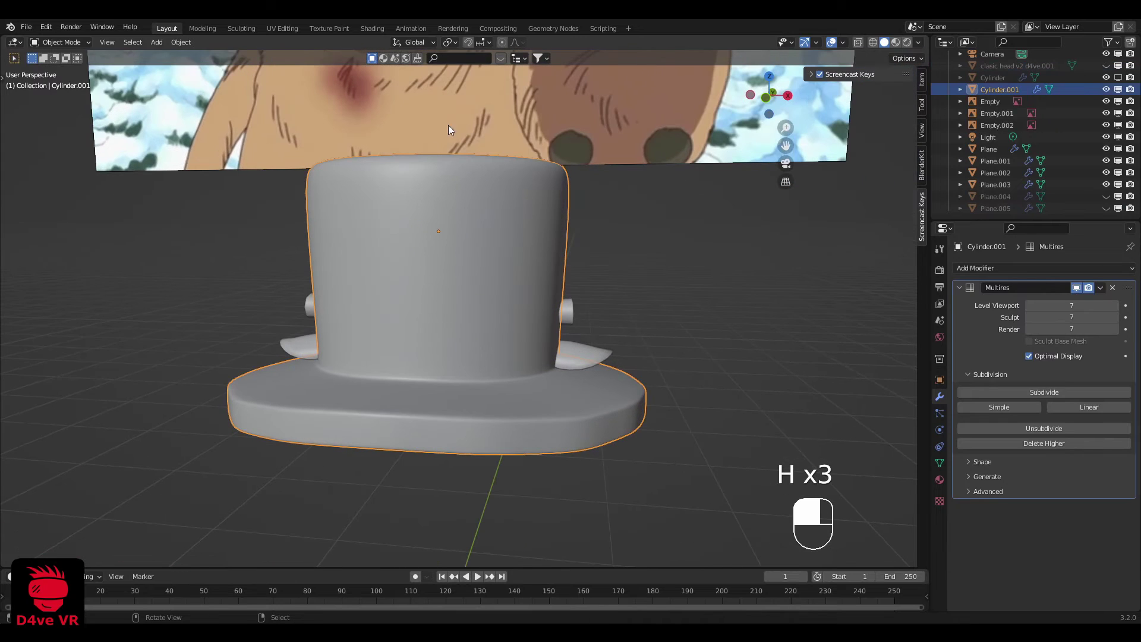
{"action": "left_click", "coordinate": [241, 28]}
{"action": "mouse_move", "coordinate": [652, 314]}
{"action": "middle_mouse_down"}
{"action": "mouse_move", "coordinate": [701, 331]}
{"action": "mouse_move", "coordinate": [683, 309]}
{"action": "middle_mouse_up"}
{"action": "left_click", "coordinate": [171, 28]}
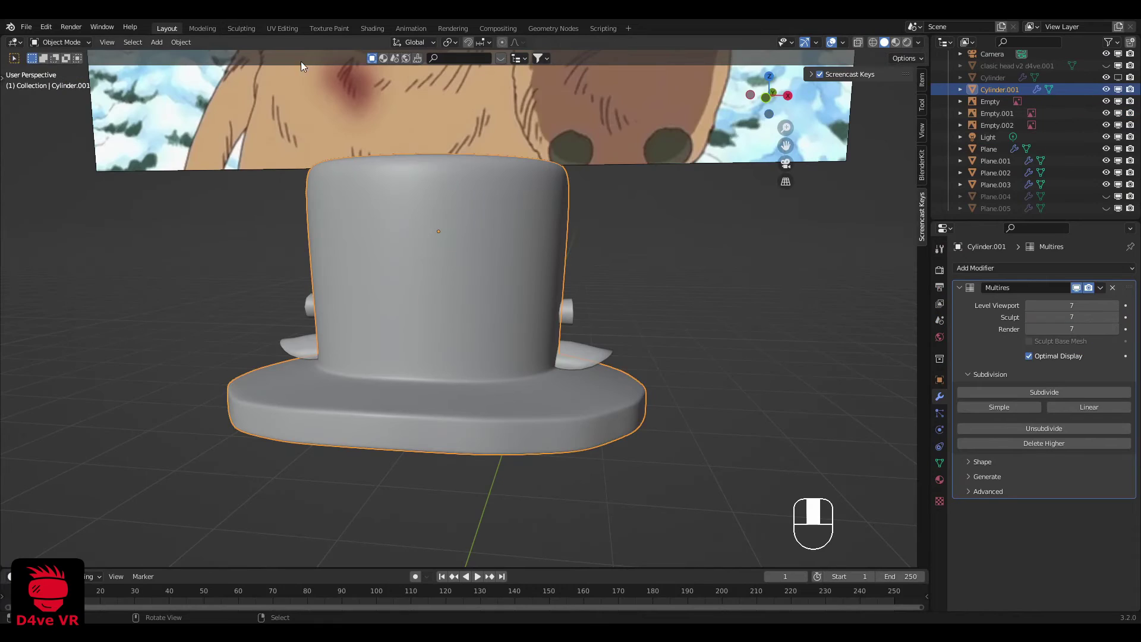
{"action": "left_click", "coordinate": [241, 28]}
{"action": "mouse_move", "coordinate": [434, 268]}
{"action": "middle_mouse_down"}
{"action": "mouse_move", "coordinate": [540, 323]}
{"action": "mouse_move", "coordinate": [438, 298]}
{"action": "mouse_move", "coordinate": [465, 298]}
{"action": "middle_mouse_up"}
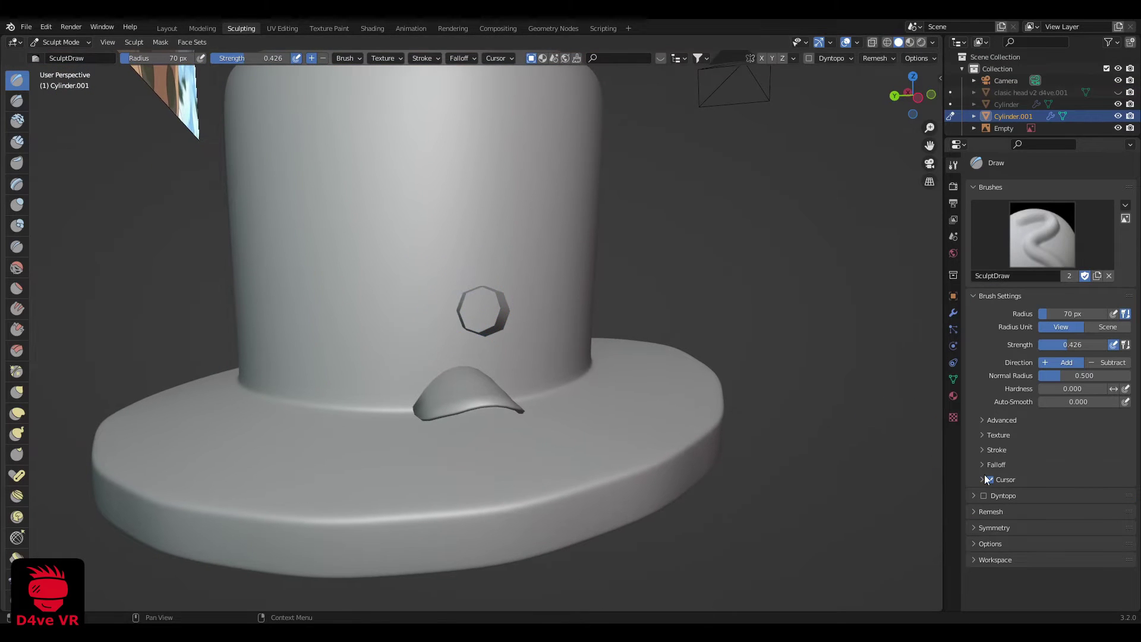
Step: Enable X-axis mirror symmetry for sculpting and choose the Clay Strips brush
{"action": "left_click", "coordinate": [994, 528]}
{"action": "left_click", "coordinate": [1052, 545]}
{"action": "scroll", "coordinate": [471, 360], "scroll_direction": "down", "scroll_amount": 3}
{"action": "middle_click_drag", "start_coordinate": [472, 361], "coordinate": [428, 263]}
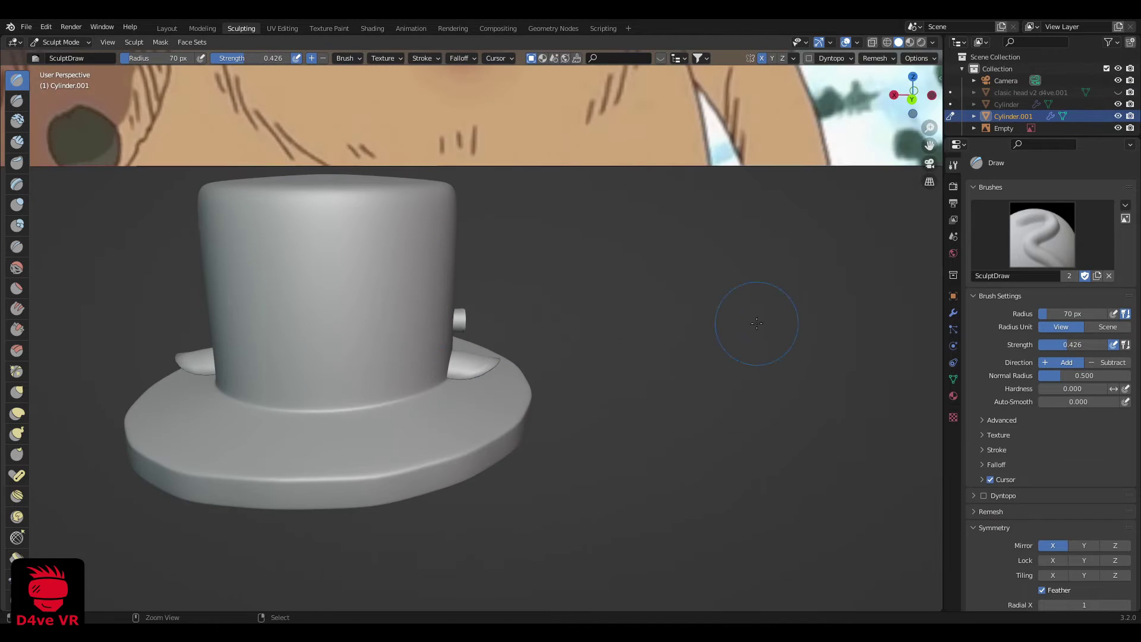
{"action": "middle_click_drag", "start_coordinate": [757, 324], "coordinate": [535, 306]}
{"action": "scroll", "coordinate": [535, 305], "scroll_direction": "up", "scroll_amount": 1}
{"action": "left_click", "coordinate": [16, 145]}
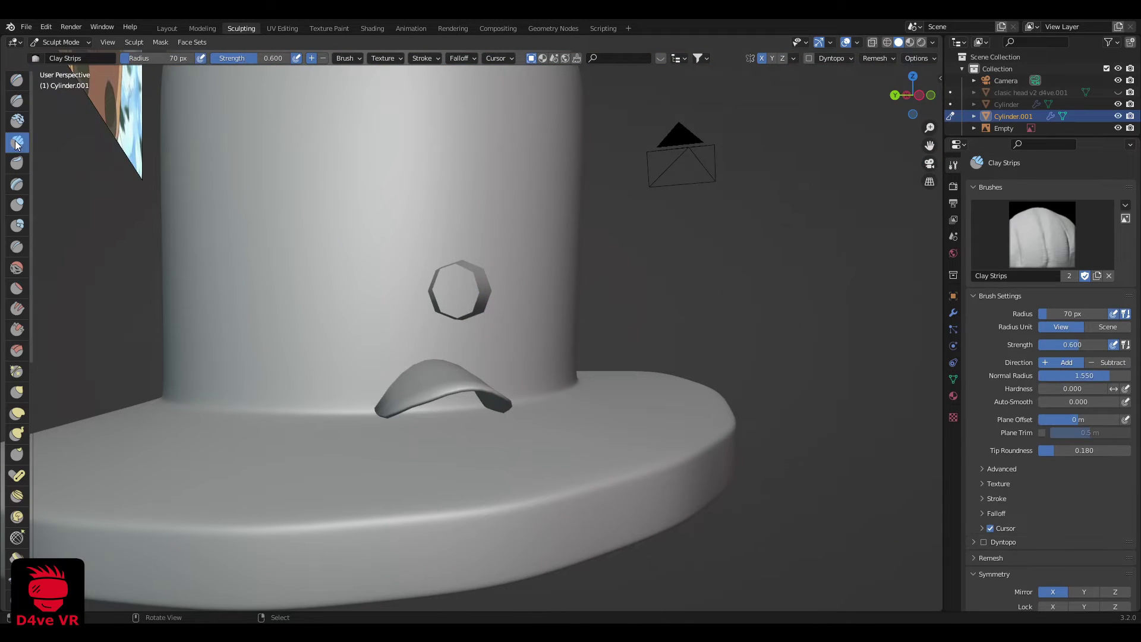
Step: Sculpt a raised ring on the hat around the antler stub using a 55 px Clay Strips brush
{"action": "scroll", "coordinate": [426, 196], "scroll_direction": "up", "scroll_amount": 3}
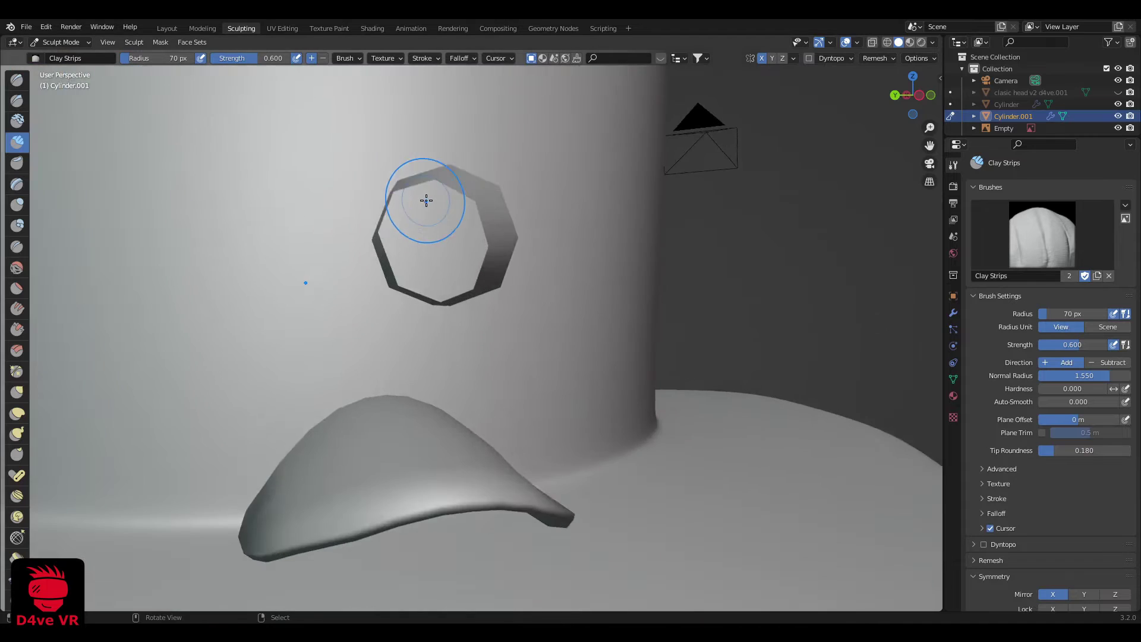
{"action": "middle_click_drag", "start_coordinate": [426, 196], "coordinate": [415, 280]}
{"action": "mouse_move", "coordinate": [415, 281]}
{"action": "left_mouse_down"}
{"action": "mouse_move", "coordinate": [434, 266]}
{"action": "mouse_move", "coordinate": [419, 318]}
{"action": "mouse_move", "coordinate": [504, 356]}
{"action": "left_mouse_up"}
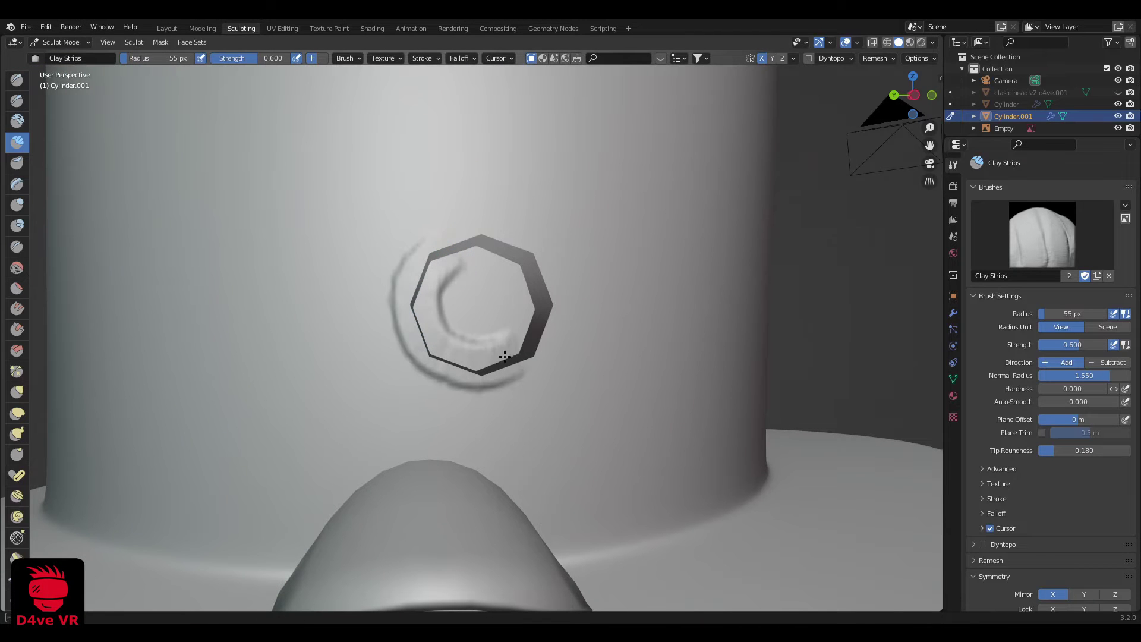
{"action": "mouse_move", "coordinate": [438, 260]}
{"action": "middle_mouse_down"}
{"action": "mouse_move", "coordinate": [470, 268]}
{"action": "mouse_move", "coordinate": [532, 252]}
{"action": "mouse_move", "coordinate": [490, 288]}
{"action": "mouse_move", "coordinate": [510, 265]}
{"action": "middle_mouse_up"}
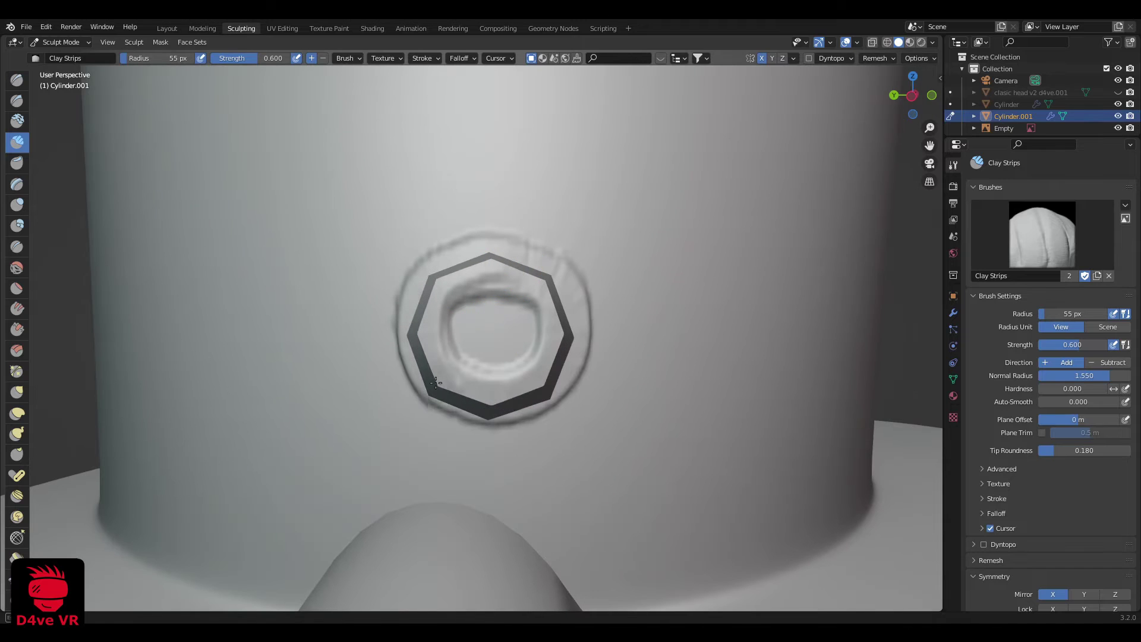
{"action": "middle_click_drag", "start_coordinate": [435, 285], "coordinate": [318, 332]}
{"action": "middle_click_drag", "start_coordinate": [364, 440], "coordinate": [651, 337]}
Step: Smooth the sculpted ring on all sides of the antler stub so it blends into the hat
{"action": "left_click_drag", "start_coordinate": [650, 337], "coordinate": [637, 355], "text": "shift"}
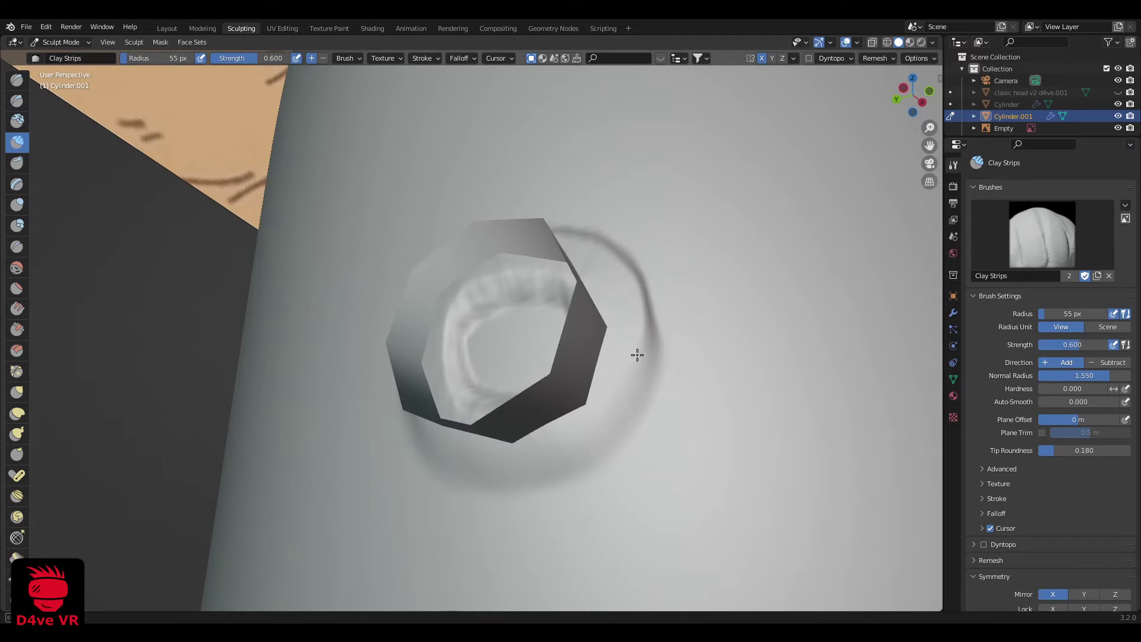
{"action": "middle_click_drag", "start_coordinate": [682, 403], "coordinate": [661, 489]}
{"action": "middle_click_drag", "start_coordinate": [633, 450], "coordinate": [627, 345]}
{"action": "middle_click_drag", "start_coordinate": [591, 410], "coordinate": [650, 471]}
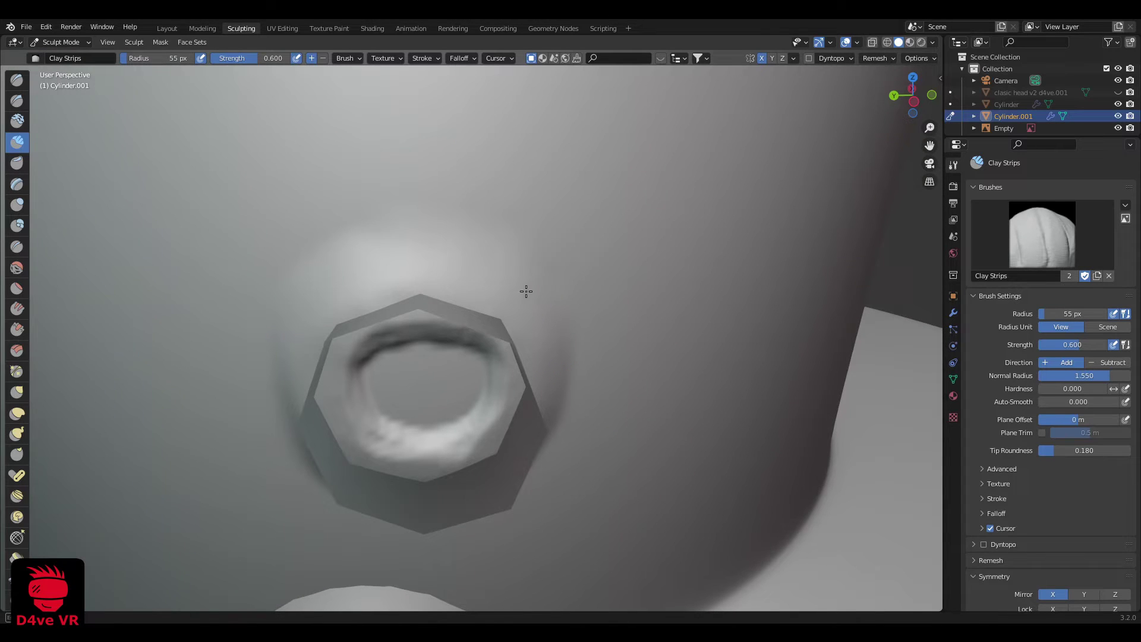
{"action": "middle_click_drag", "start_coordinate": [526, 291], "coordinate": [368, 287]}
{"action": "middle_click_drag", "start_coordinate": [270, 330], "coordinate": [225, 333]}
{"action": "middle_click_drag", "start_coordinate": [227, 423], "coordinate": [464, 280]}
Step: Build up a second layer of clay strips tightly around the antler stub at 0.600 strength
{"action": "scroll", "coordinate": [434, 279], "scroll_direction": "up", "scroll_amount": 8}
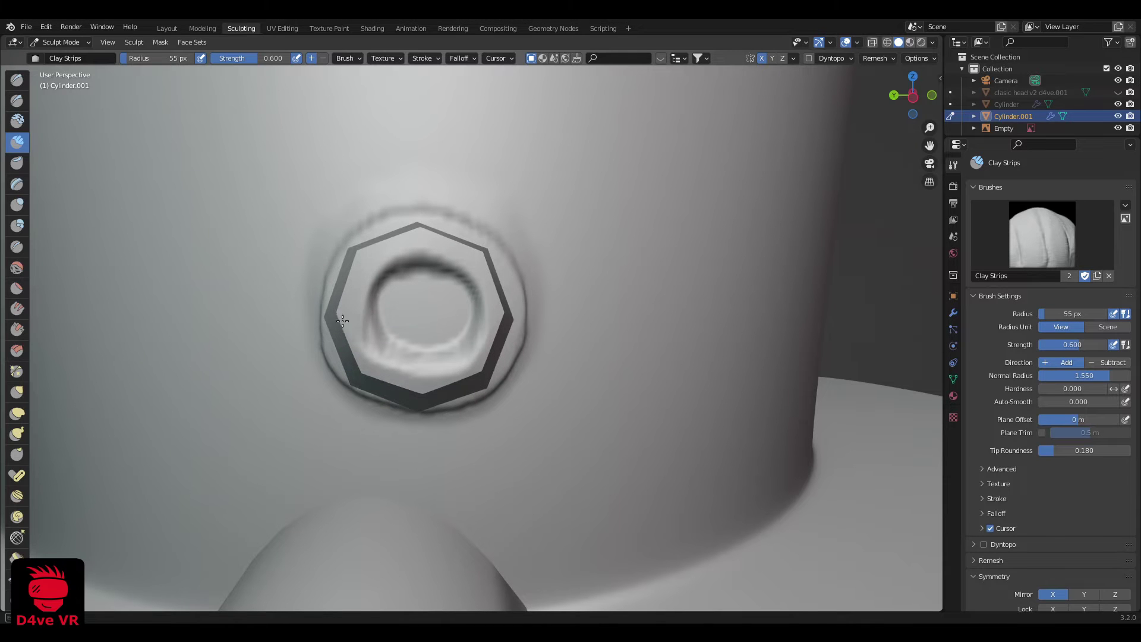
{"action": "middle_click_drag", "start_coordinate": [345, 321], "coordinate": [385, 373]}
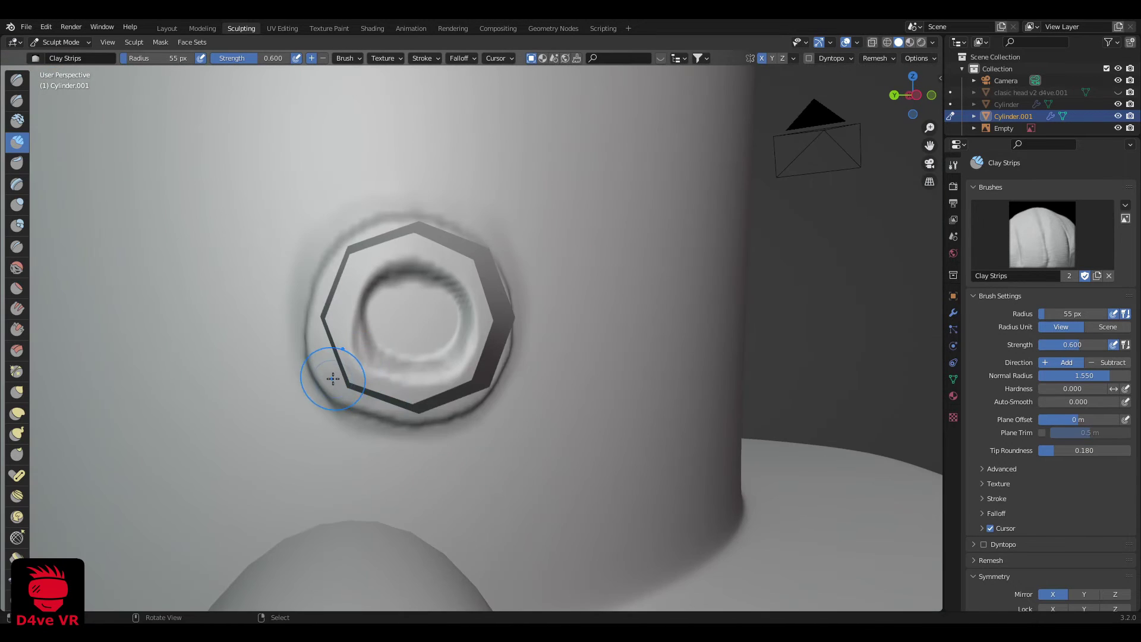
{"action": "middle_click_drag", "start_coordinate": [457, 400], "coordinate": [466, 396]}
{"action": "middle_click_drag", "start_coordinate": [454, 245], "coordinate": [413, 244]}
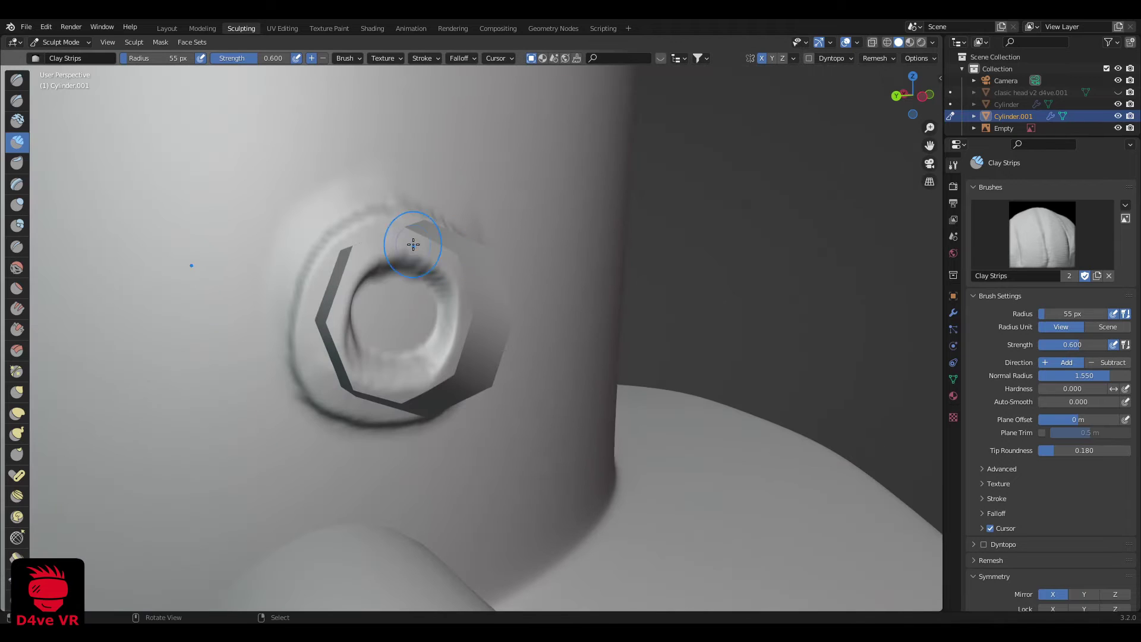
{"action": "middle_click_drag", "start_coordinate": [402, 404], "coordinate": [358, 390]}
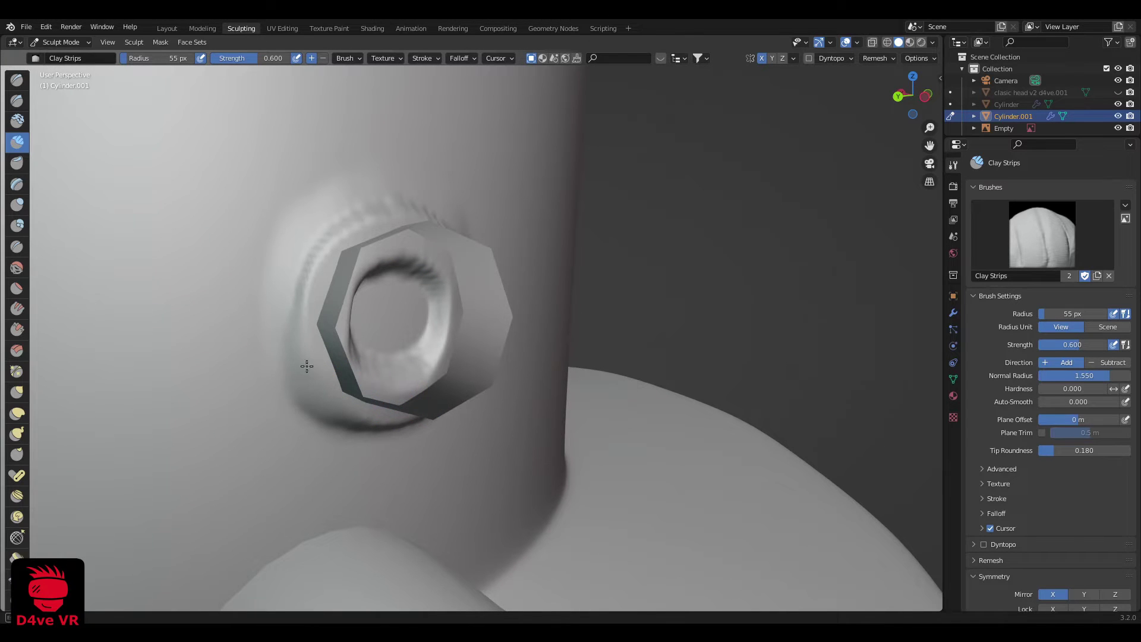
Step: Smooth the newly added clay layer around the antler stub
{"action": "middle_click_drag", "start_coordinate": [291, 370], "coordinate": [356, 417]}
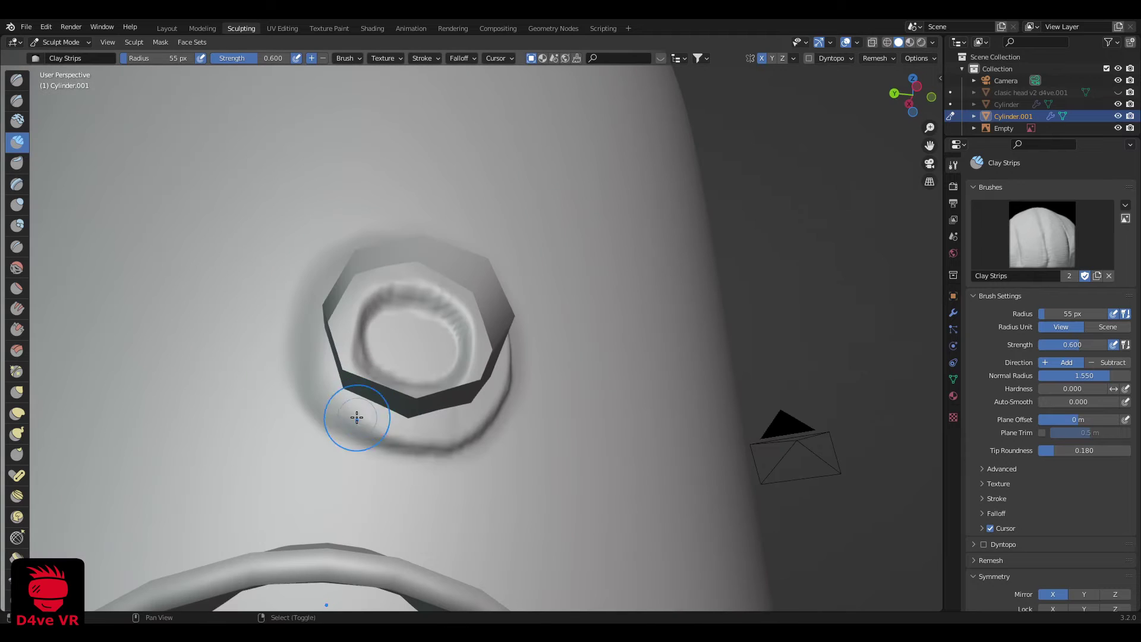
{"action": "middle_click_drag", "start_coordinate": [424, 434], "coordinate": [502, 439]}
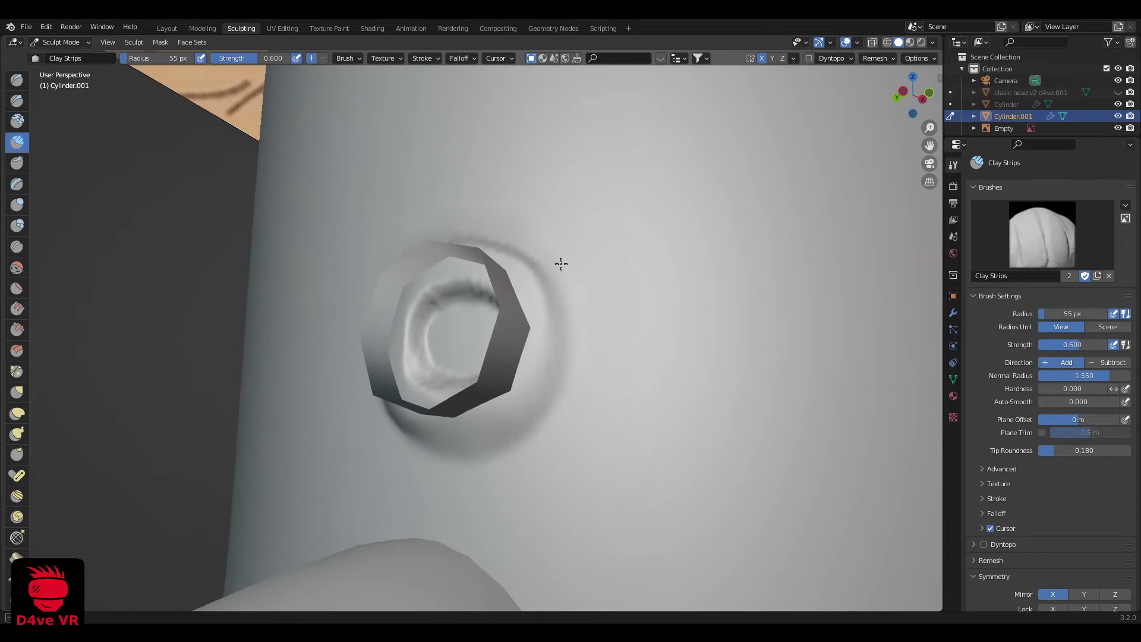
{"action": "middle_click_drag", "start_coordinate": [555, 320], "coordinate": [571, 365]}
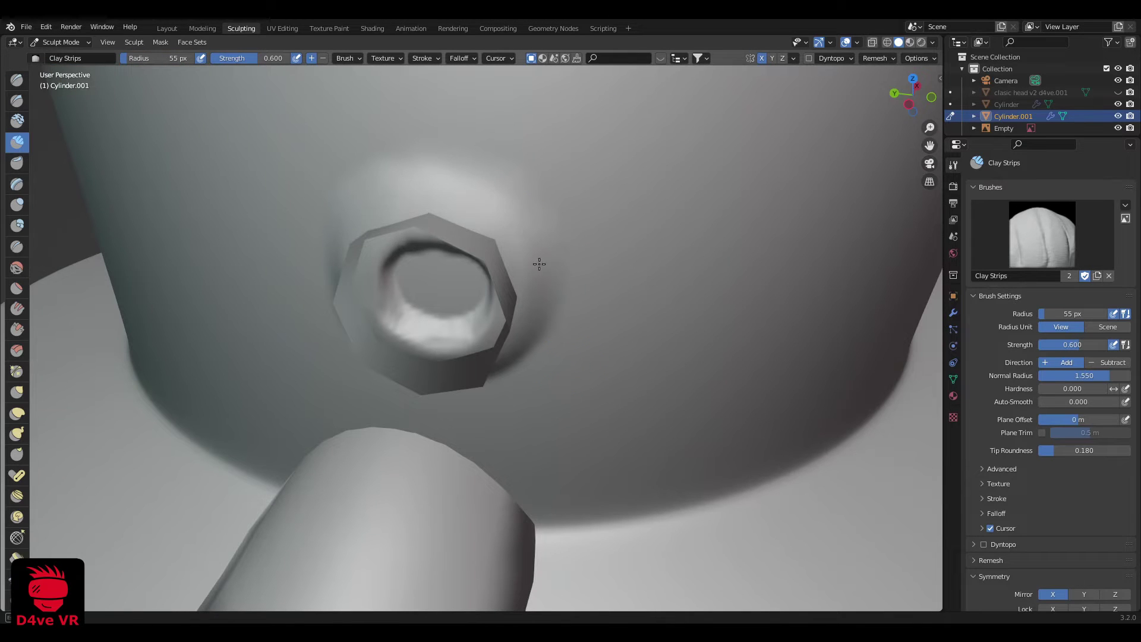
{"action": "middle_click_drag", "start_coordinate": [539, 264], "coordinate": [738, 399]}
{"action": "mouse_move", "coordinate": [752, 457]}
{"action": "middle_mouse_down"}
{"action": "mouse_move", "coordinate": [842, 465]}
{"action": "mouse_move", "coordinate": [866, 438]}
{"action": "mouse_move", "coordinate": [719, 434]}
{"action": "middle_mouse_up"}
Step: Sculpt a raised ridge on the hat along the ear's upper and rear edge with the 55 px brush
{"action": "scroll", "coordinate": [497, 437], "scroll_direction": "up", "scroll_amount": 6}
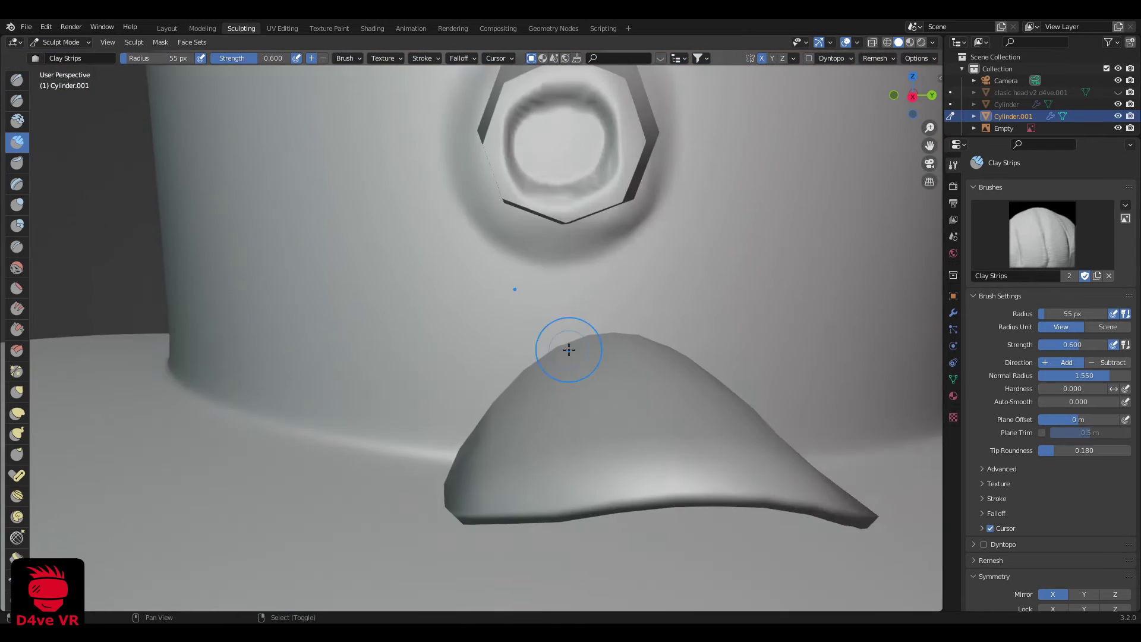
{"action": "mouse_move", "coordinate": [571, 392]}
{"action": "middle_mouse_down"}
{"action": "mouse_move", "coordinate": [561, 400]}
{"action": "mouse_move", "coordinate": [563, 369]}
{"action": "middle_mouse_up"}
{"action": "mouse_move", "coordinate": [580, 340]}
{"action": "left_mouse_down"}
{"action": "mouse_move", "coordinate": [493, 397]}
{"action": "mouse_move", "coordinate": [591, 359]}
{"action": "mouse_move", "coordinate": [631, 373]}
{"action": "left_mouse_up"}
{"action": "middle_click_drag", "start_coordinate": [632, 374], "coordinate": [608, 369]}
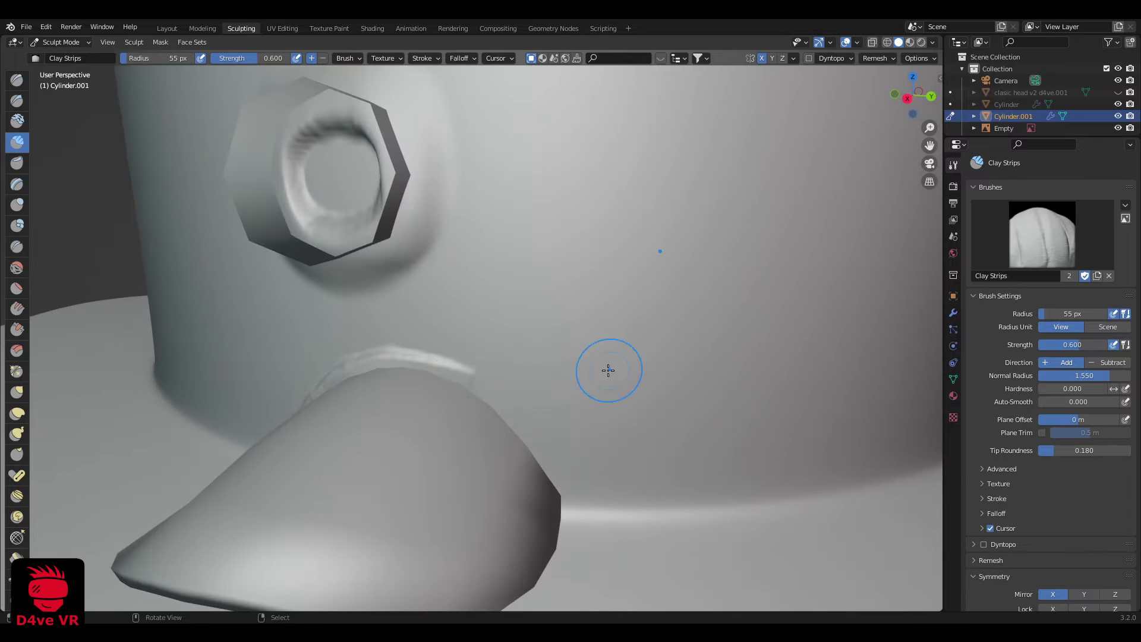
{"action": "mouse_move", "coordinate": [447, 384]}
{"action": "left_mouse_down"}
{"action": "mouse_move", "coordinate": [517, 420]}
{"action": "mouse_move", "coordinate": [542, 475]}
{"action": "left_mouse_up"}
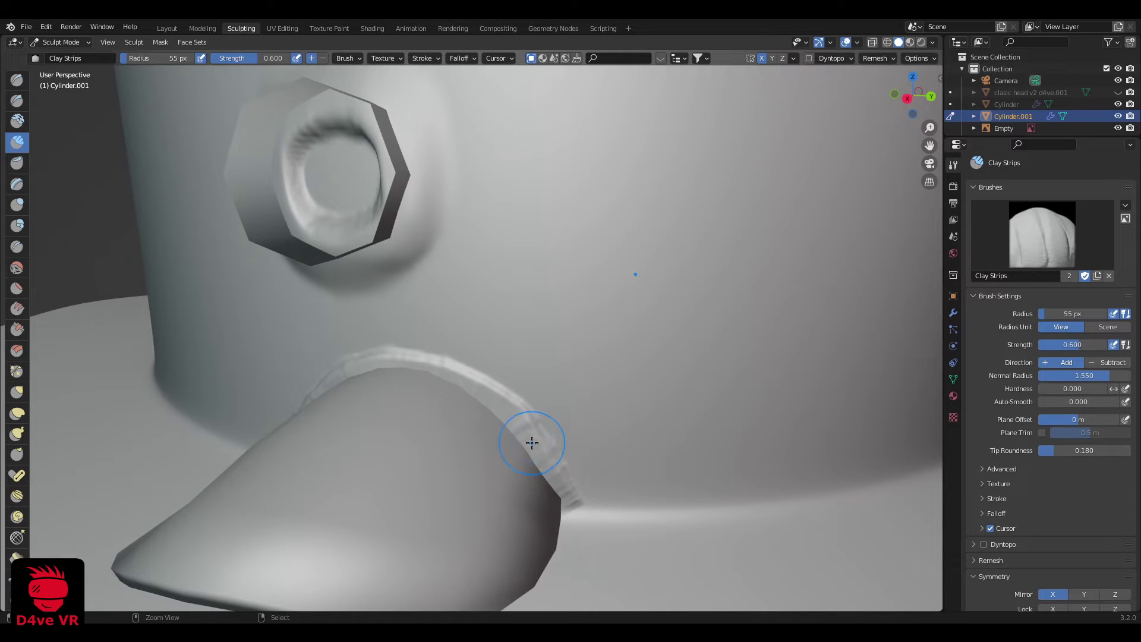
Step: Reduce the brush radius to 40 px and fill in the ridge along the ear's rear and front edges
{"action": "key", "text": "f"}
{"action": "left_click", "coordinate": [547, 482]}
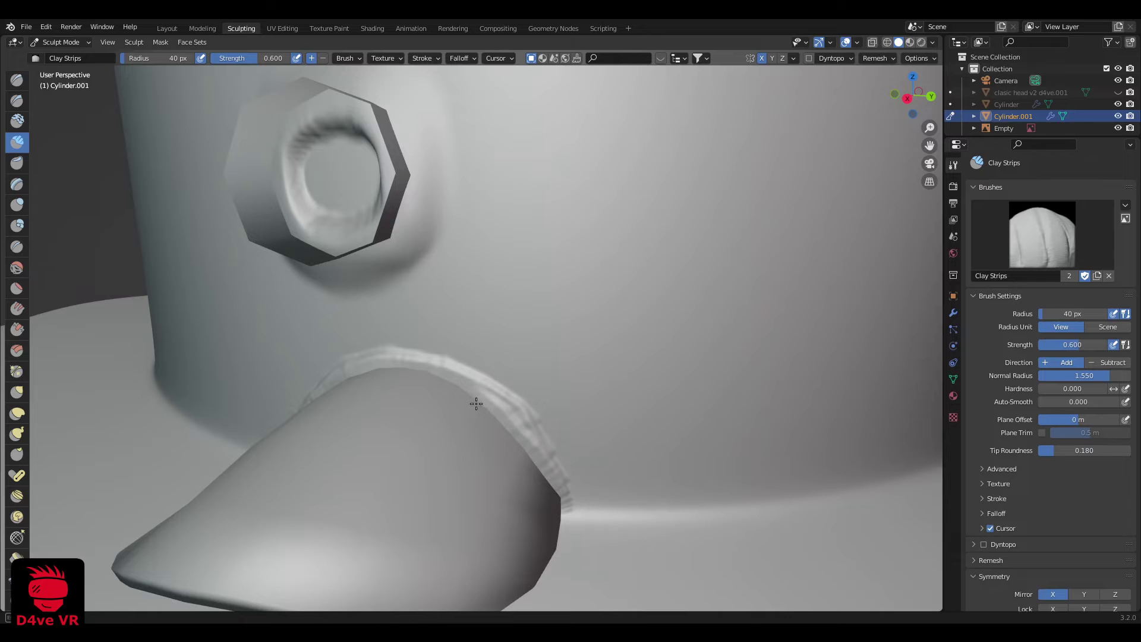
{"action": "mouse_move", "coordinate": [565, 476]}
{"action": "left_mouse_down"}
{"action": "mouse_move", "coordinate": [535, 440]}
{"action": "mouse_move", "coordinate": [459, 391]}
{"action": "left_mouse_up"}
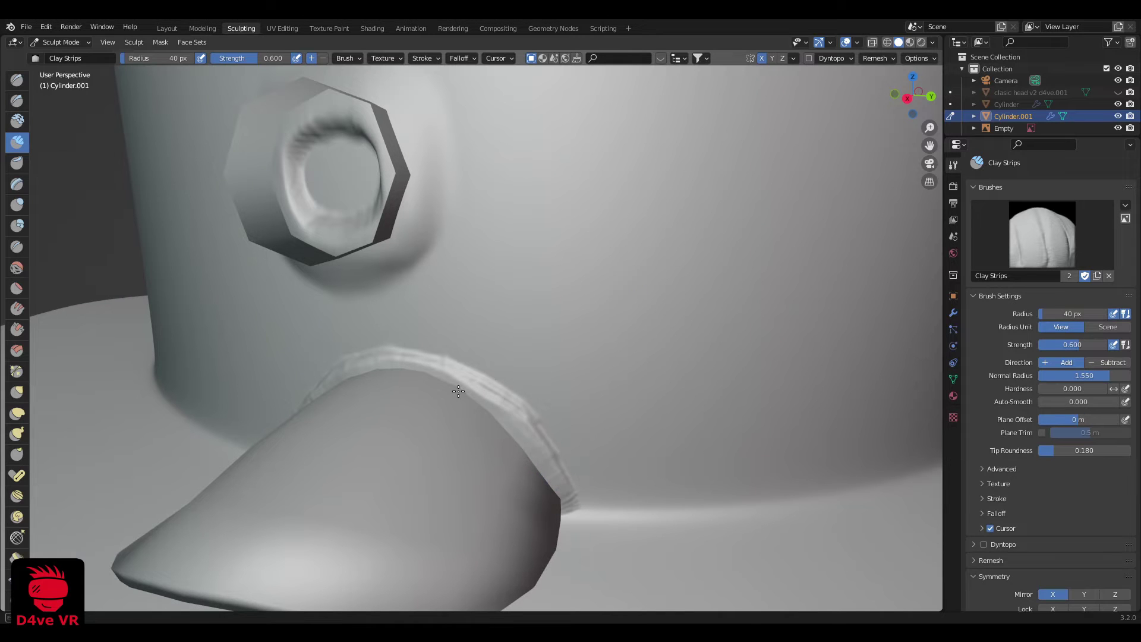
{"action": "middle_click_drag", "start_coordinate": [380, 372], "coordinate": [785, 364]}
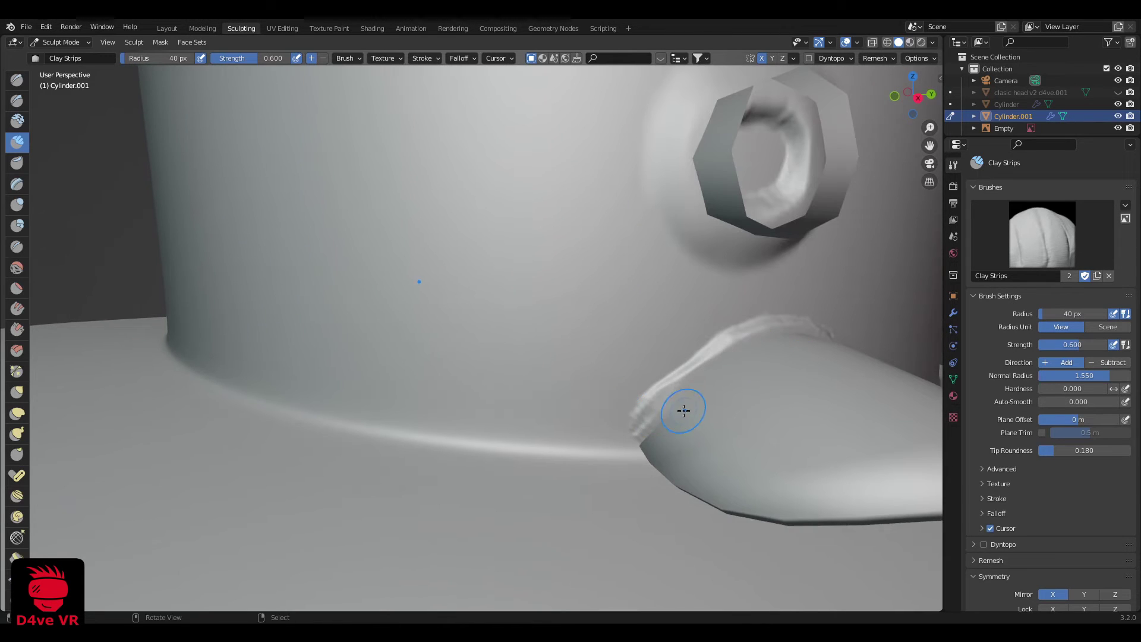
{"action": "left_click_drag", "start_coordinate": [652, 428], "coordinate": [645, 435]}
{"action": "middle_click_drag", "start_coordinate": [714, 395], "coordinate": [690, 390]}
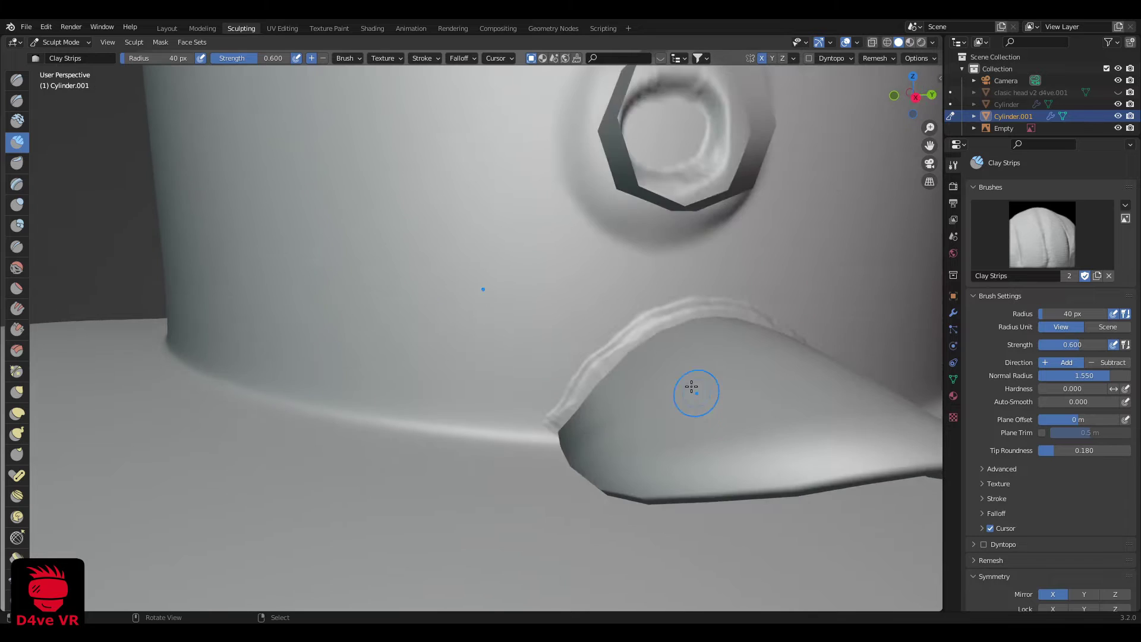
Step: Enlarge the brush radius to 89 px and smooth the ridge along the ear's front edge
{"action": "scroll", "coordinate": [691, 390], "scroll_direction": "up", "scroll_amount": 5}
{"action": "key", "text": "f"}
{"action": "left_click", "coordinate": [588, 291]}
{"action": "mouse_move", "coordinate": [620, 238]}
{"action": "left_mouse_down"}
{"action": "mouse_move", "coordinate": [472, 342]}
{"action": "mouse_move", "coordinate": [384, 449]}
{"action": "left_mouse_up"}
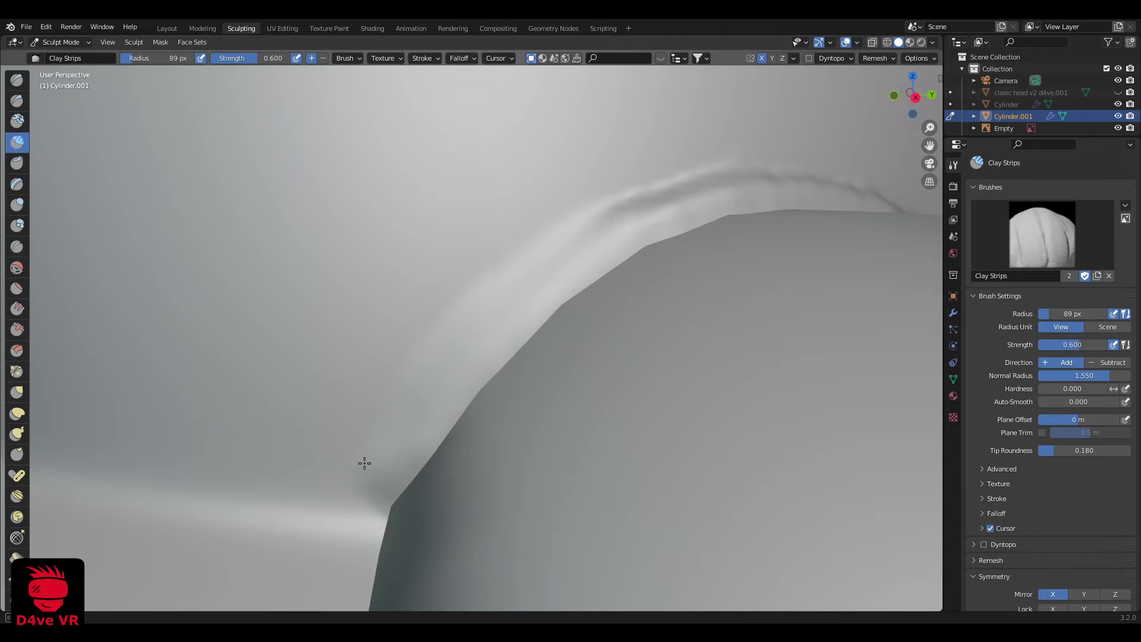
{"action": "scroll", "coordinate": [535, 334], "scroll_direction": "down", "scroll_amount": 3}
Step: Smooth the ridge over the top of the ear and down its rear edge to the brim
{"action": "mouse_move", "coordinate": [535, 333]}
{"action": "middle_mouse_down"}
{"action": "mouse_move", "coordinate": [586, 329]}
{"action": "mouse_move", "coordinate": [560, 351]}
{"action": "middle_mouse_up"}
{"action": "mouse_move", "coordinate": [561, 351]}
{"action": "left_mouse_down"}
{"action": "mouse_move", "coordinate": [492, 343]}
{"action": "mouse_move", "coordinate": [393, 379]}
{"action": "left_mouse_up"}
{"action": "middle_click_drag", "start_coordinate": [420, 364], "coordinate": [323, 395]}
{"action": "scroll", "coordinate": [371, 404], "scroll_direction": "up", "scroll_amount": 3}
{"action": "mouse_move", "coordinate": [318, 356]}
{"action": "left_mouse_down"}
{"action": "mouse_move", "coordinate": [445, 384]}
{"action": "mouse_move", "coordinate": [413, 390]}
{"action": "left_mouse_up"}
{"action": "middle_click_drag", "start_coordinate": [618, 543], "coordinate": [492, 448], "text": "shift"}
{"action": "left_click_drag", "start_coordinate": [398, 374], "coordinate": [458, 482]}
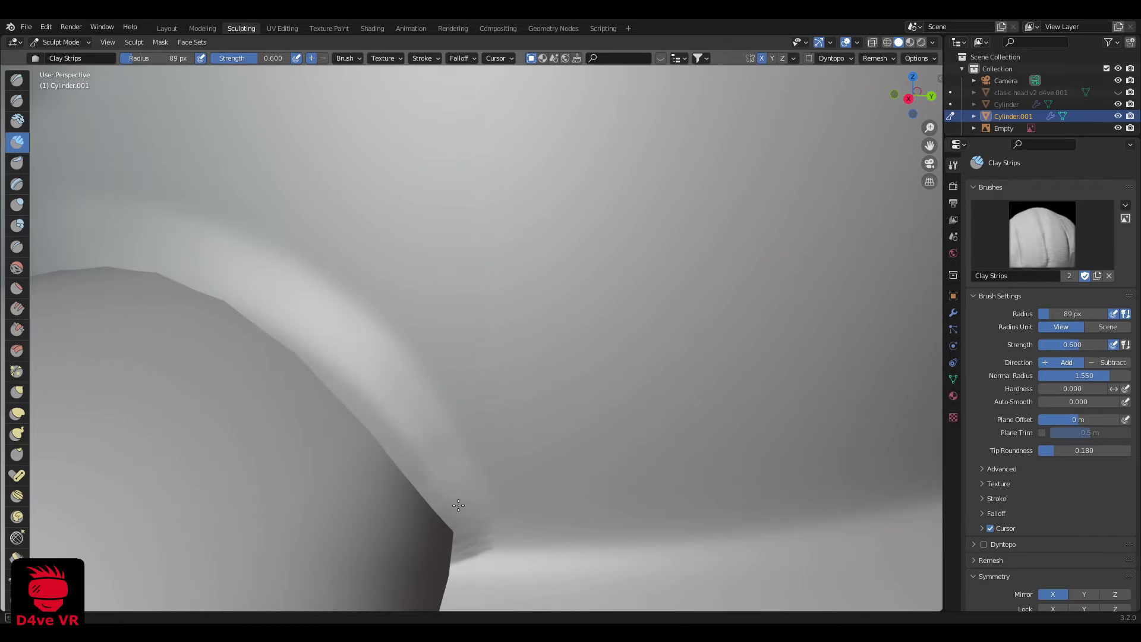
{"action": "scroll", "coordinate": [226, 319], "scroll_direction": "down", "scroll_amount": 10}
{"action": "middle_click_drag", "start_coordinate": [441, 466], "coordinate": [591, 454]}
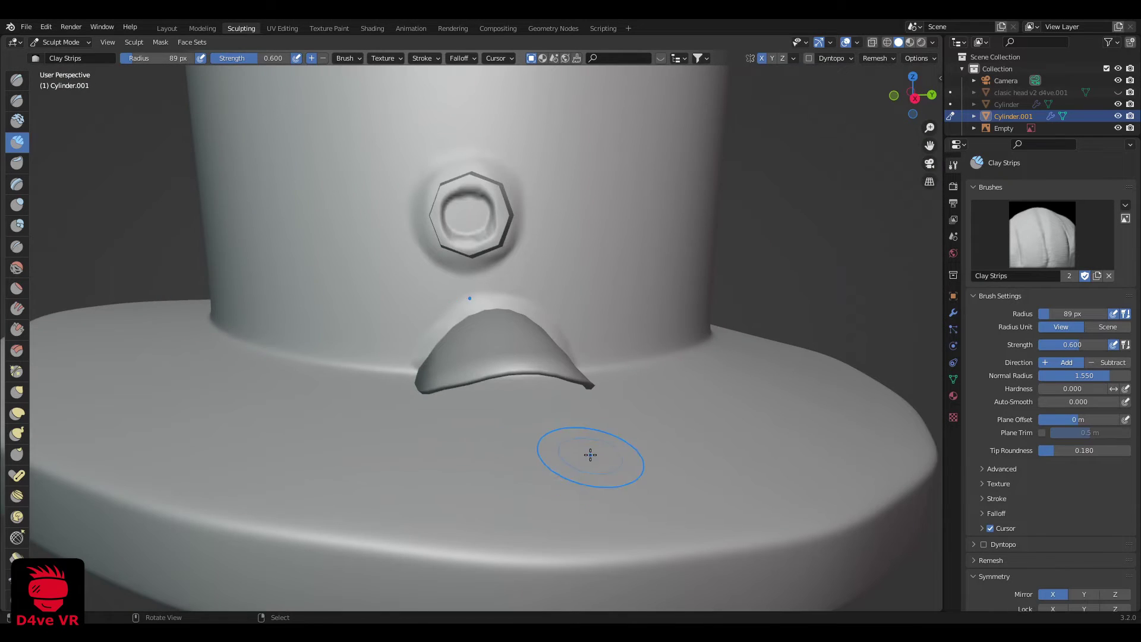
Step: Reduce the brush radius to 57 px and refine the clay where the ear's front corner meets the hat brim
{"action": "scroll", "coordinate": [517, 323], "scroll_direction": "up", "scroll_amount": 4}
{"action": "scroll", "coordinate": [453, 306], "scroll_direction": "down", "scroll_amount": 2}
{"action": "key", "text": "bracketleft"}
{"action": "key", "text": "bracketleft"}
{"action": "key", "text": "bracketleft"}
{"action": "key", "text": "bracketleft"}
{"action": "scroll", "coordinate": [453, 306], "scroll_direction": "up", "scroll_amount": 3}
{"action": "middle_click_drag", "start_coordinate": [400, 357], "coordinate": [438, 344]}
{"action": "scroll", "coordinate": [632, 324], "scroll_direction": "up", "scroll_amount": 2}
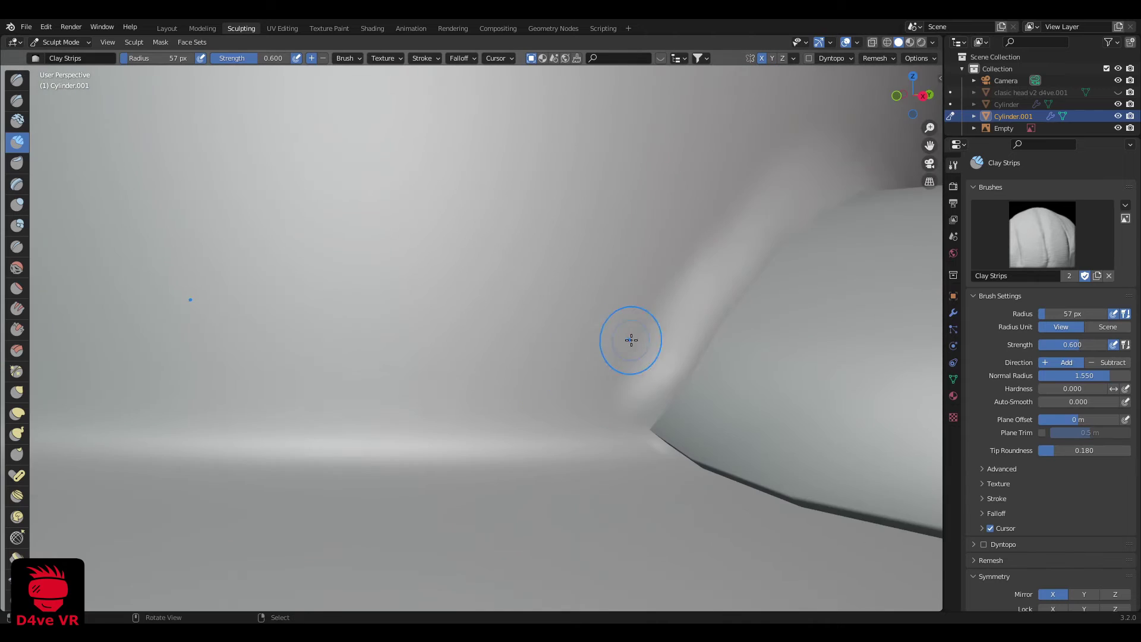
{"action": "scroll", "coordinate": [632, 338], "scroll_direction": "up", "scroll_amount": 3}
{"action": "middle_click_drag", "start_coordinate": [563, 444], "coordinate": [560, 237], "text": "shift"}
{"action": "left_click_drag", "start_coordinate": [564, 178], "coordinate": [512, 261]}
{"action": "mouse_move", "coordinate": [547, 326]}
{"action": "left_mouse_down"}
{"action": "mouse_move", "coordinate": [512, 321]}
{"action": "mouse_move", "coordinate": [499, 305]}
{"action": "mouse_move", "coordinate": [553, 262]}
{"action": "left_mouse_up"}
{"action": "left_click_drag", "start_coordinate": [553, 262], "coordinate": [492, 358]}
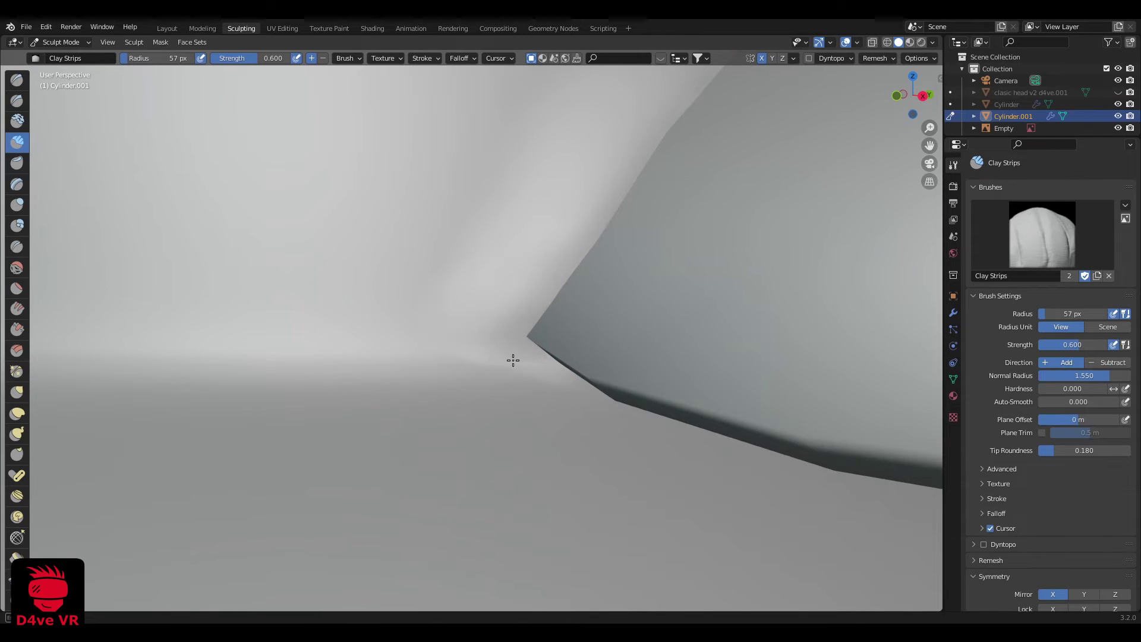
{"action": "left_click_drag", "start_coordinate": [516, 282], "coordinate": [514, 265]}
{"action": "scroll", "coordinate": [514, 264], "scroll_direction": "down", "scroll_amount": 7}
{"action": "middle_click_drag", "start_coordinate": [550, 277], "coordinate": [511, 377], "text": "shift"}
{"action": "scroll", "coordinate": [446, 408], "scroll_direction": "up", "scroll_amount": 2}
{"action": "scroll", "coordinate": [443, 434], "scroll_direction": "up", "scroll_amount": 2}
{"action": "left_click_drag", "start_coordinate": [440, 452], "coordinate": [419, 479]}
{"action": "middle_click_drag", "start_coordinate": [536, 446], "coordinate": [730, 481]}
{"action": "scroll", "coordinate": [553, 405], "scroll_direction": "down", "scroll_amount": 6}
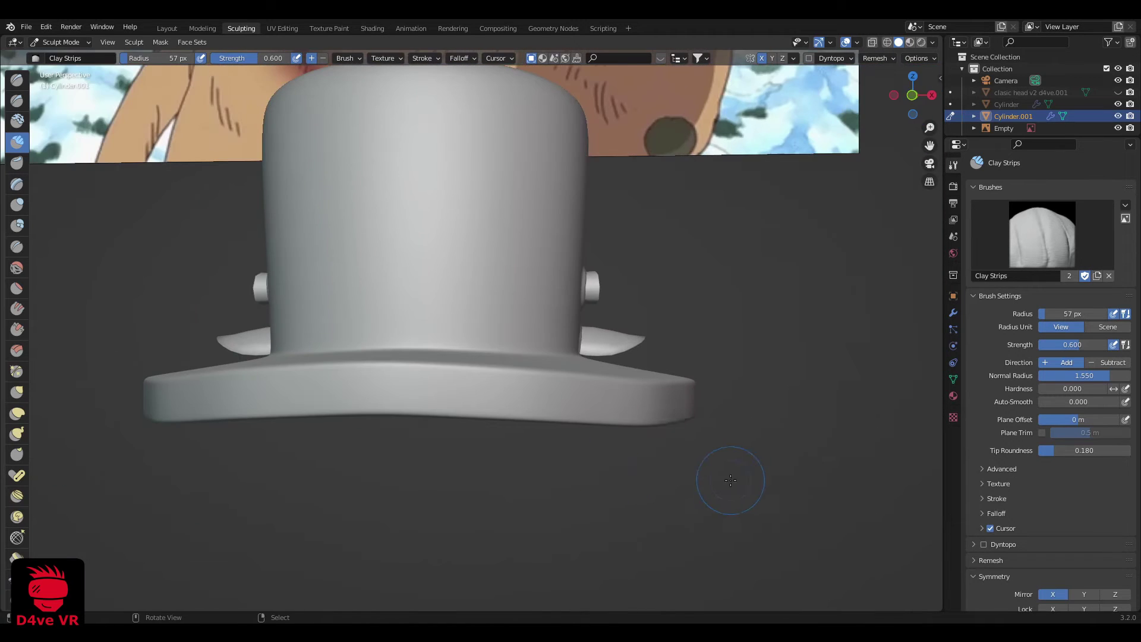
Step: Add another clay ridge on the hat close along the ear's front and upper edge
{"action": "scroll", "coordinate": [697, 404], "scroll_direction": "up", "scroll_amount": 2}
{"action": "middle_click_drag", "start_coordinate": [696, 392], "coordinate": [495, 334]}
{"action": "scroll", "coordinate": [390, 334], "scroll_direction": "up", "scroll_amount": 3}
{"action": "scroll", "coordinate": [495, 334], "scroll_direction": "up", "scroll_amount": 3}
{"action": "left_click_drag", "start_coordinate": [495, 334], "coordinate": [460, 354]}
{"action": "mouse_move", "coordinate": [397, 399]}
{"action": "left_mouse_down"}
{"action": "mouse_move", "coordinate": [307, 483]}
{"action": "mouse_move", "coordinate": [368, 389]}
{"action": "mouse_move", "coordinate": [519, 320]}
{"action": "left_mouse_up"}
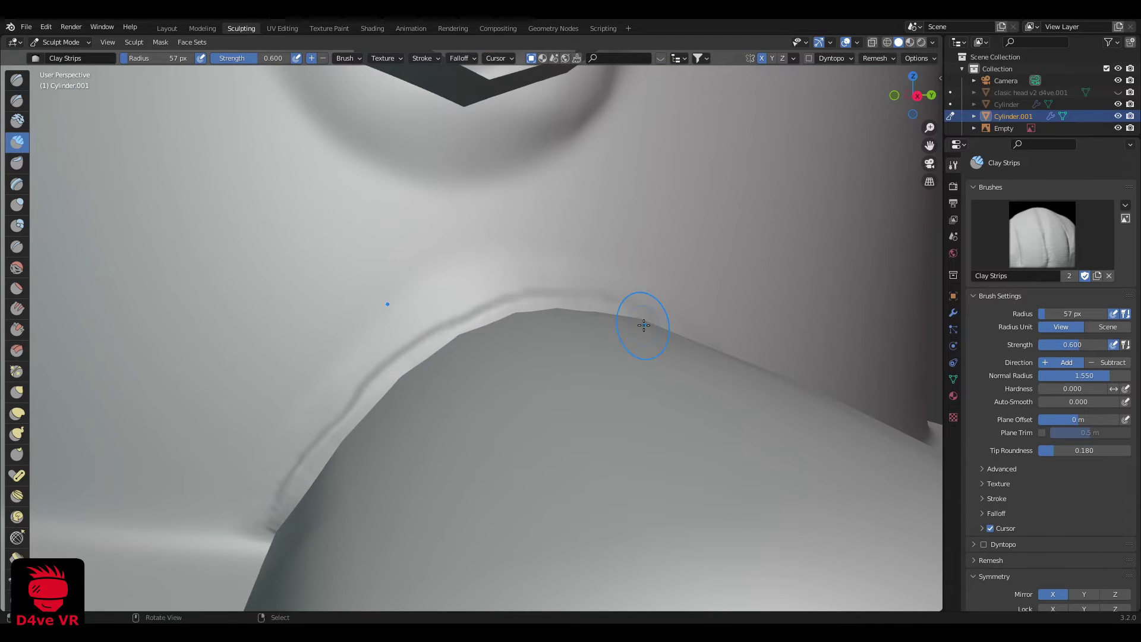
Step: Continue the added clay ridge down the ear's rear edge to the corner at the brim
{"action": "middle_click_drag", "start_coordinate": [644, 325], "coordinate": [615, 325]}
{"action": "mouse_move", "coordinate": [428, 323]}
{"action": "left_mouse_down"}
{"action": "mouse_move", "coordinate": [527, 395]}
{"action": "mouse_move", "coordinate": [550, 429]}
{"action": "left_mouse_up"}
{"action": "middle_click_drag", "start_coordinate": [549, 428], "coordinate": [529, 425]}
{"action": "left_click_drag", "start_coordinate": [357, 379], "coordinate": [446, 481]}
{"action": "middle_click_drag", "start_coordinate": [446, 481], "coordinate": [437, 479]}
{"action": "mouse_move", "coordinate": [369, 462]}
{"action": "left_mouse_down"}
{"action": "mouse_move", "coordinate": [349, 421]}
{"action": "mouse_move", "coordinate": [373, 452]}
{"action": "left_mouse_up"}
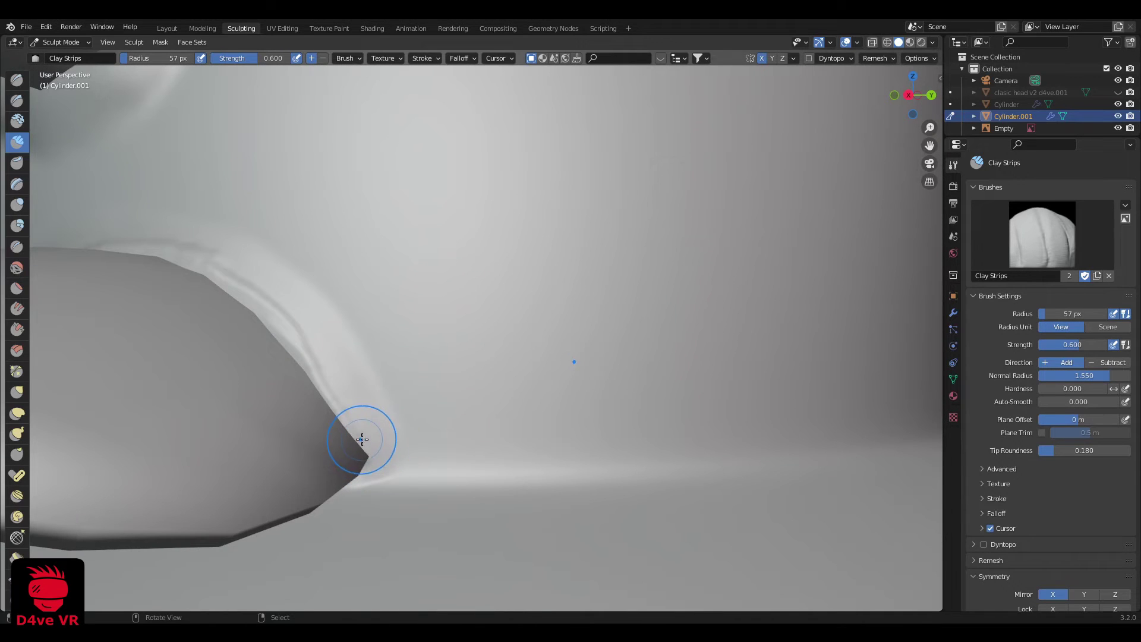
Step: Build up the clay ridge on the hat along the ear's rear edge and down its front edge
{"action": "left_click_drag", "start_coordinate": [287, 341], "coordinate": [331, 415]}
{"action": "mouse_move", "coordinate": [198, 285]}
{"action": "left_mouse_down"}
{"action": "mouse_move", "coordinate": [270, 337]}
{"action": "mouse_move", "coordinate": [349, 426]}
{"action": "left_mouse_up"}
{"action": "scroll", "coordinate": [360, 399], "scroll_direction": "down", "scroll_amount": 4}
{"action": "middle_click_drag", "start_coordinate": [361, 332], "coordinate": [398, 314]}
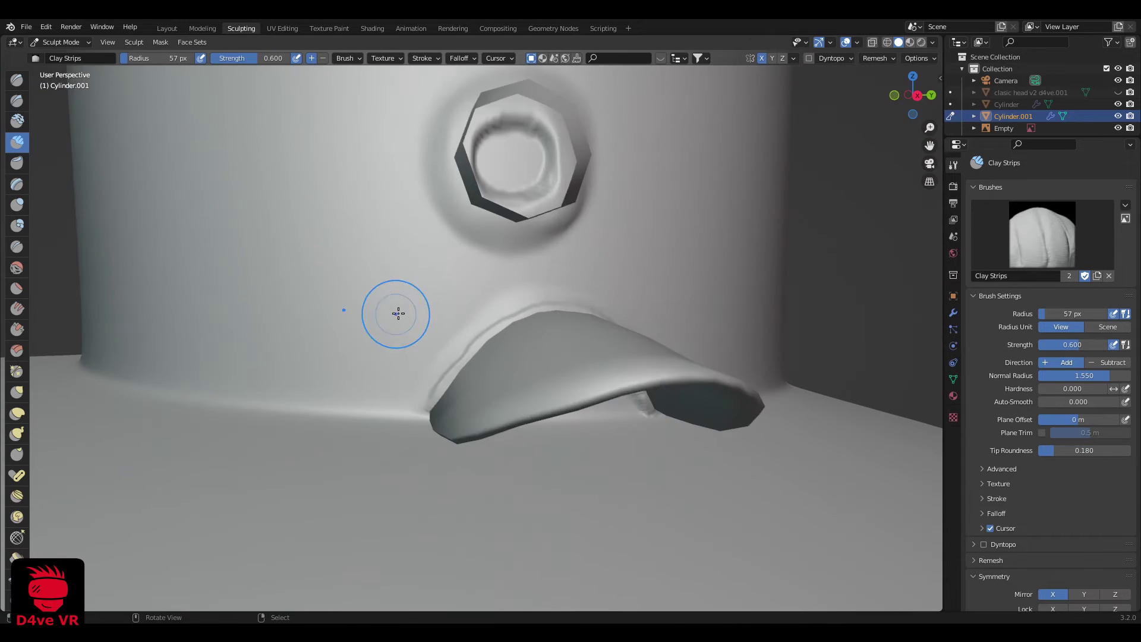
{"action": "scroll", "coordinate": [397, 314], "scroll_direction": "up", "scroll_amount": 4}
{"action": "mouse_move", "coordinate": [641, 294]}
{"action": "left_mouse_down"}
{"action": "mouse_move", "coordinate": [561, 311]}
{"action": "mouse_move", "coordinate": [477, 374]}
{"action": "mouse_move", "coordinate": [423, 453]}
{"action": "left_mouse_up"}
Step: Add more clay close along the ear's upper edge and down its rear edge toward the brim
{"action": "middle_click_drag", "start_coordinate": [406, 473], "coordinate": [830, 439]}
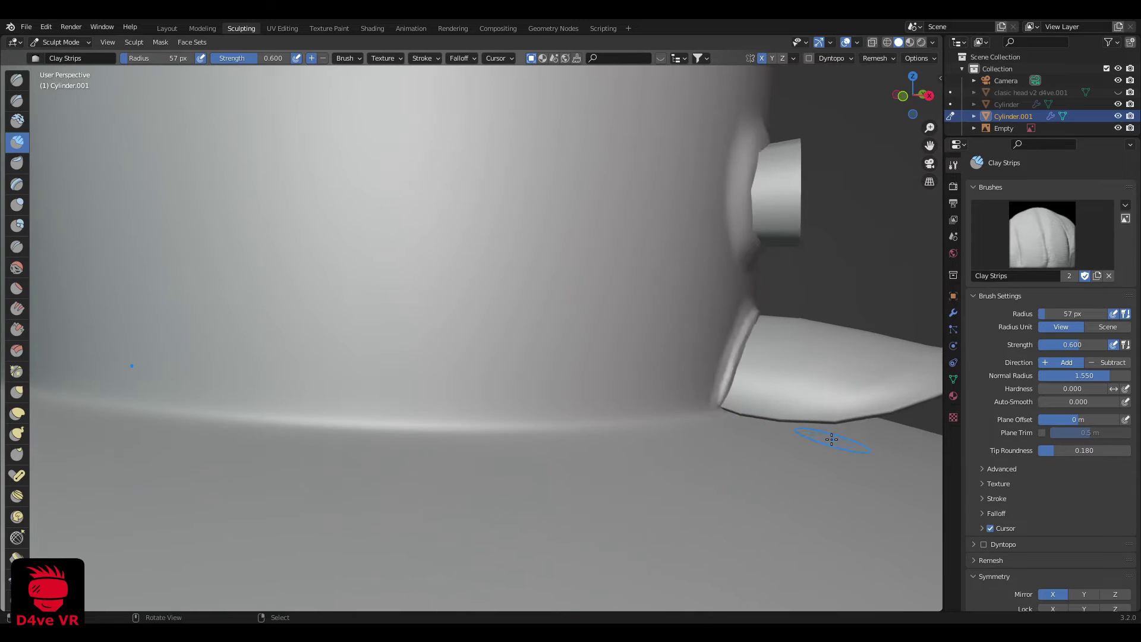
{"action": "key", "text": "KP_1"}
{"action": "scroll", "coordinate": [680, 332], "scroll_direction": "down", "scroll_amount": 4}
{"action": "scroll", "coordinate": [705, 373], "scroll_direction": "up", "scroll_amount": 2}
{"action": "mouse_move", "coordinate": [680, 332]}
{"action": "middle_mouse_down"}
{"action": "mouse_move", "coordinate": [652, 385]}
{"action": "mouse_move", "coordinate": [526, 342]}
{"action": "middle_mouse_up"}
{"action": "scroll", "coordinate": [635, 418], "scroll_direction": "up", "scroll_amount": 5}
{"action": "scroll", "coordinate": [530, 339], "scroll_direction": "up", "scroll_amount": 3}
{"action": "mouse_move", "coordinate": [530, 339]}
{"action": "left_mouse_down"}
{"action": "mouse_move", "coordinate": [374, 497]}
{"action": "mouse_move", "coordinate": [332, 559]}
{"action": "mouse_move", "coordinate": [469, 385]}
{"action": "mouse_move", "coordinate": [650, 276]}
{"action": "mouse_move", "coordinate": [508, 357]}
{"action": "left_mouse_up"}
{"action": "middle_click_drag", "start_coordinate": [648, 336], "coordinate": [612, 339]}
{"action": "mouse_move", "coordinate": [235, 308]}
{"action": "left_mouse_down"}
{"action": "mouse_move", "coordinate": [168, 324]}
{"action": "mouse_move", "coordinate": [276, 318]}
{"action": "mouse_move", "coordinate": [464, 403]}
{"action": "mouse_move", "coordinate": [158, 318]}
{"action": "left_mouse_up"}
{"action": "mouse_move", "coordinate": [268, 346]}
{"action": "middle_mouse_down"}
{"action": "mouse_move", "coordinate": [355, 374]}
{"action": "mouse_move", "coordinate": [340, 333]}
{"action": "middle_mouse_up"}
{"action": "left_click_drag", "start_coordinate": [297, 261], "coordinate": [465, 421]}
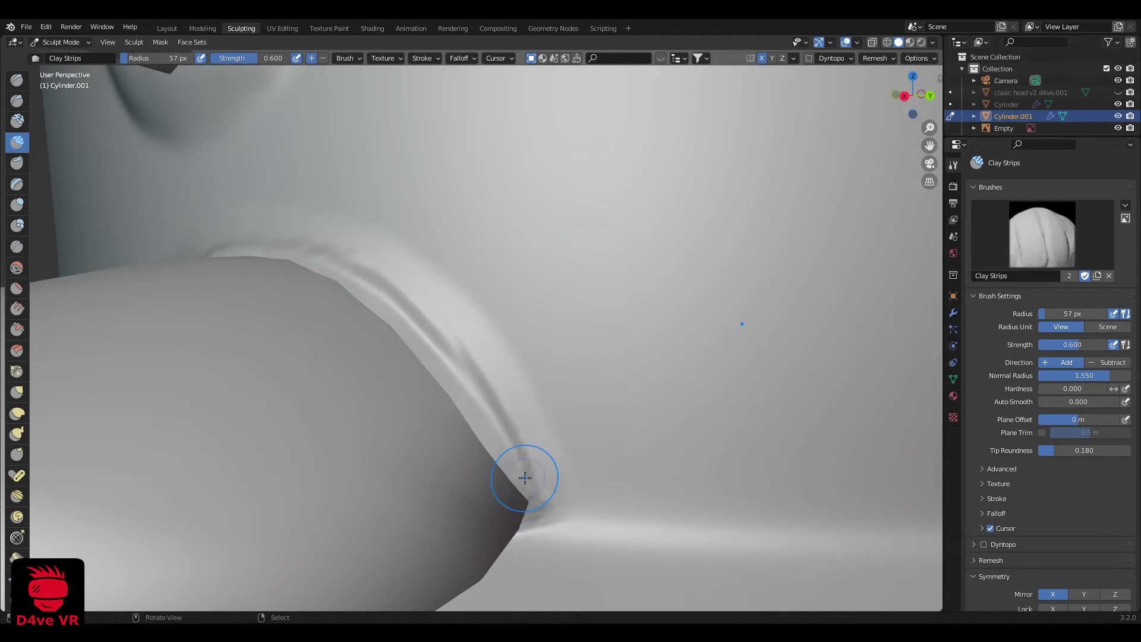
Step: Layer a clay strip over the ridge down the ear's front edge to the brim, undoing and redrawing the first stroke
{"action": "mouse_move", "coordinate": [522, 476]}
{"action": "middle_mouse_down"}
{"action": "mouse_move", "coordinate": [777, 464]}
{"action": "mouse_move", "coordinate": [650, 331]}
{"action": "mouse_move", "coordinate": [362, 339]}
{"action": "mouse_move", "coordinate": [478, 320]}
{"action": "mouse_move", "coordinate": [555, 280]}
{"action": "middle_mouse_up"}
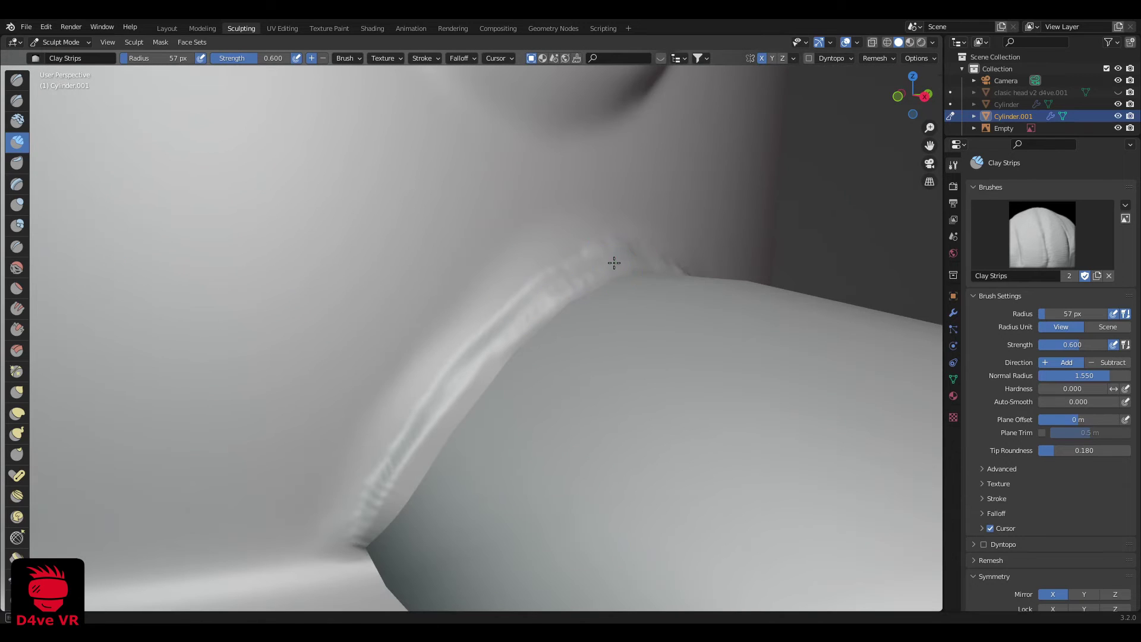
{"action": "mouse_move", "coordinate": [602, 264]}
{"action": "left_mouse_down"}
{"action": "mouse_move", "coordinate": [487, 335]}
{"action": "mouse_move", "coordinate": [441, 401]}
{"action": "left_mouse_up"}
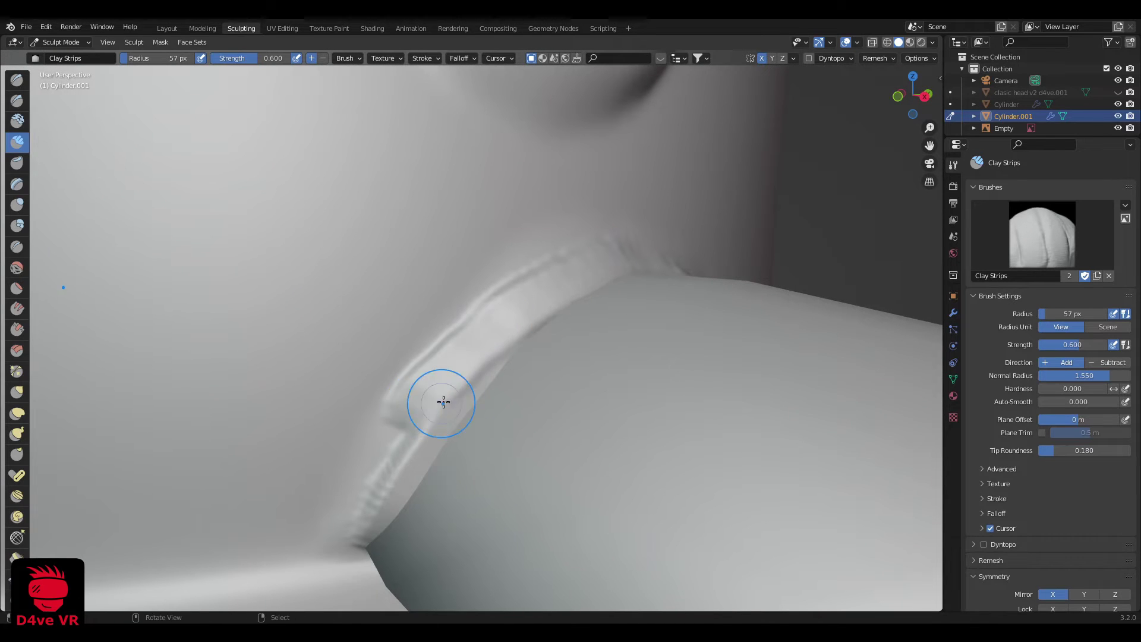
{"action": "key", "text": "ctrl+z"}
{"action": "mouse_move", "coordinate": [510, 336]}
{"action": "left_mouse_down"}
{"action": "mouse_move", "coordinate": [416, 420]}
{"action": "mouse_move", "coordinate": [395, 466]}
{"action": "left_mouse_up"}
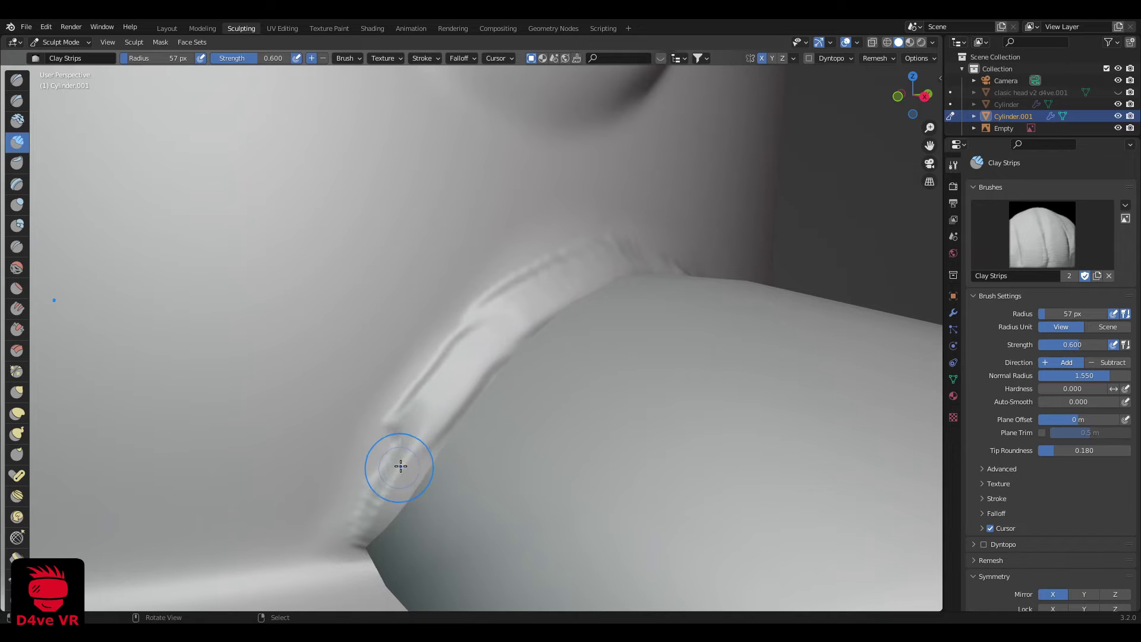
{"action": "middle_click_drag", "start_coordinate": [394, 466], "coordinate": [421, 423]}
{"action": "mouse_move", "coordinate": [420, 422]}
{"action": "left_mouse_down"}
{"action": "mouse_move", "coordinate": [408, 413]}
{"action": "mouse_move", "coordinate": [355, 503]}
{"action": "left_mouse_up"}
Step: Thicken the ridge with overlapping clay strips from the top of the ear down to its rear corner
{"action": "mouse_move", "coordinate": [355, 503]}
{"action": "middle_mouse_down"}
{"action": "mouse_move", "coordinate": [433, 293]}
{"action": "mouse_move", "coordinate": [395, 316]}
{"action": "mouse_move", "coordinate": [298, 273]}
{"action": "middle_mouse_up"}
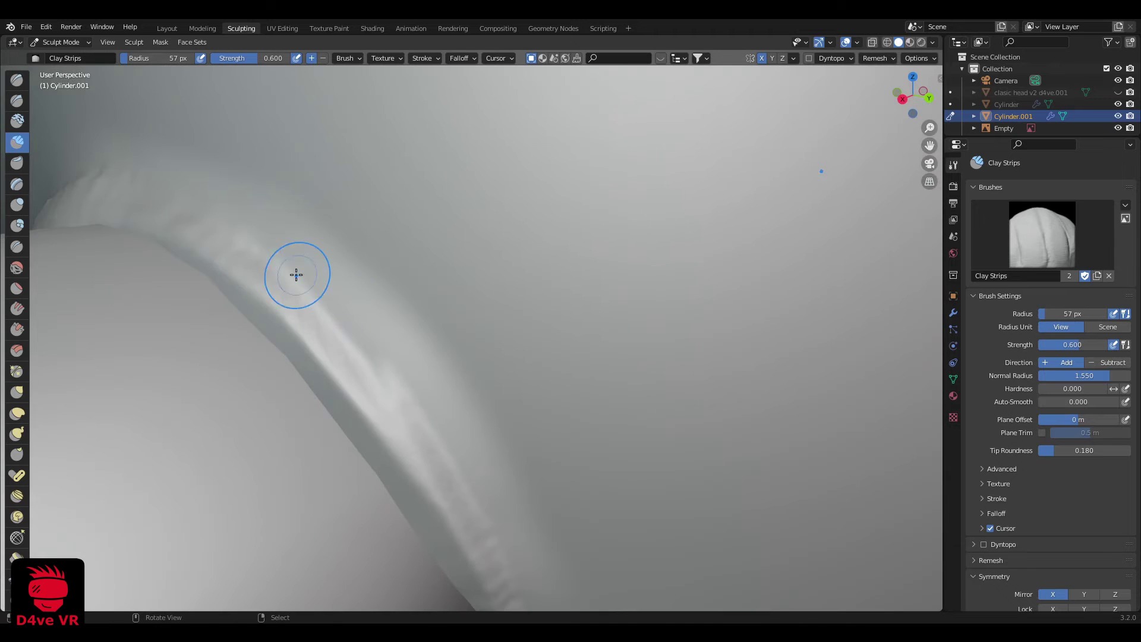
{"action": "mouse_move", "coordinate": [143, 205]}
{"action": "left_mouse_down"}
{"action": "mouse_move", "coordinate": [267, 288]}
{"action": "mouse_move", "coordinate": [424, 462]}
{"action": "left_mouse_up"}
{"action": "middle_click_drag", "start_coordinate": [424, 462], "coordinate": [339, 186]}
{"action": "left_click_drag", "start_coordinate": [339, 186], "coordinate": [420, 377]}
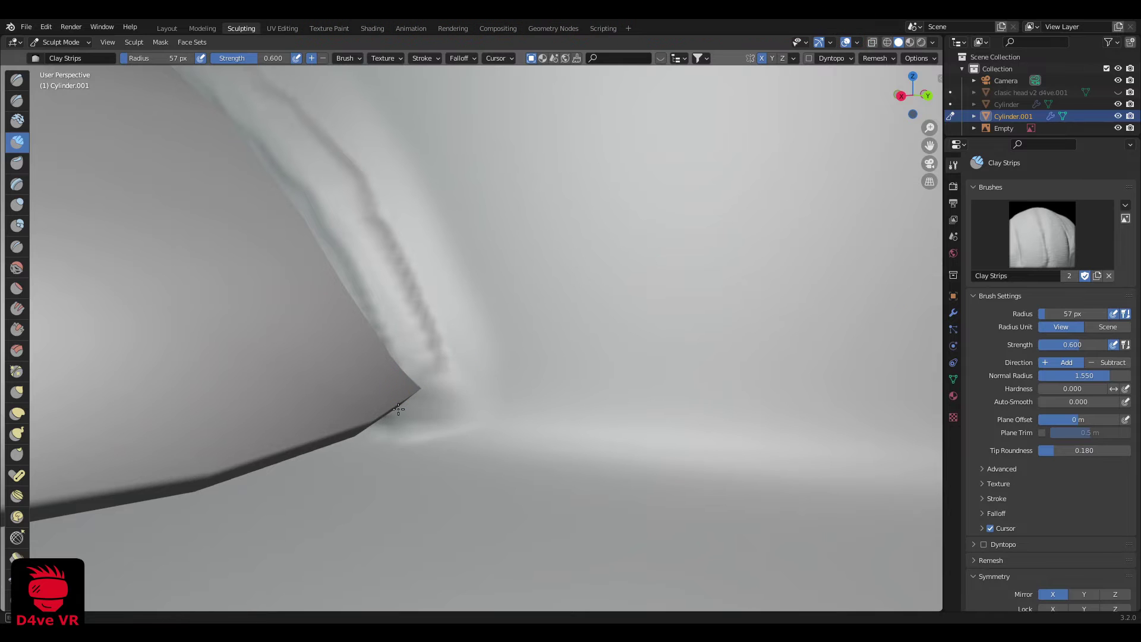
{"action": "mouse_move", "coordinate": [444, 374]}
{"action": "middle_mouse_down"}
{"action": "mouse_move", "coordinate": [450, 401]}
{"action": "mouse_move", "coordinate": [462, 295]}
{"action": "middle_mouse_up"}
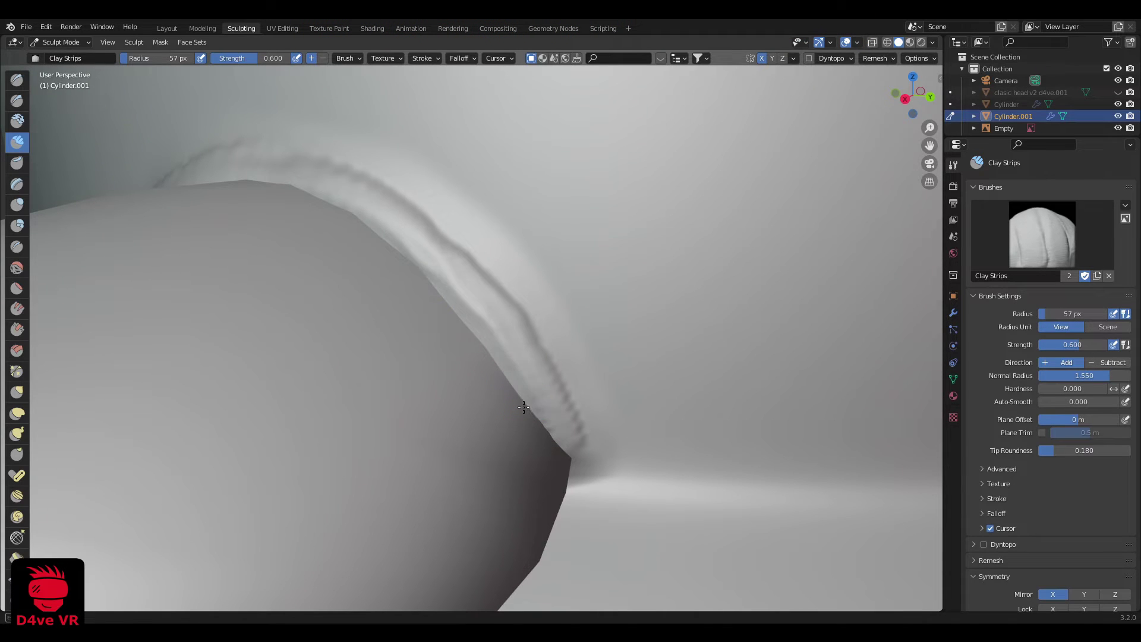
{"action": "mouse_move", "coordinate": [430, 283]}
{"action": "left_mouse_down"}
{"action": "mouse_move", "coordinate": [560, 382]}
{"action": "mouse_move", "coordinate": [544, 363]}
{"action": "left_mouse_up"}
{"action": "mouse_move", "coordinate": [544, 364]}
{"action": "middle_mouse_down"}
{"action": "mouse_move", "coordinate": [518, 318]}
{"action": "mouse_move", "coordinate": [558, 303]}
{"action": "mouse_move", "coordinate": [537, 296]}
{"action": "middle_mouse_up"}
{"action": "left_click_drag", "start_coordinate": [537, 296], "coordinate": [584, 343]}
Step: Smooth the clay strips over the top of the ear and along its rear edge
{"action": "mouse_move", "coordinate": [685, 477]}
{"action": "left_mouse_down", "text": "shift"}
{"action": "mouse_move", "coordinate": [594, 323]}
{"action": "mouse_move", "coordinate": [286, 176]}
{"action": "left_mouse_up", "text": "shift"}
{"action": "left_click_drag", "start_coordinate": [555, 316], "coordinate": [619, 399]}
{"action": "left_click_drag", "start_coordinate": [478, 293], "coordinate": [626, 428]}
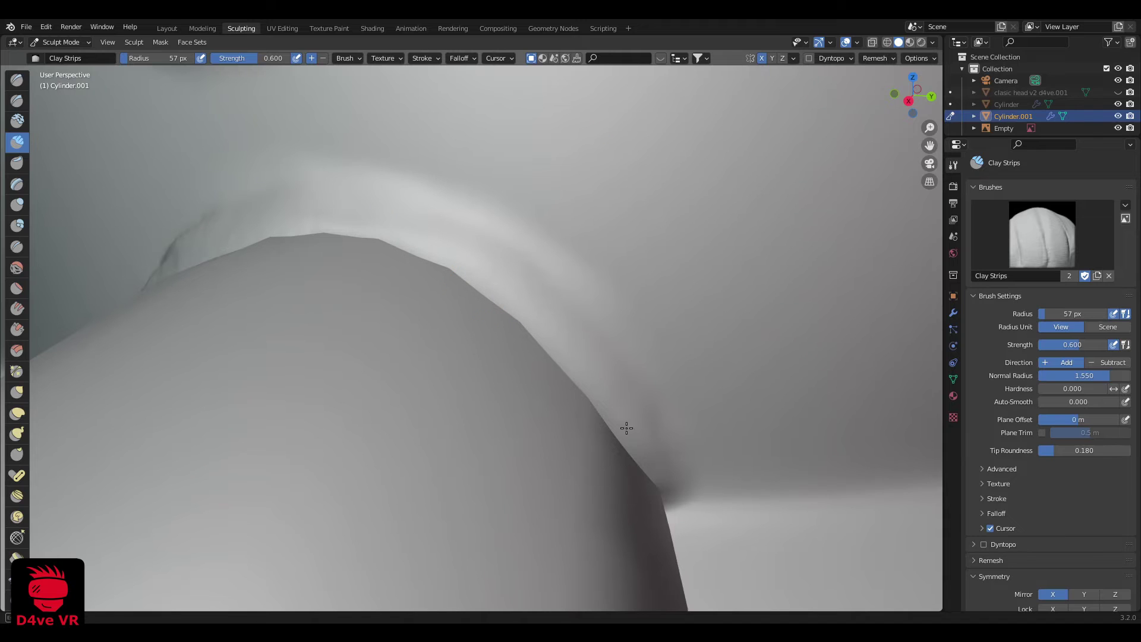
{"action": "middle_click_drag", "start_coordinate": [675, 479], "coordinate": [522, 222]}
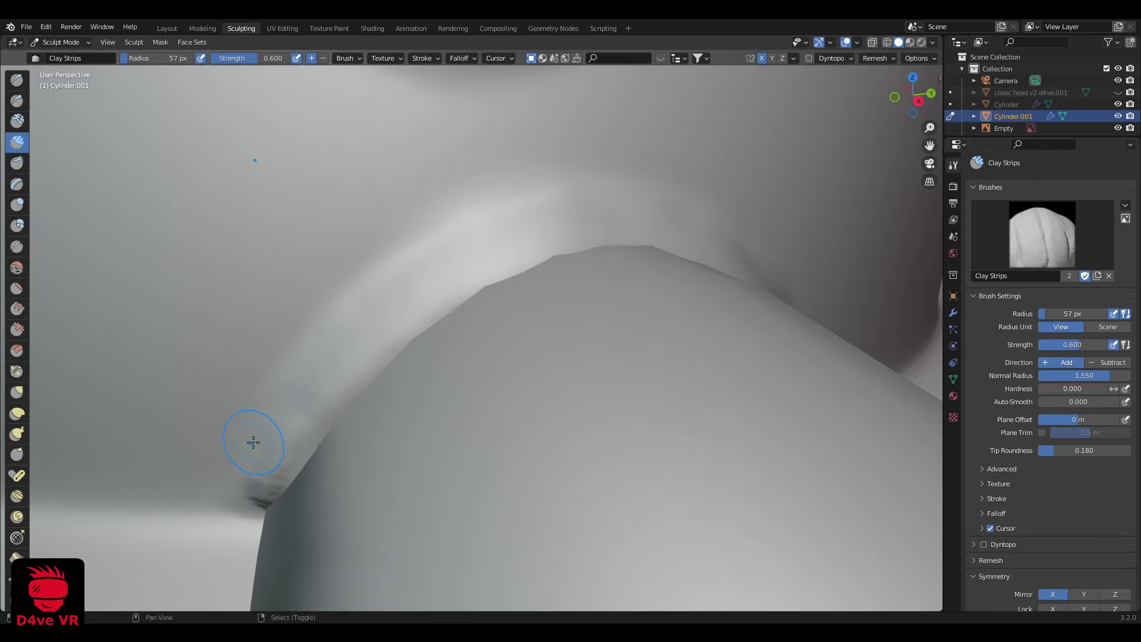
Step: Fill the ear's front corner at the brim with clay and smooth it into the ridge and hat wall
{"action": "mouse_move", "coordinate": [253, 442]}
{"action": "middle_mouse_down"}
{"action": "mouse_move", "coordinate": [479, 325]}
{"action": "mouse_move", "coordinate": [501, 331]}
{"action": "middle_mouse_up"}
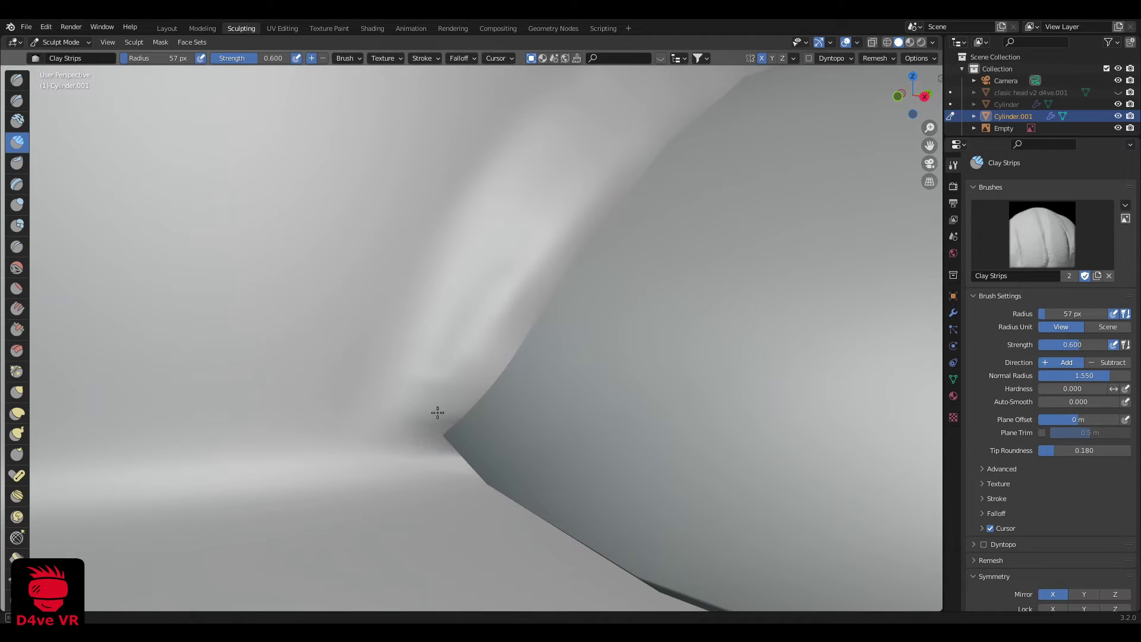
{"action": "mouse_move", "coordinate": [438, 413]}
{"action": "left_mouse_down"}
{"action": "mouse_move", "coordinate": [426, 433]}
{"action": "mouse_move", "coordinate": [438, 433]}
{"action": "left_mouse_up"}
{"action": "middle_click_drag", "start_coordinate": [438, 433], "coordinate": [438, 506], "text": "shift"}
{"action": "mouse_move", "coordinate": [438, 505]}
{"action": "left_mouse_down"}
{"action": "mouse_move", "coordinate": [365, 503]}
{"action": "mouse_move", "coordinate": [362, 474]}
{"action": "mouse_move", "coordinate": [443, 462]}
{"action": "mouse_move", "coordinate": [367, 510]}
{"action": "left_mouse_up"}
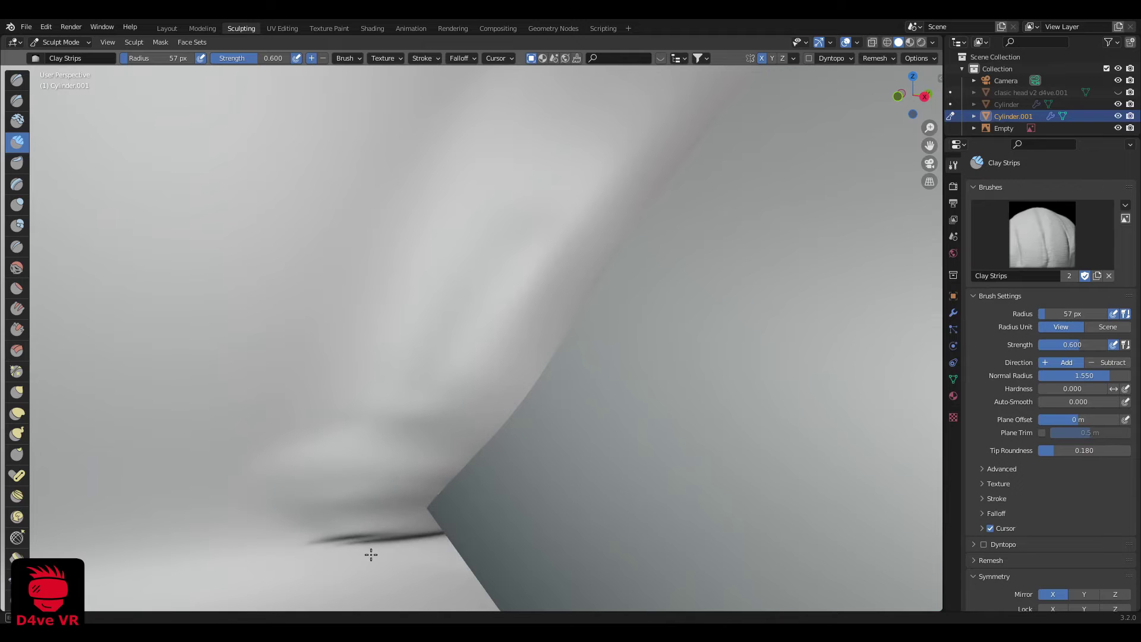
{"action": "left_click_drag", "start_coordinate": [371, 555], "coordinate": [296, 534], "text": "shift"}
{"action": "left_click_drag", "start_coordinate": [367, 394], "coordinate": [482, 410], "text": "shift"}
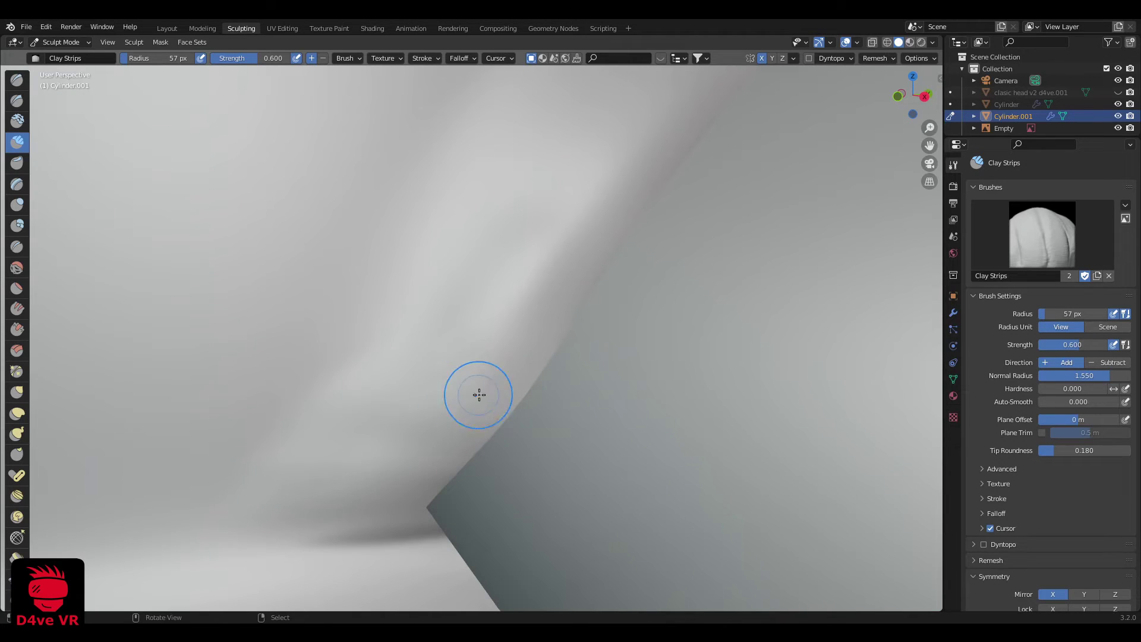
Step: Smooth the whole ridge around the ear, from the front corner over the top to the rear edge
{"action": "scroll", "coordinate": [479, 395], "scroll_direction": "down", "scroll_amount": 5}
{"action": "left_click_drag", "start_coordinate": [483, 335], "coordinate": [524, 289], "text": "shift"}
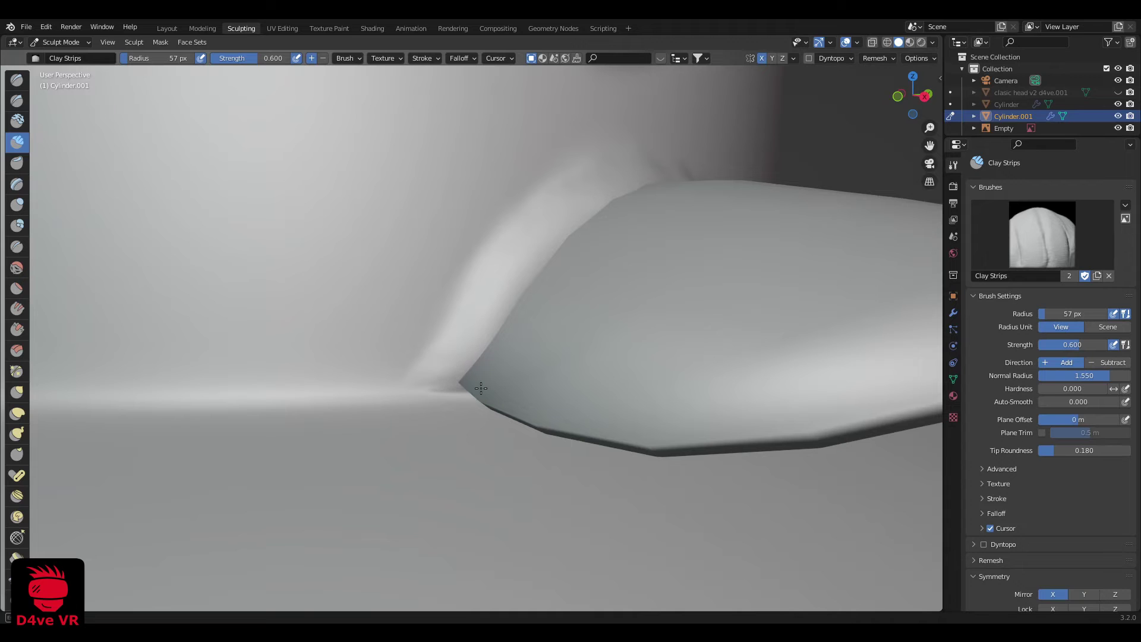
{"action": "left_click_drag", "start_coordinate": [481, 389], "coordinate": [469, 298], "text": "shift"}
{"action": "scroll", "coordinate": [469, 298], "scroll_direction": "down", "scroll_amount": 3}
{"action": "middle_click_drag", "start_coordinate": [538, 293], "coordinate": [489, 309]}
{"action": "mouse_move", "coordinate": [539, 253]}
{"action": "left_mouse_down", "text": "shift"}
{"action": "mouse_move", "coordinate": [387, 252]}
{"action": "mouse_move", "coordinate": [327, 315]}
{"action": "left_mouse_up", "text": "shift"}
{"action": "left_click_drag", "start_coordinate": [551, 279], "coordinate": [444, 253], "text": "shift"}
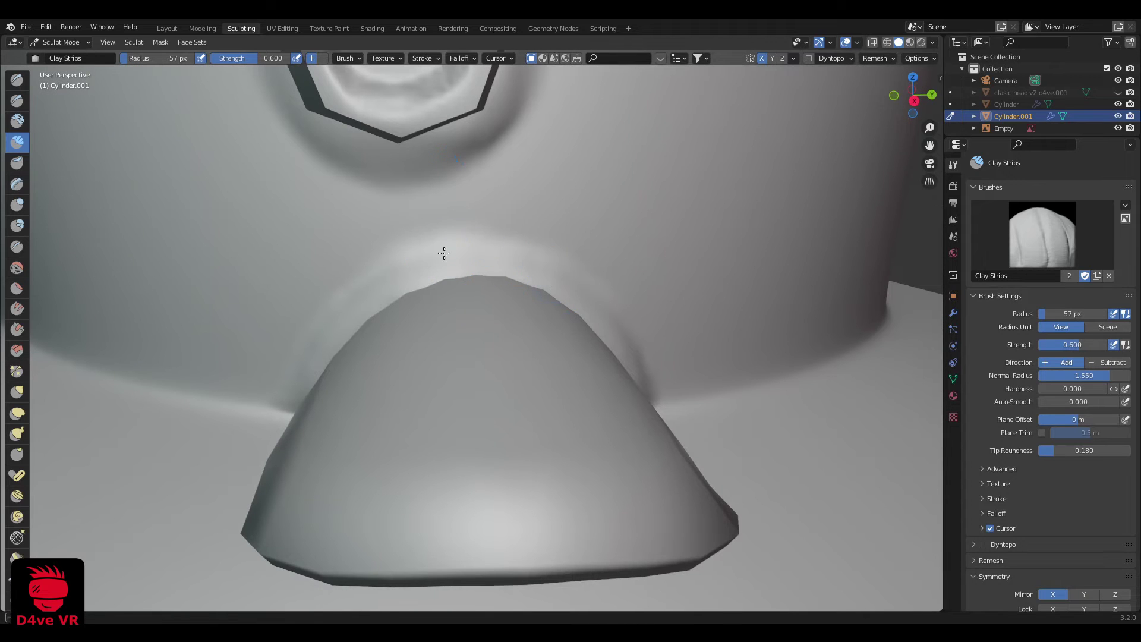
{"action": "middle_click_drag", "start_coordinate": [528, 257], "coordinate": [453, 288]}
{"action": "left_click_drag", "start_coordinate": [453, 287], "coordinate": [505, 384], "text": "shift"}
{"action": "middle_click_drag", "start_coordinate": [416, 388], "coordinate": [516, 354]}
{"action": "scroll", "coordinate": [502, 312], "scroll_direction": "down", "scroll_amount": 3}
{"action": "mouse_move", "coordinate": [500, 308]}
{"action": "left_mouse_down", "text": "shift"}
{"action": "mouse_move", "coordinate": [408, 333]}
{"action": "mouse_move", "coordinate": [387, 413]}
{"action": "left_mouse_up", "text": "shift"}
Step: Switch to the Scrape brush with strength 0.604 and its radius measured in scene units
{"action": "scroll", "coordinate": [387, 418], "scroll_direction": "down", "scroll_amount": 6}
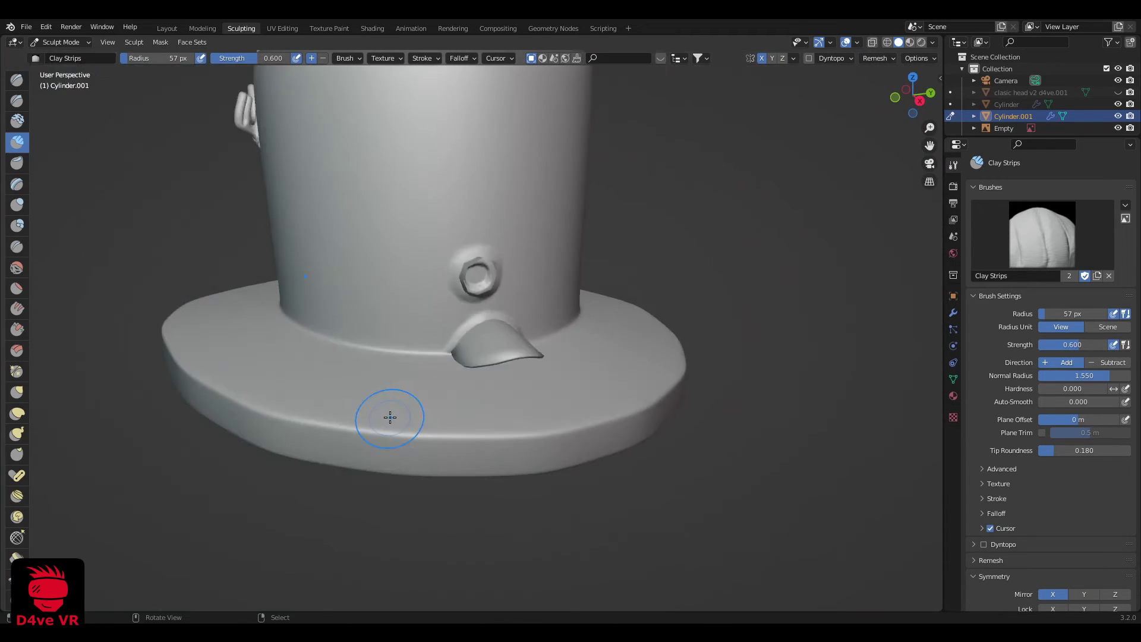
{"action": "middle_click_drag", "start_coordinate": [390, 417], "coordinate": [566, 431]}
{"action": "scroll", "coordinate": [582, 423], "scroll_direction": "down", "scroll_amount": 3}
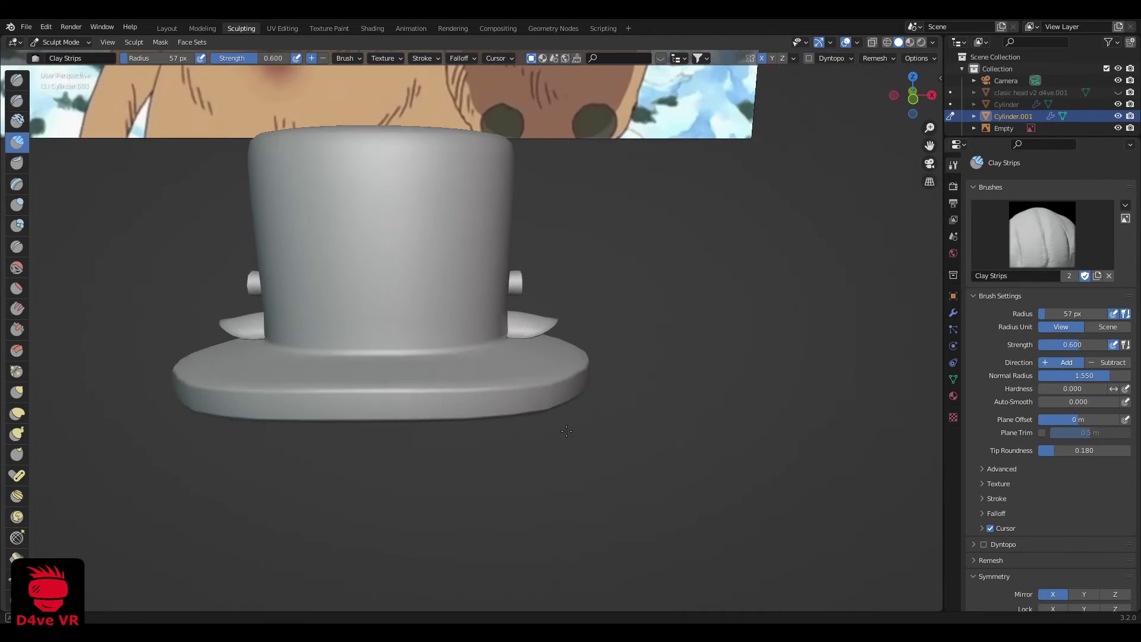
{"action": "key", "text": "KP_1"}
{"action": "middle_click_drag", "start_coordinate": [344, 286], "coordinate": [385, 317], "text": "shift"}
{"action": "middle_click_drag", "start_coordinate": [385, 316], "coordinate": [373, 355]}
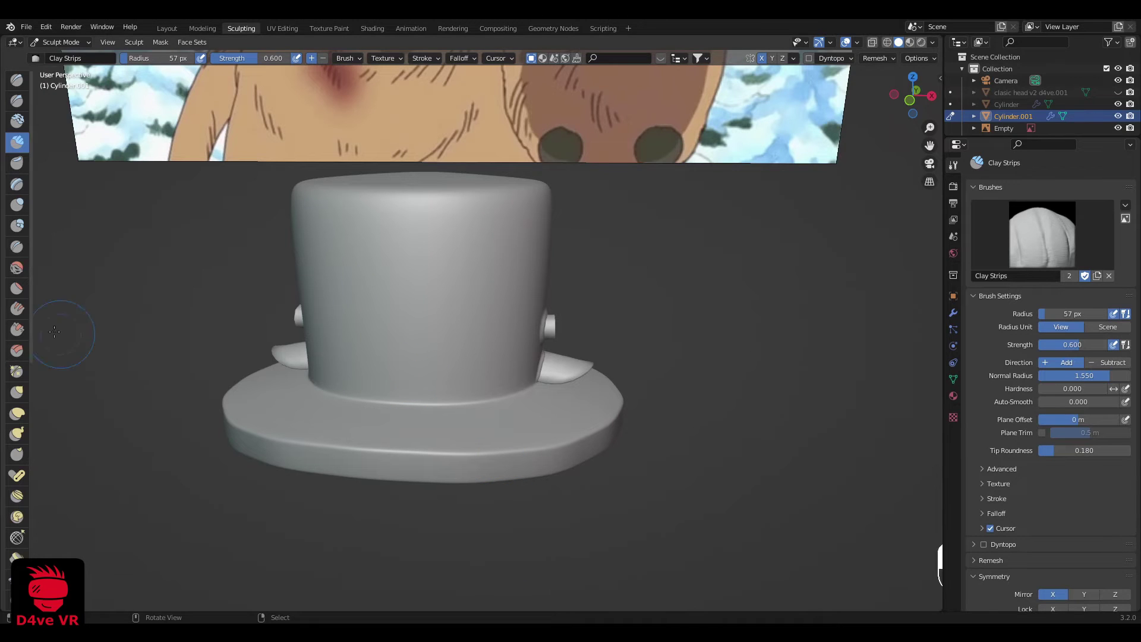
{"action": "left_click", "coordinate": [17, 331]}
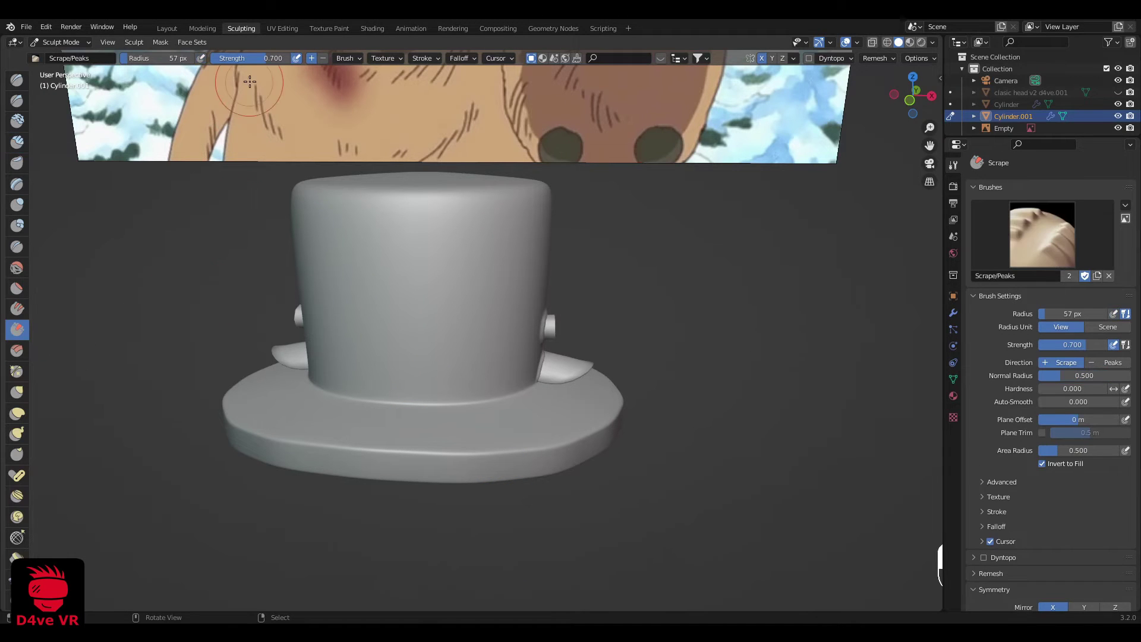
{"action": "scroll", "coordinate": [459, 449], "scroll_direction": "up", "scroll_amount": 3}
{"action": "middle_click_drag", "start_coordinate": [459, 449], "coordinate": [517, 328], "text": "shift"}
{"action": "scroll", "coordinate": [500, 364], "scroll_direction": "up", "scroll_amount": 1}
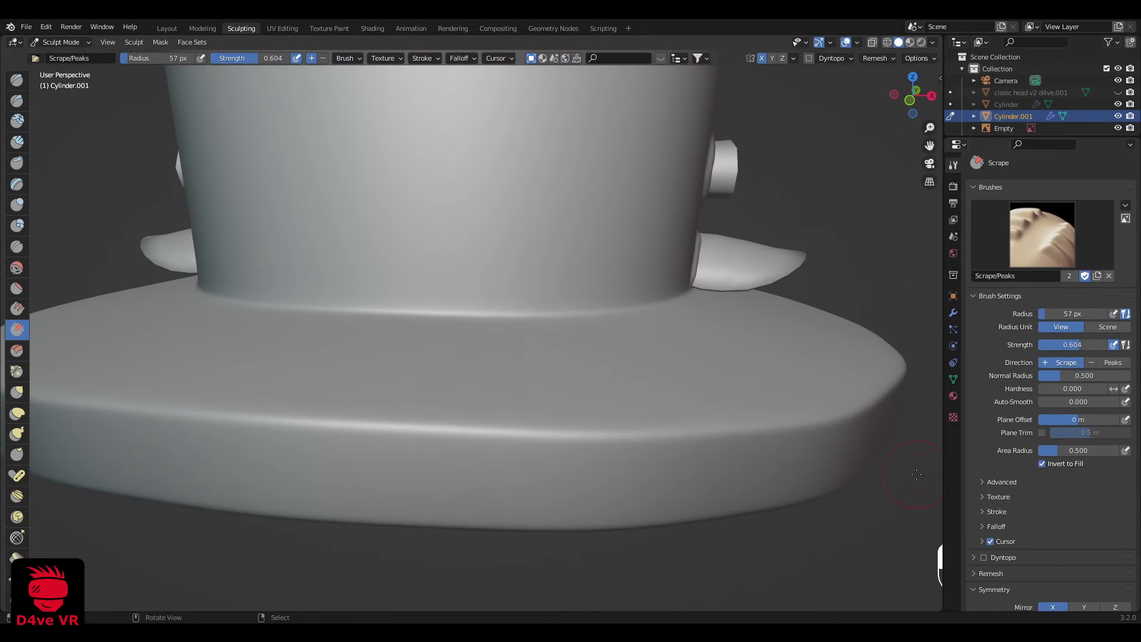
{"action": "left_click", "coordinate": [1108, 327]}
{"action": "scroll", "coordinate": [498, 394], "scroll_direction": "down", "scroll_amount": 2}
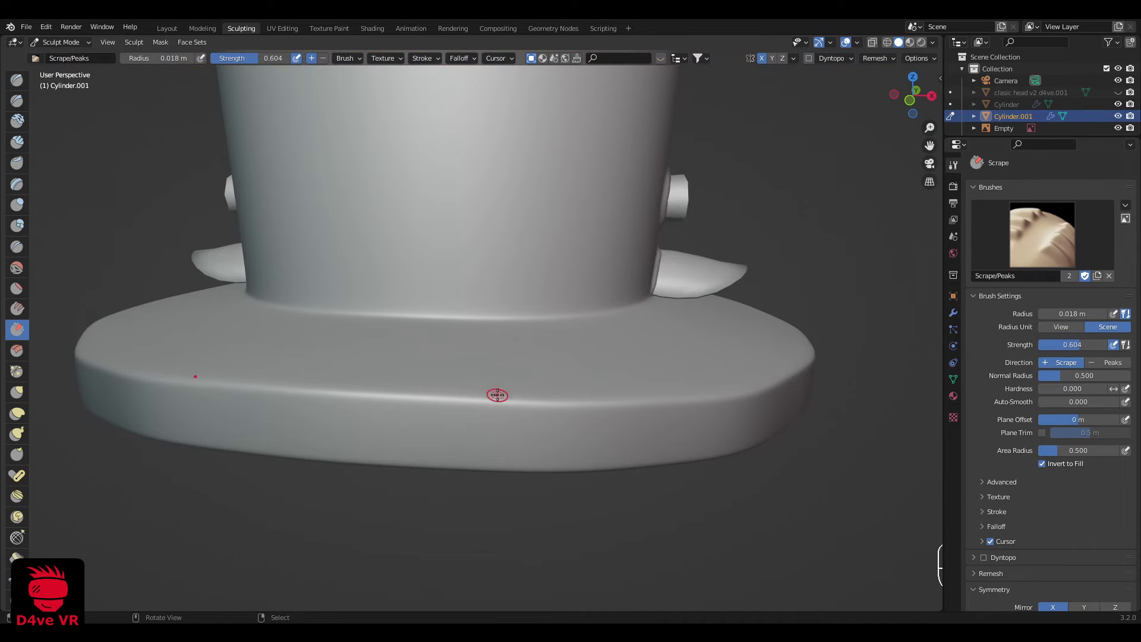
Step: Raise the Scrape strength to 0.862 and scrape a worn notch into the front of the brim's upper edge
{"action": "scroll", "coordinate": [489, 412], "scroll_direction": "up", "scroll_amount": 3}
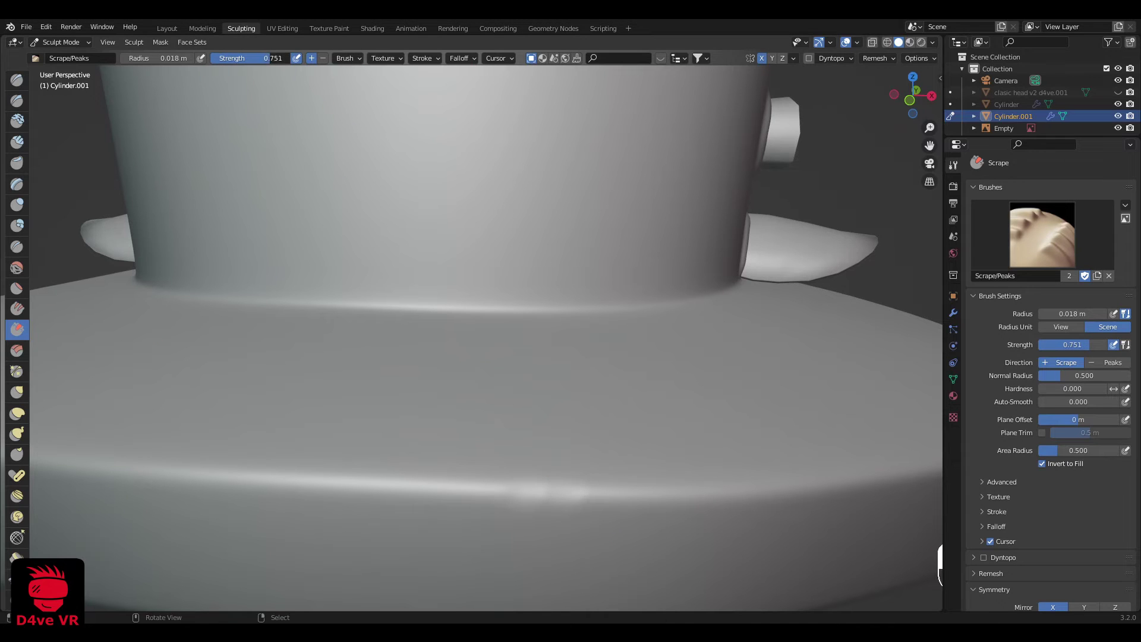
{"action": "scroll", "coordinate": [545, 504], "scroll_direction": "down", "scroll_amount": 3}
{"action": "key", "text": "KP_1"}
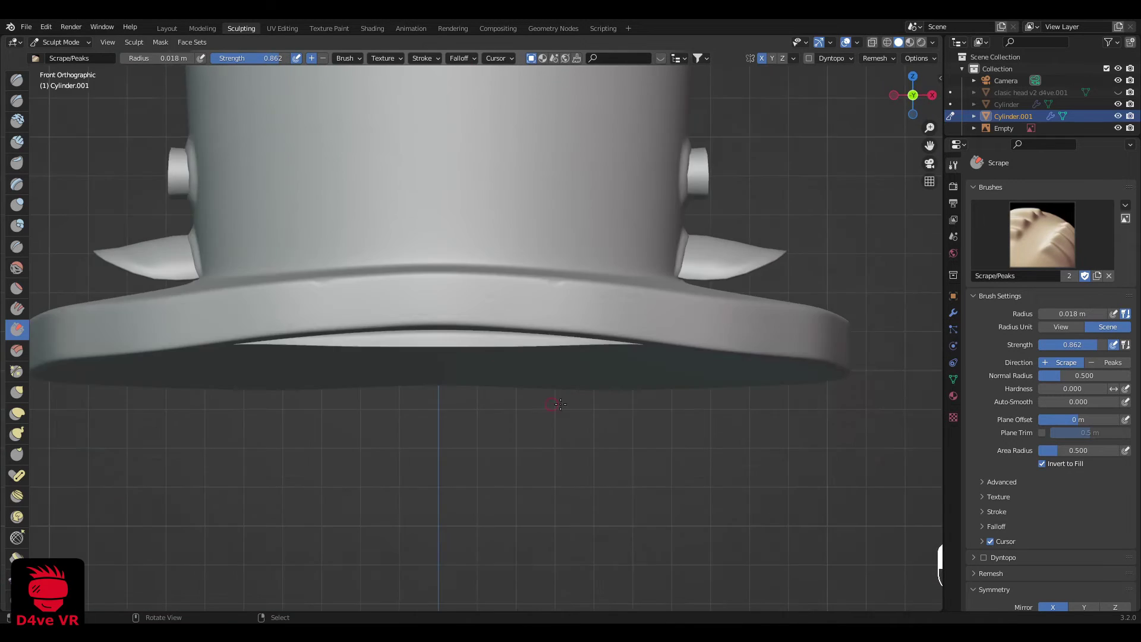
{"action": "scroll", "coordinate": [555, 408], "scroll_direction": "up", "scroll_amount": 4}
{"action": "mouse_move", "coordinate": [556, 407]}
{"action": "middle_mouse_down"}
{"action": "mouse_move", "coordinate": [594, 426]}
{"action": "mouse_move", "coordinate": [554, 385]}
{"action": "middle_mouse_up"}
{"action": "left_click_drag", "start_coordinate": [652, 407], "coordinate": [644, 469]}
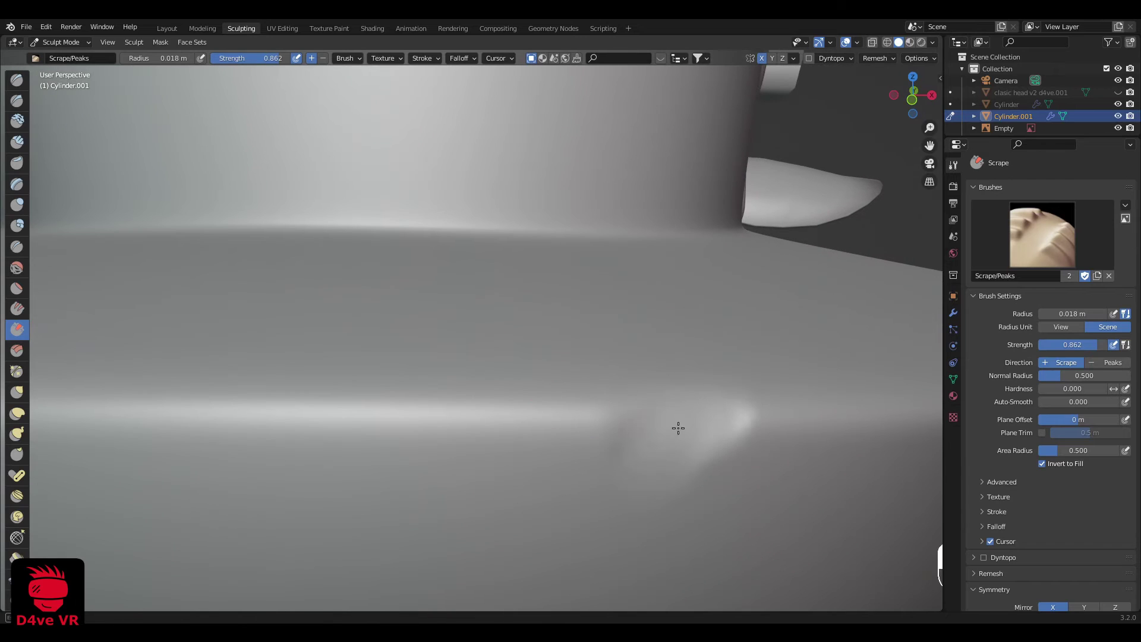
{"action": "left_click_drag", "start_coordinate": [678, 428], "coordinate": [690, 419]}
Step: Scrape more small notches along the brim's upper edge from the front around toward the ear side
{"action": "scroll", "coordinate": [654, 404], "scroll_direction": "down", "scroll_amount": 4}
{"action": "scroll", "coordinate": [553, 378], "scroll_direction": "up", "scroll_amount": 1}
{"action": "middle_click_drag", "start_coordinate": [579, 384], "coordinate": [523, 377]}
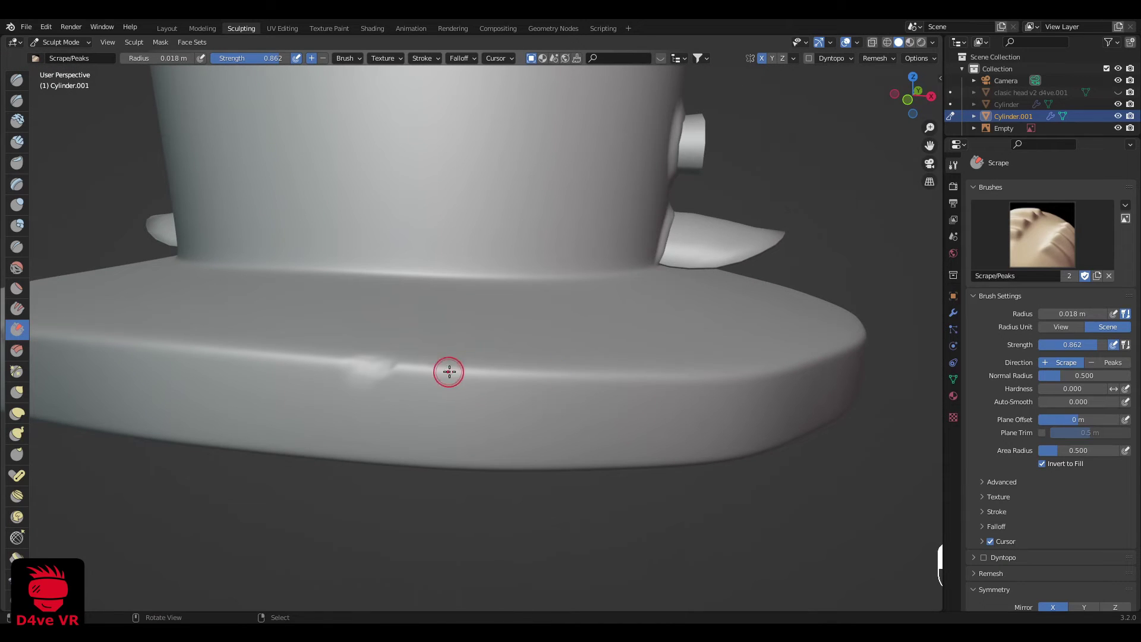
{"action": "left_click_drag", "start_coordinate": [449, 371], "coordinate": [468, 394]}
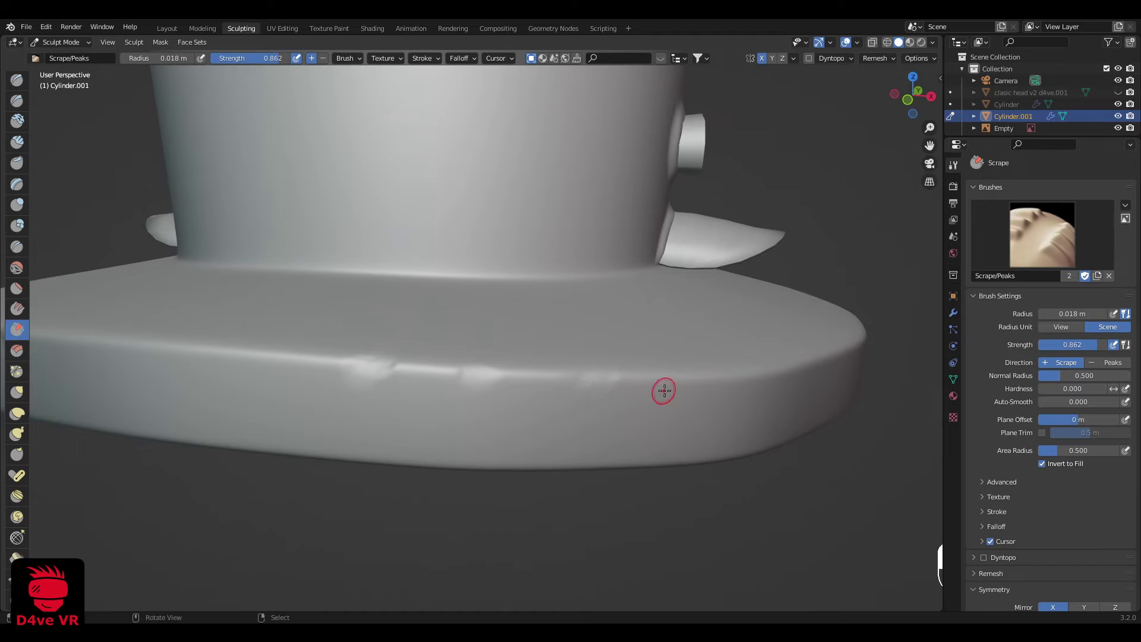
{"action": "mouse_move", "coordinate": [665, 391]}
{"action": "middle_mouse_down"}
{"action": "mouse_move", "coordinate": [566, 381]}
{"action": "mouse_move", "coordinate": [485, 430]}
{"action": "mouse_move", "coordinate": [532, 384]}
{"action": "mouse_move", "coordinate": [581, 427]}
{"action": "mouse_move", "coordinate": [573, 446]}
{"action": "mouse_move", "coordinate": [521, 378]}
{"action": "mouse_move", "coordinate": [595, 403]}
{"action": "mouse_move", "coordinate": [733, 415]}
{"action": "middle_mouse_up"}
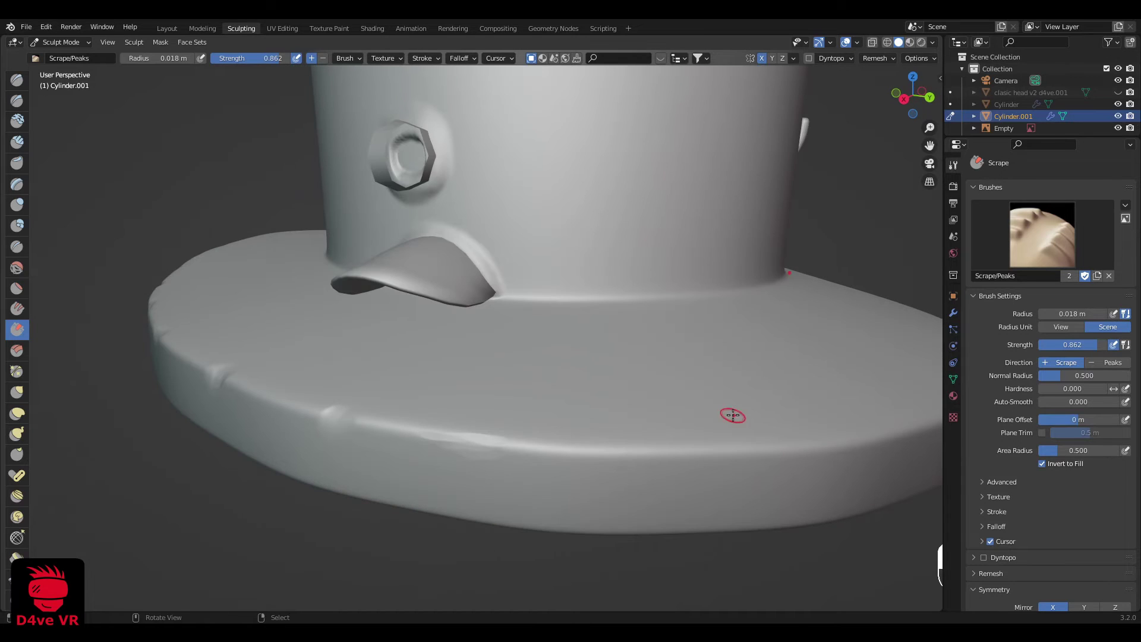
Step: Continue scraping notches along the brim's upper edge behind the ear toward the back of the hat
{"action": "middle_click_drag", "start_coordinate": [643, 456], "coordinate": [612, 408]}
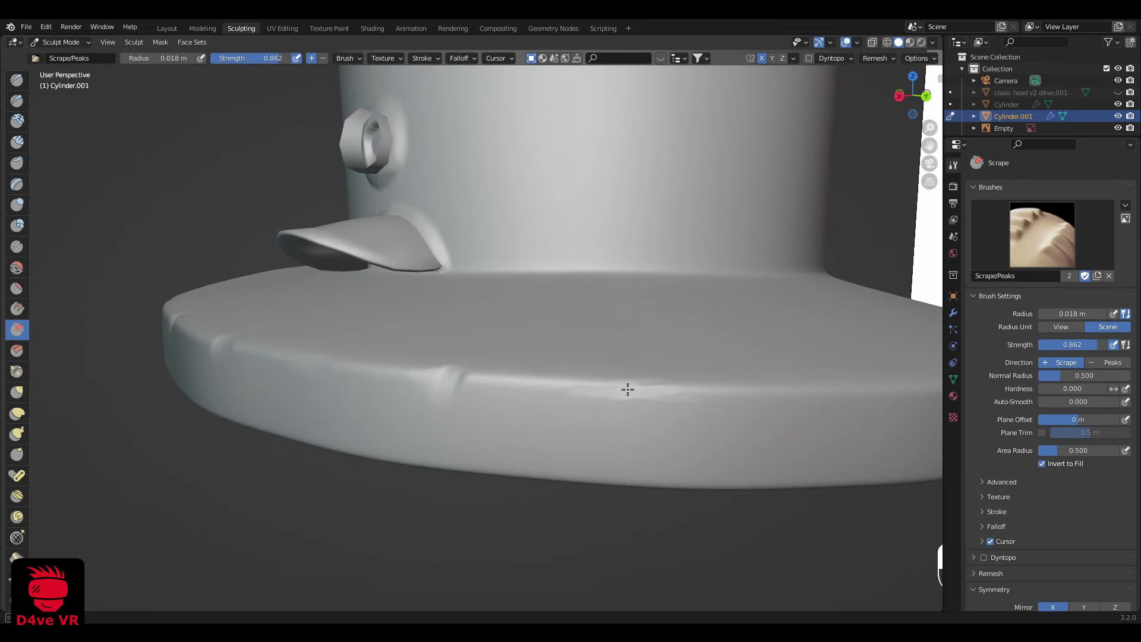
{"action": "middle_click_drag", "start_coordinate": [710, 416], "coordinate": [507, 473]}
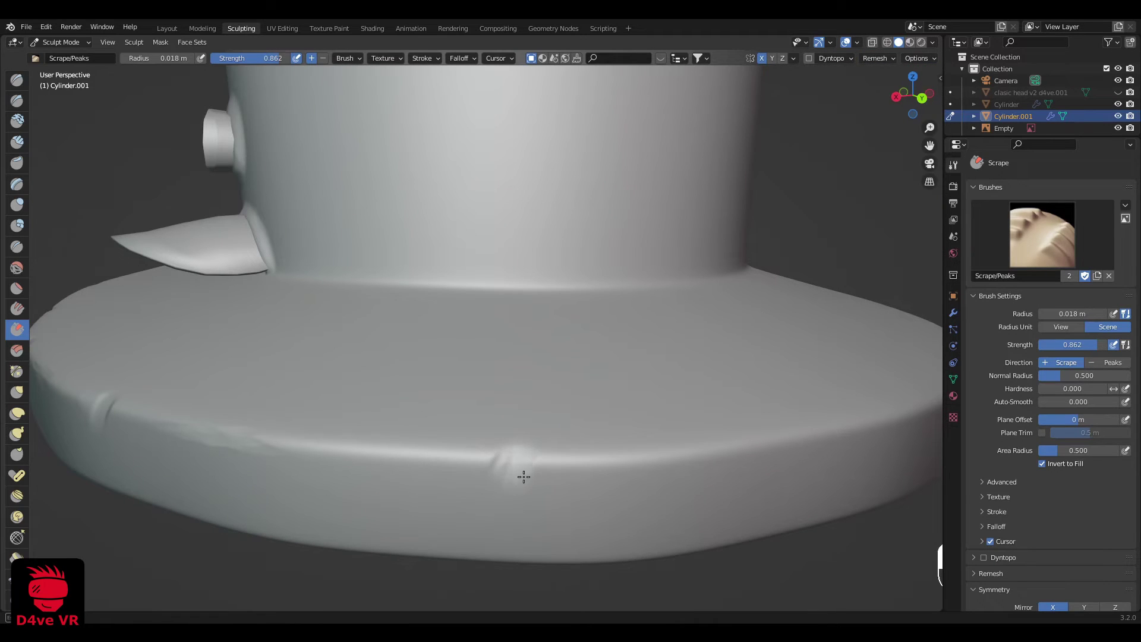
{"action": "left_click_drag", "start_coordinate": [505, 448], "coordinate": [509, 445]}
{"action": "scroll", "coordinate": [594, 407], "scroll_direction": "down", "scroll_amount": 2}
{"action": "scroll", "coordinate": [627, 395], "scroll_direction": "up", "scroll_amount": 1}
Step: Scrape additional notches into the brim's upper edge at the back and rear side of the hat
{"action": "middle_click_drag", "start_coordinate": [684, 401], "coordinate": [657, 397]}
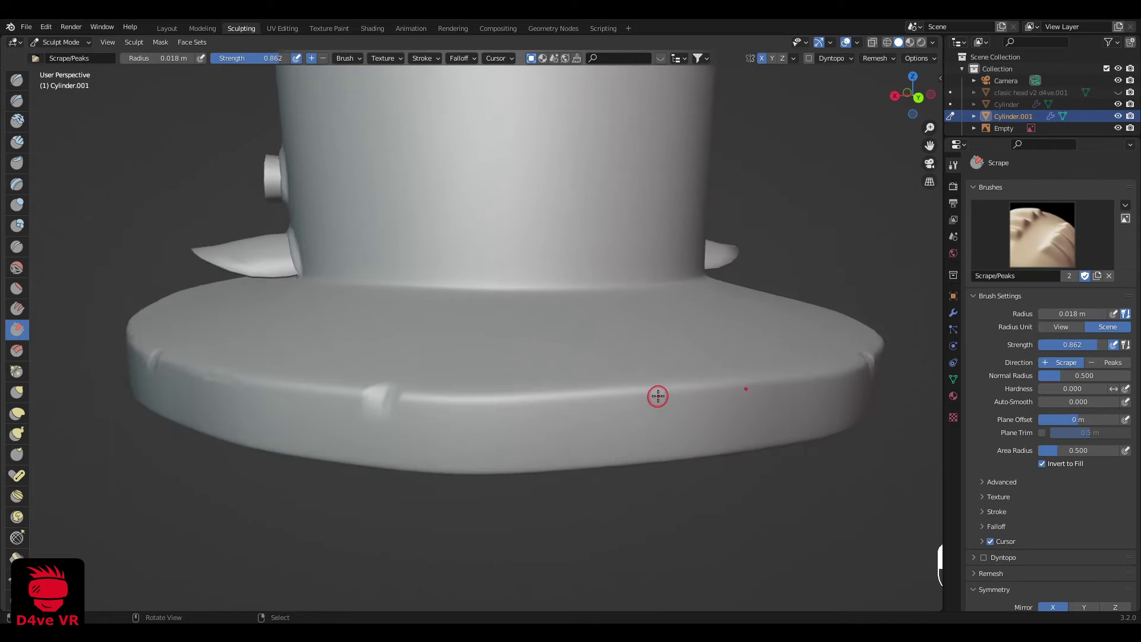
{"action": "scroll", "coordinate": [594, 404], "scroll_direction": "up", "scroll_amount": 1}
{"action": "left_click_drag", "start_coordinate": [599, 416], "coordinate": [618, 402]}
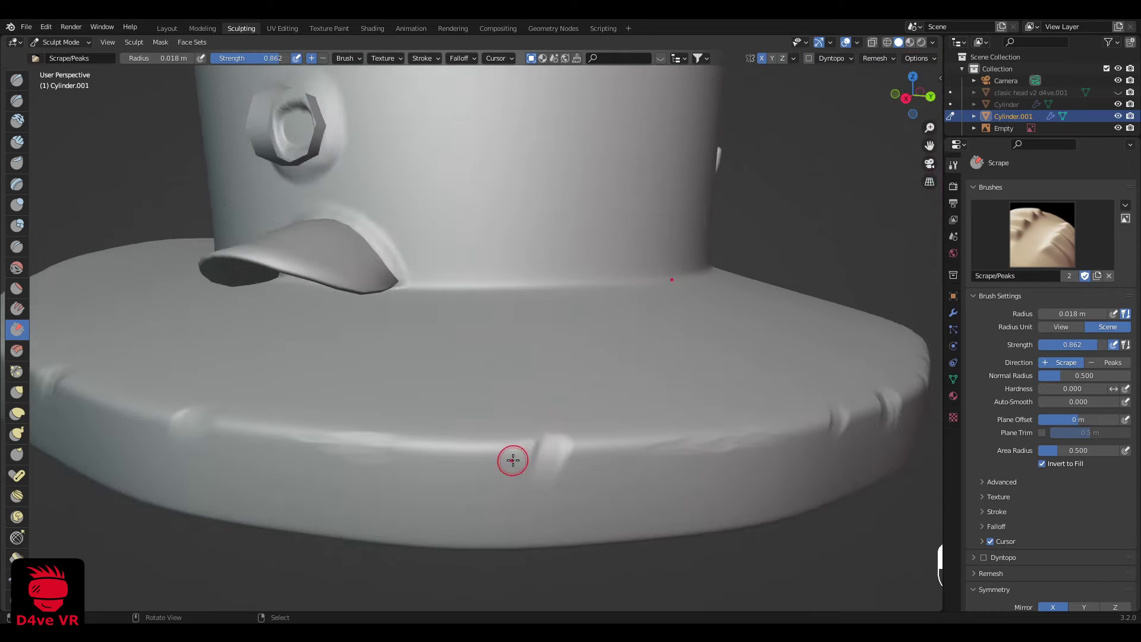
Step: Review the notched brim from the side and front, and scrape one more shallow nick near the front centre
{"action": "scroll", "coordinate": [513, 460], "scroll_direction": "down", "scroll_amount": 4}
{"action": "middle_click_drag", "start_coordinate": [580, 457], "coordinate": [567, 436]}
{"action": "scroll", "coordinate": [567, 436], "scroll_direction": "up", "scroll_amount": 3}
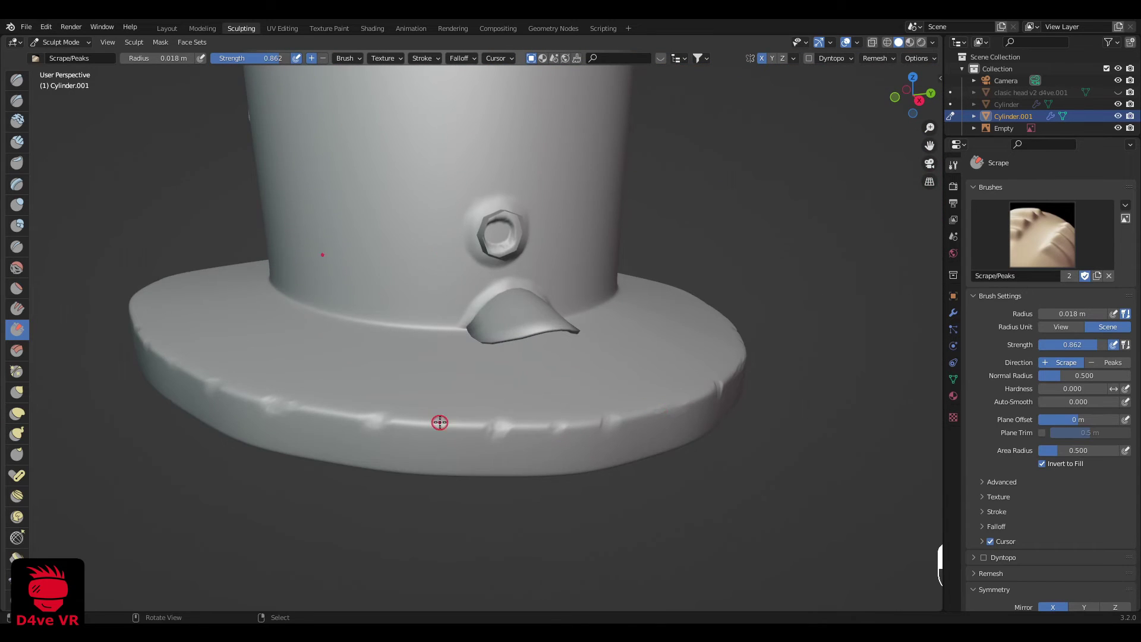
{"action": "middle_click_drag", "start_coordinate": [440, 422], "coordinate": [433, 383]}
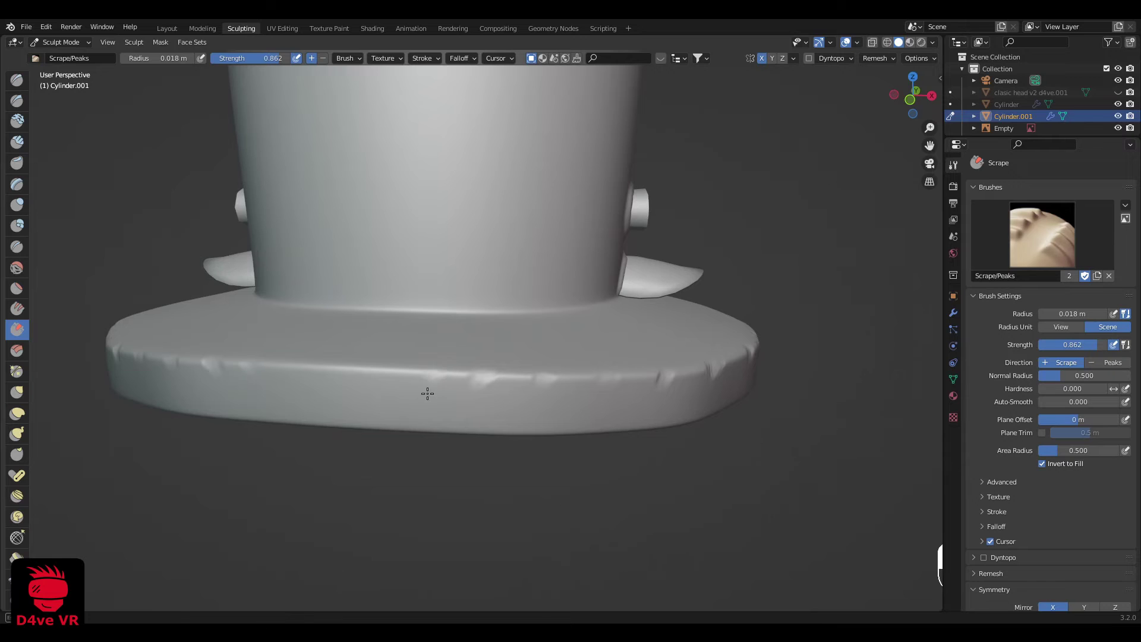
{"action": "middle_click_drag", "start_coordinate": [440, 449], "coordinate": [492, 428]}
{"action": "scroll", "coordinate": [476, 434], "scroll_direction": "up", "scroll_amount": 1}
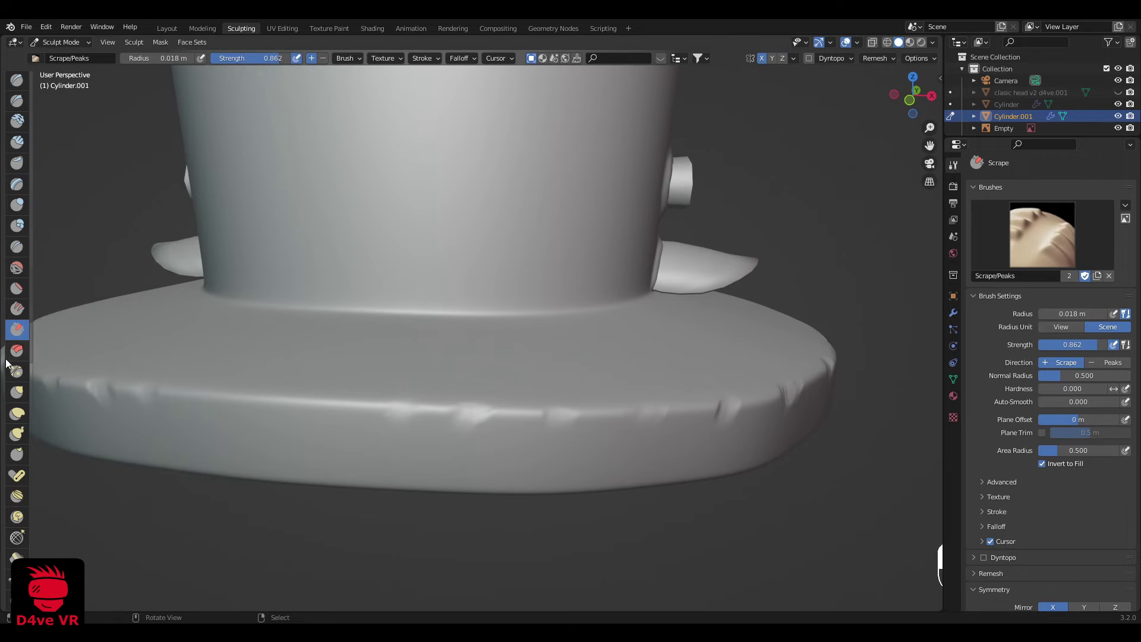
Step: Smooth the scraped notches along the brim's upper edge from the front toward the ear side
{"action": "left_click", "coordinate": [16, 267]}
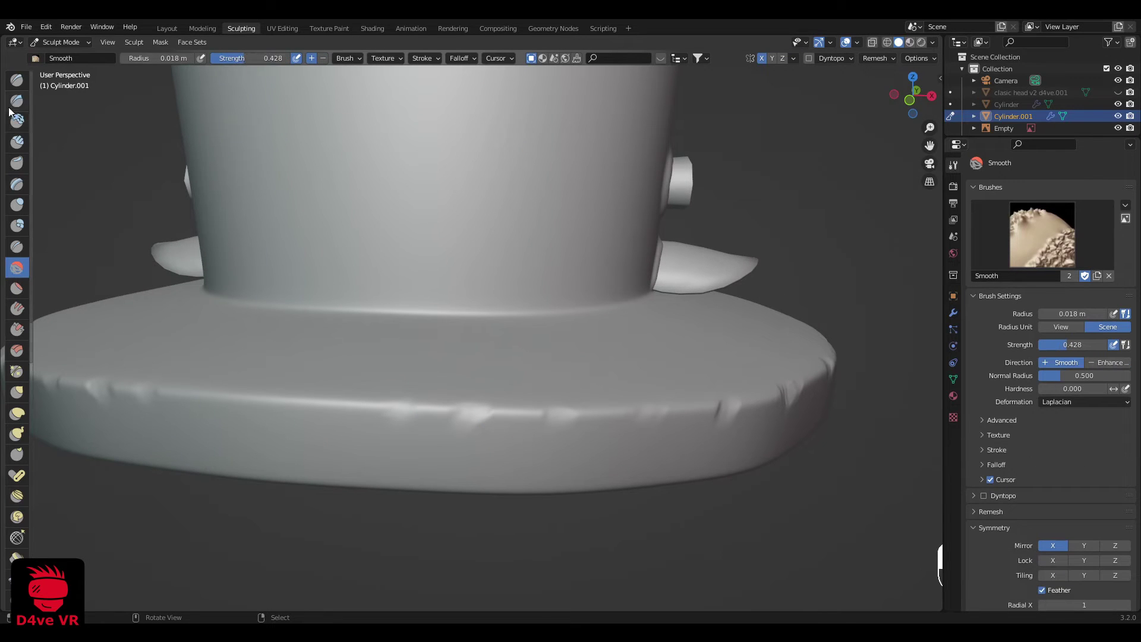
{"action": "left_click", "coordinate": [16, 329]}
{"action": "scroll", "coordinate": [596, 476], "scroll_direction": "up", "scroll_amount": 2}
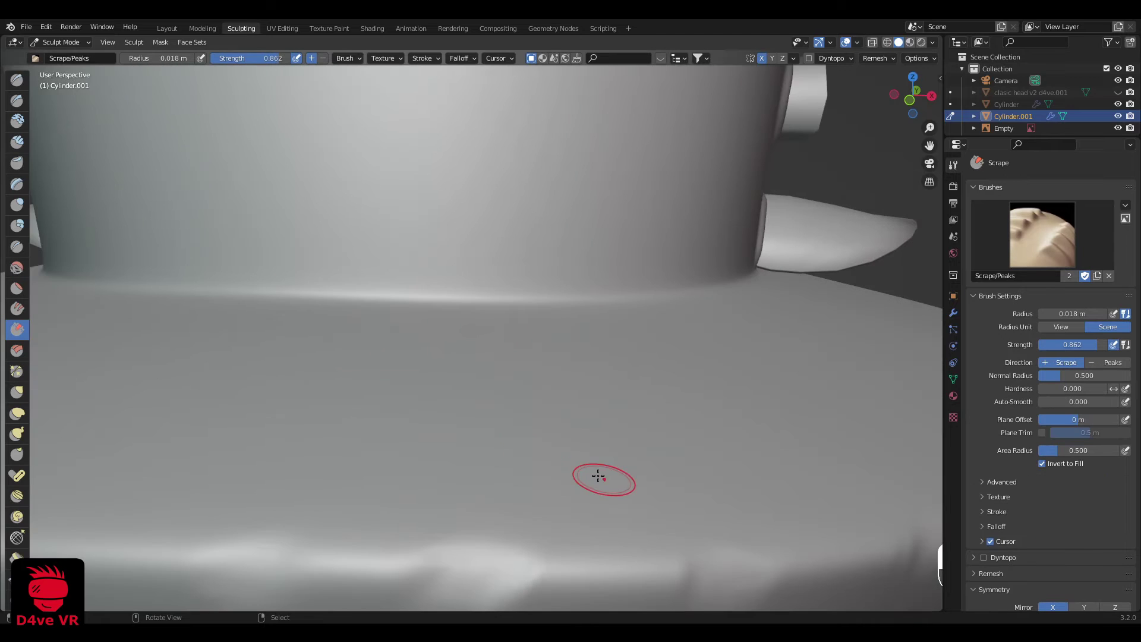
{"action": "scroll", "coordinate": [515, 456], "scroll_direction": "down", "scroll_amount": 1}
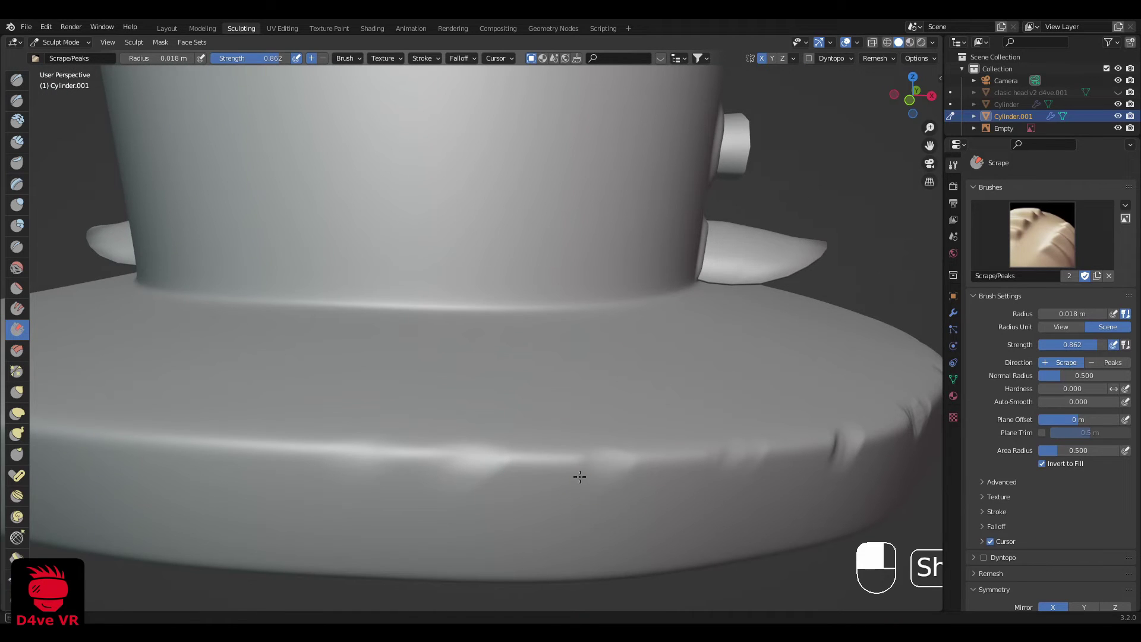
{"action": "mouse_move", "coordinate": [608, 475]}
{"action": "middle_mouse_down"}
{"action": "mouse_move", "coordinate": [630, 470]}
{"action": "mouse_move", "coordinate": [595, 480]}
{"action": "middle_mouse_up"}
{"action": "scroll", "coordinate": [729, 476], "scroll_direction": "down", "scroll_amount": 4}
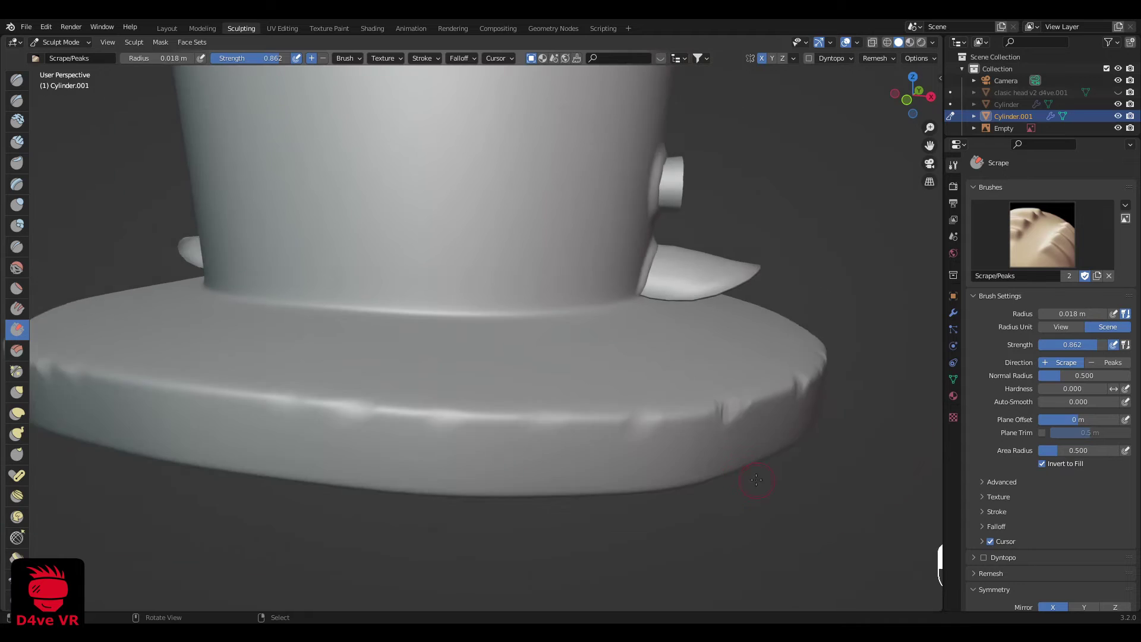
{"action": "scroll", "coordinate": [701, 405], "scroll_direction": "up", "scroll_amount": 4}
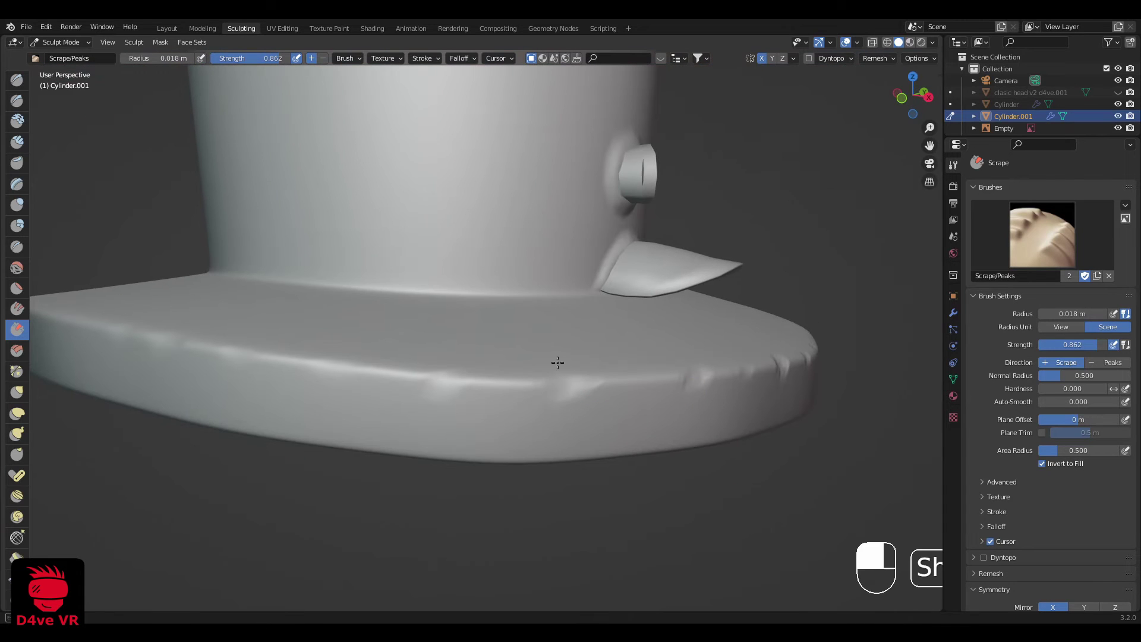
{"action": "middle_click_drag", "start_coordinate": [568, 383], "coordinate": [452, 435]}
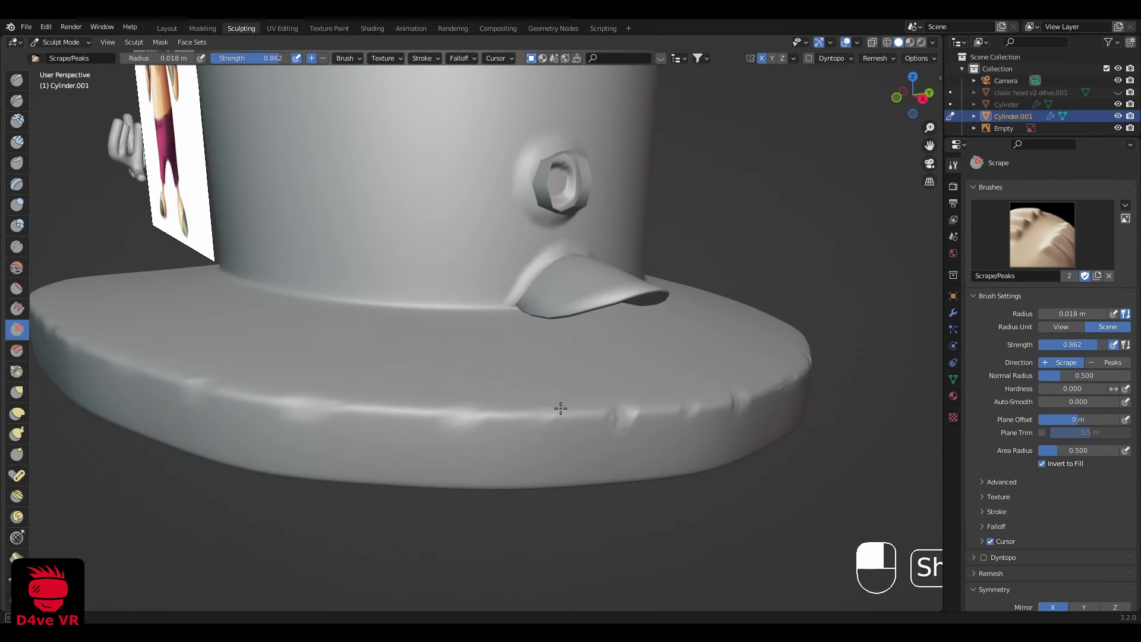
{"action": "left_click_drag", "start_coordinate": [561, 409], "coordinate": [618, 411], "text": "shift"}
{"action": "mouse_move", "coordinate": [634, 406]}
{"action": "left_mouse_down", "text": "shift"}
{"action": "mouse_move", "coordinate": [612, 417]}
{"action": "mouse_move", "coordinate": [633, 426]}
{"action": "left_mouse_up", "text": "shift"}
Step: Soften the notches on the brim's upper edge directly below the ear
{"action": "middle_click_drag", "start_coordinate": [624, 428], "coordinate": [591, 429]}
{"action": "scroll", "coordinate": [485, 445], "scroll_direction": "up", "scroll_amount": 2}
{"action": "left_click_drag", "start_coordinate": [475, 455], "coordinate": [452, 445], "text": "shift"}
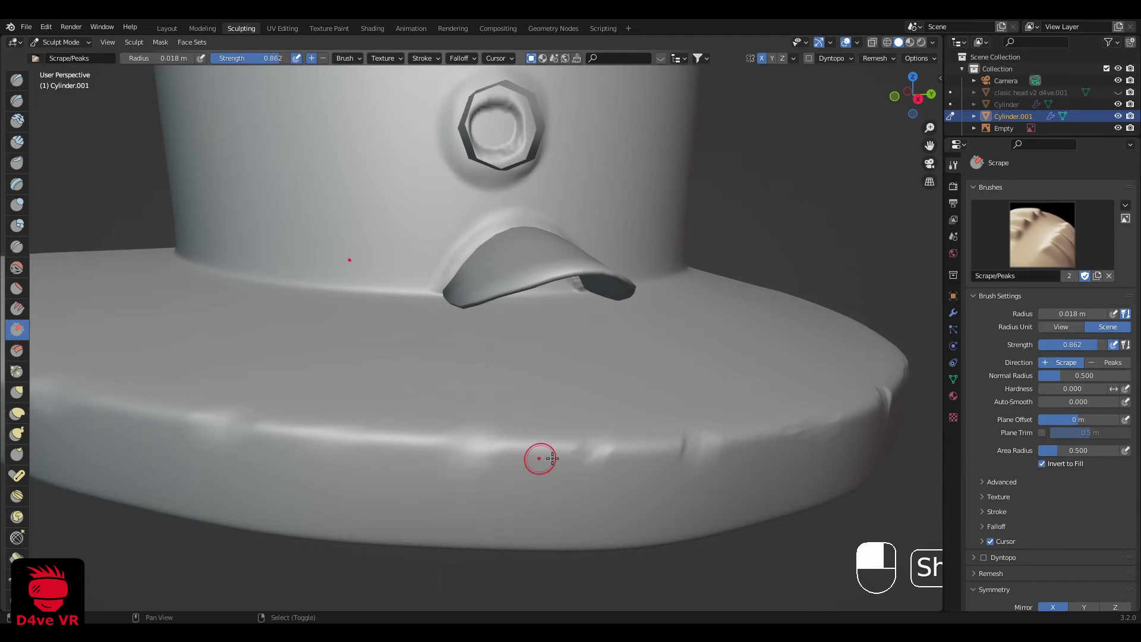
{"action": "left_click_drag", "start_coordinate": [553, 459], "coordinate": [585, 457], "text": "shift"}
{"action": "mouse_move", "coordinate": [712, 438]}
{"action": "middle_mouse_down"}
{"action": "mouse_move", "coordinate": [683, 461]}
{"action": "mouse_move", "coordinate": [467, 469]}
{"action": "mouse_move", "coordinate": [654, 475]}
{"action": "middle_mouse_up"}
{"action": "middle_click_drag", "start_coordinate": [591, 459], "coordinate": [737, 477]}
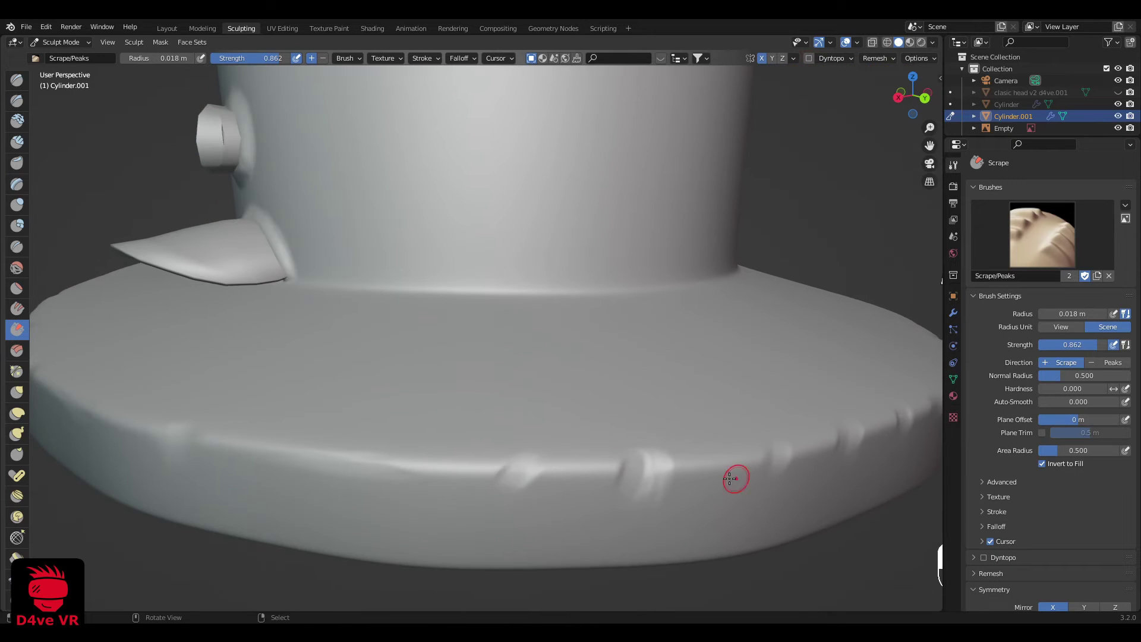
Step: Smooth the notches along the brim's upper edge behind the ear and around to the back
{"action": "scroll", "coordinate": [650, 495], "scroll_direction": "down", "scroll_amount": 6}
{"action": "middle_click_drag", "start_coordinate": [651, 495], "coordinate": [734, 487]}
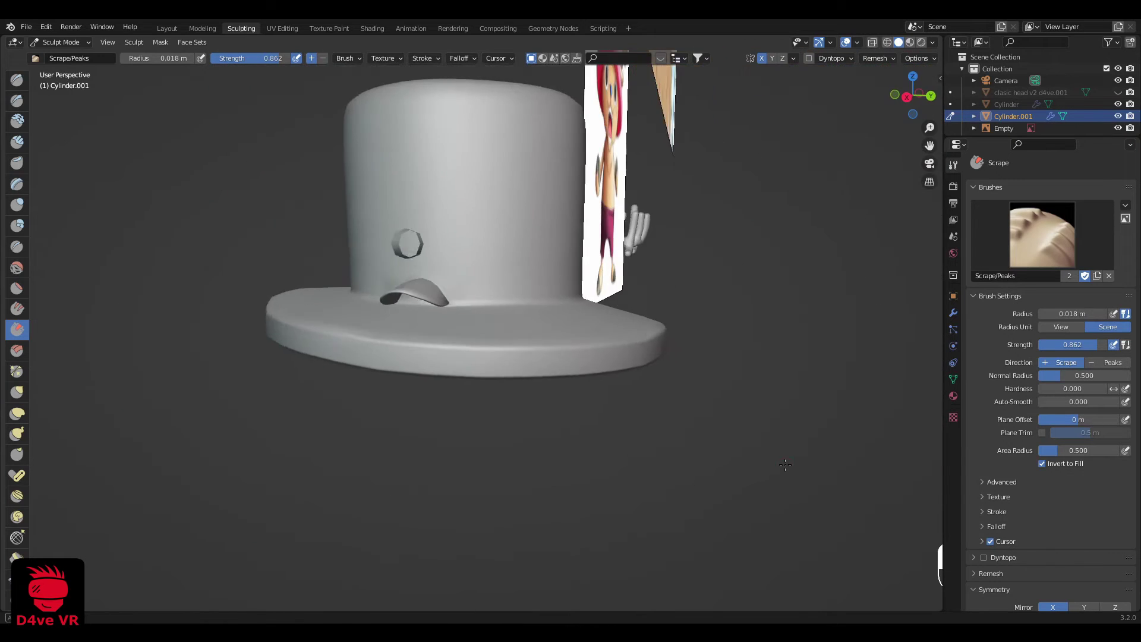
{"action": "scroll", "coordinate": [713, 440], "scroll_direction": "up", "scroll_amount": 3}
{"action": "scroll", "coordinate": [701, 428], "scroll_direction": "up", "scroll_amount": 5}
{"action": "middle_click_drag", "start_coordinate": [760, 431], "coordinate": [659, 428]}
{"action": "mouse_move", "coordinate": [481, 414]}
{"action": "left_mouse_down"}
{"action": "mouse_move", "coordinate": [483, 427]}
{"action": "mouse_move", "coordinate": [464, 420]}
{"action": "left_mouse_up"}
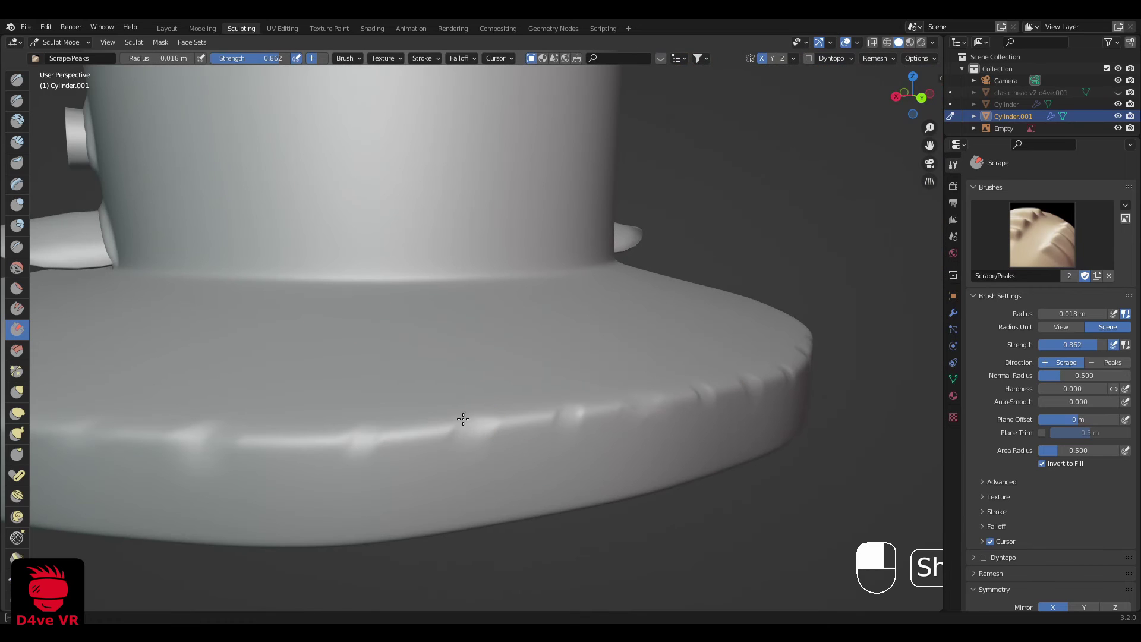
{"action": "middle_click_drag", "start_coordinate": [713, 410], "coordinate": [493, 454]}
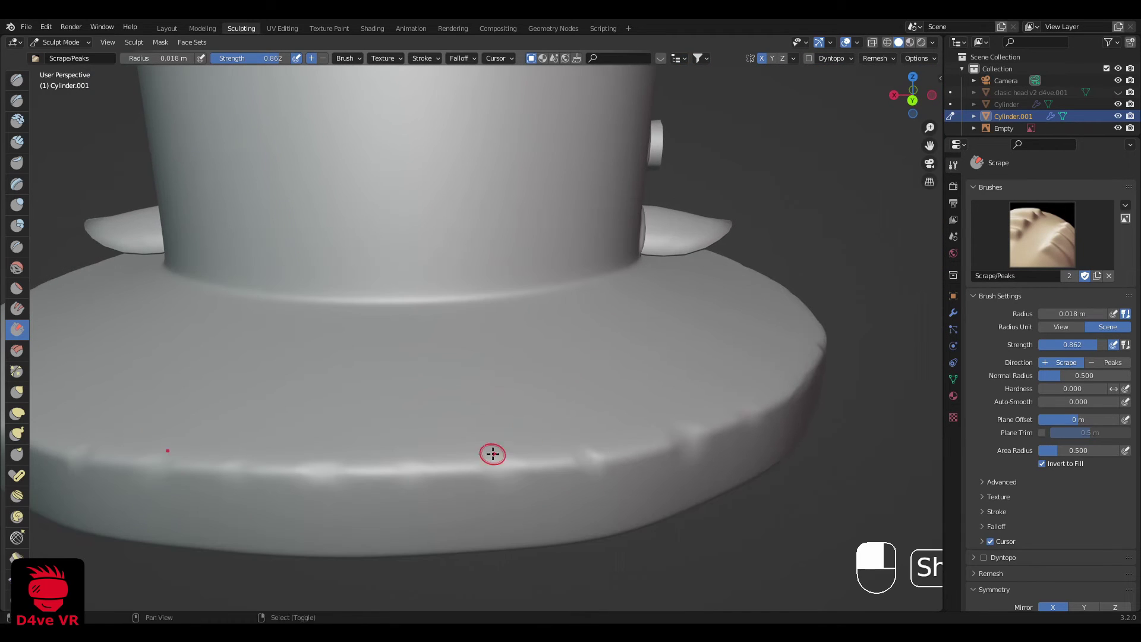
{"action": "middle_click_drag", "start_coordinate": [695, 434], "coordinate": [673, 412]}
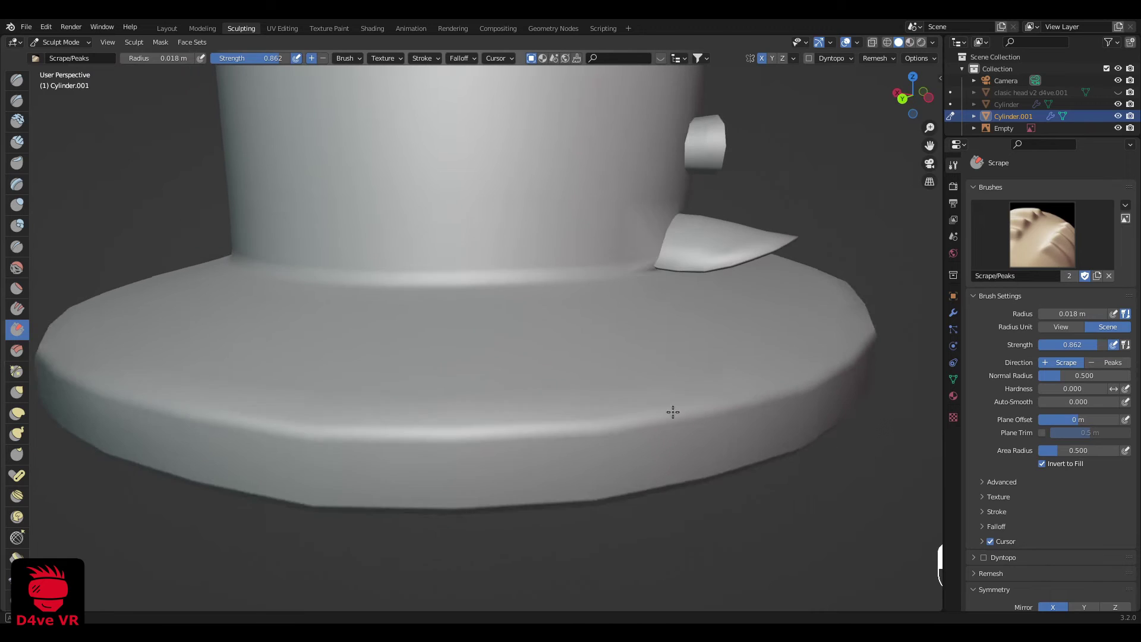
Step: Smooth the brim's upper edge from the back of the hat toward the opposite ear
{"action": "left_click_drag", "start_coordinate": [494, 437], "coordinate": [660, 420], "text": "shift"}
{"action": "middle_click_drag", "start_coordinate": [833, 415], "coordinate": [755, 410]}
{"action": "mouse_move", "coordinate": [514, 453]}
{"action": "left_mouse_down", "text": "shift"}
{"action": "mouse_move", "coordinate": [477, 438]}
{"action": "mouse_move", "coordinate": [613, 452]}
{"action": "left_mouse_up", "text": "shift"}
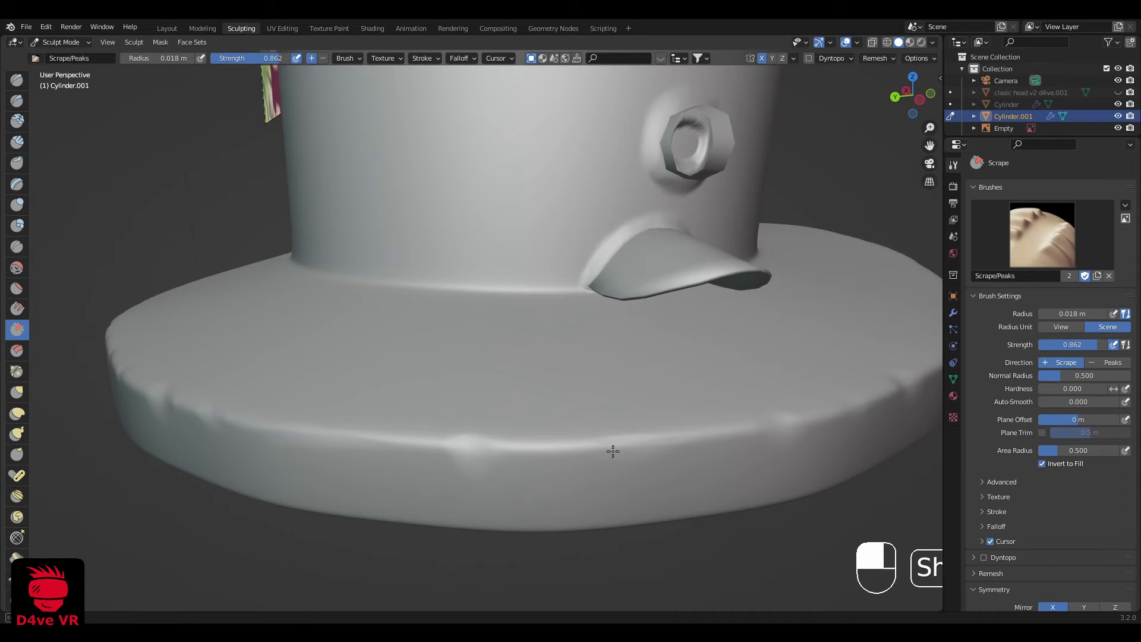
Step: Soften the deeper notches on the brim's upper edge at the front corner ahead of the ear
{"action": "mouse_move", "coordinate": [864, 397]}
{"action": "middle_mouse_down"}
{"action": "mouse_move", "coordinate": [540, 327]}
{"action": "mouse_move", "coordinate": [627, 479]}
{"action": "mouse_move", "coordinate": [662, 501]}
{"action": "mouse_move", "coordinate": [716, 479]}
{"action": "middle_mouse_up"}
{"action": "scroll", "coordinate": [716, 479], "scroll_direction": "down", "scroll_amount": 1}
{"action": "middle_click_drag", "start_coordinate": [714, 373], "coordinate": [609, 395], "text": "shift"}
{"action": "scroll", "coordinate": [608, 394], "scroll_direction": "up", "scroll_amount": 2}
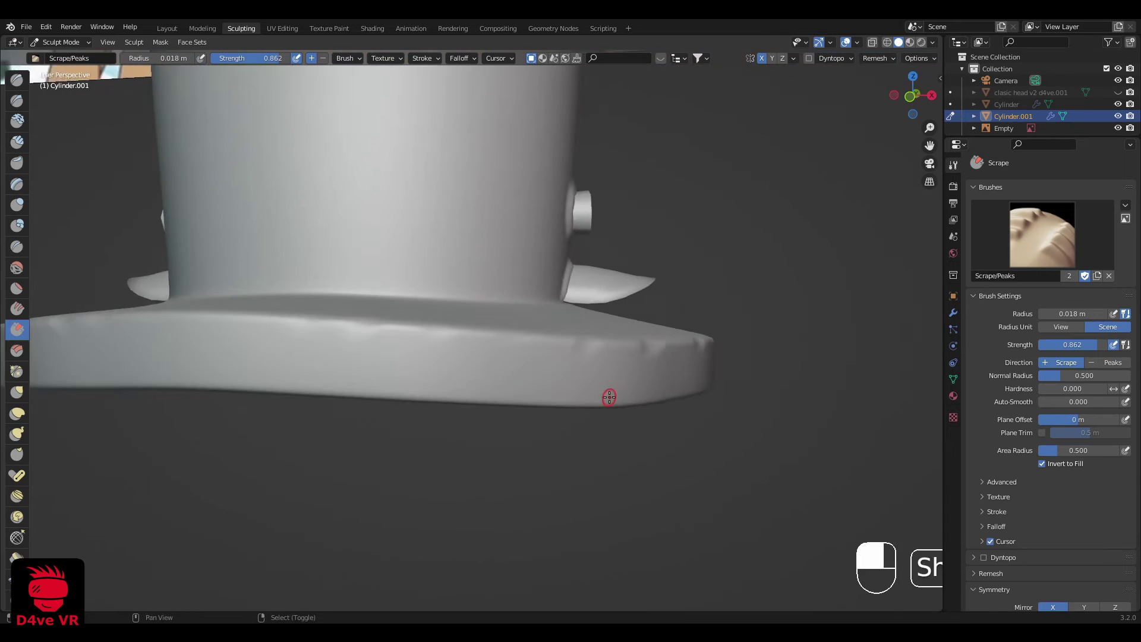
{"action": "scroll", "coordinate": [654, 395], "scroll_direction": "up", "scroll_amount": 2}
{"action": "mouse_move", "coordinate": [700, 387]}
{"action": "left_mouse_down", "text": "shift"}
{"action": "mouse_move", "coordinate": [767, 405]}
{"action": "mouse_move", "coordinate": [769, 377]}
{"action": "left_mouse_up", "text": "shift"}
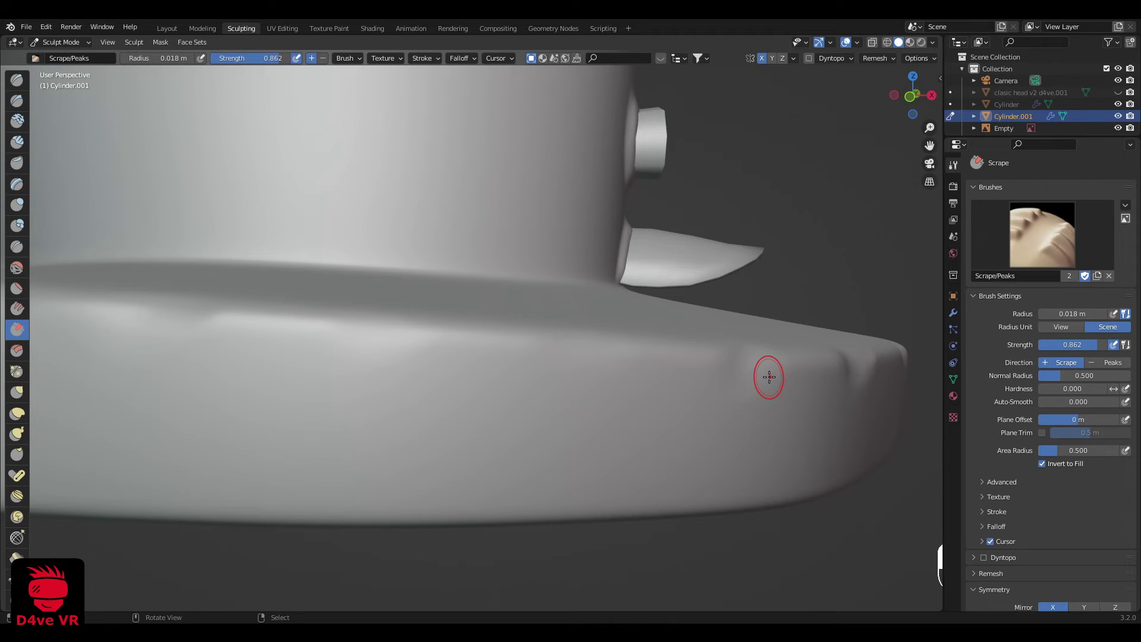
{"action": "middle_click_drag", "start_coordinate": [751, 399], "coordinate": [704, 404]}
{"action": "left_click_drag", "start_coordinate": [569, 360], "coordinate": [564, 348], "text": "shift"}
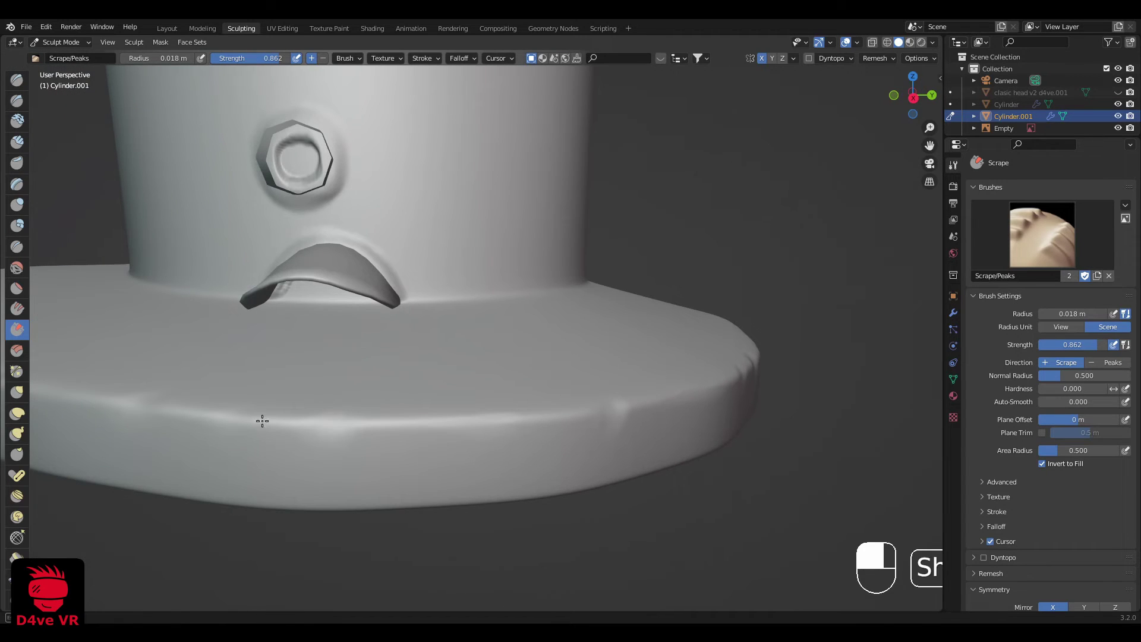
Step: Smooth the brim's upper edge again from below the ear around to the rear side
{"action": "mouse_move", "coordinate": [262, 421]}
{"action": "left_mouse_down", "text": "shift"}
{"action": "mouse_move", "coordinate": [596, 415]}
{"action": "mouse_move", "coordinate": [680, 398]}
{"action": "left_mouse_up", "text": "shift"}
{"action": "middle_click_drag", "start_coordinate": [680, 398], "coordinate": [631, 399]}
{"action": "left_click_drag", "start_coordinate": [523, 456], "coordinate": [496, 454], "text": "shift"}
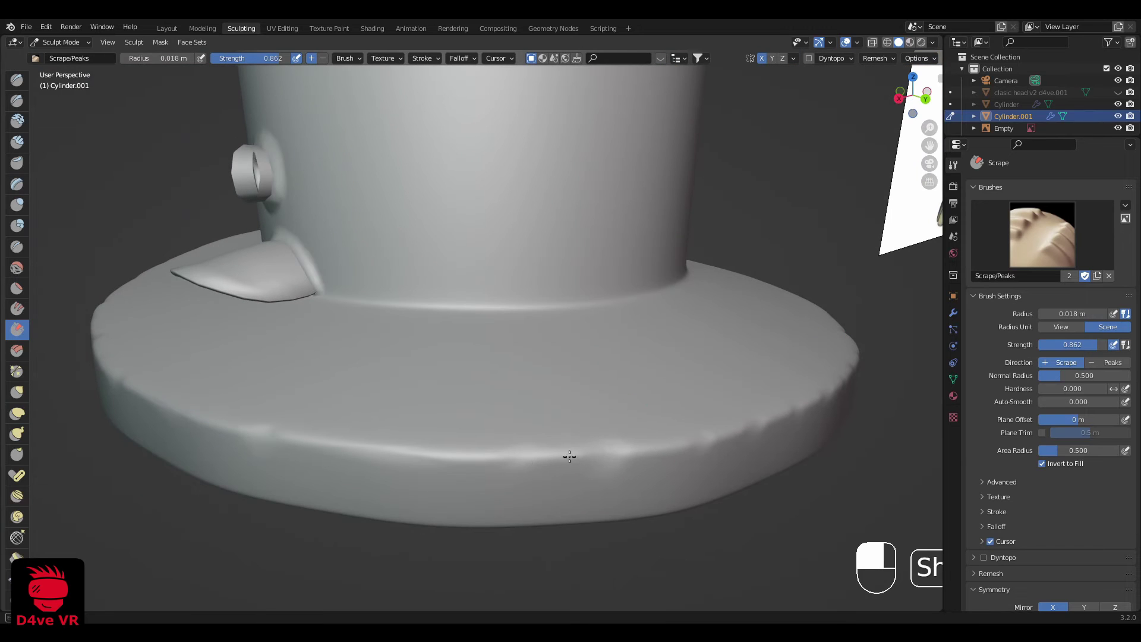
{"action": "left_click_drag", "start_coordinate": [721, 443], "coordinate": [767, 427], "text": "shift"}
{"action": "middle_click_drag", "start_coordinate": [767, 426], "coordinate": [721, 440]}
{"action": "left_click_drag", "start_coordinate": [721, 487], "coordinate": [858, 442], "text": "shift"}
{"action": "mouse_move", "coordinate": [903, 435]}
{"action": "middle_mouse_down"}
{"action": "mouse_move", "coordinate": [851, 438]}
{"action": "mouse_move", "coordinate": [777, 411]}
{"action": "middle_mouse_up"}
{"action": "left_click_drag", "start_coordinate": [657, 496], "coordinate": [716, 488], "text": "shift"}
Step: Blend the remaining notches on the brim's upper edge across the back and below the opposite ear
{"action": "scroll", "coordinate": [750, 473], "scroll_direction": "down", "scroll_amount": 3}
{"action": "scroll", "coordinate": [752, 471], "scroll_direction": "up", "scroll_amount": 3}
{"action": "middle_click_drag", "start_coordinate": [751, 471], "coordinate": [711, 469]}
{"action": "middle_click_drag", "start_coordinate": [711, 469], "coordinate": [507, 351], "text": "shift"}
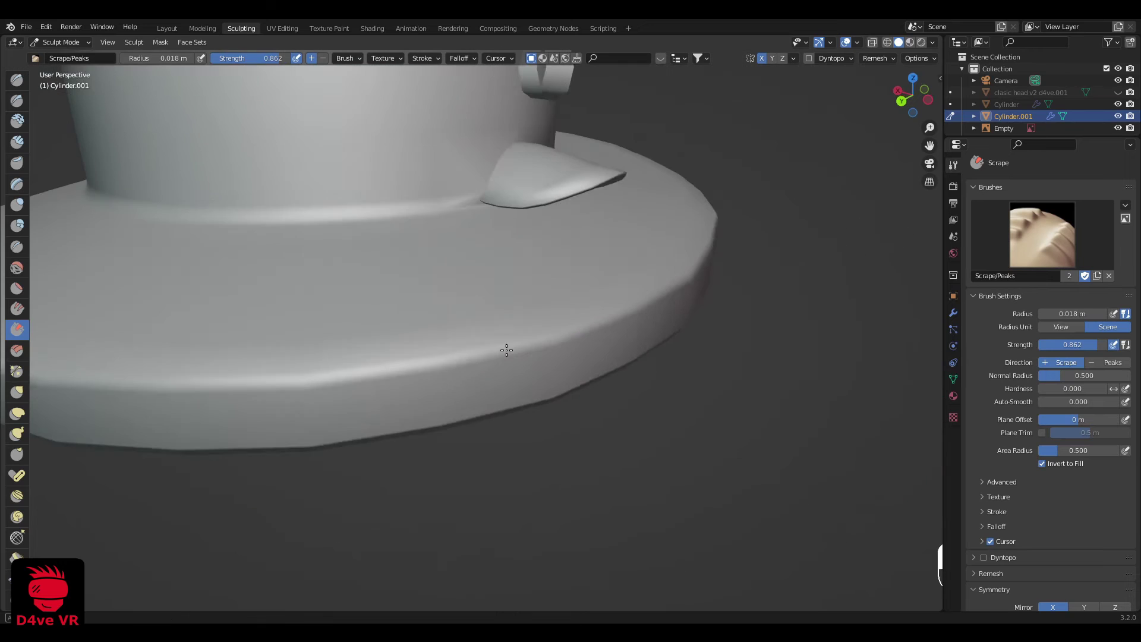
{"action": "left_click_drag", "start_coordinate": [634, 311], "coordinate": [642, 308], "text": "shift"}
{"action": "left_click_drag", "start_coordinate": [712, 250], "coordinate": [721, 241], "text": "shift"}
{"action": "middle_click_drag", "start_coordinate": [721, 240], "coordinate": [667, 321]}
{"action": "left_click_drag", "start_coordinate": [645, 337], "coordinate": [634, 347], "text": "shift"}
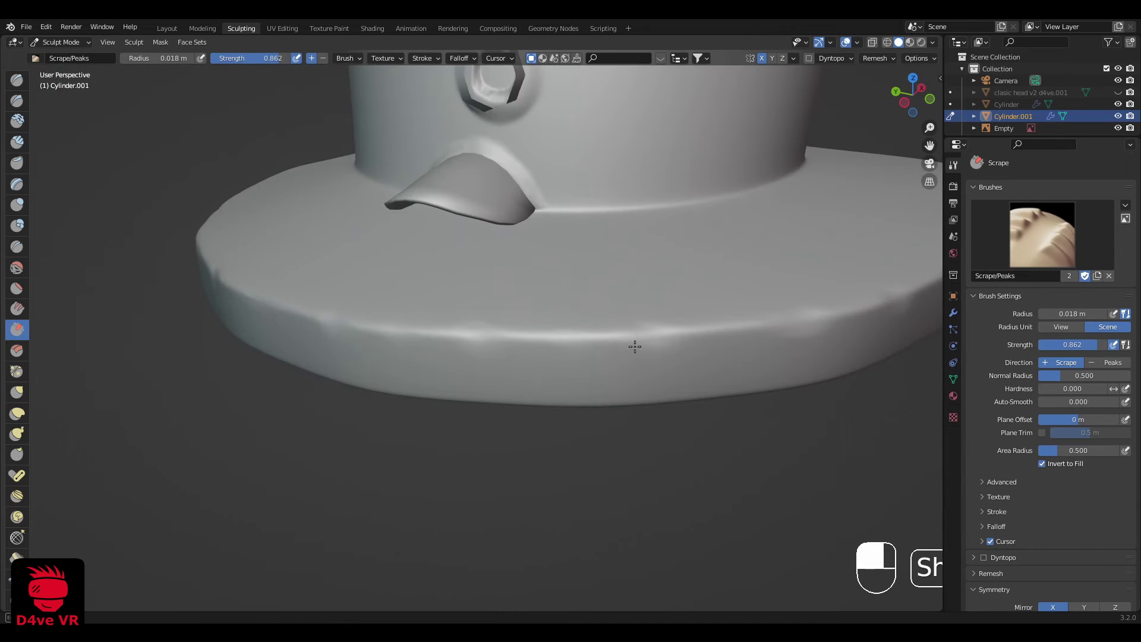
Step: Examine the softened brim edge from the front and at eye level
{"action": "middle_click_drag", "start_coordinate": [635, 347], "coordinate": [619, 338]}
{"action": "scroll", "coordinate": [613, 333], "scroll_direction": "down", "scroll_amount": 4}
{"action": "key", "text": "KP_1"}
{"action": "scroll", "coordinate": [564, 295], "scroll_direction": "up", "scroll_amount": 2}
{"action": "middle_click_drag", "start_coordinate": [564, 297], "coordinate": [577, 337]}
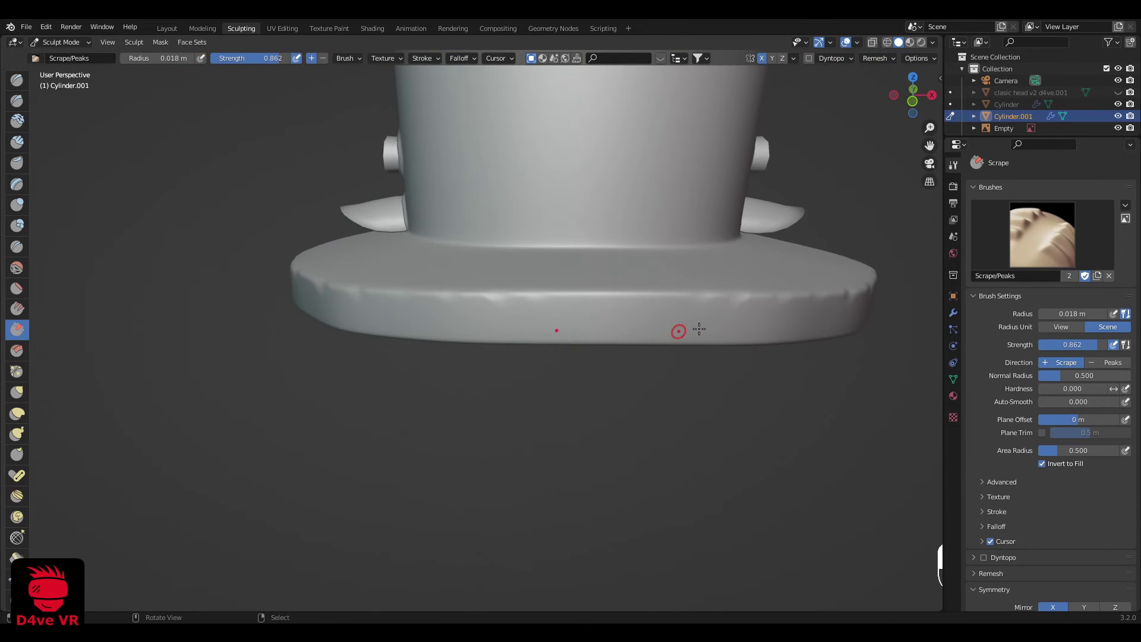
{"action": "middle_click_drag", "start_coordinate": [862, 336], "coordinate": [829, 352]}
{"action": "mouse_move", "coordinate": [856, 364]}
{"action": "left_mouse_down", "text": "shift"}
{"action": "mouse_move", "coordinate": [869, 365]}
{"action": "mouse_move", "coordinate": [842, 366]}
{"action": "left_mouse_up", "text": "shift"}
{"action": "middle_click_drag", "start_coordinate": [841, 365], "coordinate": [790, 361]}
{"action": "scroll", "coordinate": [737, 350], "scroll_direction": "up", "scroll_amount": 2}
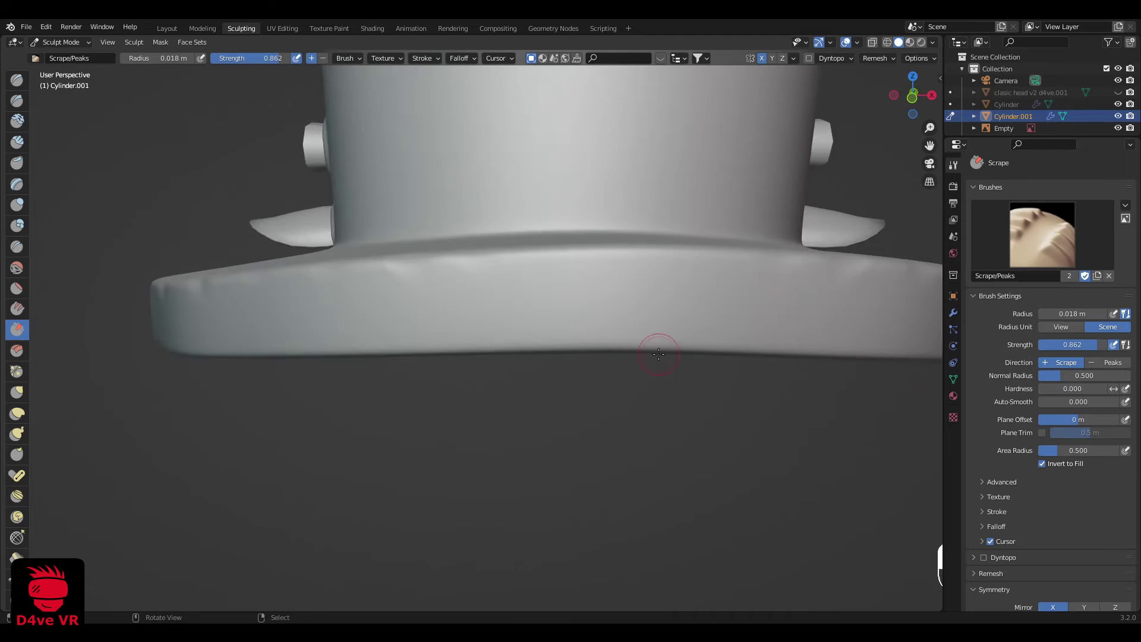
Step: Scrape notches into the brim's lower edge at the front, setting the Scrape brush strength to 0.906
{"action": "middle_click_drag", "start_coordinate": [658, 344], "coordinate": [648, 285]}
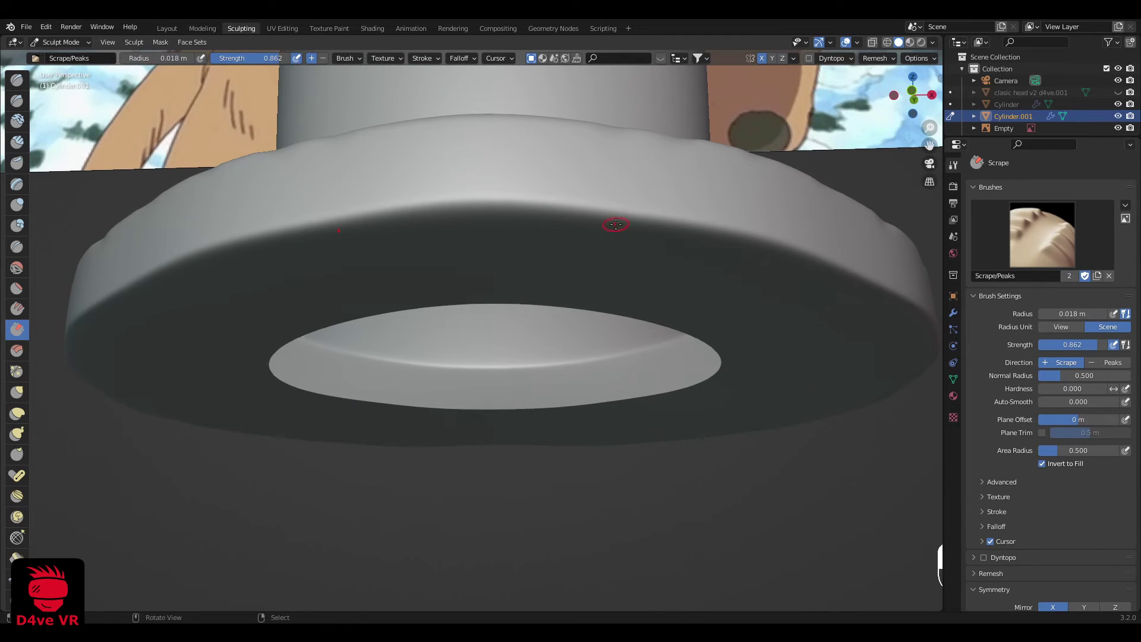
{"action": "left_click_drag", "start_coordinate": [643, 221], "coordinate": [627, 214]}
{"action": "mouse_move", "coordinate": [627, 214]}
{"action": "middle_mouse_down"}
{"action": "mouse_move", "coordinate": [624, 191]}
{"action": "mouse_move", "coordinate": [558, 222]}
{"action": "mouse_move", "coordinate": [478, 214]}
{"action": "middle_mouse_up"}
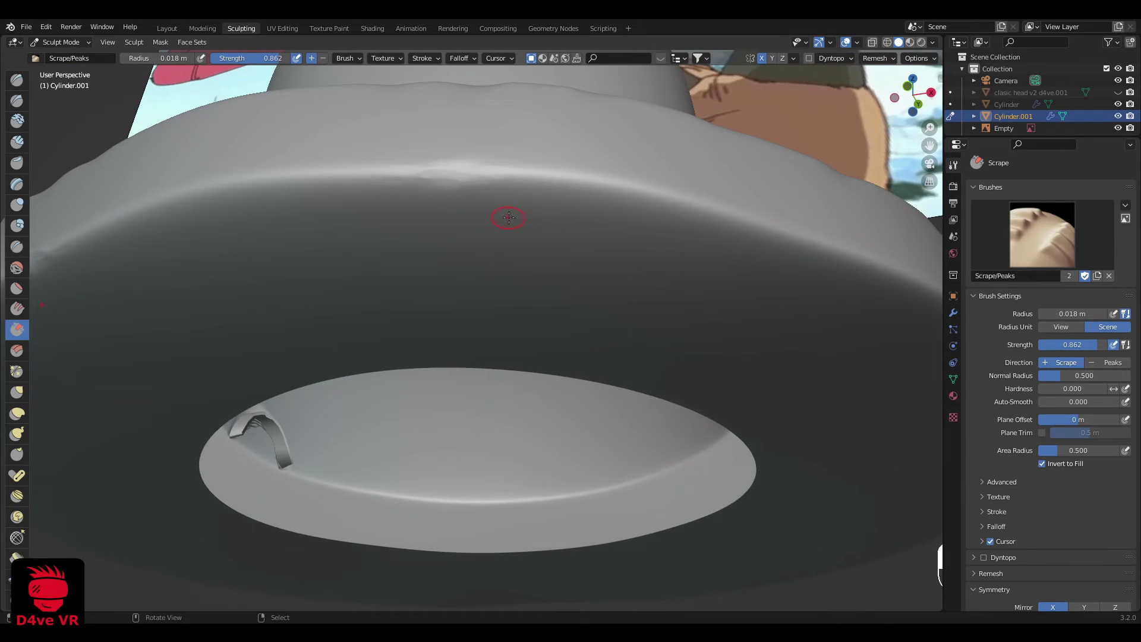
{"action": "middle_click_drag", "start_coordinate": [508, 217], "coordinate": [508, 232]}
{"action": "left_click_drag", "start_coordinate": [656, 251], "coordinate": [719, 290]}
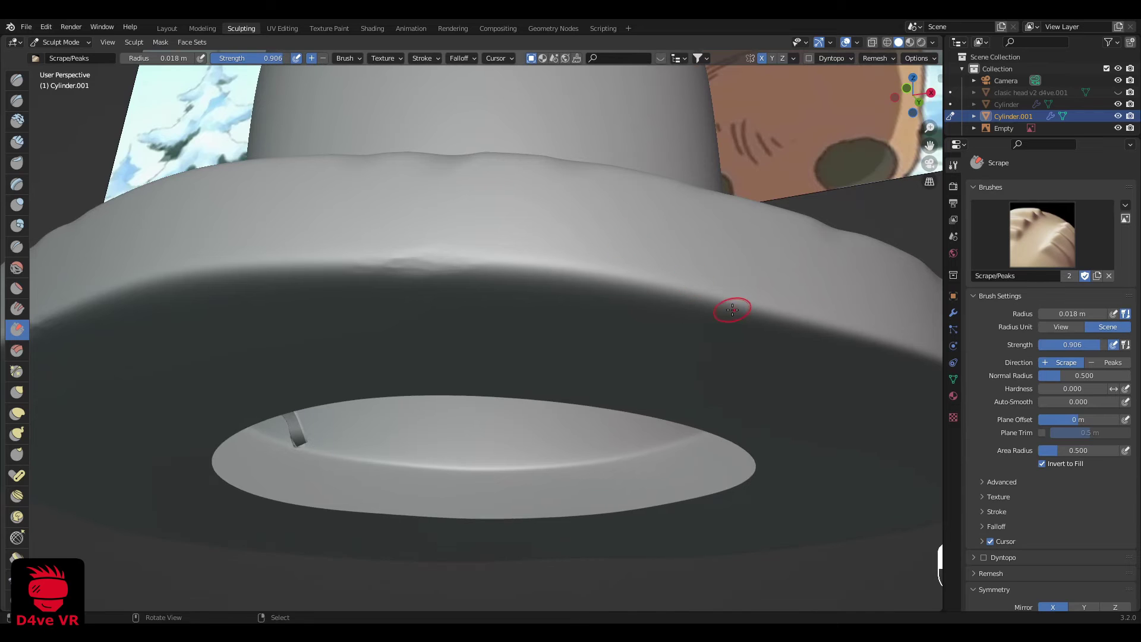
{"action": "mouse_move", "coordinate": [733, 310]}
{"action": "middle_mouse_down"}
{"action": "mouse_move", "coordinate": [716, 217]}
{"action": "mouse_move", "coordinate": [666, 303]}
{"action": "middle_mouse_up"}
{"action": "left_click_drag", "start_coordinate": [540, 206], "coordinate": [632, 218]}
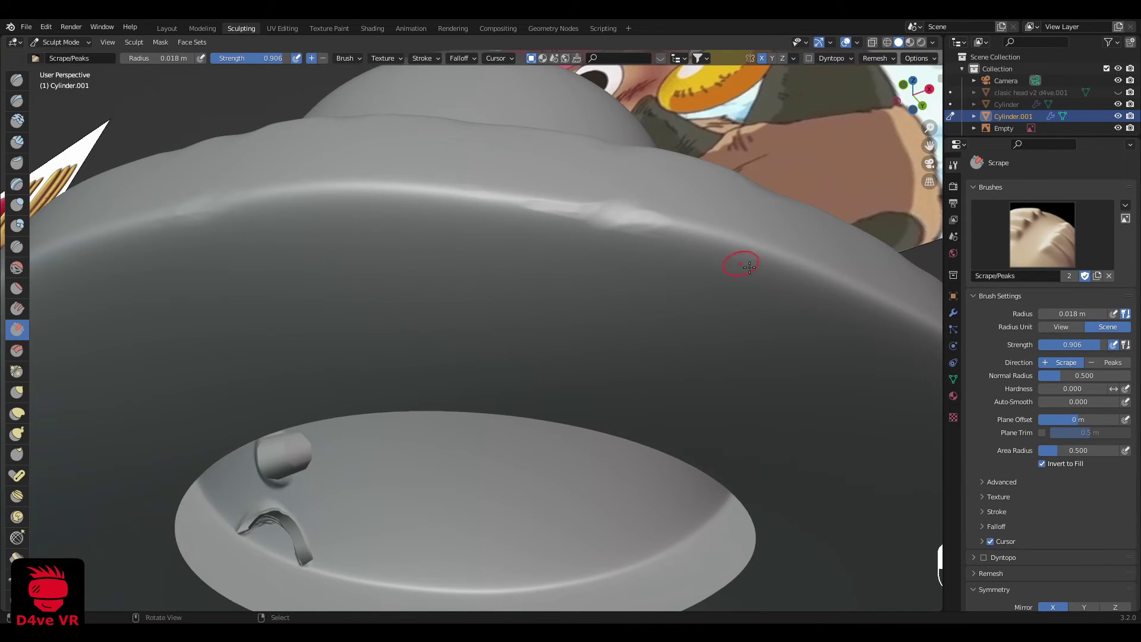
Step: Scrape notches into the brim's lower edge along the ear side
{"action": "mouse_move", "coordinate": [749, 267]}
{"action": "middle_mouse_down"}
{"action": "mouse_move", "coordinate": [641, 270]}
{"action": "mouse_move", "coordinate": [652, 355]}
{"action": "middle_mouse_up"}
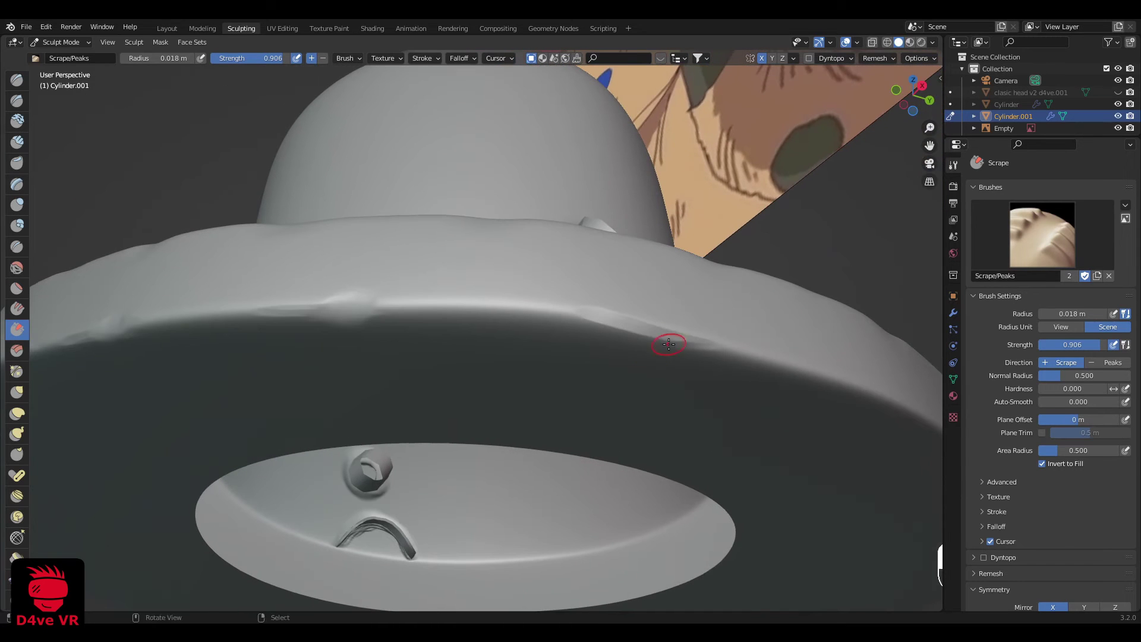
{"action": "left_click_drag", "start_coordinate": [669, 344], "coordinate": [630, 342]}
{"action": "mouse_move", "coordinate": [669, 346]}
{"action": "middle_mouse_down"}
{"action": "mouse_move", "coordinate": [599, 382]}
{"action": "mouse_move", "coordinate": [487, 285]}
{"action": "middle_mouse_up"}
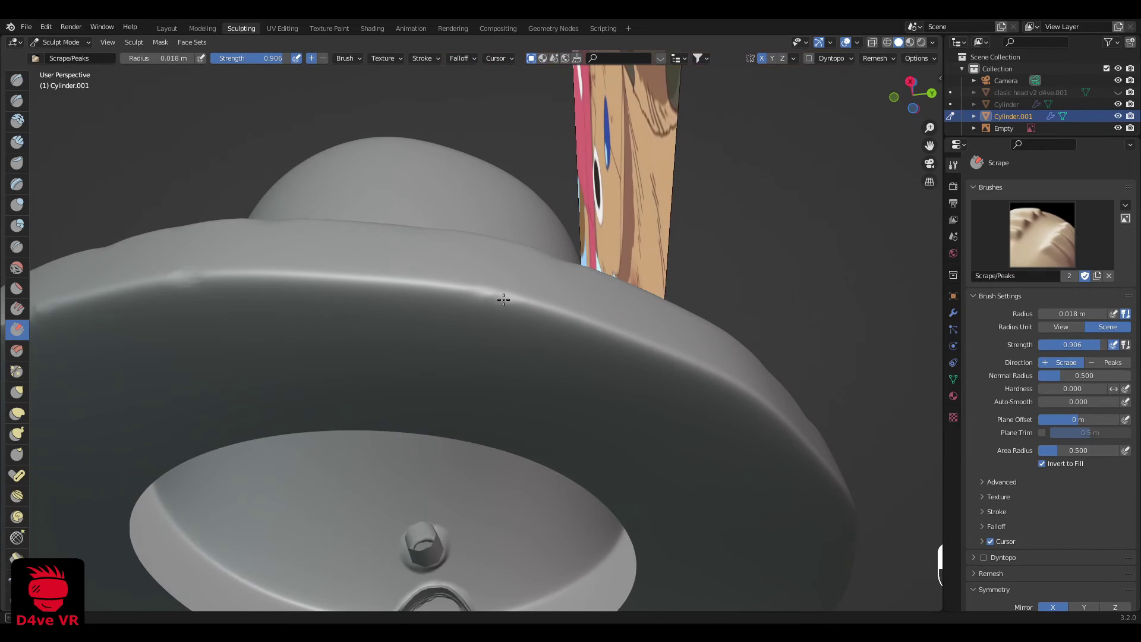
{"action": "mouse_move", "coordinate": [323, 272]}
{"action": "middle_mouse_down"}
{"action": "mouse_move", "coordinate": [489, 327]}
{"action": "mouse_move", "coordinate": [593, 324]}
{"action": "mouse_move", "coordinate": [567, 362]}
{"action": "mouse_move", "coordinate": [591, 369]}
{"action": "mouse_move", "coordinate": [599, 387]}
{"action": "middle_mouse_up"}
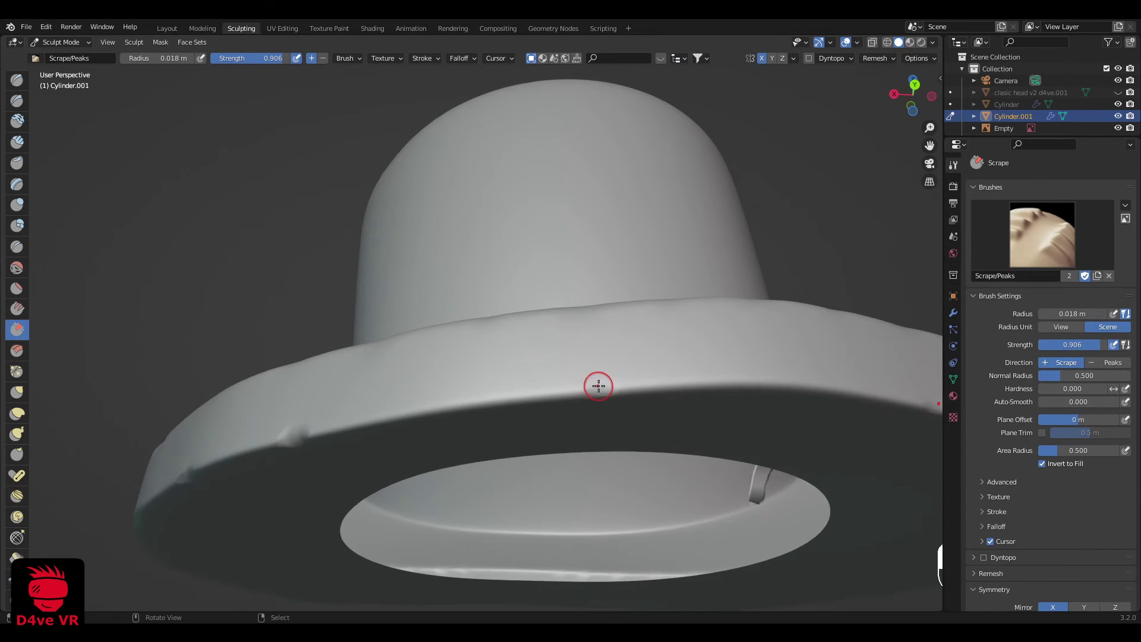
Step: Scrape notches into the brim's lower edge at the back of the hat
{"action": "left_click_drag", "start_coordinate": [613, 397], "coordinate": [612, 401]}
{"action": "middle_click_drag", "start_coordinate": [612, 402], "coordinate": [596, 379]}
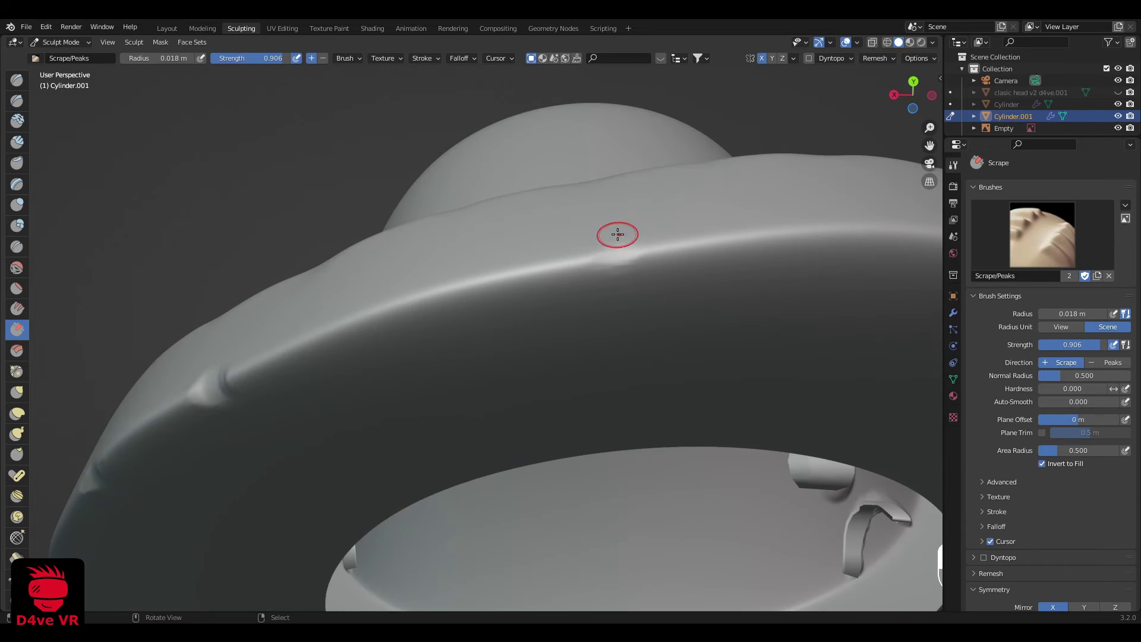
{"action": "left_click_drag", "start_coordinate": [617, 237], "coordinate": [601, 289]}
{"action": "middle_click_drag", "start_coordinate": [599, 282], "coordinate": [535, 321]}
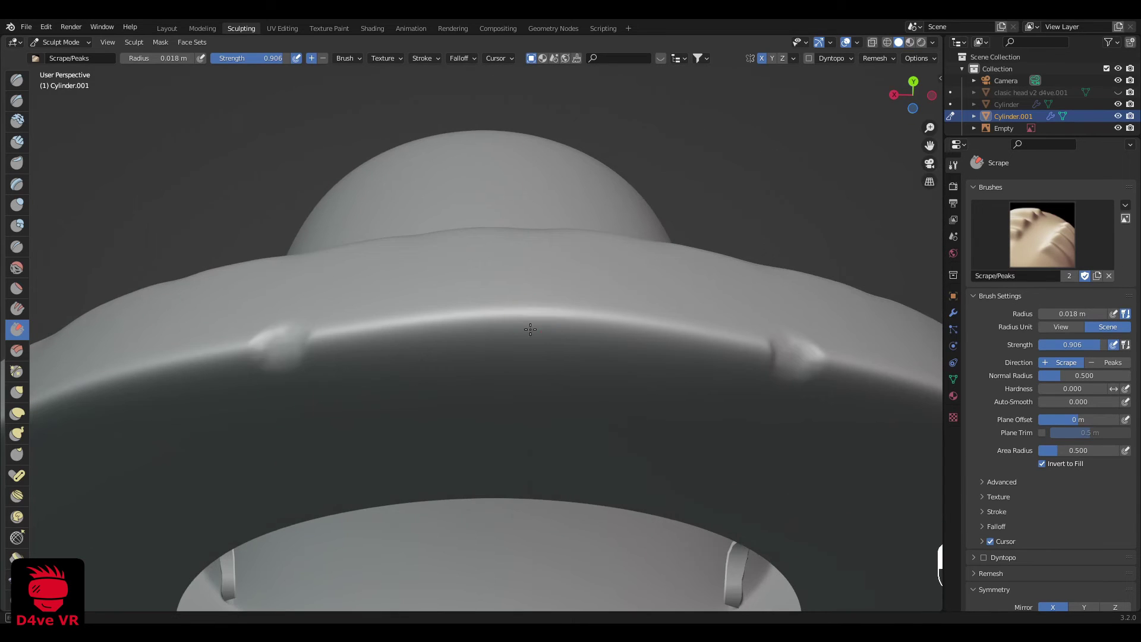
{"action": "mouse_move", "coordinate": [535, 321]}
{"action": "left_mouse_down"}
{"action": "mouse_move", "coordinate": [553, 321]}
{"action": "mouse_move", "coordinate": [514, 329]}
{"action": "mouse_move", "coordinate": [547, 324]}
{"action": "left_mouse_up"}
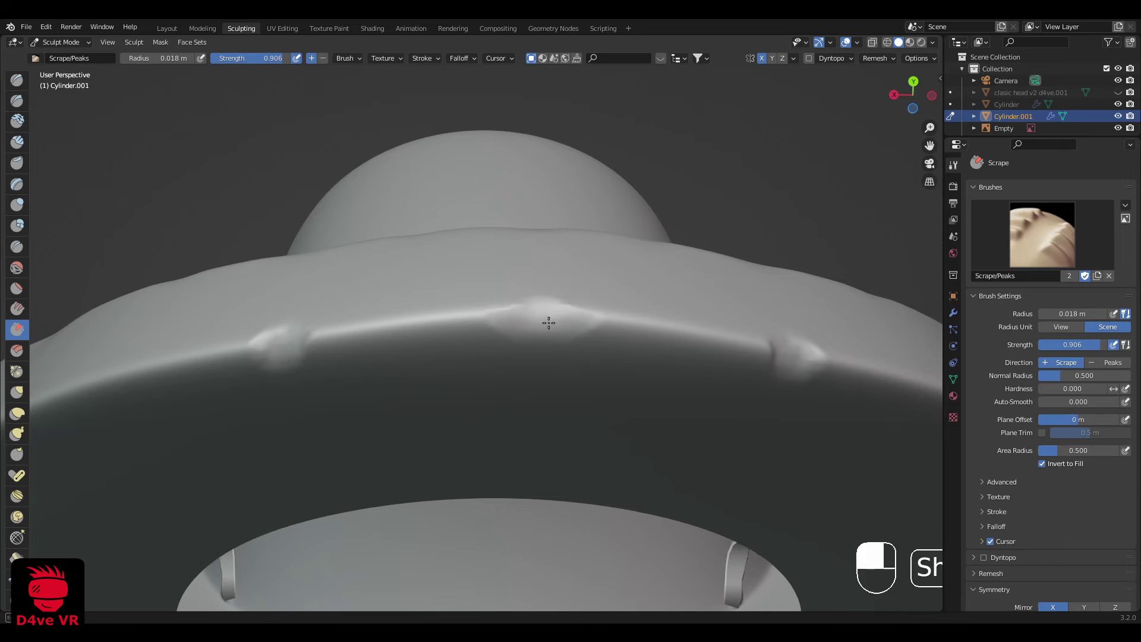
Step: Smooth the fresh notches on the brim's lower edge at the back and rear side
{"action": "left_click_drag", "start_coordinate": [286, 343], "coordinate": [302, 335], "text": "shift"}
{"action": "scroll", "coordinate": [352, 357], "scroll_direction": "down", "scroll_amount": 2}
{"action": "middle_click_drag", "start_coordinate": [496, 376], "coordinate": [540, 381]}
{"action": "scroll", "coordinate": [540, 380], "scroll_direction": "up", "scroll_amount": 1}
{"action": "mouse_move", "coordinate": [390, 363]}
{"action": "left_mouse_down", "text": "shift"}
{"action": "mouse_move", "coordinate": [382, 379]}
{"action": "mouse_move", "coordinate": [384, 367]}
{"action": "left_mouse_up", "text": "shift"}
{"action": "middle_click_drag", "start_coordinate": [428, 366], "coordinate": [505, 356], "text": "shift"}
{"action": "left_click_drag", "start_coordinate": [561, 353], "coordinate": [520, 361], "text": "shift"}
{"action": "left_click_drag", "start_coordinate": [354, 385], "coordinate": [326, 392], "text": "shift"}
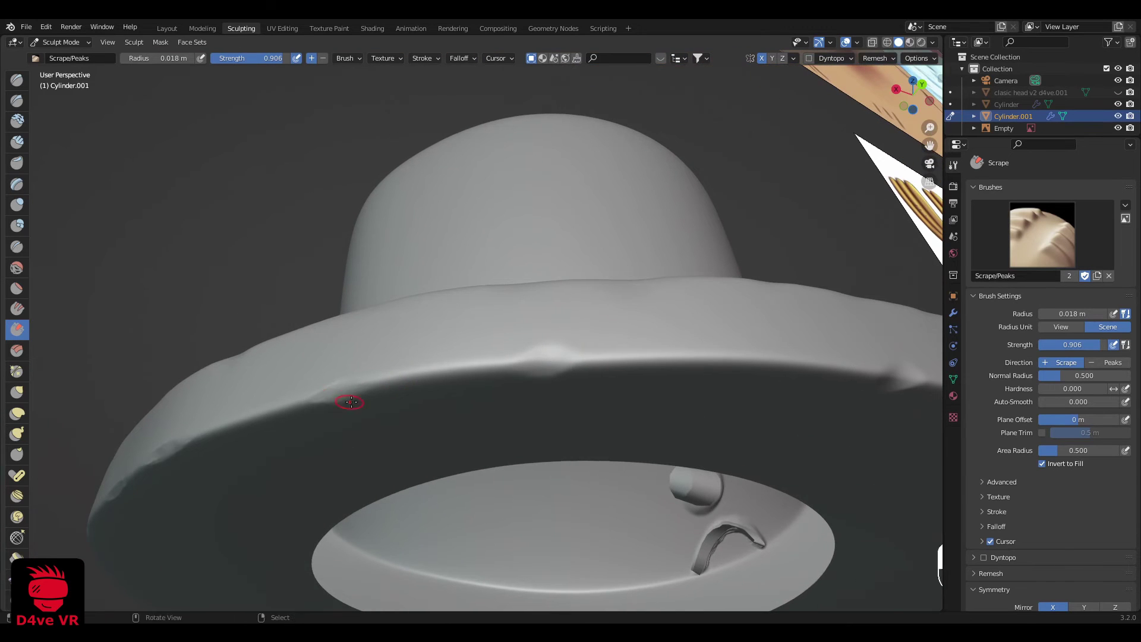
Step: Scrape another notch into the brim's lower edge on the ear side and soften it
{"action": "middle_click_drag", "start_coordinate": [349, 400], "coordinate": [669, 371]}
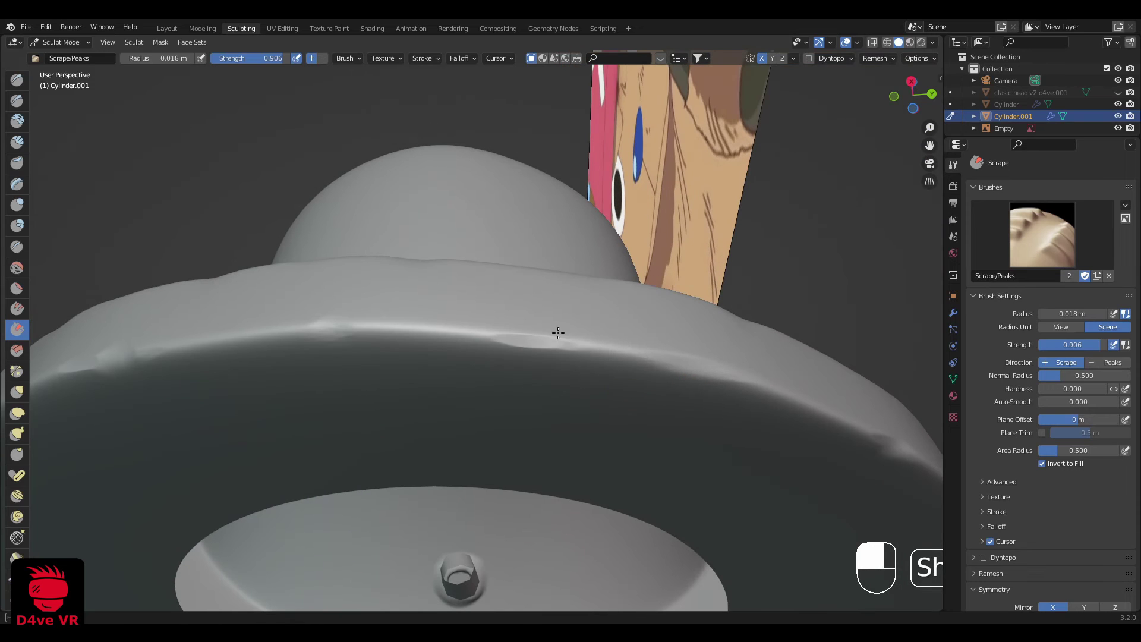
{"action": "middle_click_drag", "start_coordinate": [354, 354], "coordinate": [426, 349], "text": "shift"}
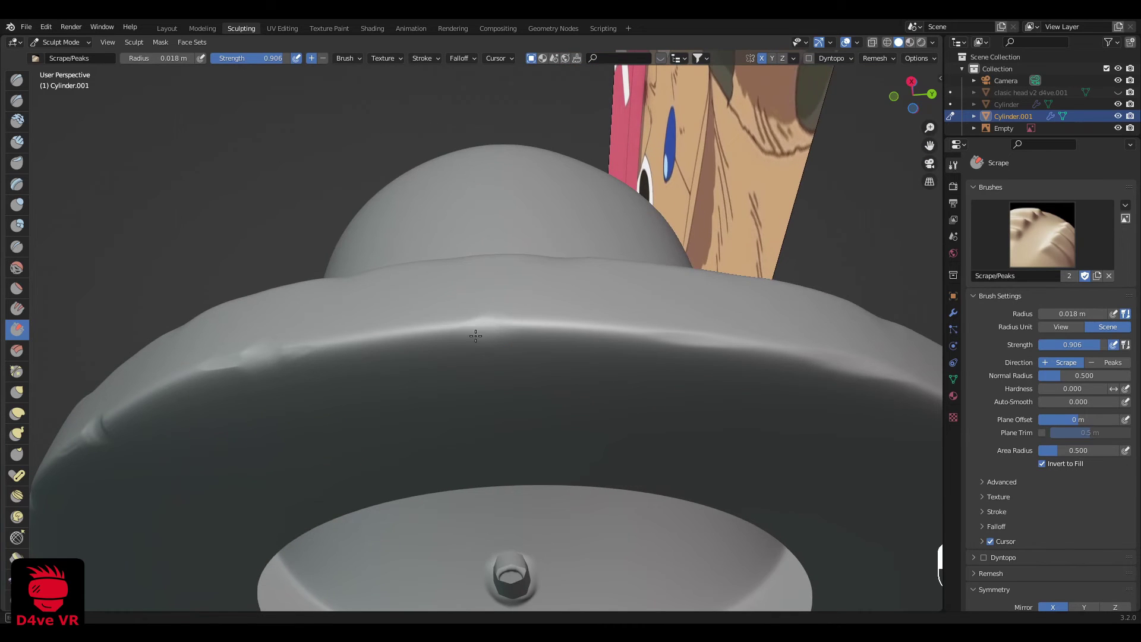
{"action": "mouse_move", "coordinate": [501, 326]}
{"action": "left_mouse_down"}
{"action": "mouse_move", "coordinate": [456, 323]}
{"action": "mouse_move", "coordinate": [483, 332]}
{"action": "mouse_move", "coordinate": [419, 342]}
{"action": "left_mouse_up"}
{"action": "left_click_drag", "start_coordinate": [505, 340], "coordinate": [487, 331], "text": "shift"}
{"action": "middle_click_drag", "start_coordinate": [408, 362], "coordinate": [629, 418]}
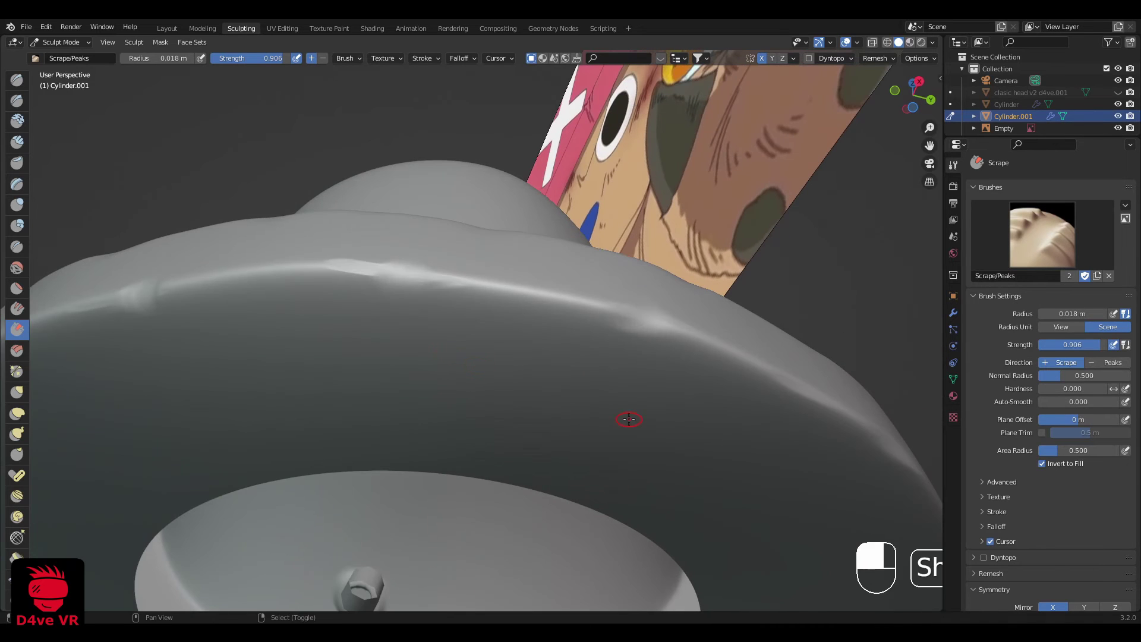
Step: Scrape more notches into the brim's lower edge from the side round to the front and soften them
{"action": "left_click_drag", "start_coordinate": [489, 266], "coordinate": [455, 282], "text": "shift"}
{"action": "middle_click_drag", "start_coordinate": [355, 265], "coordinate": [642, 315]}
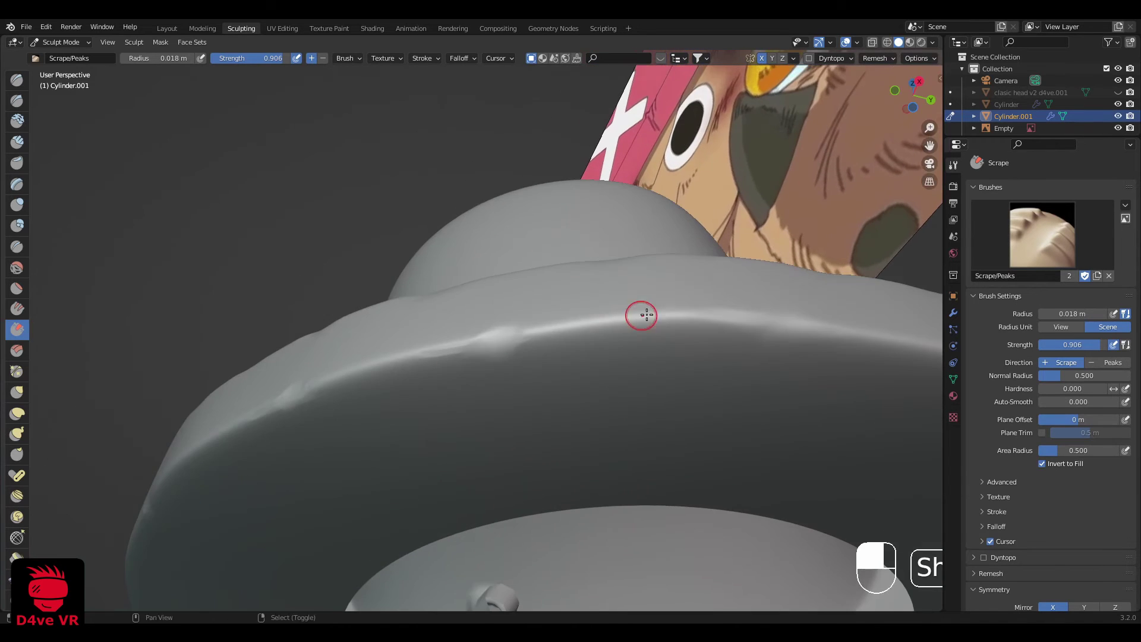
{"action": "middle_click_drag", "start_coordinate": [409, 348], "coordinate": [537, 387]}
{"action": "left_click_drag", "start_coordinate": [470, 330], "coordinate": [364, 333], "text": "shift"}
{"action": "mouse_move", "coordinate": [364, 334]}
{"action": "middle_mouse_down"}
{"action": "mouse_move", "coordinate": [341, 367]}
{"action": "mouse_move", "coordinate": [550, 390]}
{"action": "middle_mouse_up"}
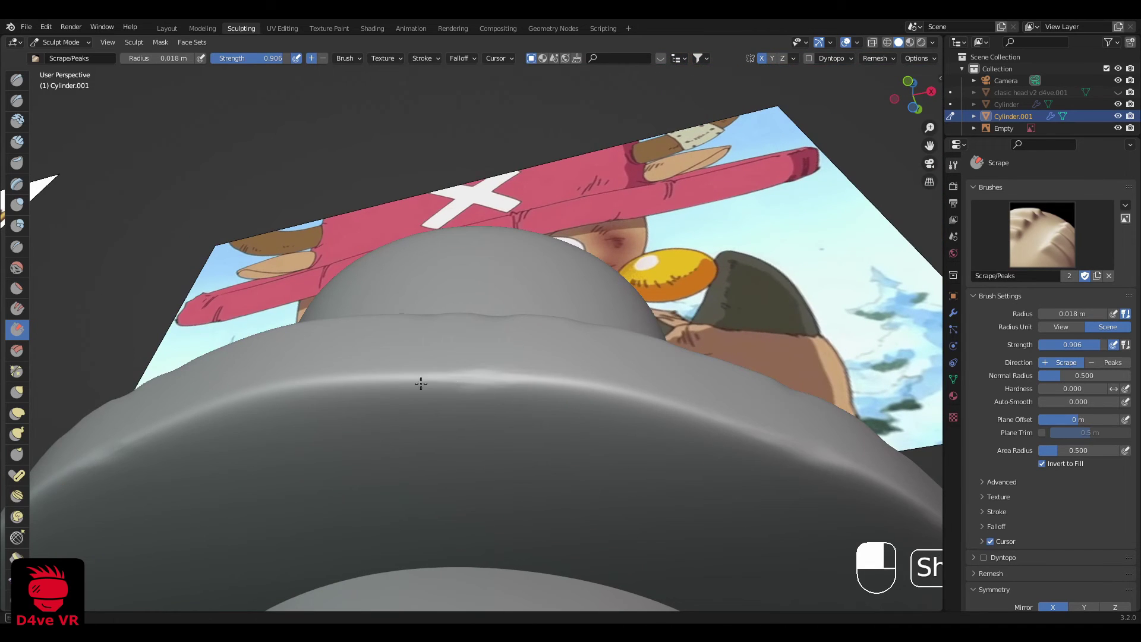
{"action": "middle_click_drag", "start_coordinate": [420, 384], "coordinate": [496, 421]}
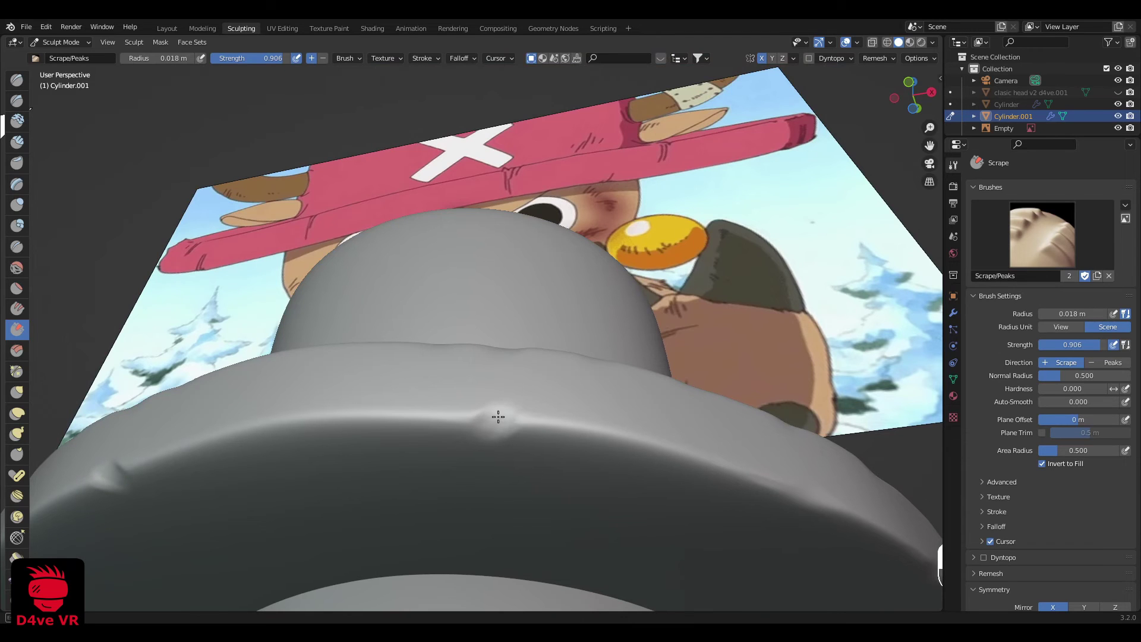
{"action": "middle_click_drag", "start_coordinate": [494, 417], "coordinate": [637, 427]}
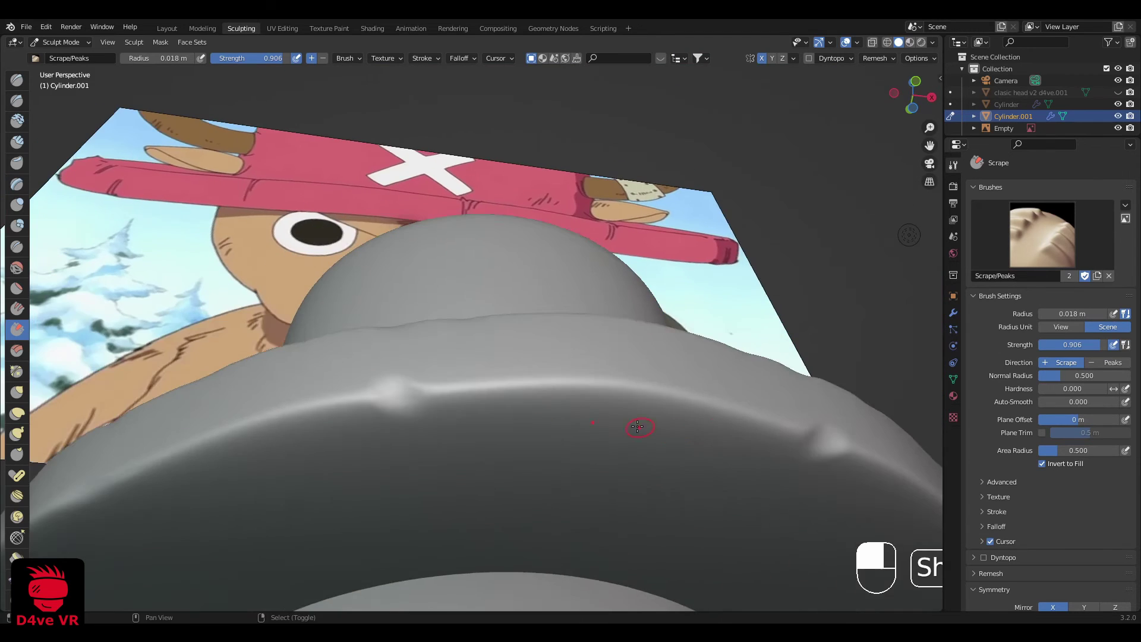
Step: Build up the notch on the brim's lower front edge with the Clay Strips brush and smooth it
{"action": "scroll", "coordinate": [535, 398], "scroll_direction": "down", "scroll_amount": 5}
{"action": "key", "text": "KP_1"}
{"action": "mouse_move", "coordinate": [491, 376]}
{"action": "middle_mouse_down", "text": "shift"}
{"action": "mouse_move", "coordinate": [492, 351]}
{"action": "mouse_move", "coordinate": [497, 422]}
{"action": "mouse_move", "coordinate": [668, 387]}
{"action": "mouse_move", "coordinate": [589, 396]}
{"action": "mouse_move", "coordinate": [591, 451]}
{"action": "mouse_move", "coordinate": [546, 377]}
{"action": "middle_mouse_up", "text": "shift"}
{"action": "scroll", "coordinate": [497, 423], "scroll_direction": "up", "scroll_amount": 4}
{"action": "scroll", "coordinate": [543, 414], "scroll_direction": "down", "scroll_amount": 3}
{"action": "key", "text": "c"}
{"action": "scroll", "coordinate": [591, 451], "scroll_direction": "up", "scroll_amount": 3}
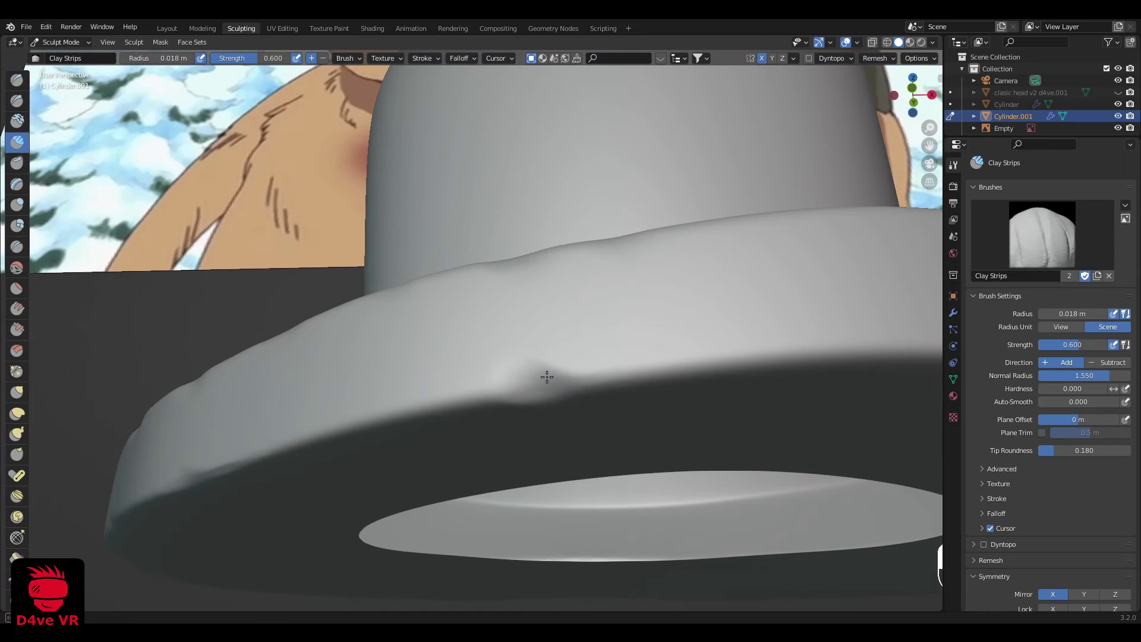
{"action": "mouse_move", "coordinate": [529, 382]}
{"action": "left_mouse_down"}
{"action": "mouse_move", "coordinate": [564, 384]}
{"action": "mouse_move", "coordinate": [529, 385]}
{"action": "left_mouse_up"}
{"action": "mouse_move", "coordinate": [529, 386]}
{"action": "middle_mouse_down"}
{"action": "mouse_move", "coordinate": [569, 359]}
{"action": "mouse_move", "coordinate": [630, 347]}
{"action": "middle_mouse_up"}
{"action": "scroll", "coordinate": [630, 346], "scroll_direction": "up", "scroll_amount": 3}
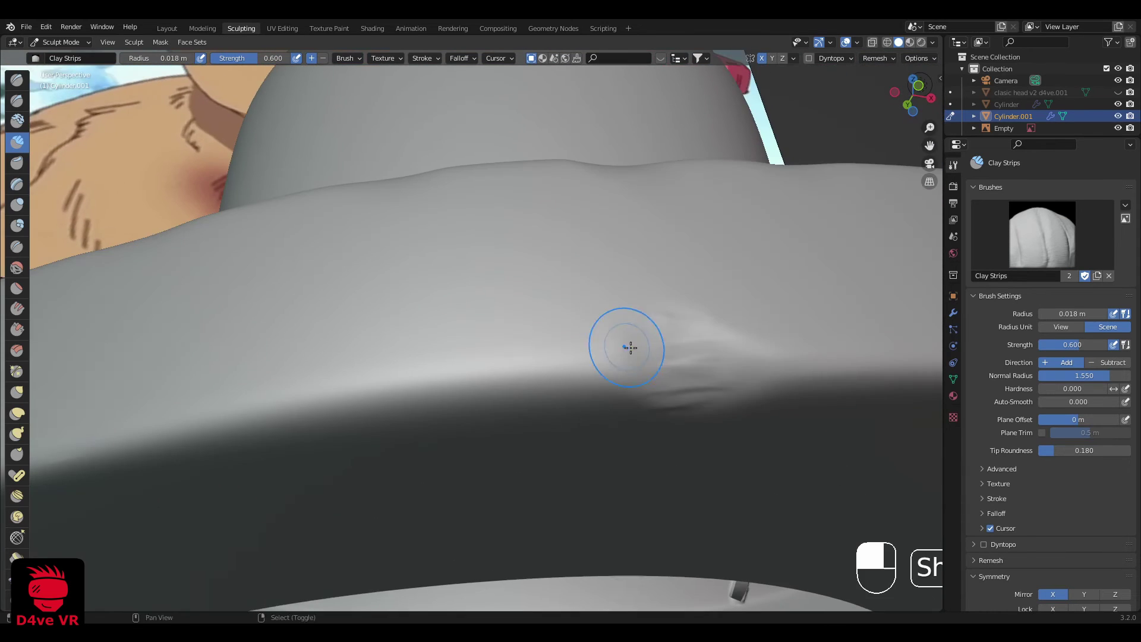
{"action": "left_click_drag", "start_coordinate": [630, 346], "coordinate": [689, 418], "text": "shift"}
Step: Carve a small crease just above the brim's lower front edge with subtracting Clay Strips and smooth it
{"action": "scroll", "coordinate": [648, 424], "scroll_direction": "down", "scroll_amount": 8}
{"action": "middle_click_drag", "start_coordinate": [662, 349], "coordinate": [632, 402]}
{"action": "scroll", "coordinate": [632, 403], "scroll_direction": "down", "scroll_amount": 4}
{"action": "key", "text": "KP_1"}
{"action": "scroll", "coordinate": [537, 351], "scroll_direction": "up", "scroll_amount": 6}
{"action": "scroll", "coordinate": [464, 461], "scroll_direction": "up", "scroll_amount": 5}
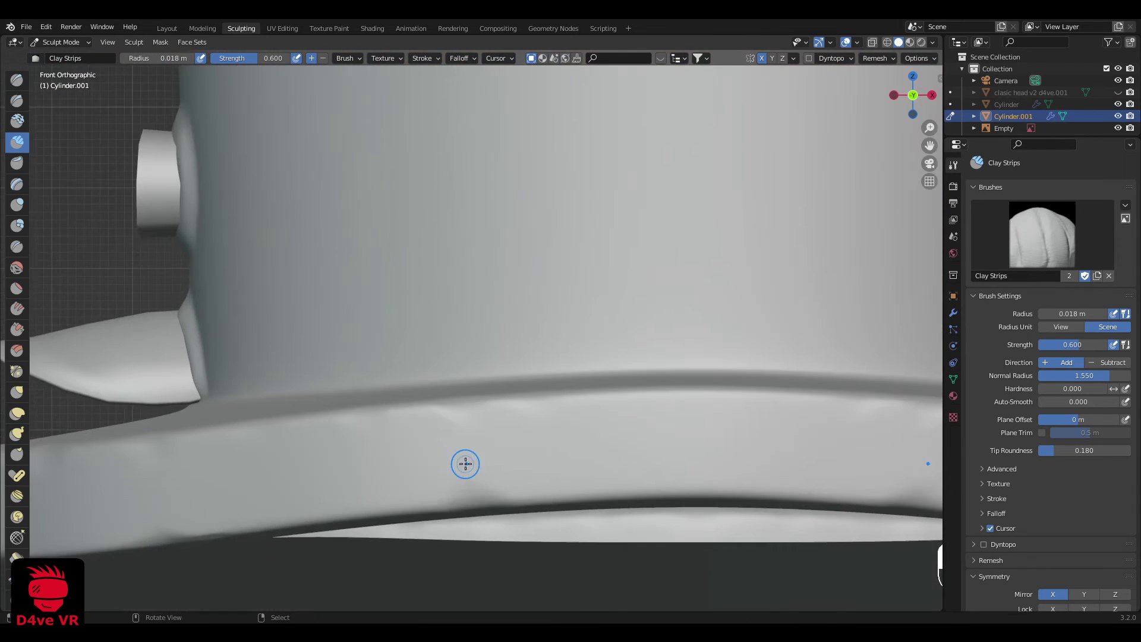
{"action": "mouse_move", "coordinate": [547, 476]}
{"action": "left_mouse_down", "text": "ctrl"}
{"action": "mouse_move", "coordinate": [481, 477]}
{"action": "mouse_move", "coordinate": [488, 492]}
{"action": "left_mouse_up", "text": "ctrl"}
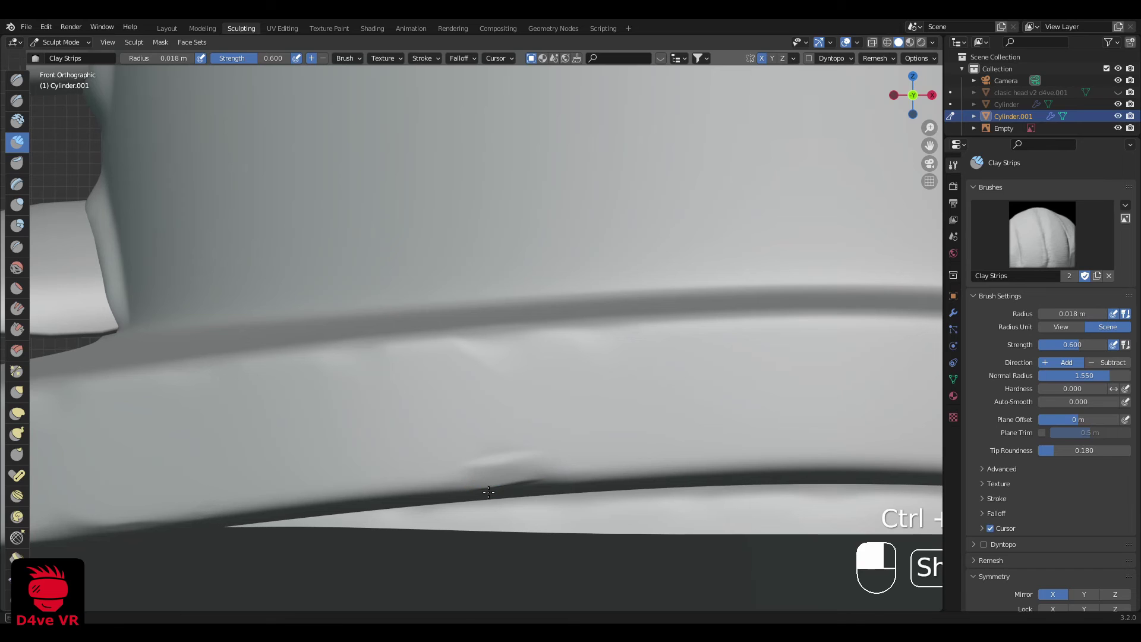
{"action": "scroll", "coordinate": [558, 471], "scroll_direction": "down", "scroll_amount": 10}
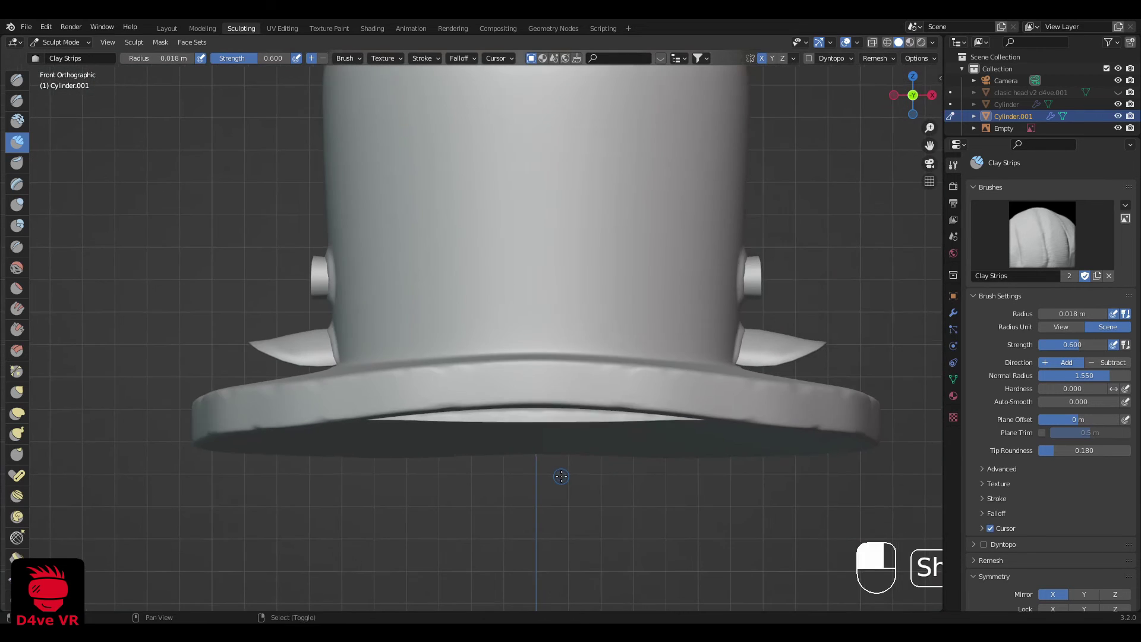
Step: Activate the Scrape brush for work on the crown's top edge
{"action": "middle_click_drag", "start_coordinate": [545, 457], "coordinate": [474, 513], "text": "shift"}
{"action": "middle_click_drag", "start_coordinate": [474, 446], "coordinate": [451, 522], "text": "shift"}
{"action": "scroll", "coordinate": [439, 487], "scroll_direction": "up", "scroll_amount": 1}
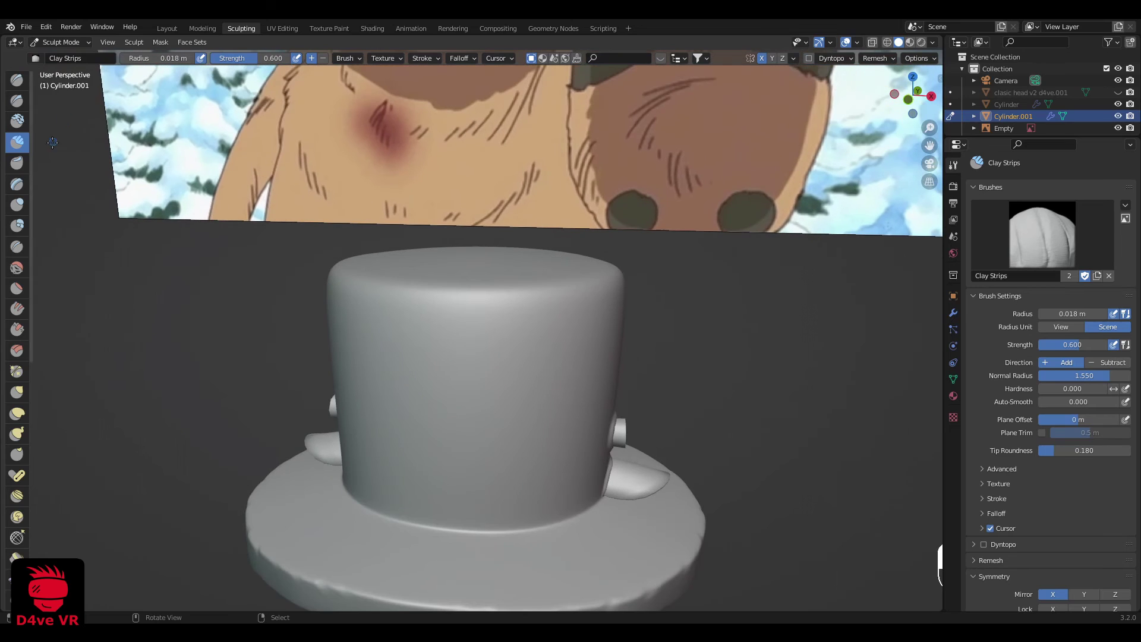
{"action": "left_click", "coordinate": [14, 334]}
{"action": "scroll", "coordinate": [450, 295], "scroll_direction": "up", "scroll_amount": 2}
{"action": "middle_click_drag", "start_coordinate": [460, 291], "coordinate": [493, 300]}
{"action": "scroll", "coordinate": [497, 301], "scroll_direction": "up", "scroll_amount": 1}
{"action": "key", "text": "r"}
{"action": "right_click", "coordinate": [504, 276]}
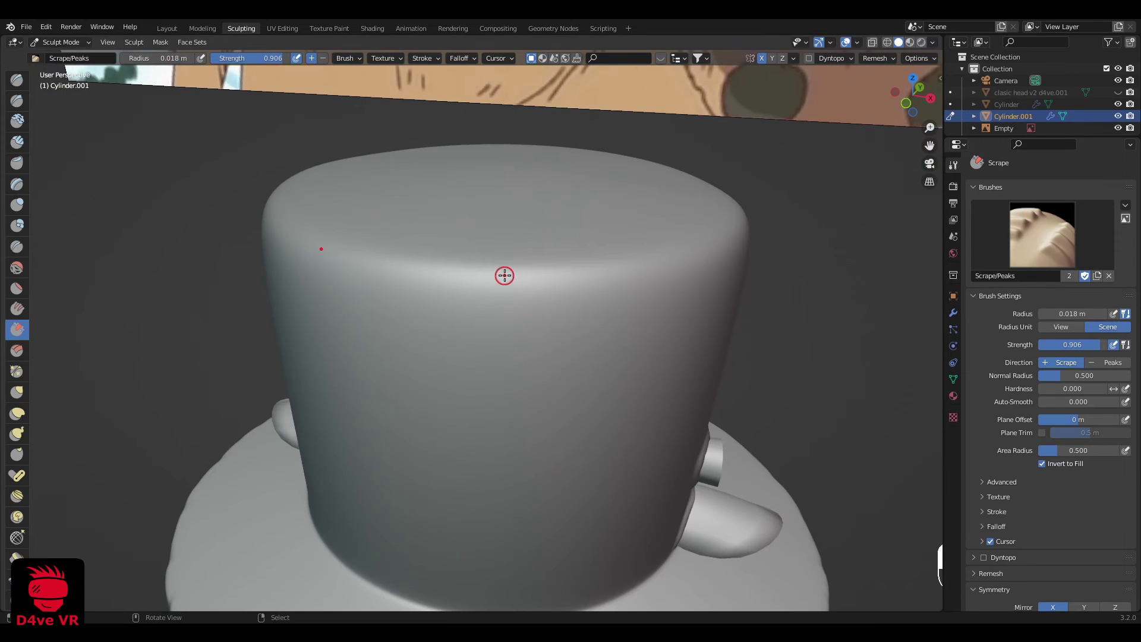
Step: Try scraping the front of the crown's top edge with brush radii of 0.064 m and 0.047 m, and undo the strokes
{"action": "key", "text": "f"}
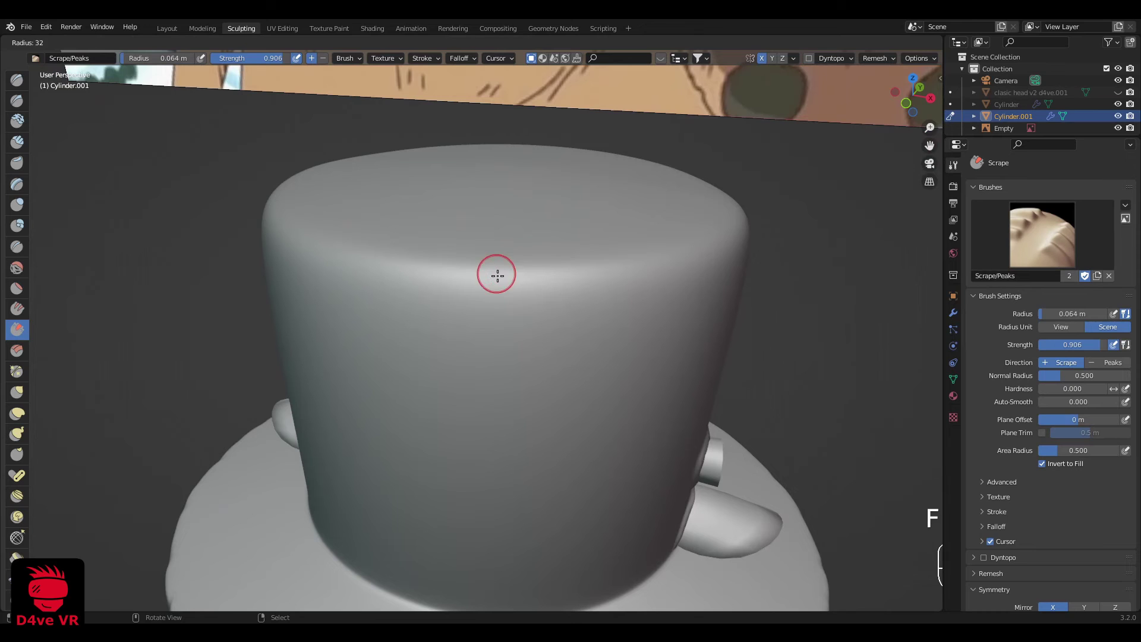
{"action": "left_click", "coordinate": [498, 276]}
{"action": "key", "text": "ctrl+z"}
{"action": "key", "text": "f"}
{"action": "left_click", "coordinate": [498, 268]}
{"action": "middle_click_drag", "start_coordinate": [495, 288], "coordinate": [522, 280]}
{"action": "scroll", "coordinate": [518, 275], "scroll_direction": "up", "scroll_amount": 1}
{"action": "mouse_move", "coordinate": [505, 253]}
{"action": "left_mouse_down"}
{"action": "mouse_move", "coordinate": [492, 273]}
{"action": "mouse_move", "coordinate": [503, 274]}
{"action": "left_mouse_up"}
{"action": "key", "text": "ctrl+z"}
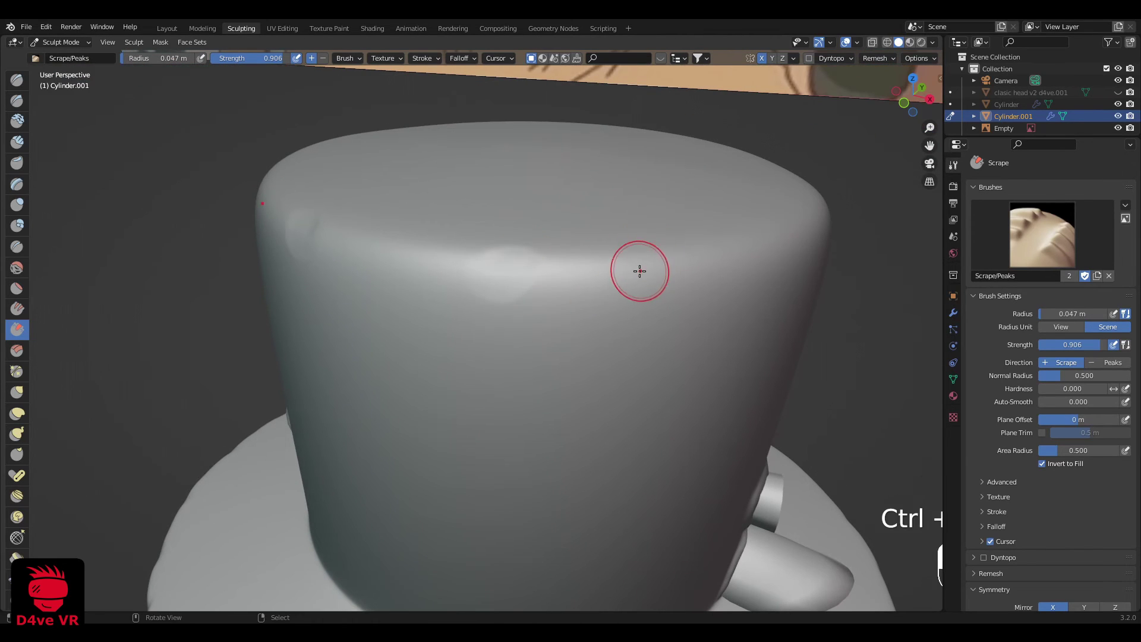
{"action": "key", "text": "ctrl+z"}
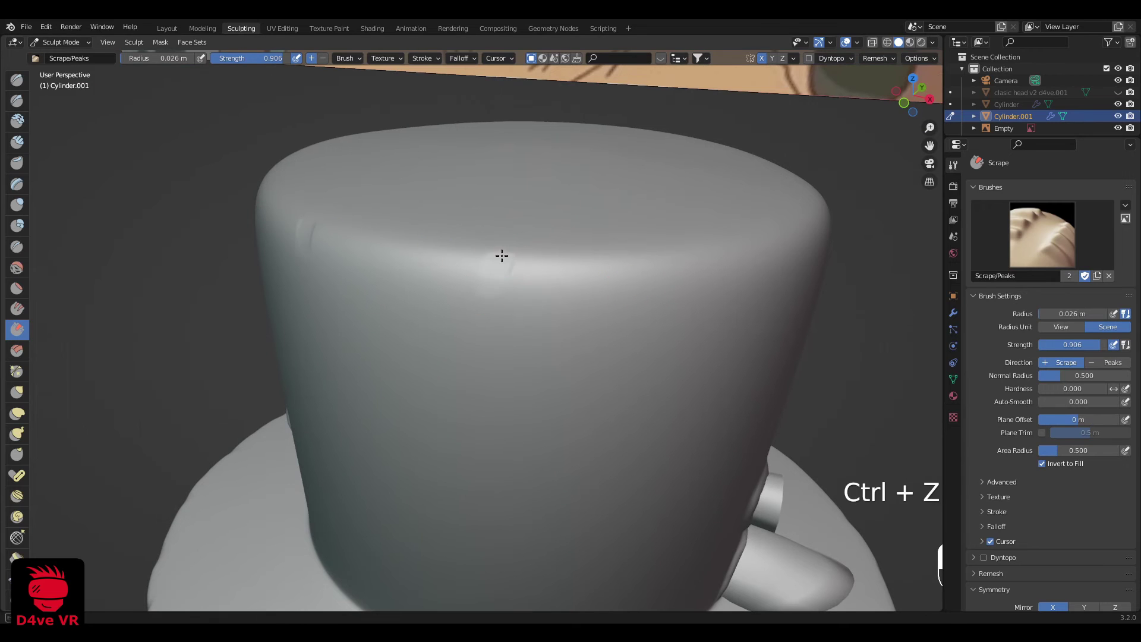
Step: Scrape dents into the crown's top edge from the front round to the side with a 0.026 m brush radius
{"action": "middle_click_drag", "start_coordinate": [743, 273], "coordinate": [711, 311]}
{"action": "mouse_move", "coordinate": [713, 308]}
{"action": "left_mouse_down"}
{"action": "mouse_move", "coordinate": [668, 329]}
{"action": "mouse_move", "coordinate": [703, 288]}
{"action": "left_mouse_up"}
{"action": "middle_click_drag", "start_coordinate": [723, 345], "coordinate": [652, 356], "text": "shift"}
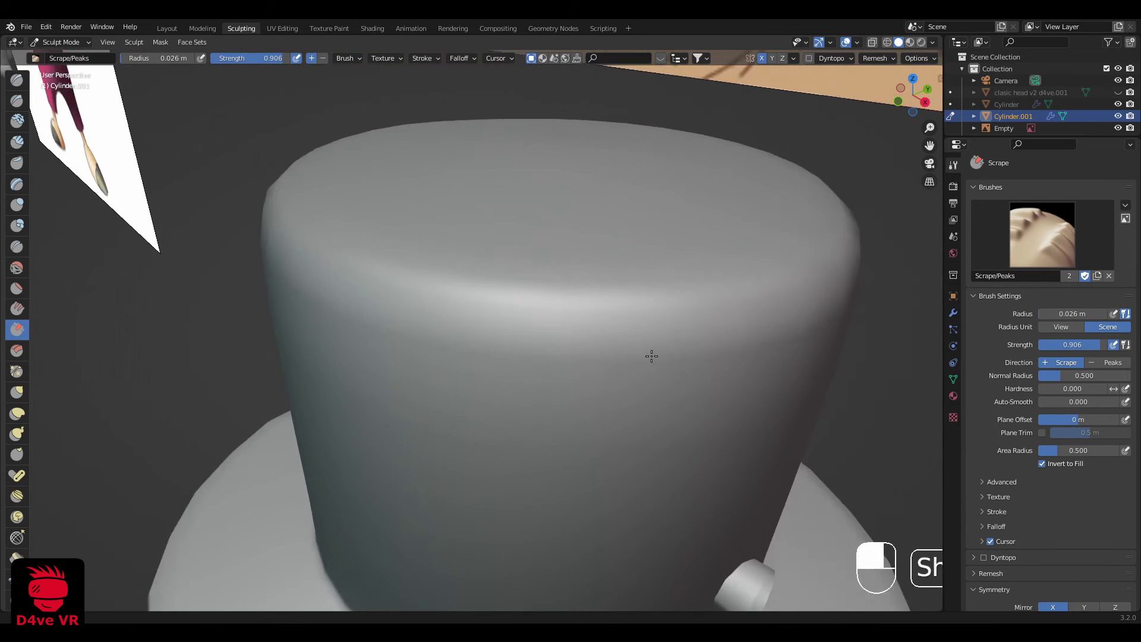
{"action": "middle_click_drag", "start_coordinate": [723, 324], "coordinate": [694, 329]}
{"action": "mouse_move", "coordinate": [695, 328]}
{"action": "left_mouse_down"}
{"action": "mouse_move", "coordinate": [708, 301]}
{"action": "mouse_move", "coordinate": [681, 346]}
{"action": "left_mouse_up"}
{"action": "mouse_move", "coordinate": [682, 346]}
{"action": "left_mouse_down"}
{"action": "mouse_move", "coordinate": [703, 351]}
{"action": "mouse_move", "coordinate": [674, 316]}
{"action": "left_mouse_up"}
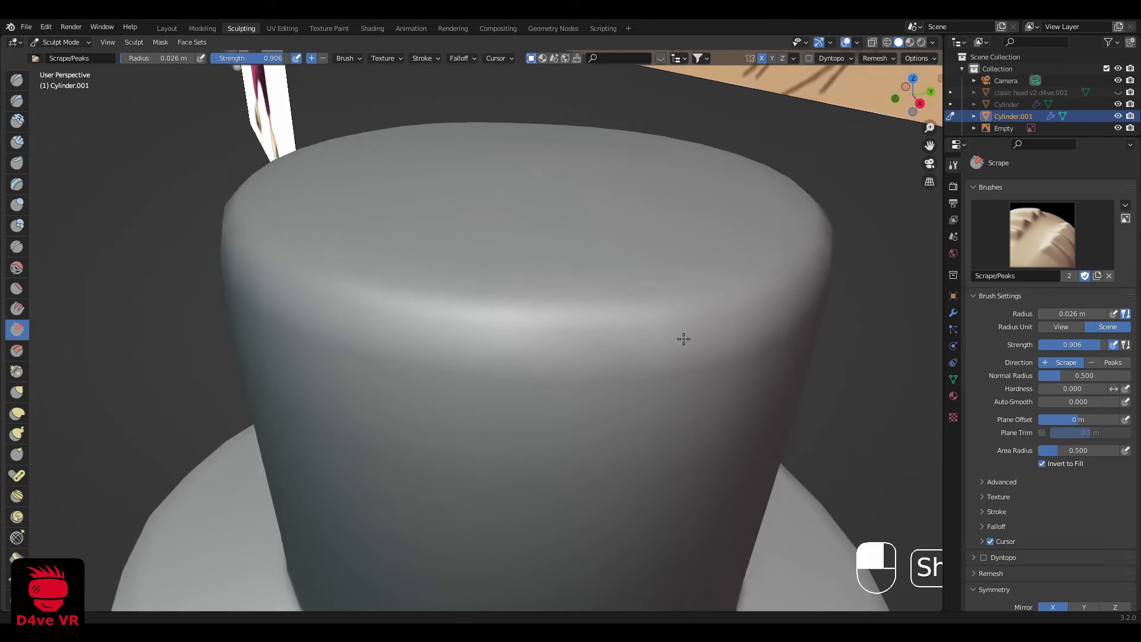
{"action": "mouse_move", "coordinate": [683, 339]}
{"action": "middle_mouse_down"}
{"action": "mouse_move", "coordinate": [575, 339]}
{"action": "mouse_move", "coordinate": [586, 351]}
{"action": "middle_mouse_up"}
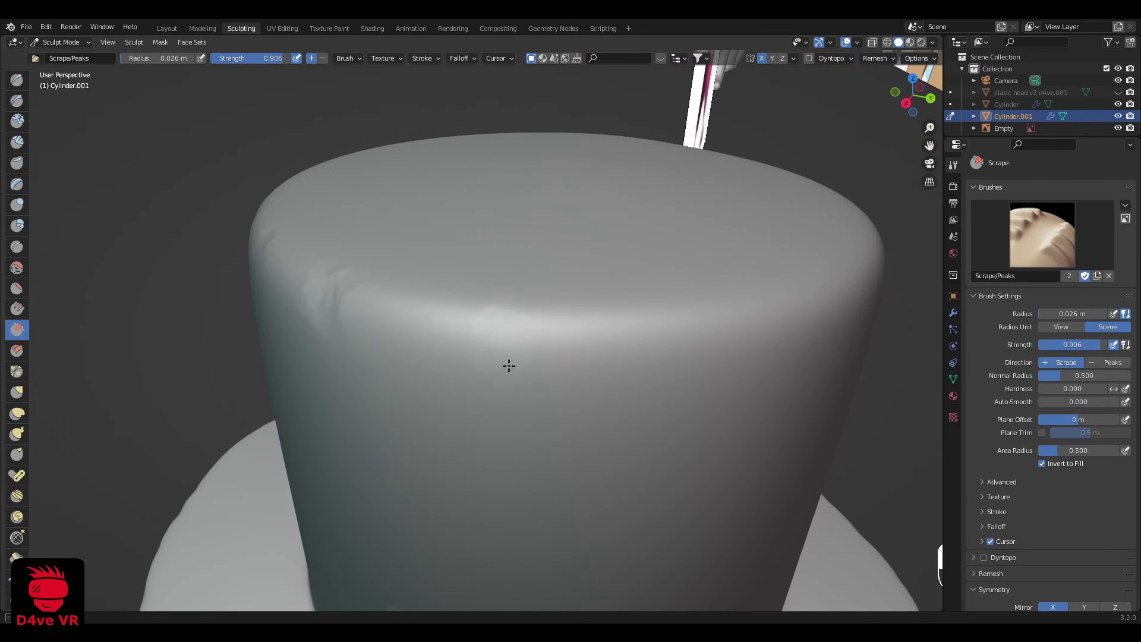
Step: Scrape further dents into the crown's top edge from the side towards the rear
{"action": "middle_click_drag", "start_coordinate": [520, 366], "coordinate": [630, 428]}
{"action": "mouse_move", "coordinate": [660, 446]}
{"action": "left_mouse_down"}
{"action": "mouse_move", "coordinate": [675, 471]}
{"action": "mouse_move", "coordinate": [662, 474]}
{"action": "left_mouse_up"}
{"action": "middle_click_drag", "start_coordinate": [631, 470], "coordinate": [636, 444]}
{"action": "scroll", "coordinate": [637, 444], "scroll_direction": "down", "scroll_amount": 6}
{"action": "scroll", "coordinate": [657, 390], "scroll_direction": "up", "scroll_amount": 4}
{"action": "middle_click_drag", "start_coordinate": [607, 333], "coordinate": [566, 462]}
Step: Scrape another dent into the rear of the crown's top edge and smooth it
{"action": "scroll", "coordinate": [594, 462], "scroll_direction": "up", "scroll_amount": 1}
{"action": "middle_click_drag", "start_coordinate": [655, 484], "coordinate": [637, 491]}
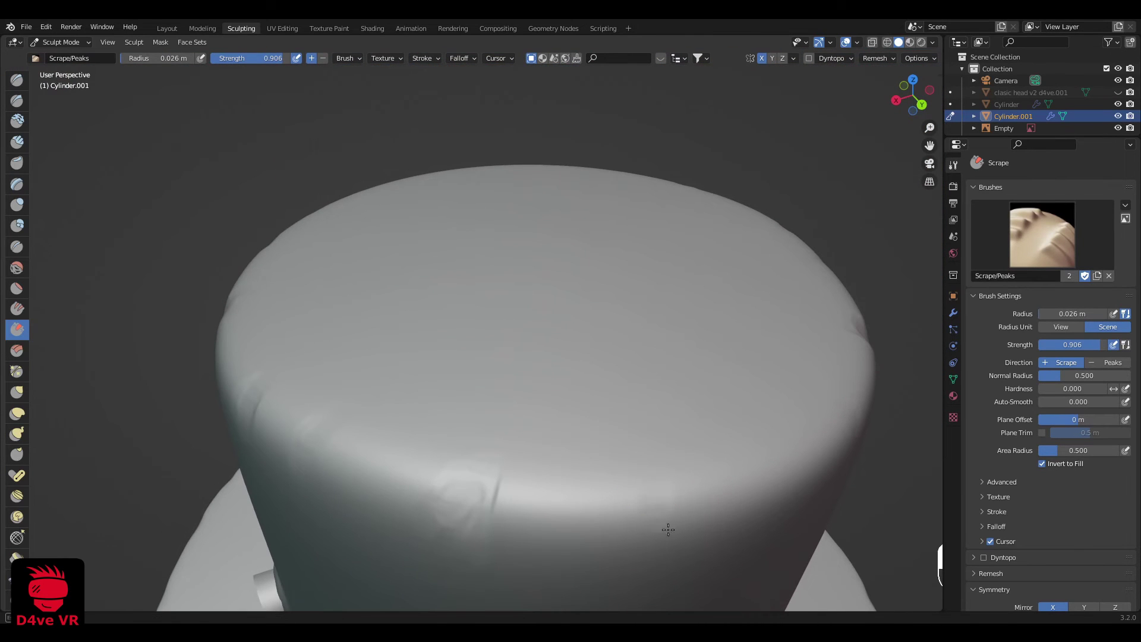
{"action": "mouse_move", "coordinate": [663, 523]}
{"action": "left_mouse_down"}
{"action": "mouse_move", "coordinate": [645, 492]}
{"action": "mouse_move", "coordinate": [631, 535]}
{"action": "left_mouse_up"}
{"action": "middle_click_drag", "start_coordinate": [702, 522], "coordinate": [742, 505]}
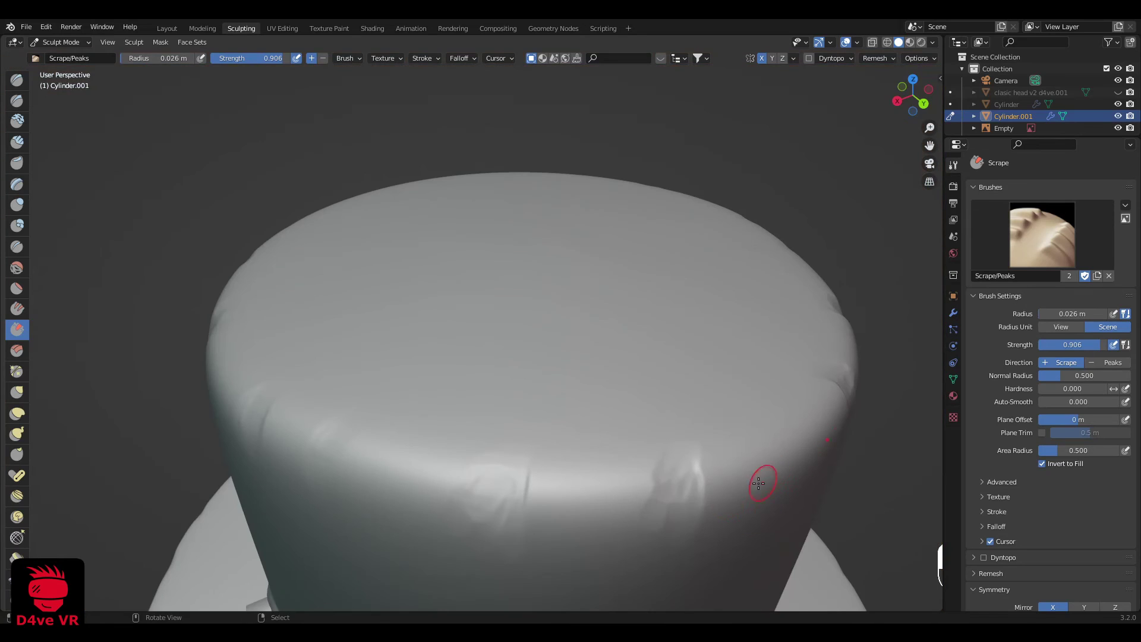
{"action": "left_click_drag", "start_coordinate": [704, 505], "coordinate": [672, 536], "text": "shift"}
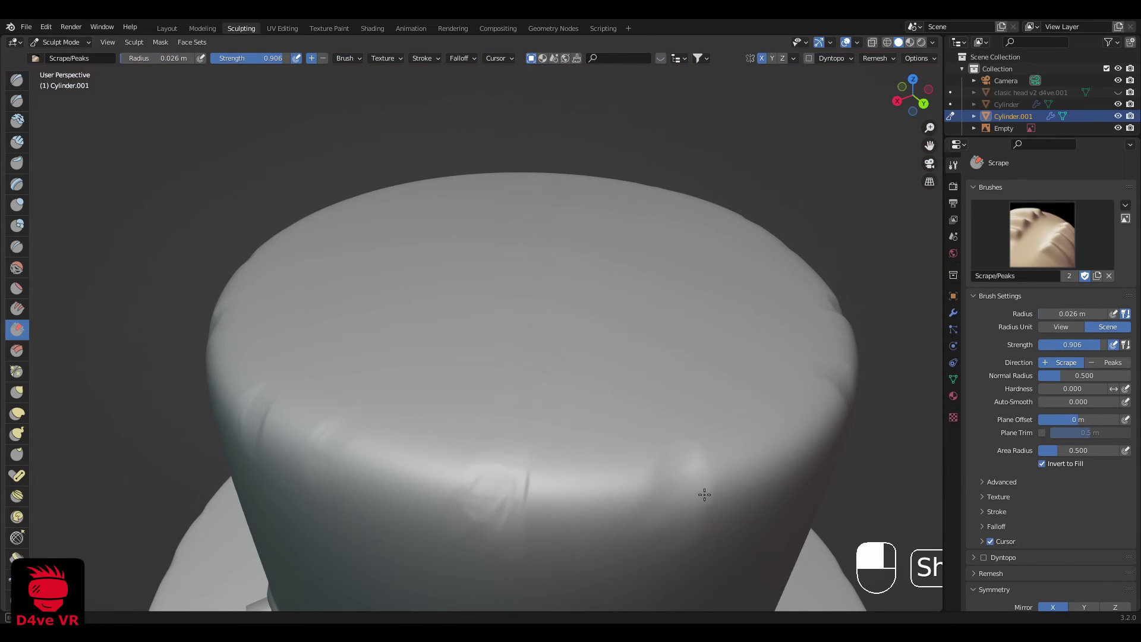
{"action": "middle_click_drag", "start_coordinate": [704, 525], "coordinate": [686, 447]}
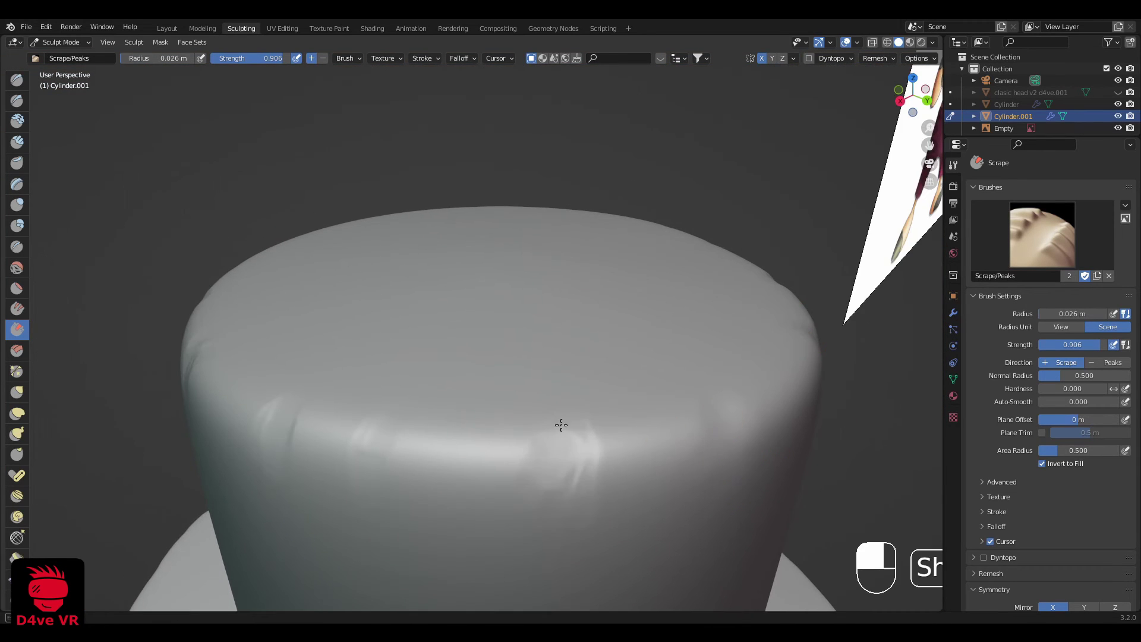
Step: Smooth the scraped dents along the side of the crown's top edge
{"action": "middle_click_drag", "start_coordinate": [506, 501], "coordinate": [652, 384]}
{"action": "left_click_drag", "start_coordinate": [659, 372], "coordinate": [661, 381], "text": "shift"}
{"action": "scroll", "coordinate": [693, 393], "scroll_direction": "up", "scroll_amount": 1}
{"action": "middle_click_drag", "start_coordinate": [732, 389], "coordinate": [693, 395]}
{"action": "mouse_move", "coordinate": [702, 410]}
{"action": "left_mouse_down", "text": "shift"}
{"action": "mouse_move", "coordinate": [736, 380]}
{"action": "mouse_move", "coordinate": [711, 381]}
{"action": "left_mouse_up", "text": "shift"}
{"action": "middle_click_drag", "start_coordinate": [504, 419], "coordinate": [542, 421]}
{"action": "left_click_drag", "start_coordinate": [538, 425], "coordinate": [514, 397], "text": "shift"}
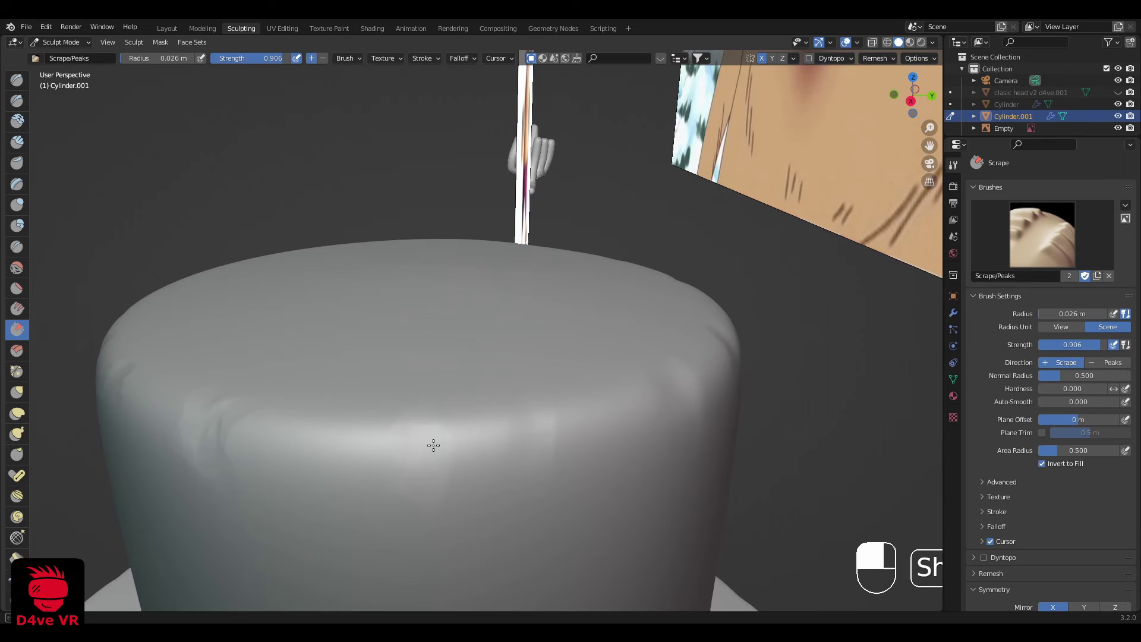
Step: Soften the dents on the crown's top edge between its side and front
{"action": "middle_click_drag", "start_coordinate": [433, 445], "coordinate": [390, 430]}
{"action": "scroll", "coordinate": [412, 464], "scroll_direction": "up", "scroll_amount": 1}
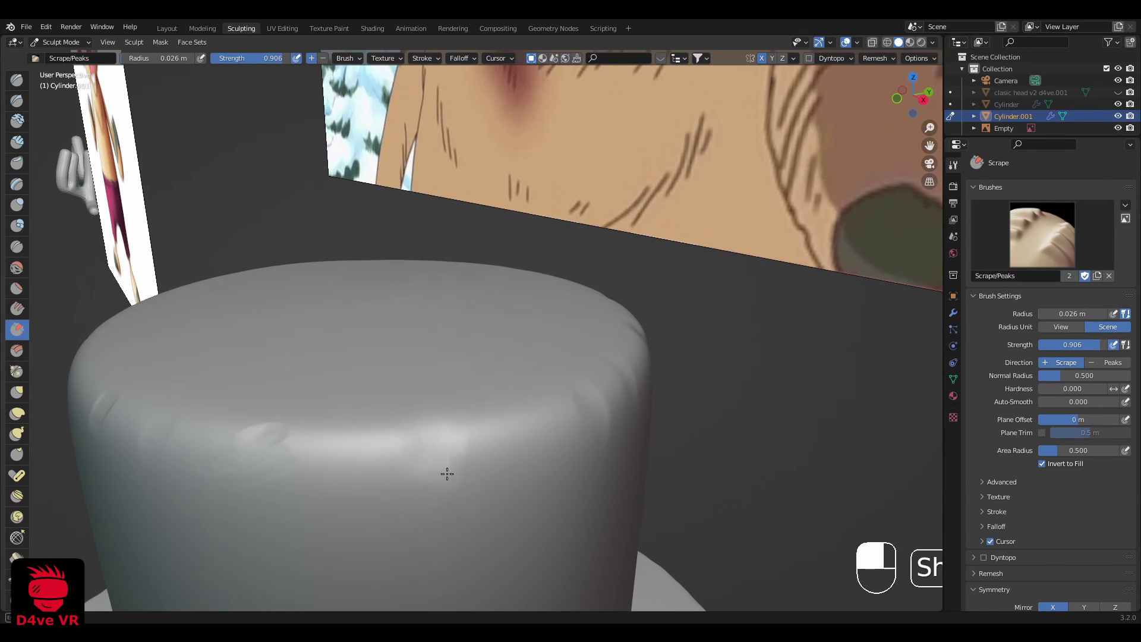
{"action": "mouse_move", "coordinate": [446, 471]}
{"action": "middle_mouse_down"}
{"action": "mouse_move", "coordinate": [491, 501]}
{"action": "mouse_move", "coordinate": [532, 486]}
{"action": "middle_mouse_up"}
{"action": "scroll", "coordinate": [532, 485], "scroll_direction": "up", "scroll_amount": 1}
{"action": "left_click_drag", "start_coordinate": [446, 467], "coordinate": [389, 477], "text": "shift"}
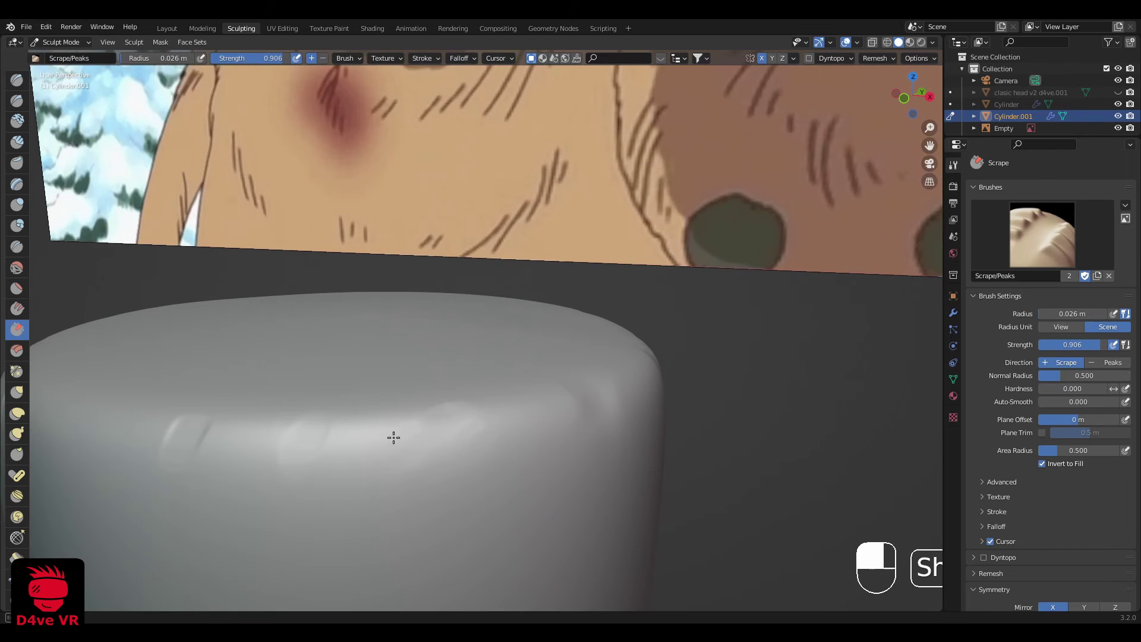
Step: Smooth the mirrored dents across the front of the crown's top edge
{"action": "middle_click_drag", "start_coordinate": [398, 456], "coordinate": [558, 408]}
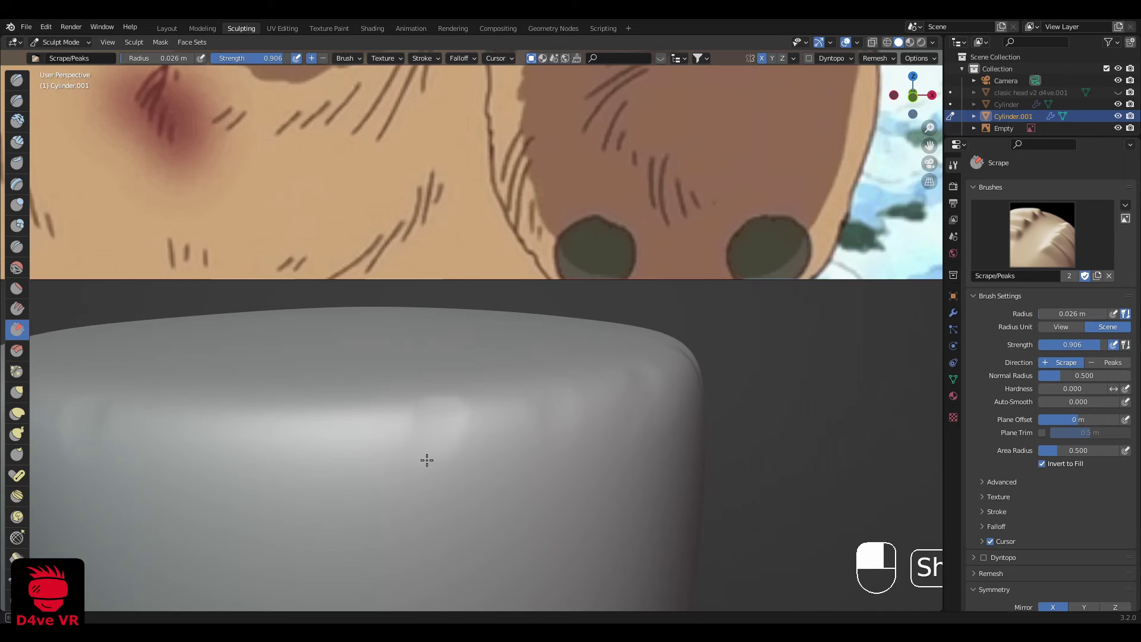
{"action": "middle_click_drag", "start_coordinate": [427, 460], "coordinate": [356, 448]}
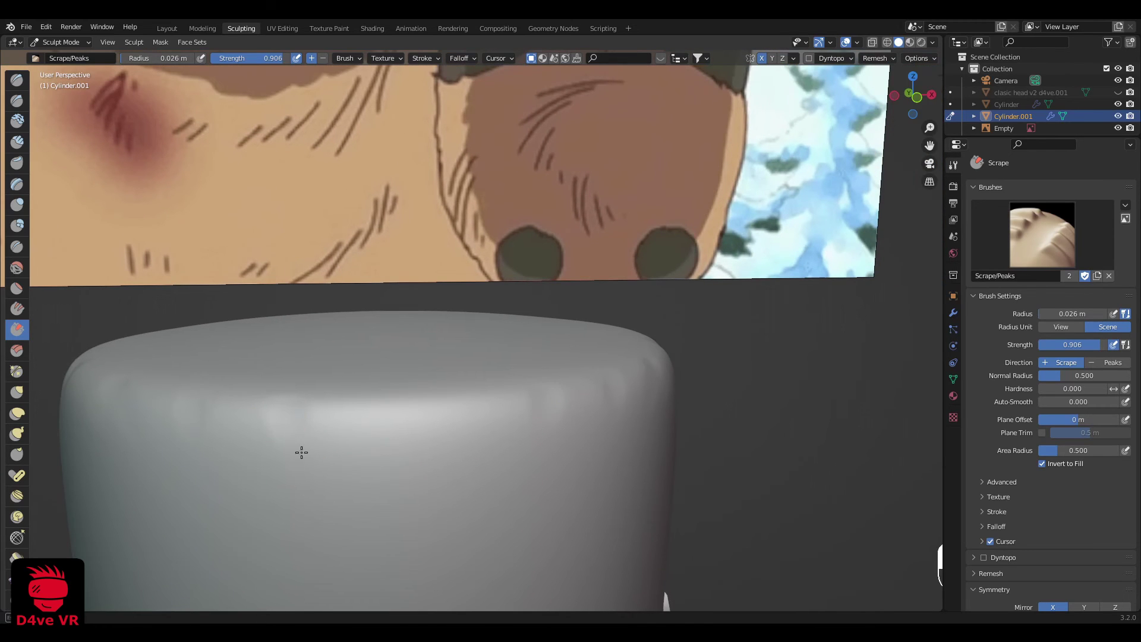
{"action": "left_click_drag", "start_coordinate": [300, 449], "coordinate": [258, 385], "text": "shift"}
{"action": "mouse_move", "coordinate": [265, 395]}
{"action": "middle_mouse_down"}
{"action": "mouse_move", "coordinate": [295, 440]}
{"action": "mouse_move", "coordinate": [416, 443]}
{"action": "middle_mouse_up"}
{"action": "scroll", "coordinate": [455, 446], "scroll_direction": "up", "scroll_amount": 1}
Step: Soften the dent near the front centre of the crown's top edge, then scrape and smooth one beside it
{"action": "scroll", "coordinate": [416, 440], "scroll_direction": "down", "scroll_amount": 9}
{"action": "key", "text": "KP_1"}
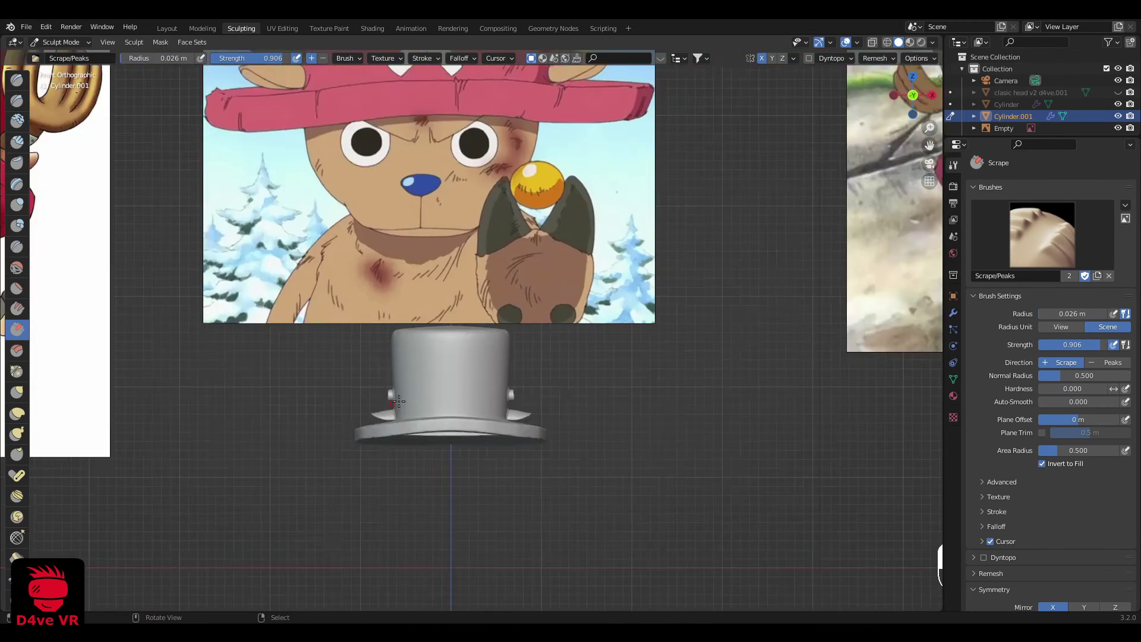
{"action": "scroll", "coordinate": [399, 402], "scroll_direction": "up", "scroll_amount": 10}
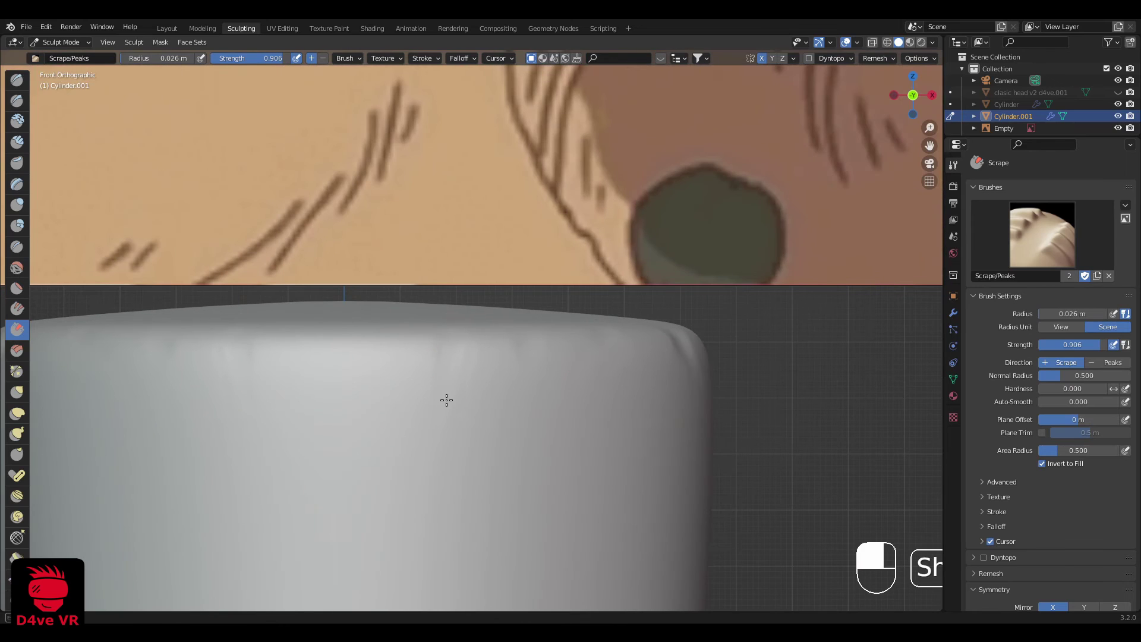
{"action": "left_click_drag", "start_coordinate": [436, 366], "coordinate": [442, 390], "text": "shift"}
{"action": "mouse_move", "coordinate": [534, 355]}
{"action": "left_mouse_down"}
{"action": "mouse_move", "coordinate": [520, 347]}
{"action": "mouse_move", "coordinate": [527, 357]}
{"action": "left_mouse_up"}
{"action": "left_click_drag", "start_coordinate": [525, 351], "coordinate": [522, 365], "text": "shift"}
{"action": "scroll", "coordinate": [657, 408], "scroll_direction": "down", "scroll_amount": 10}
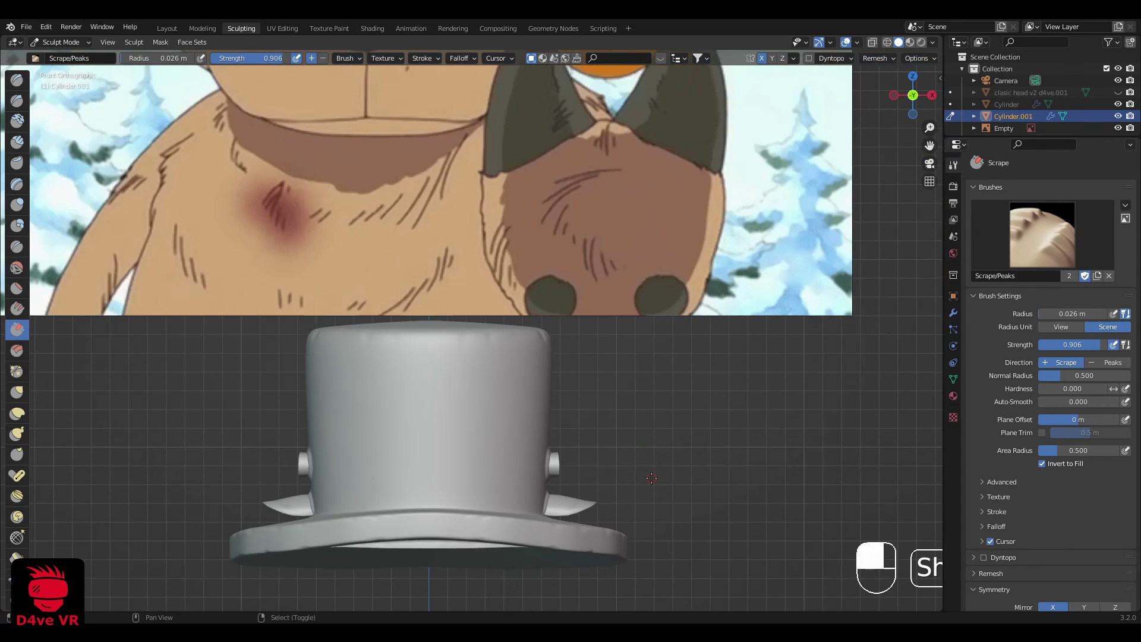
Step: Add more scraped dents to the front and side of the crown's top edge and soften them
{"action": "middle_click_drag", "start_coordinate": [652, 478], "coordinate": [550, 494]}
{"action": "scroll", "coordinate": [456, 443], "scroll_direction": "up", "scroll_amount": 4}
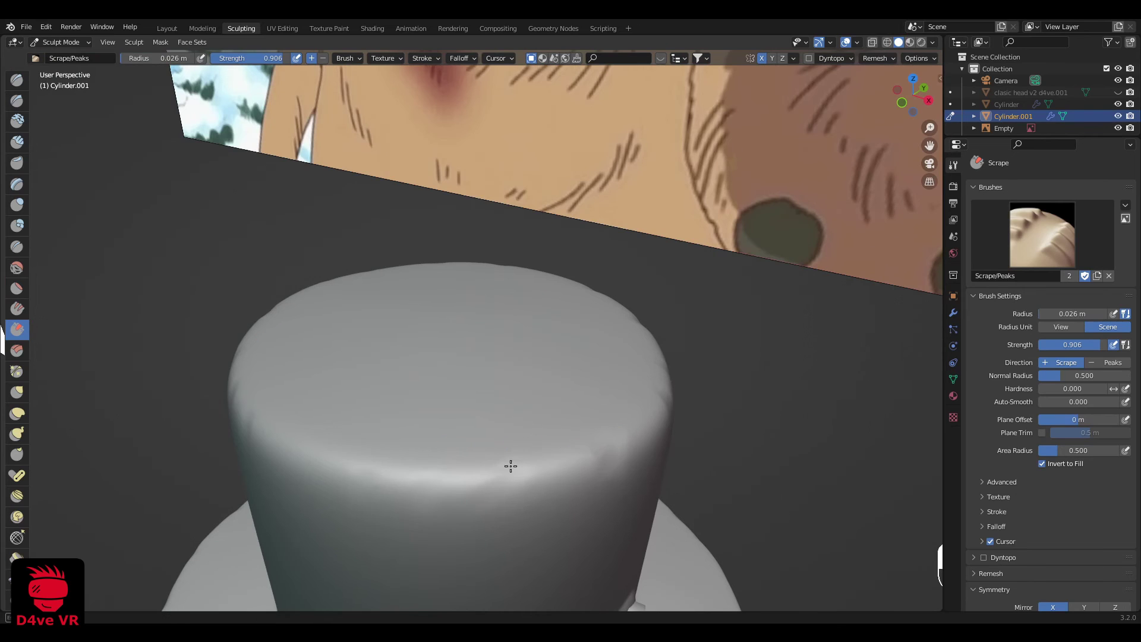
{"action": "mouse_move", "coordinate": [384, 446]}
{"action": "left_mouse_down", "text": "shift"}
{"action": "mouse_move", "coordinate": [400, 469]}
{"action": "mouse_move", "coordinate": [396, 459]}
{"action": "left_mouse_up", "text": "shift"}
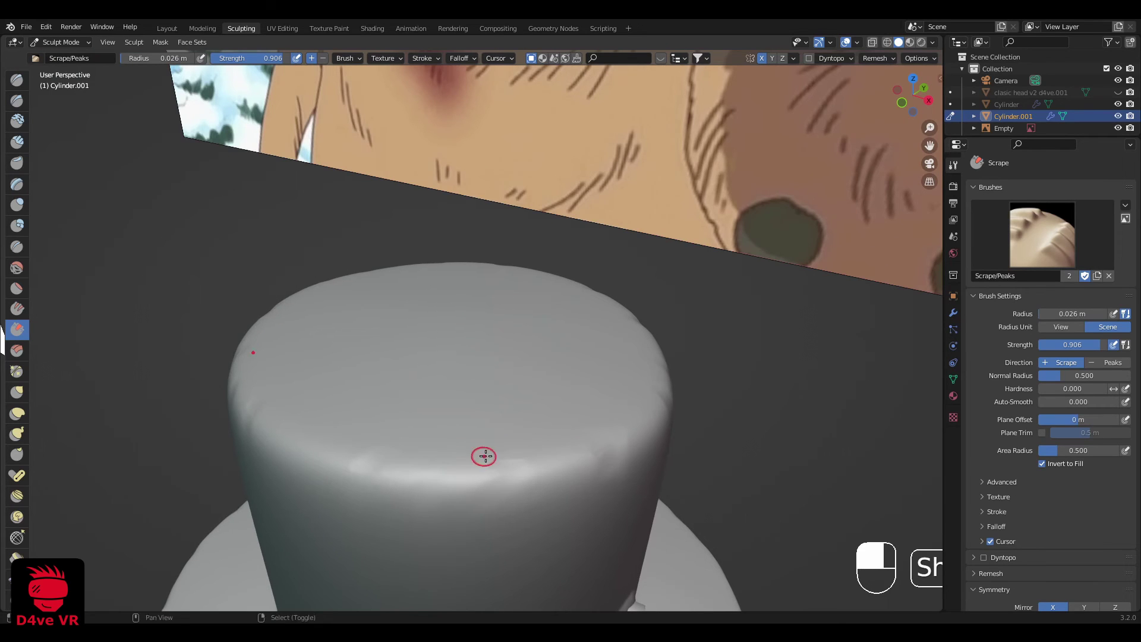
{"action": "middle_click_drag", "start_coordinate": [662, 390], "coordinate": [614, 443]}
{"action": "scroll", "coordinate": [614, 443], "scroll_direction": "up", "scroll_amount": 3}
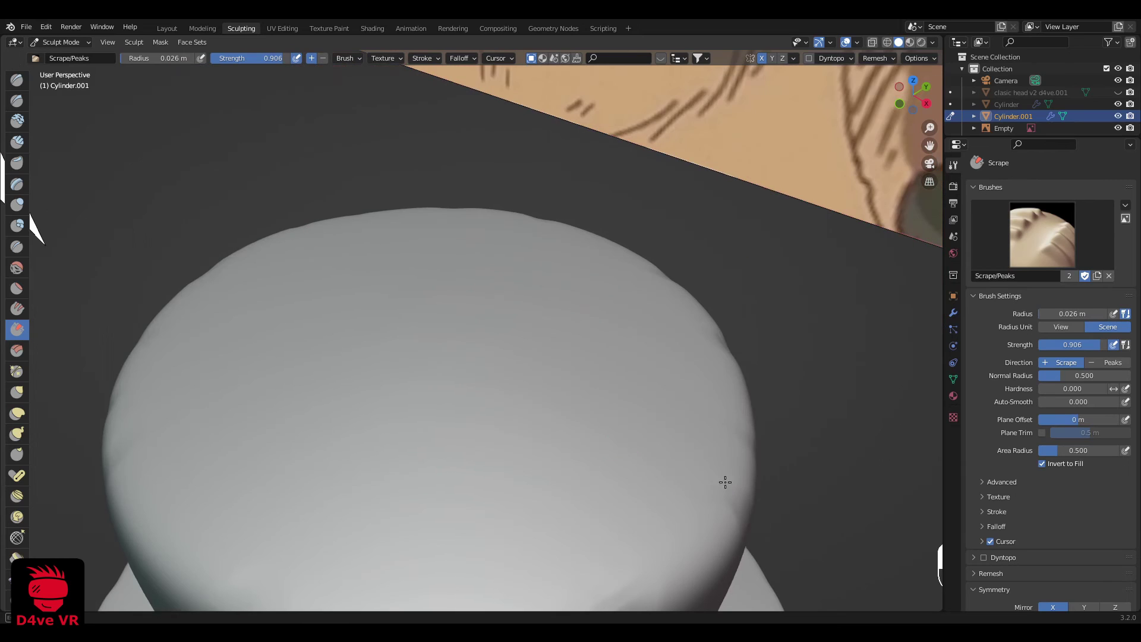
{"action": "left_click_drag", "start_coordinate": [645, 284], "coordinate": [620, 267], "text": "shift"}
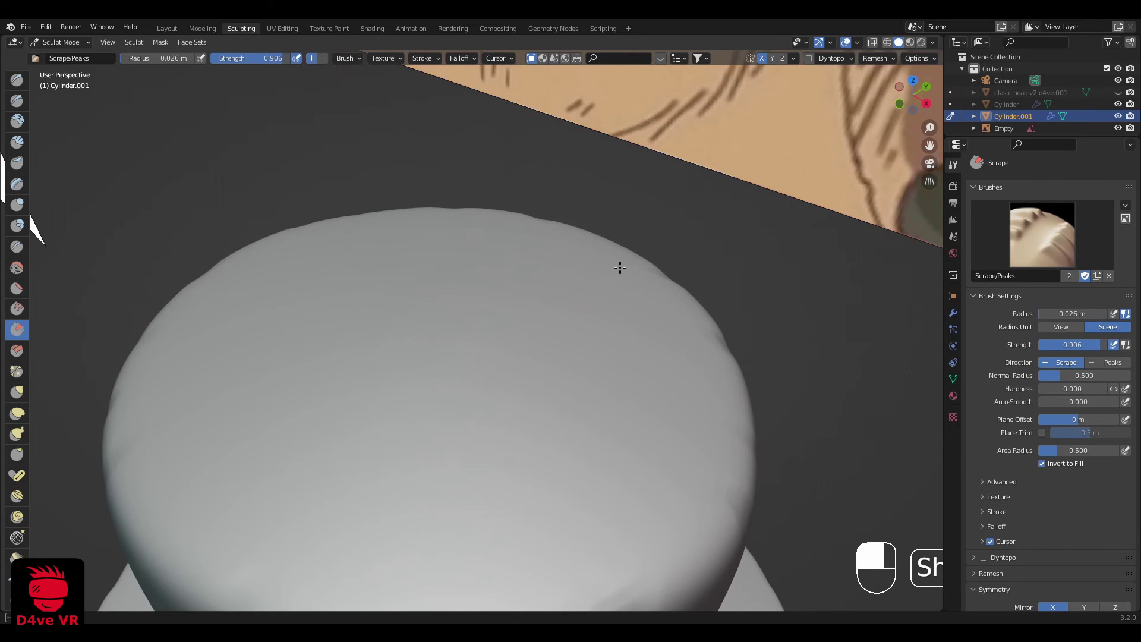
Step: Touch up the smoothing of the dent at the front side of the crown's top edge
{"action": "scroll", "coordinate": [704, 498], "scroll_direction": "down", "scroll_amount": 3}
{"action": "key", "text": "grave"}
{"action": "middle_click_drag", "start_coordinate": [547, 393], "coordinate": [540, 463]}
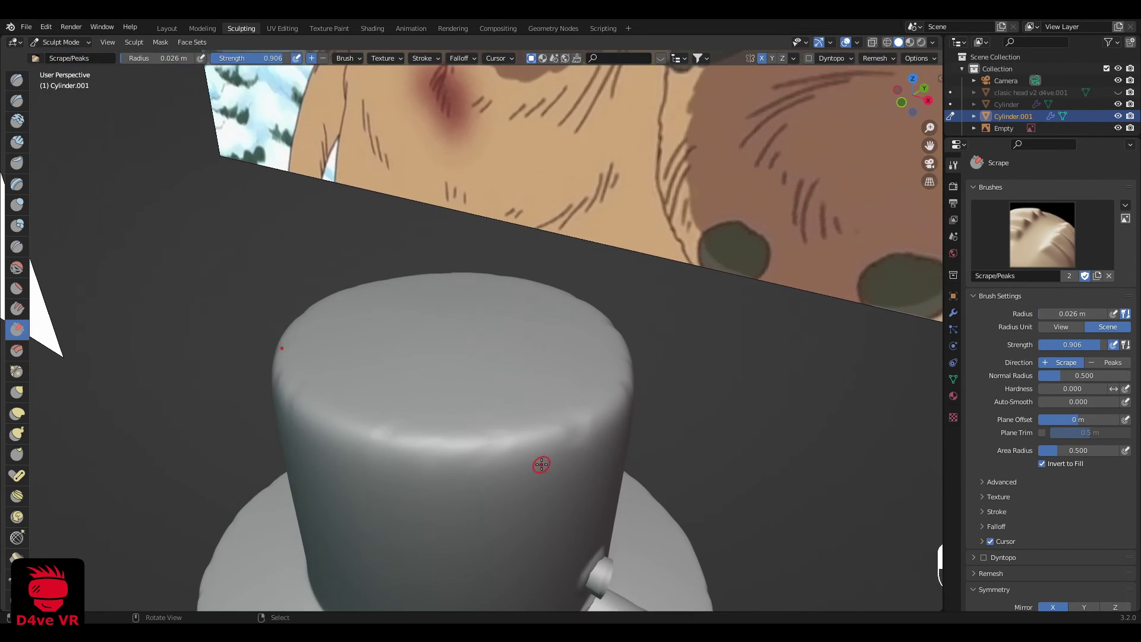
{"action": "left_click_drag", "start_coordinate": [562, 424], "coordinate": [560, 426], "text": "shift"}
{"action": "key", "text": "grave"}
{"action": "middle_click_drag", "start_coordinate": [493, 444], "coordinate": [489, 454]}
{"action": "scroll", "coordinate": [489, 454], "scroll_direction": "down", "scroll_amount": 2}
{"action": "scroll", "coordinate": [434, 398], "scroll_direction": "up", "scroll_amount": 3}
{"action": "middle_click_drag", "start_coordinate": [431, 392], "coordinate": [401, 423]}
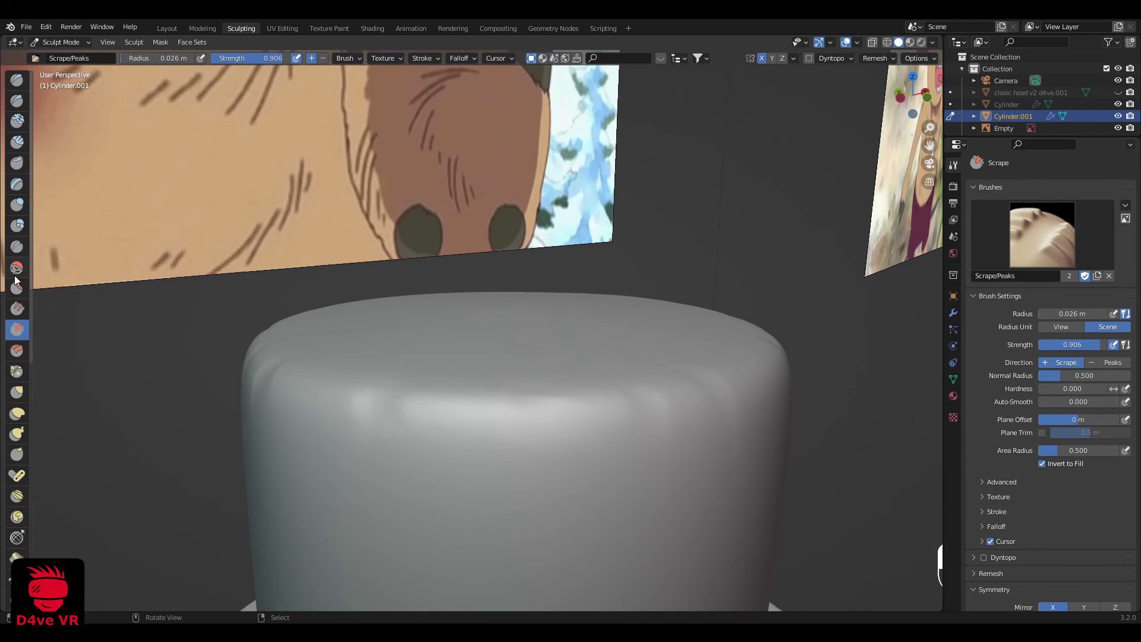
Step: Apply Clay Strips to the front side of the crown's top edge, set strength to 0.512, and smooth the strokes
{"action": "left_click", "coordinate": [17, 142]}
{"action": "scroll", "coordinate": [347, 436], "scroll_direction": "up", "scroll_amount": 1}
{"action": "left_click_drag", "start_coordinate": [355, 417], "coordinate": [342, 449]}
{"action": "left_click_drag", "start_coordinate": [346, 450], "coordinate": [349, 446], "text": "shift"}
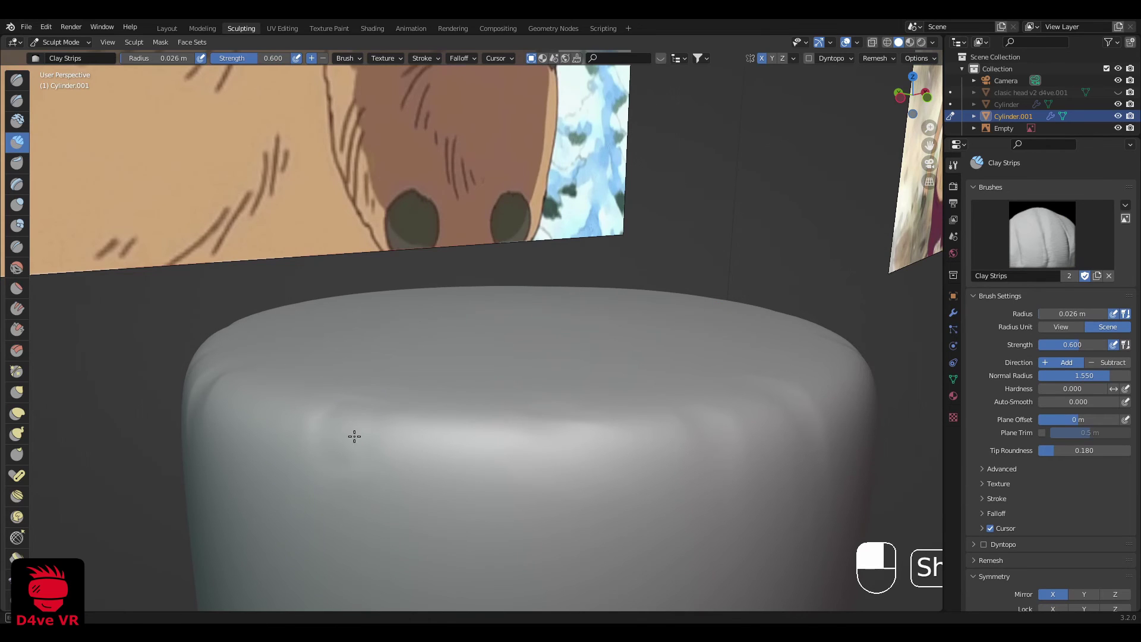
{"action": "middle_click_drag", "start_coordinate": [357, 438], "coordinate": [431, 490]}
{"action": "mouse_move", "coordinate": [394, 460]}
{"action": "left_mouse_down"}
{"action": "mouse_move", "coordinate": [387, 482]}
{"action": "mouse_move", "coordinate": [410, 442]}
{"action": "mouse_move", "coordinate": [390, 461]}
{"action": "left_mouse_up"}
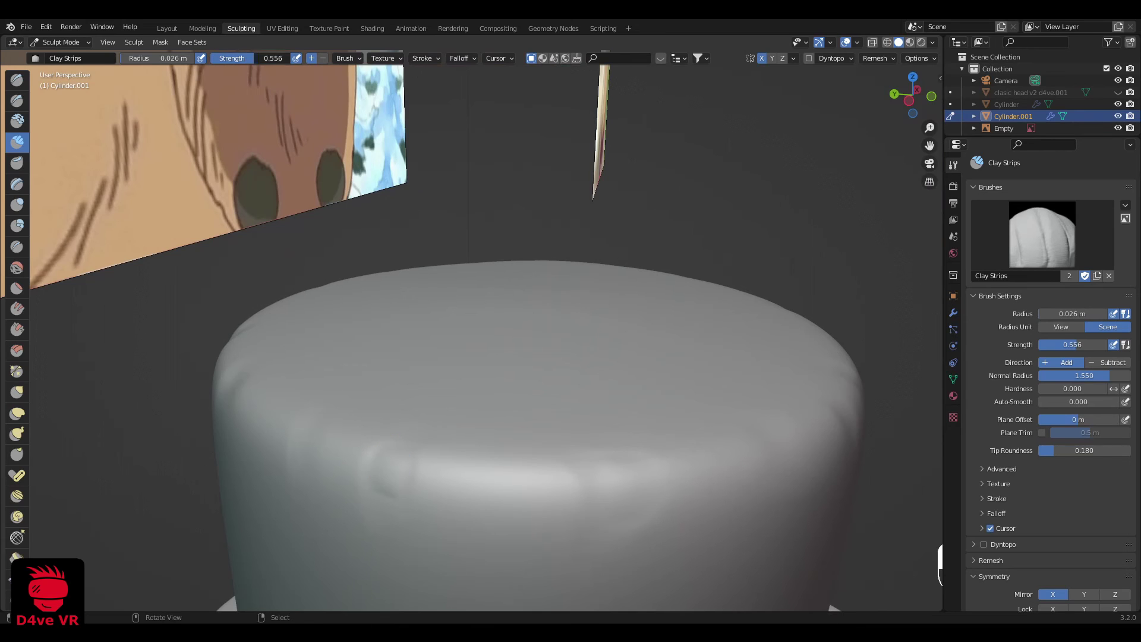
{"action": "left_click_drag", "start_coordinate": [255, 58], "coordinate": [251, 58]}
{"action": "left_click_drag", "start_coordinate": [366, 433], "coordinate": [387, 485], "text": "shift"}
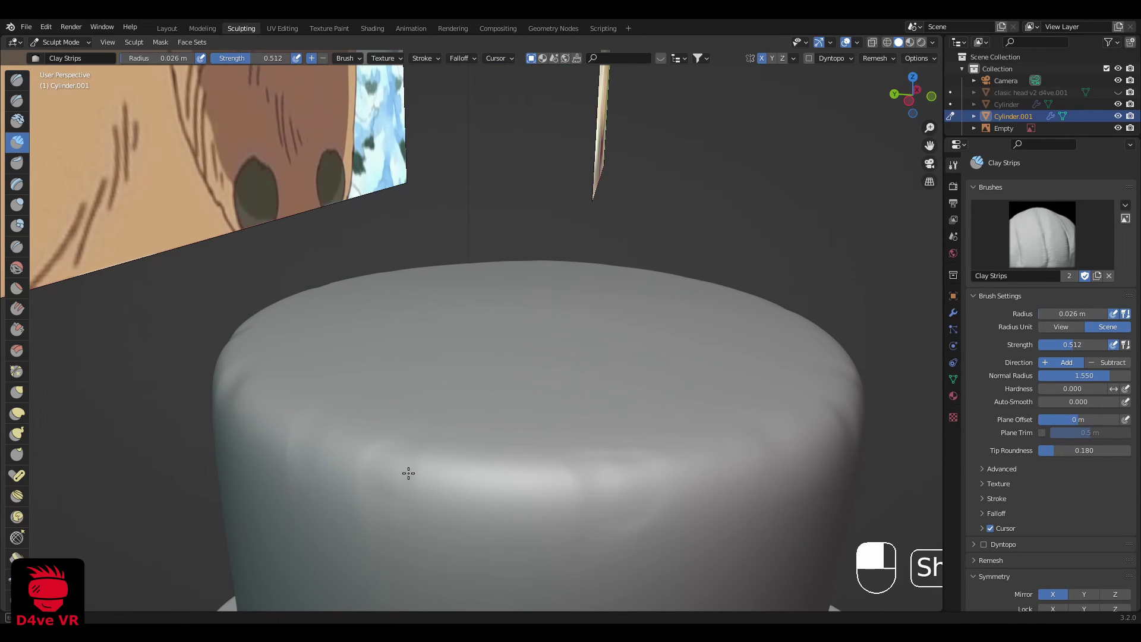
Step: Examine the sculpted crown edge and brim of the hat from the front and side
{"action": "middle_click_drag", "start_coordinate": [570, 504], "coordinate": [505, 476]}
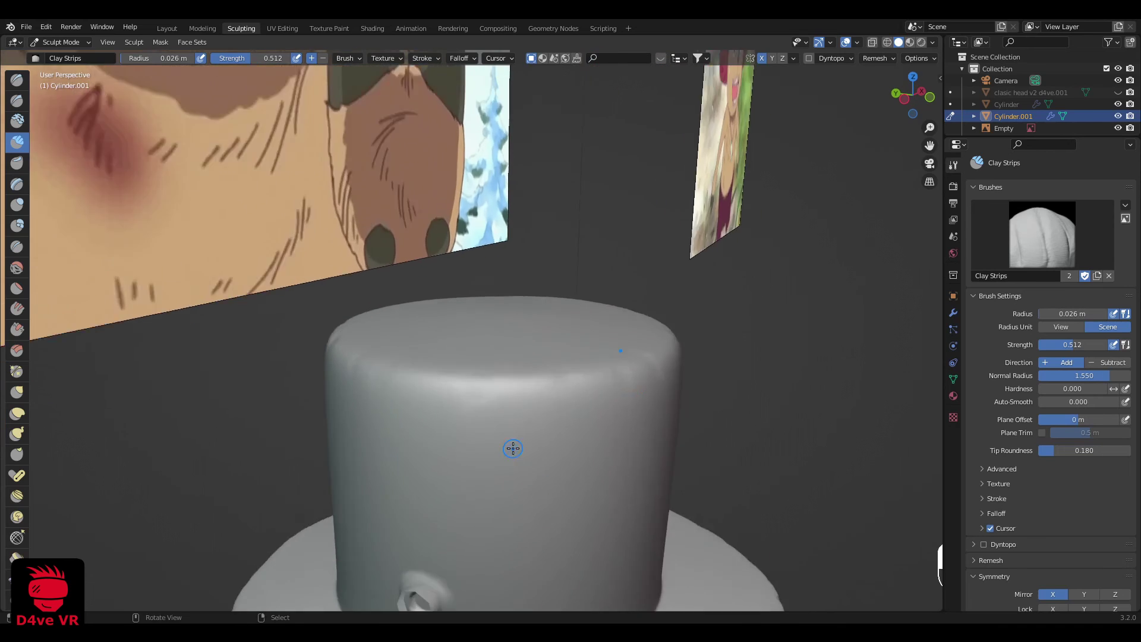
{"action": "scroll", "coordinate": [444, 453], "scroll_direction": "up", "scroll_amount": 3}
{"action": "scroll", "coordinate": [482, 403], "scroll_direction": "down", "scroll_amount": 3}
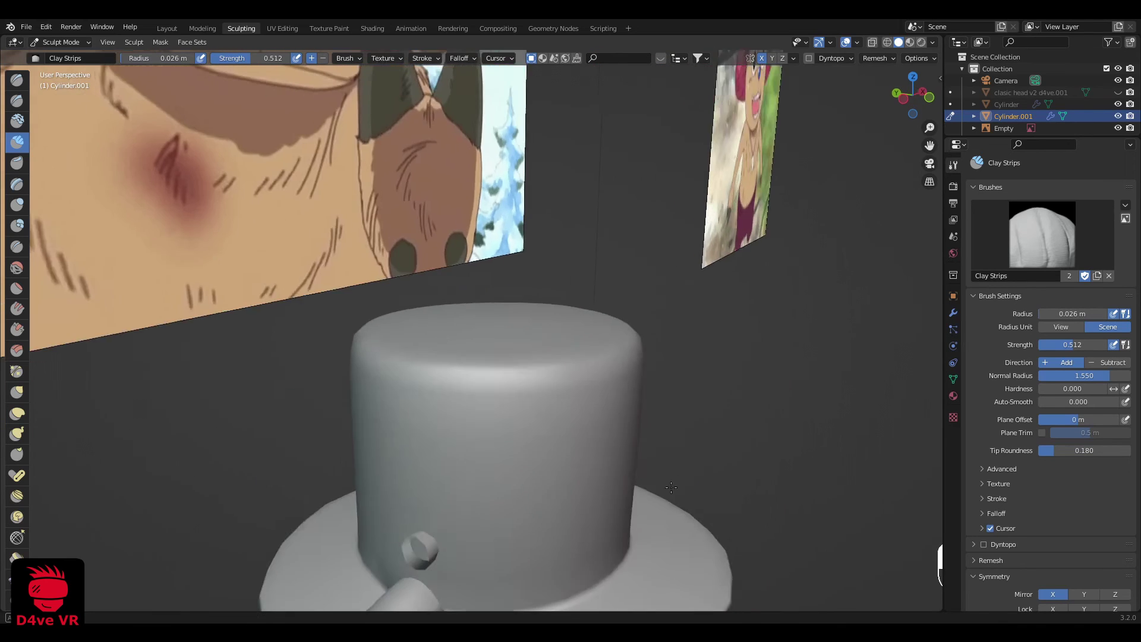
{"action": "middle_click_drag", "start_coordinate": [645, 476], "coordinate": [581, 462]}
{"action": "key", "text": "grave"}
{"action": "left_click", "coordinate": [540, 444]}
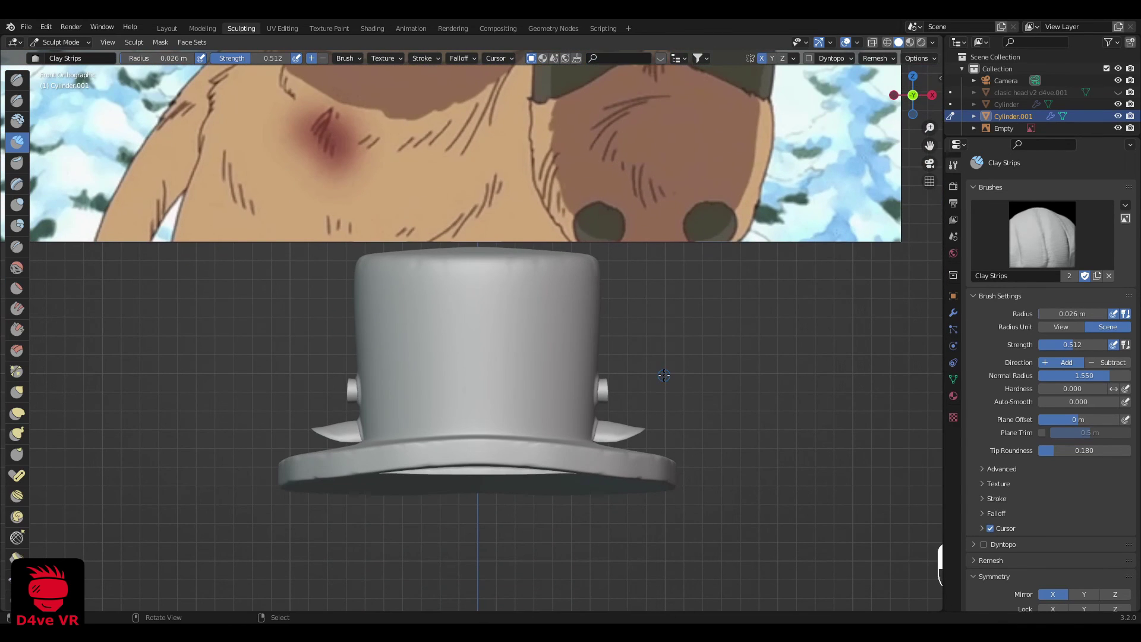
{"action": "middle_click_drag", "start_coordinate": [673, 378], "coordinate": [705, 388]}
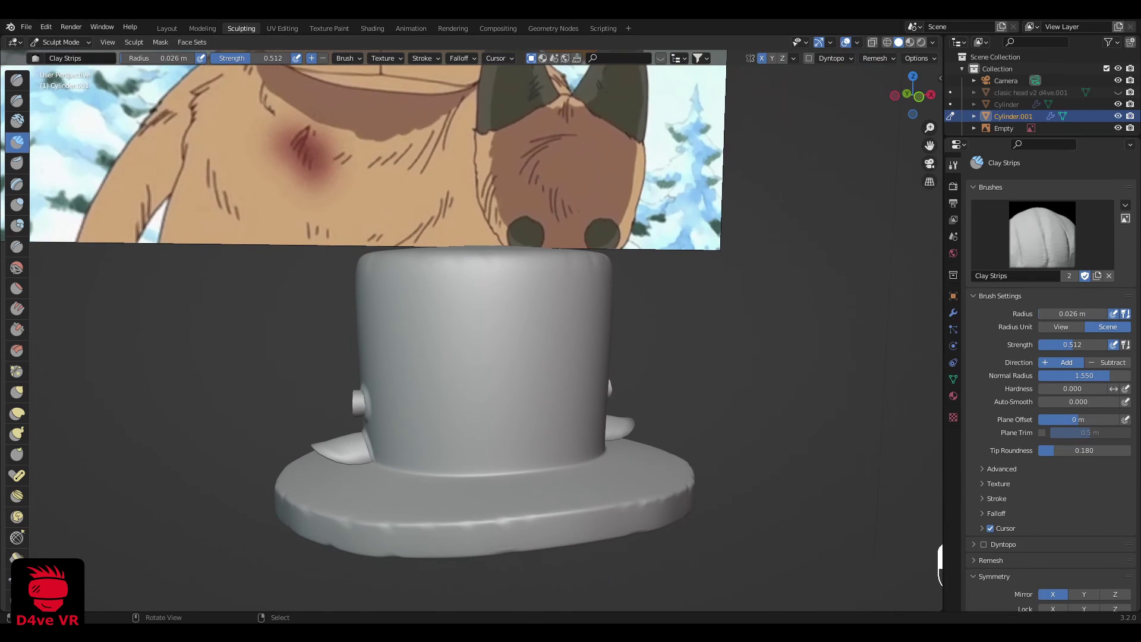
{"action": "scroll", "coordinate": [591, 450], "scroll_direction": "up", "scroll_amount": 2}
Step: Smooth the crown surface around the inner edge of the ear, down to both ends where it meets the brim
{"action": "middle_click_drag", "start_coordinate": [591, 450], "coordinate": [392, 395]}
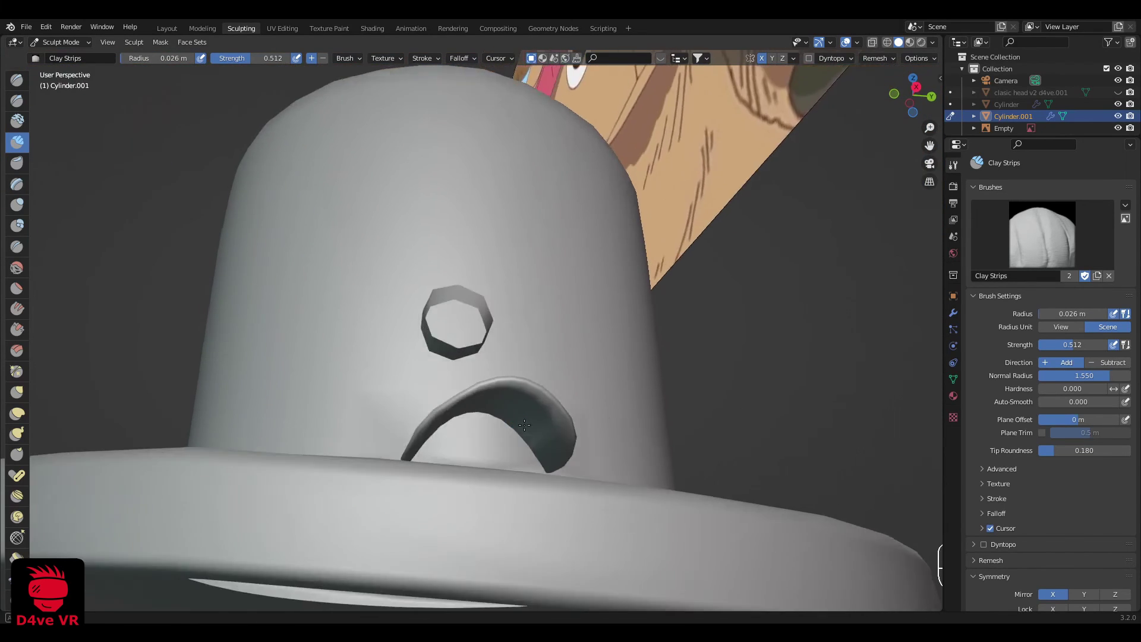
{"action": "scroll", "coordinate": [482, 398], "scroll_direction": "up", "scroll_amount": 5}
{"action": "middle_click_drag", "start_coordinate": [481, 397], "coordinate": [426, 408]}
{"action": "scroll", "coordinate": [426, 407], "scroll_direction": "down", "scroll_amount": 3}
{"action": "mouse_move", "coordinate": [453, 382]}
{"action": "left_mouse_down", "text": "shift"}
{"action": "mouse_move", "coordinate": [471, 394]}
{"action": "mouse_move", "coordinate": [476, 364]}
{"action": "mouse_move", "coordinate": [334, 491]}
{"action": "left_mouse_up", "text": "shift"}
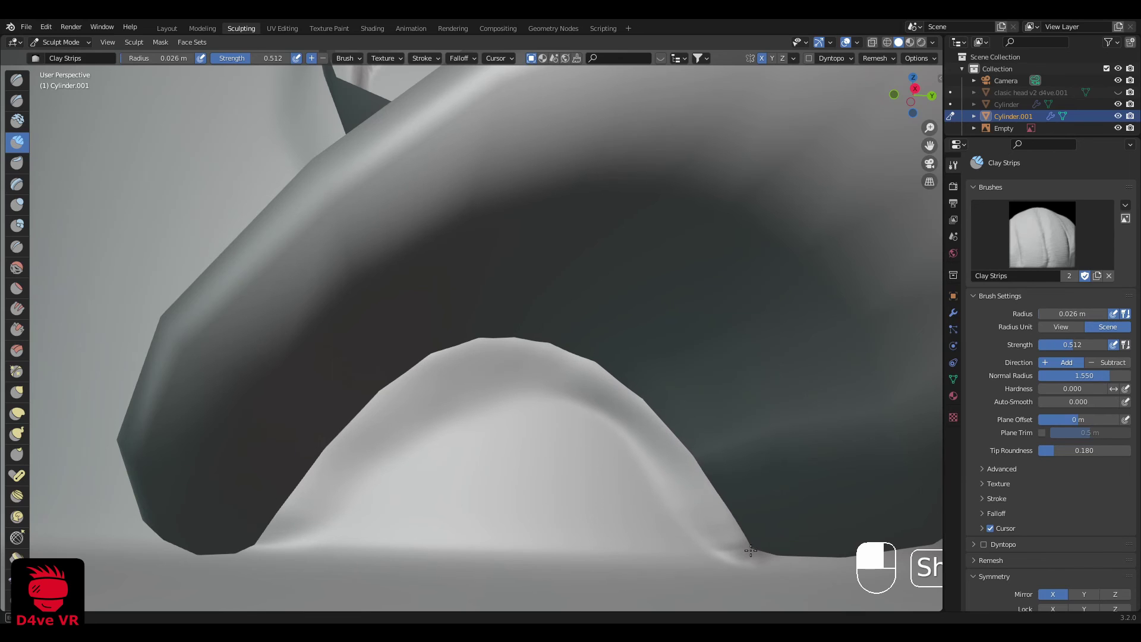
{"action": "left_click_drag", "start_coordinate": [288, 549], "coordinate": [333, 512], "text": "shift"}
Step: Set the Clay Strips brush to a 0.014 m radius and 0.651 strength for the area around the ear joint
{"action": "scroll", "coordinate": [333, 512], "scroll_direction": "down", "scroll_amount": 8}
{"action": "middle_click_drag", "start_coordinate": [333, 446], "coordinate": [534, 512]}
{"action": "scroll", "coordinate": [533, 512], "scroll_direction": "up", "scroll_amount": 4}
{"action": "mouse_move", "coordinate": [439, 393]}
{"action": "middle_mouse_down"}
{"action": "mouse_move", "coordinate": [614, 412]}
{"action": "mouse_move", "coordinate": [541, 418]}
{"action": "mouse_move", "coordinate": [570, 415]}
{"action": "mouse_move", "coordinate": [357, 377]}
{"action": "mouse_move", "coordinate": [265, 344]}
{"action": "mouse_move", "coordinate": [316, 358]}
{"action": "mouse_move", "coordinate": [433, 305]}
{"action": "mouse_move", "coordinate": [403, 293]}
{"action": "mouse_move", "coordinate": [408, 305]}
{"action": "middle_mouse_up"}
{"action": "scroll", "coordinate": [566, 416], "scroll_direction": "up", "scroll_amount": 2}
{"action": "scroll", "coordinate": [316, 358], "scroll_direction": "up", "scroll_amount": 3}
{"action": "scroll", "coordinate": [433, 305], "scroll_direction": "up", "scroll_amount": 3}
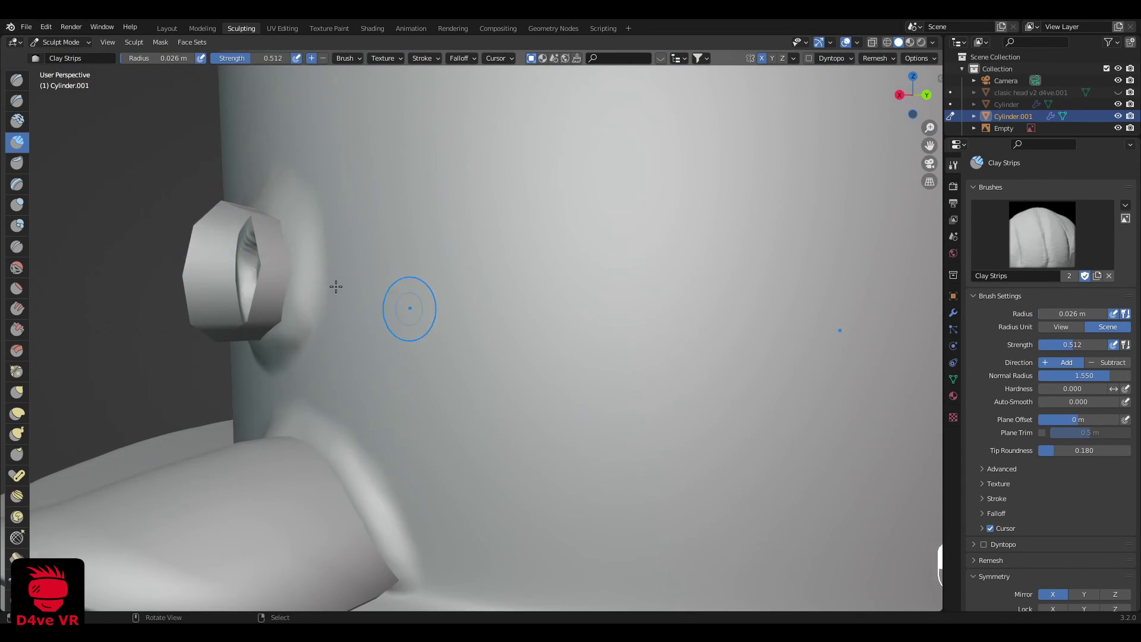
{"action": "middle_click_drag", "start_coordinate": [334, 285], "coordinate": [367, 313]}
{"action": "scroll", "coordinate": [367, 313], "scroll_direction": "up", "scroll_amount": 4}
{"action": "key", "text": "f"}
{"action": "left_click", "coordinate": [226, 488]}
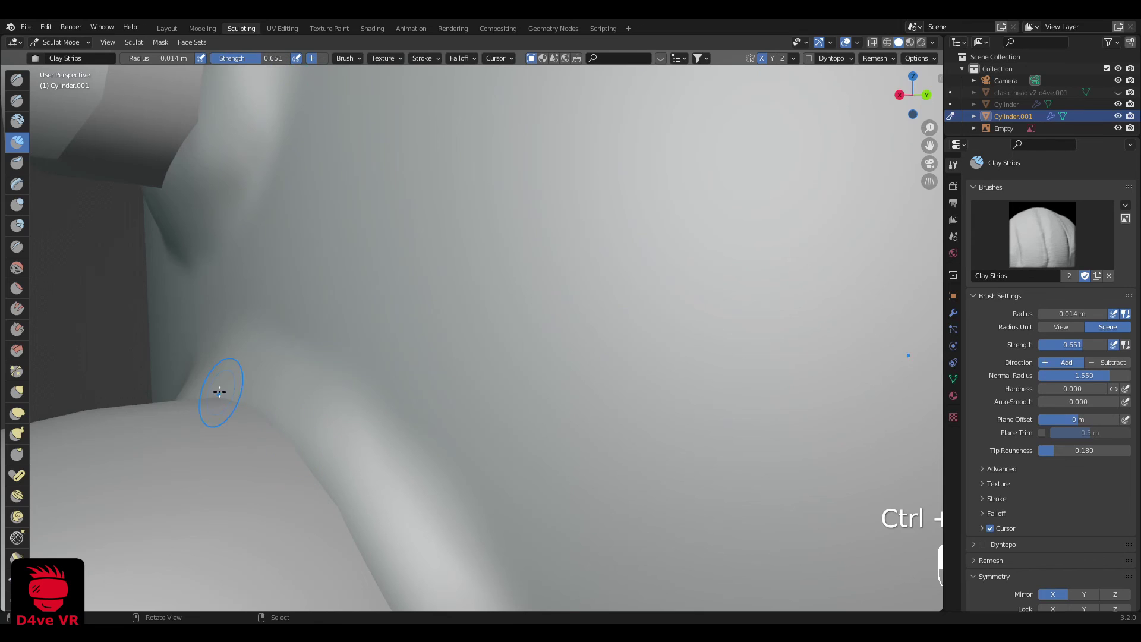
Step: Try a Clay Strips stroke above the ear, undo it, and smooth the crown surface along the ear's upper edge
{"action": "middle_click_drag", "start_coordinate": [302, 440], "coordinate": [704, 429]}
{"action": "left_click_drag", "start_coordinate": [735, 326], "coordinate": [863, 308]}
{"action": "key", "text": "ctrl+z"}
{"action": "mouse_move", "coordinate": [738, 446]}
{"action": "middle_mouse_down"}
{"action": "mouse_move", "coordinate": [769, 451]}
{"action": "mouse_move", "coordinate": [637, 445]}
{"action": "middle_mouse_up"}
{"action": "left_click_drag", "start_coordinate": [561, 409], "coordinate": [529, 417], "text": "shift"}
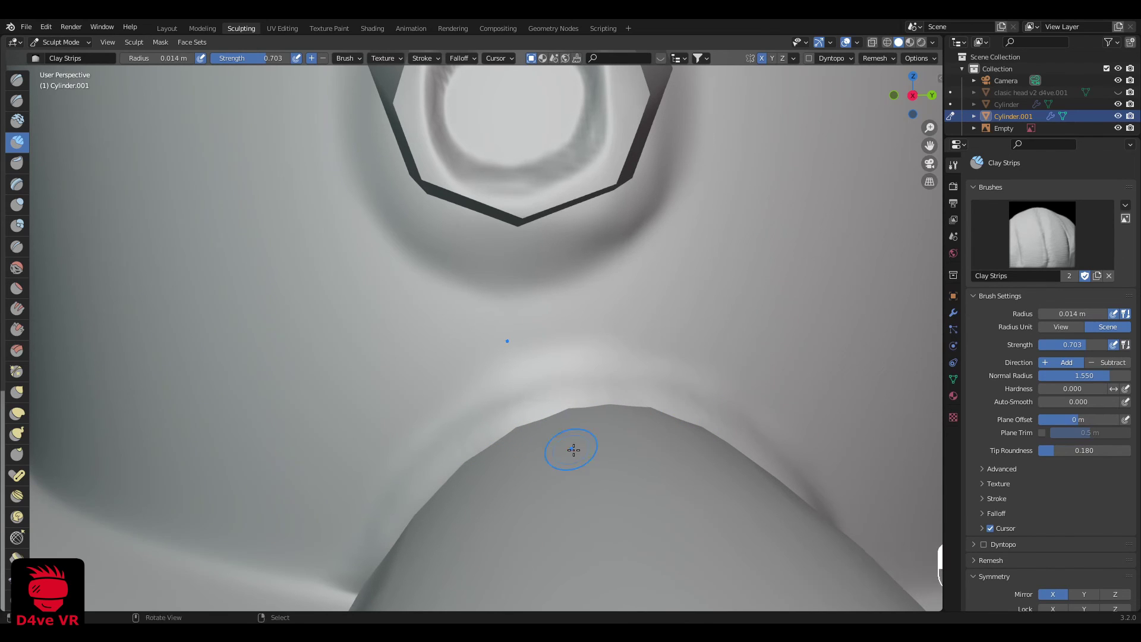
Step: Sculpt a thin Clay Strips ridge along the ear's upper edge with a 0.0093 m radius and smooth it
{"action": "middle_click_drag", "start_coordinate": [571, 449], "coordinate": [612, 443]}
{"action": "middle_click_drag", "start_coordinate": [596, 385], "coordinate": [414, 405], "text": "shift"}
{"action": "middle_click_drag", "start_coordinate": [176, 376], "coordinate": [320, 394]}
{"action": "scroll", "coordinate": [470, 398], "scroll_direction": "up", "scroll_amount": 7}
{"action": "left_click_drag", "start_coordinate": [479, 399], "coordinate": [212, 412]}
{"action": "key", "text": "ctrl+z"}
{"action": "key", "text": "f"}
{"action": "left_click", "coordinate": [456, 395]}
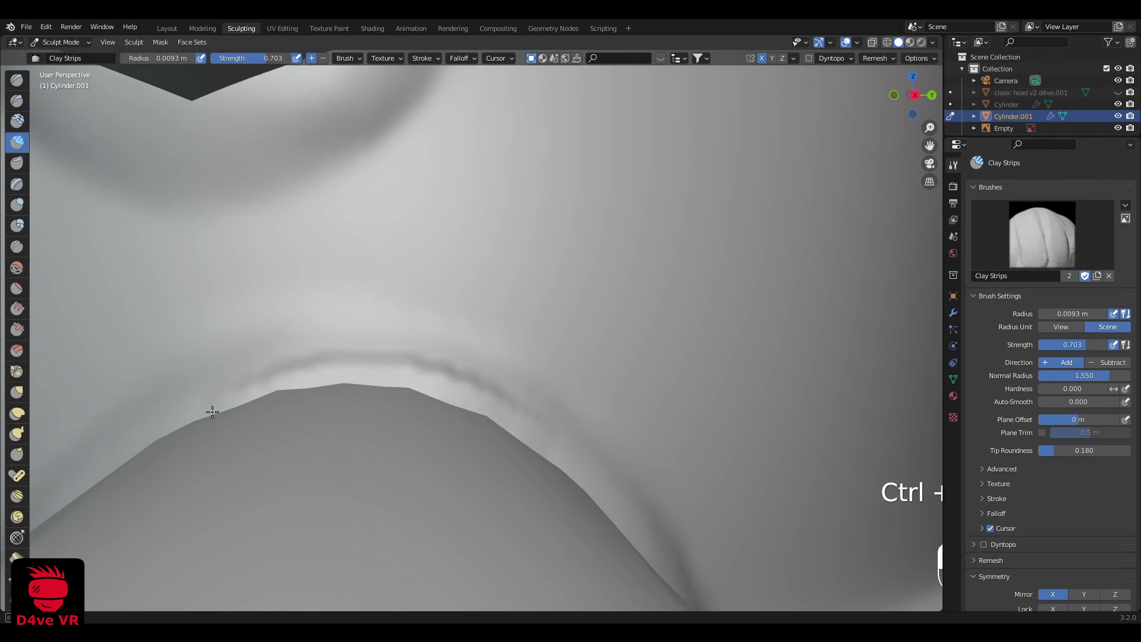
{"action": "left_click_drag", "start_coordinate": [546, 445], "coordinate": [244, 393]}
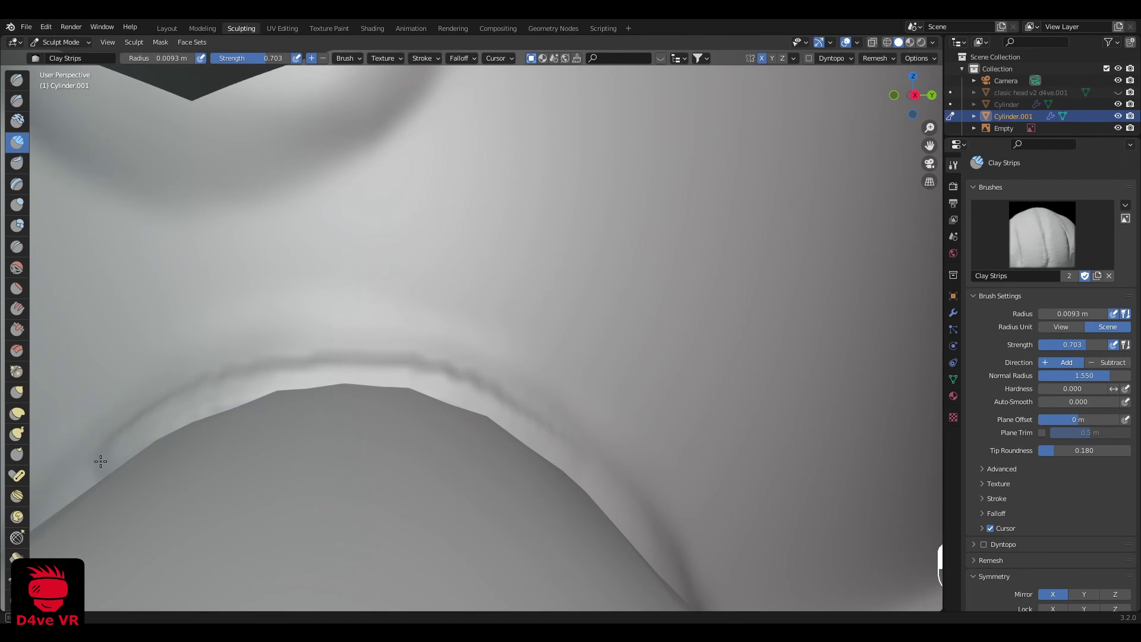
{"action": "left_click_drag", "start_coordinate": [100, 462], "coordinate": [95, 456], "text": "shift"}
{"action": "left_click_drag", "start_coordinate": [230, 394], "coordinate": [463, 385], "text": "shift"}
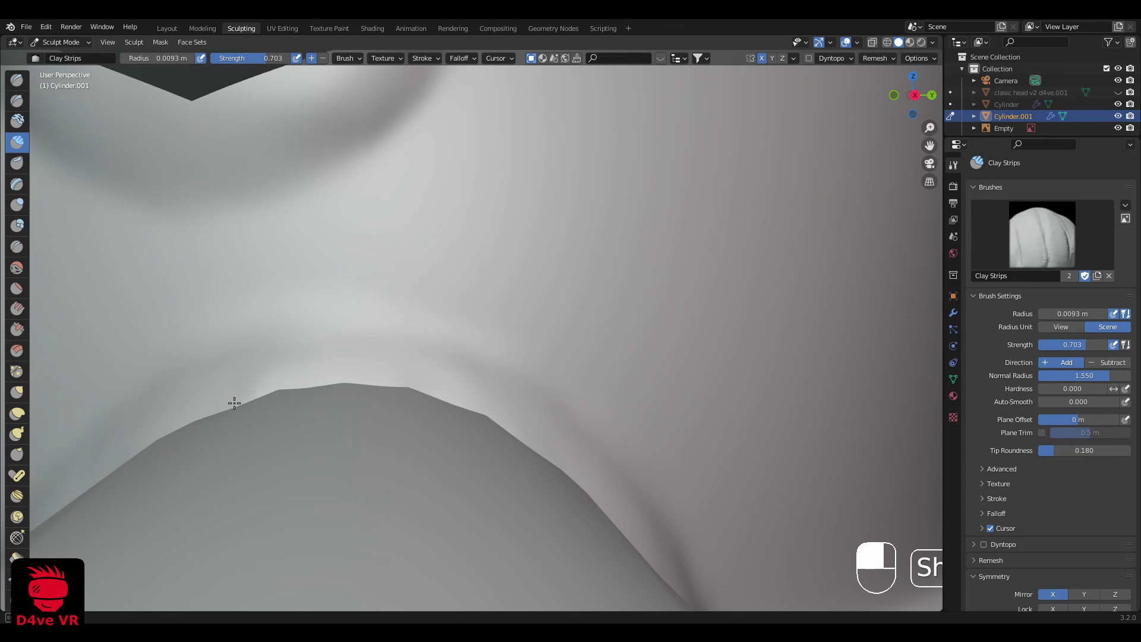
Step: Switch to the Layout workspace and delete the short antler stub object Plane.001
{"action": "middle_click_drag", "start_coordinate": [583, 475], "coordinate": [603, 441]}
{"action": "scroll", "coordinate": [690, 458], "scroll_direction": "down", "scroll_amount": 4}
{"action": "scroll", "coordinate": [553, 398], "scroll_direction": "down", "scroll_amount": 2}
{"action": "middle_click_drag", "start_coordinate": [502, 359], "coordinate": [501, 409], "text": "shift"}
{"action": "middle_click_drag", "start_coordinate": [500, 409], "coordinate": [511, 437]}
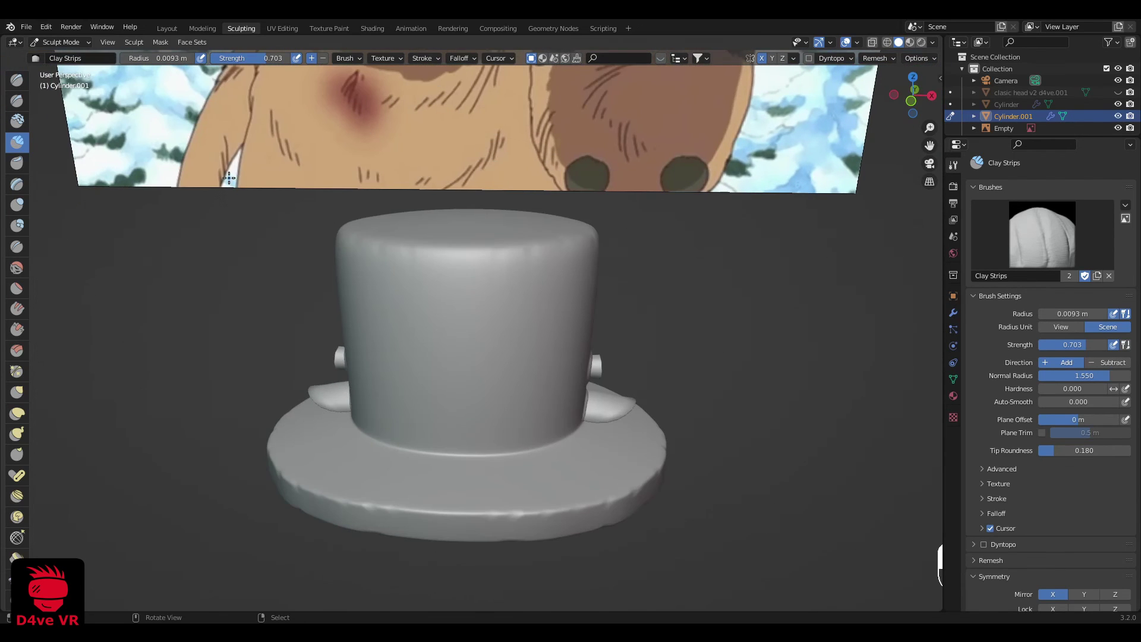
{"action": "left_click", "coordinate": [168, 28]}
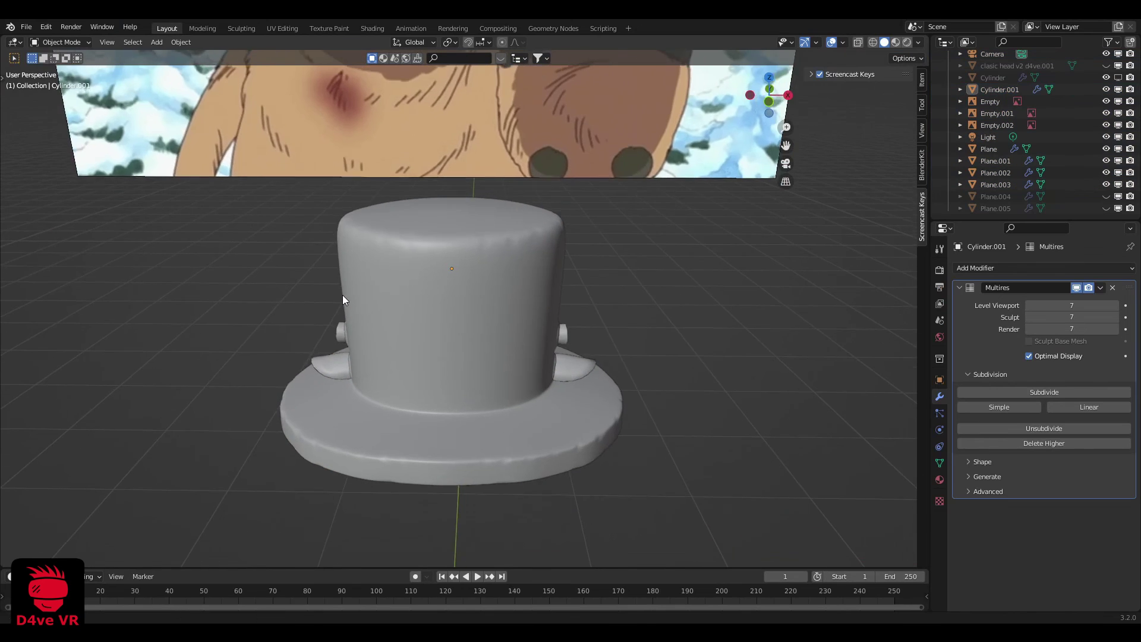
{"action": "middle_click_drag", "start_coordinate": [343, 296], "coordinate": [606, 466]}
{"action": "left_click", "coordinate": [568, 340]}
{"action": "middle_click_drag", "start_coordinate": [609, 327], "coordinate": [569, 312]}
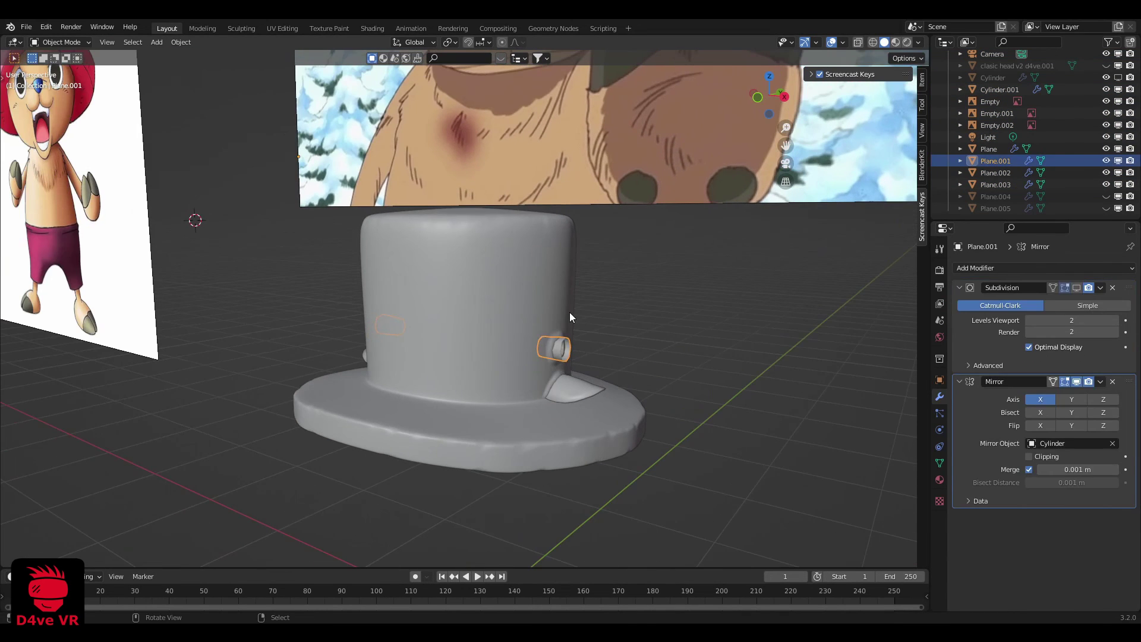
{"action": "key", "text": "Delete"}
Step: Unhide all hidden objects and hide the head again, leaving the antlers shown with the hat
{"action": "key", "text": "alt+h"}
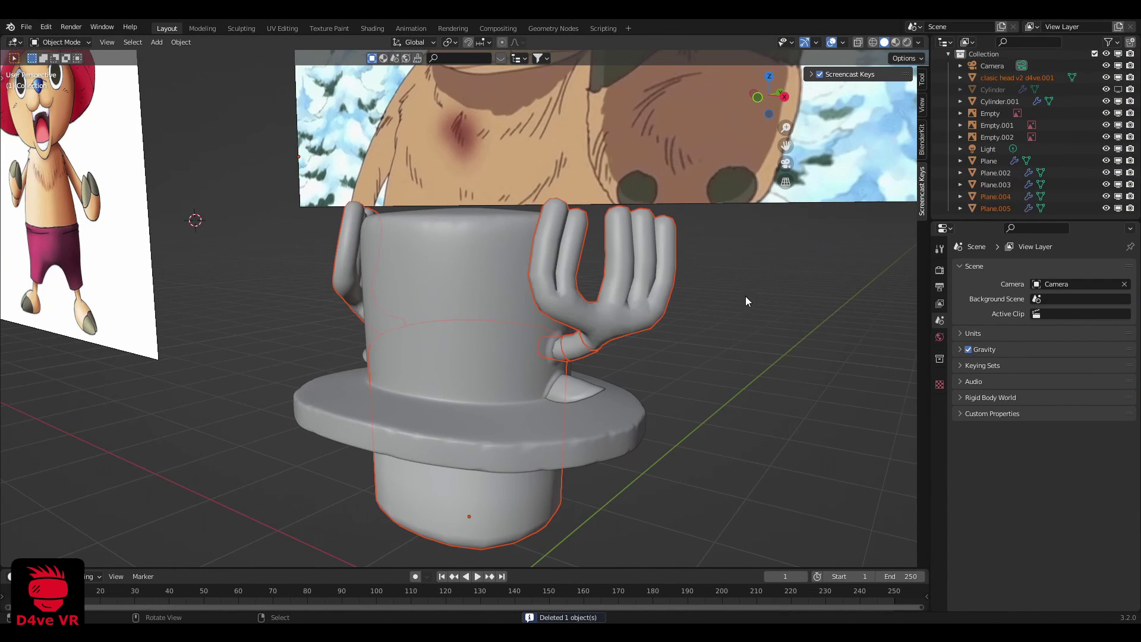
{"action": "left_click", "coordinate": [621, 362]}
{"action": "middle_click_drag", "start_coordinate": [621, 363], "coordinate": [661, 367]}
{"action": "scroll", "coordinate": [669, 357], "scroll_direction": "down", "scroll_amount": 7}
{"action": "scroll", "coordinate": [667, 356], "scroll_direction": "up", "scroll_amount": 5}
{"action": "left_click", "coordinate": [494, 439]}
{"action": "key", "text": "h"}
{"action": "scroll", "coordinate": [494, 443], "scroll_direction": "up", "scroll_amount": 2}
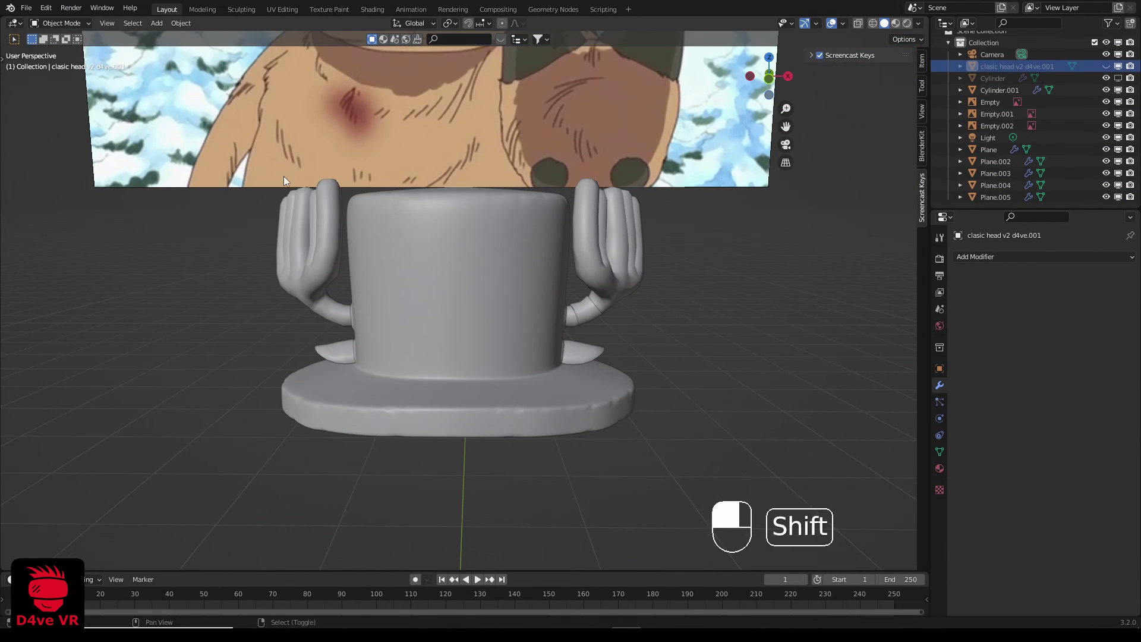
Step: Turn off the viewport display of the hat's Multires modifier and select the hat, ears and antlers
{"action": "middle_click_drag", "start_coordinate": [416, 254], "coordinate": [426, 270]}
{"action": "left_click", "coordinate": [425, 270]}
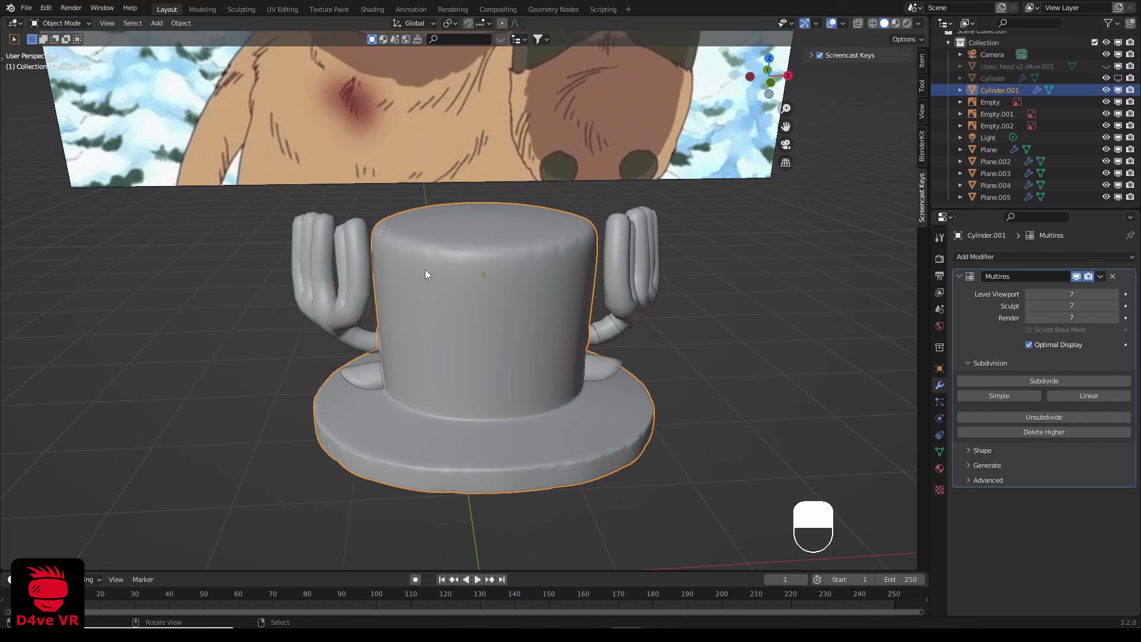
{"action": "left_click", "coordinate": [1079, 276]}
{"action": "left_click", "coordinate": [616, 369]}
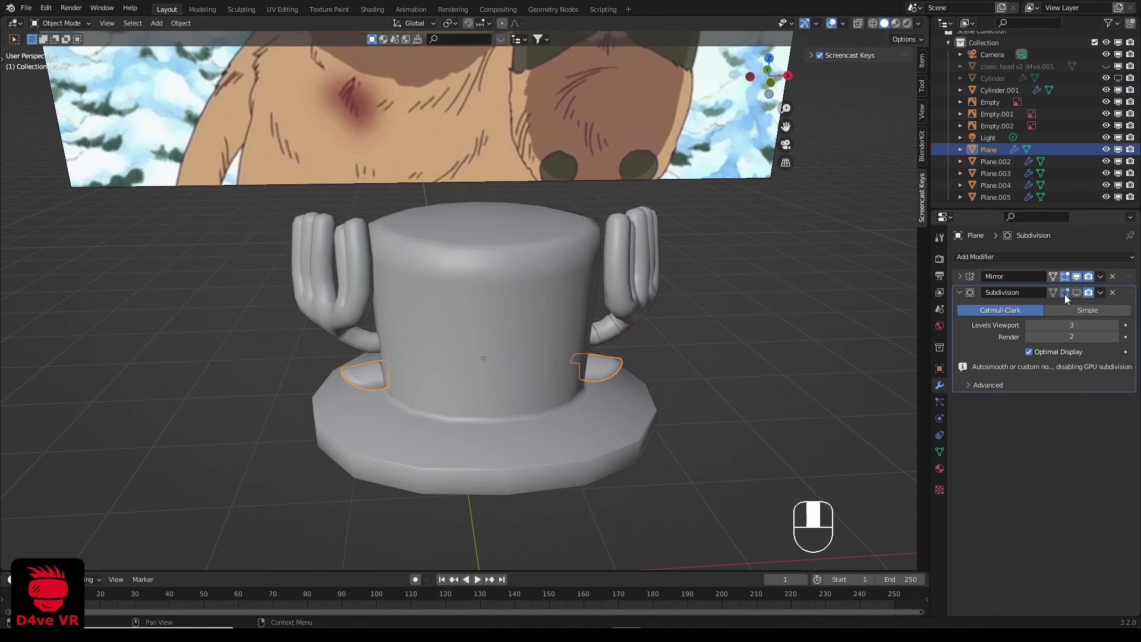
{"action": "left_click", "coordinate": [612, 336]}
{"action": "left_click_drag", "start_coordinate": [740, 300], "coordinate": [344, 481]}
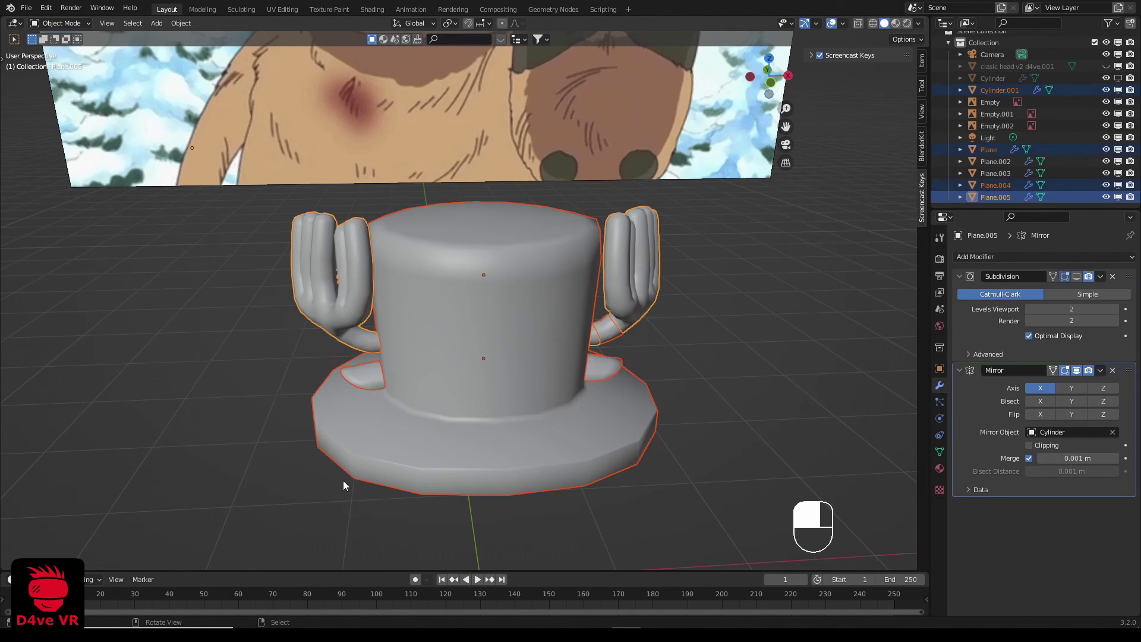
Step: Examine the low-poly hat, ears and antlers up close from several angles
{"action": "middle_click_drag", "start_coordinate": [343, 480], "coordinate": [259, 409]}
{"action": "scroll", "coordinate": [262, 317], "scroll_direction": "up", "scroll_amount": 4}
{"action": "middle_click_drag", "start_coordinate": [262, 317], "coordinate": [415, 308]}
{"action": "left_click", "coordinate": [416, 308]}
{"action": "key", "text": "Tab"}
{"action": "key", "text": "Tab"}
{"action": "middle_click_drag", "start_coordinate": [546, 387], "coordinate": [453, 411]}
{"action": "scroll", "coordinate": [572, 397], "scroll_direction": "down", "scroll_amount": 3}
Step: Select the low-poly hat, ears and antlers and export only the selected objects as chopper hat15 lp.fbx
{"action": "left_click_drag", "start_coordinate": [834, 467], "coordinate": [290, 185]}
{"action": "middle_click_drag", "start_coordinate": [290, 186], "coordinate": [287, 220]}
{"action": "scroll", "coordinate": [287, 220], "scroll_direction": "down", "scroll_amount": 2}
{"action": "left_click", "coordinate": [26, 8]}
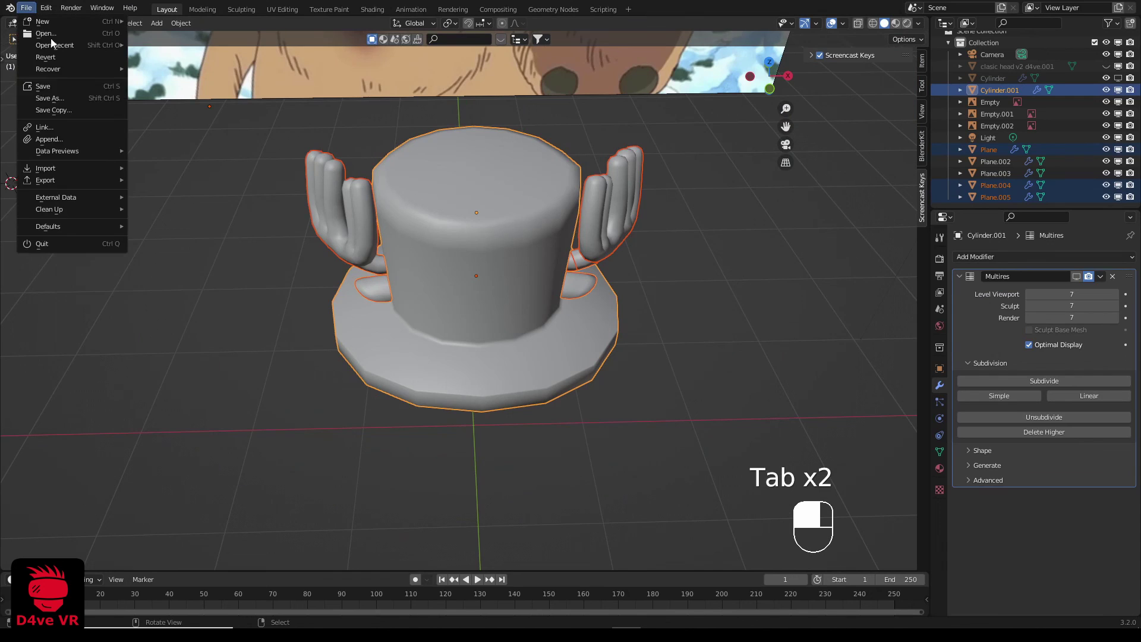
{"action": "mouse_move", "coordinate": [95, 178]}
{"action": "left_click", "coordinate": [216, 247]}
{"action": "left_click_drag", "start_coordinate": [674, 137], "coordinate": [607, 146]}
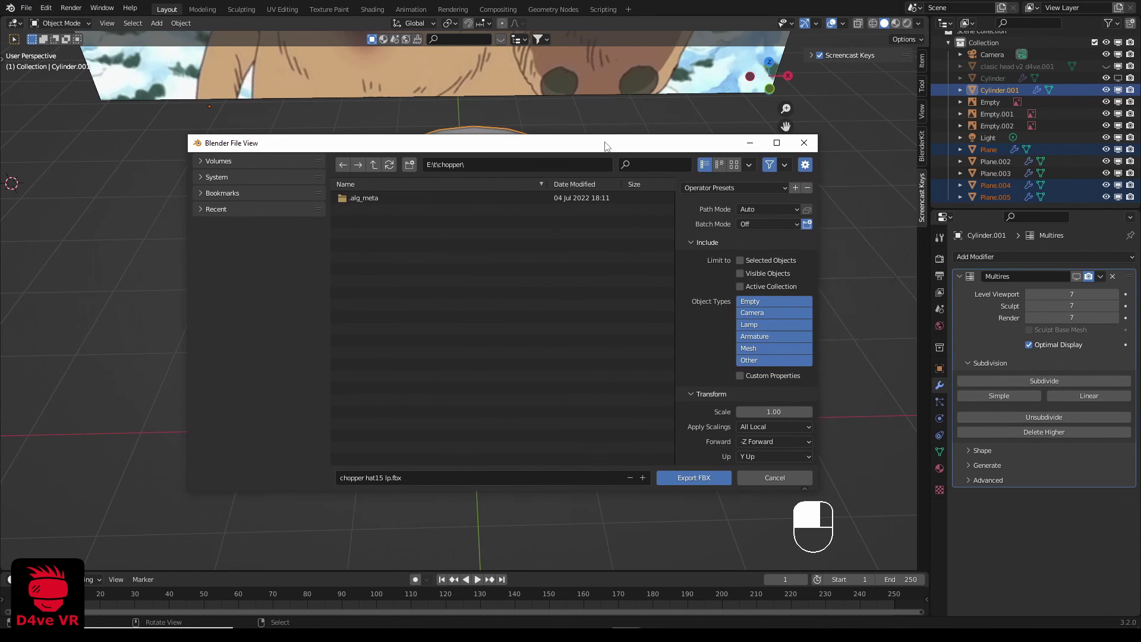
{"action": "left_click", "coordinate": [740, 259]}
{"action": "scroll", "coordinate": [815, 220], "scroll_direction": "down", "scroll_amount": 4}
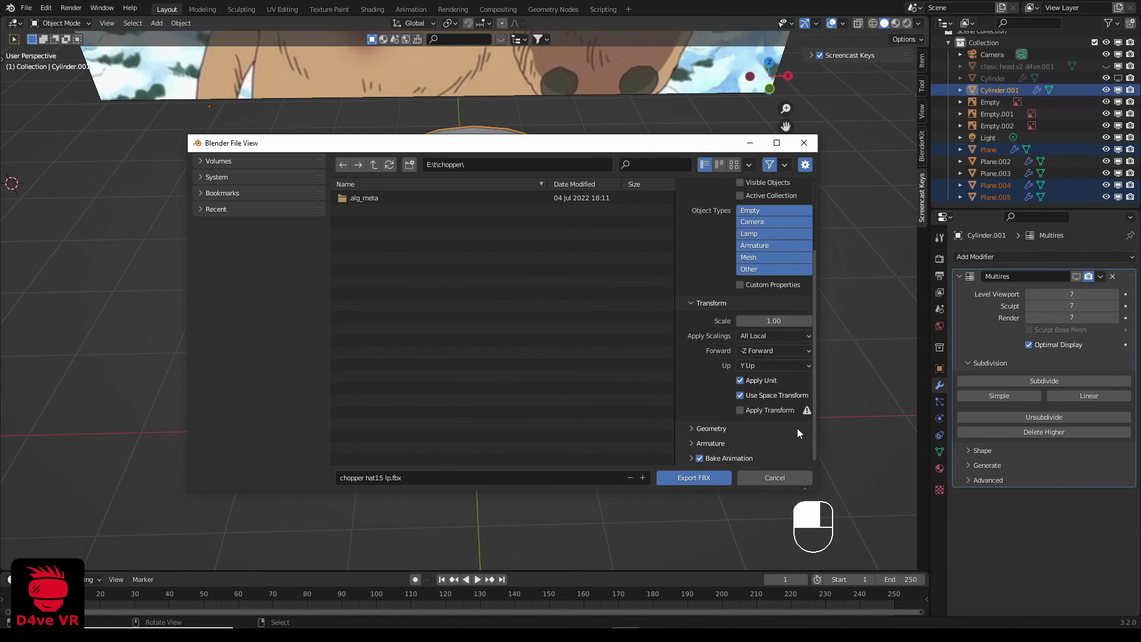
{"action": "left_click", "coordinate": [694, 478]}
Step: Turn the viewport display back on for the hat's Multires and the ears' and antlers' Subdivision modifiers
{"action": "left_click", "coordinate": [565, 360]}
{"action": "mouse_move", "coordinate": [565, 360]}
{"action": "middle_mouse_down"}
{"action": "mouse_move", "coordinate": [547, 329]}
{"action": "mouse_move", "coordinate": [556, 362]}
{"action": "middle_mouse_up"}
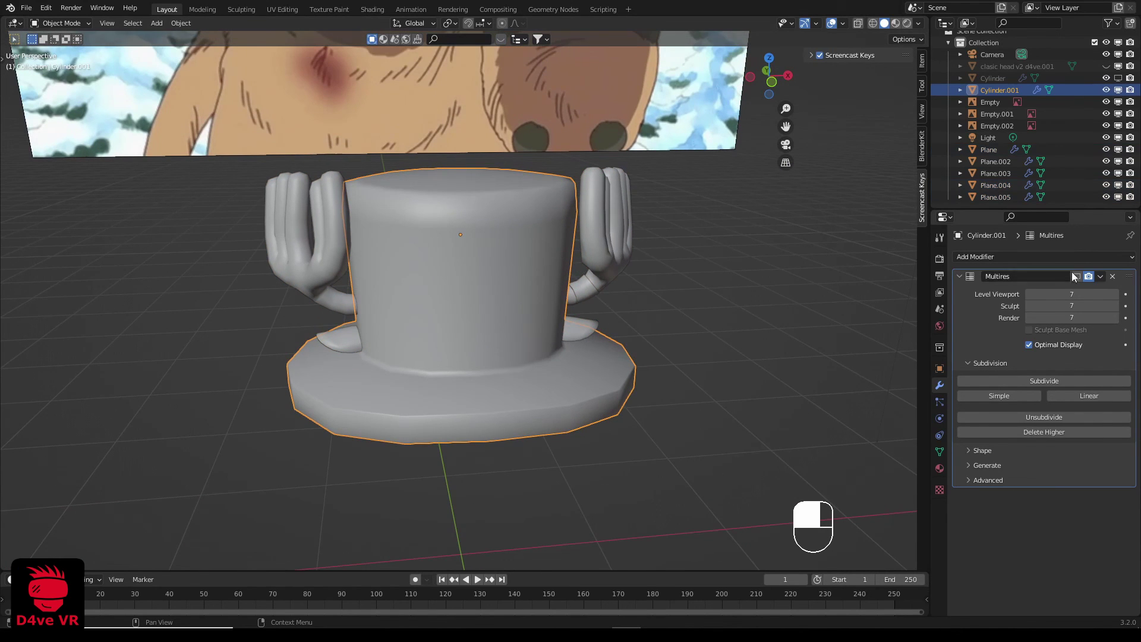
{"action": "scroll", "coordinate": [653, 325], "scroll_direction": "up", "scroll_amount": 2}
{"action": "left_click", "coordinate": [612, 333]}
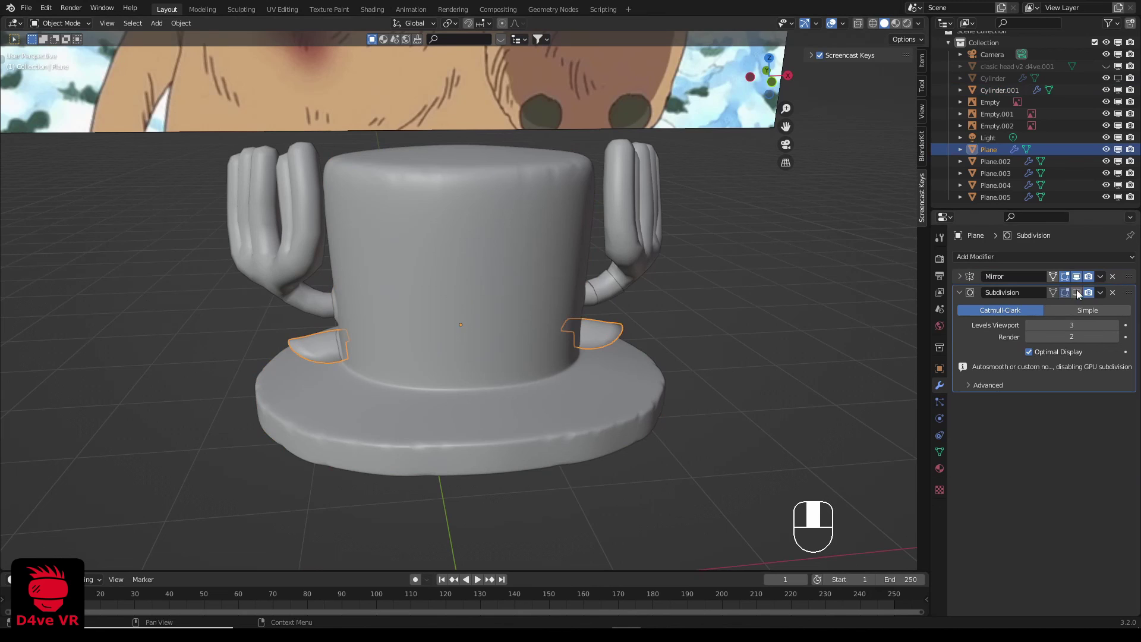
{"action": "left_click", "coordinate": [619, 205]}
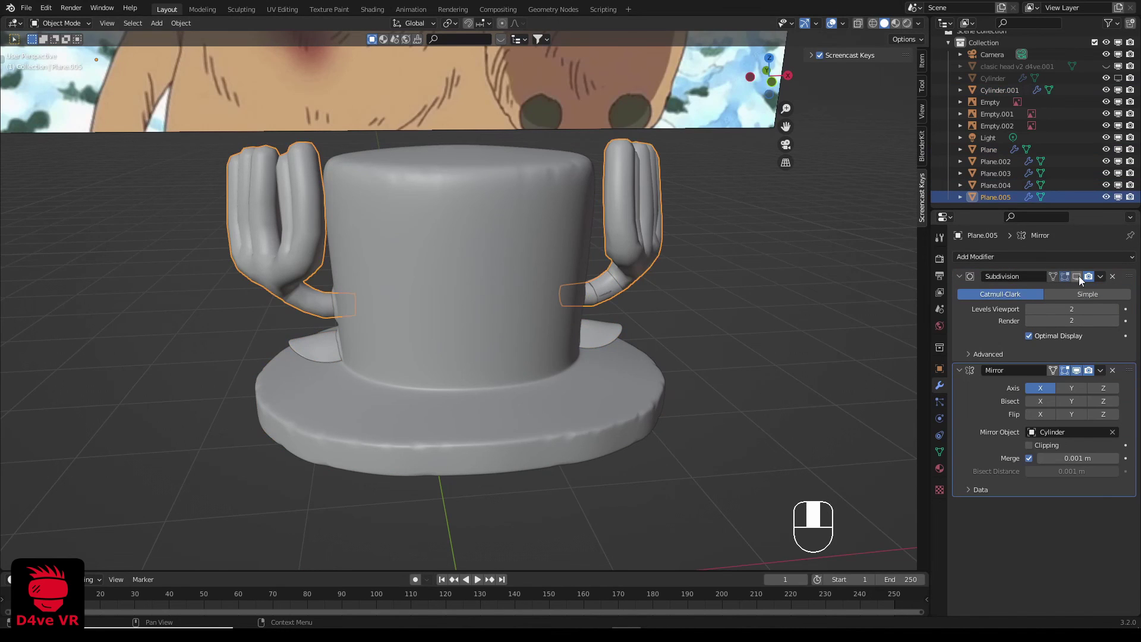
Step: Try moving the mirrored antlers outward away from the hat and undo the move
{"action": "middle_click_drag", "start_coordinate": [738, 226], "coordinate": [753, 220]}
{"action": "key", "text": "g"}
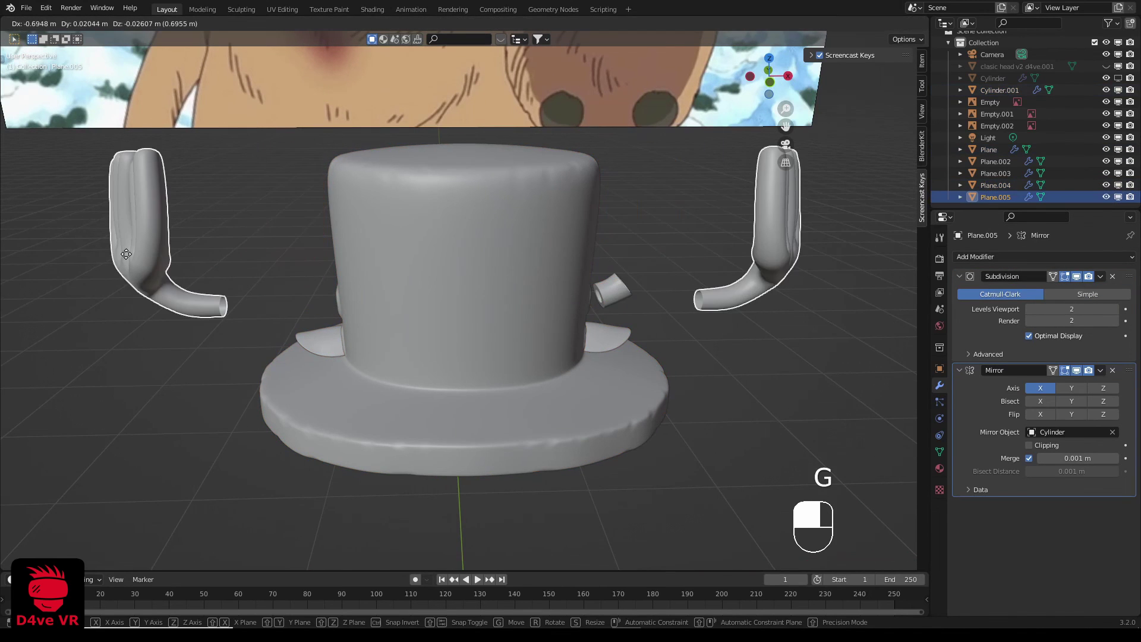
{"action": "left_click", "coordinate": [126, 255]}
{"action": "middle_click_drag", "start_coordinate": [126, 255], "coordinate": [205, 271]}
{"action": "key", "text": "ctrl+z"}
Step: Select the high-poly hat, ears and antlers and export only the selected objects as chopper hat15hp.fbx
{"action": "scroll", "coordinate": [205, 271], "scroll_direction": "down", "scroll_amount": 1}
{"action": "left_click_drag", "start_coordinate": [660, 148], "coordinate": [201, 563]}
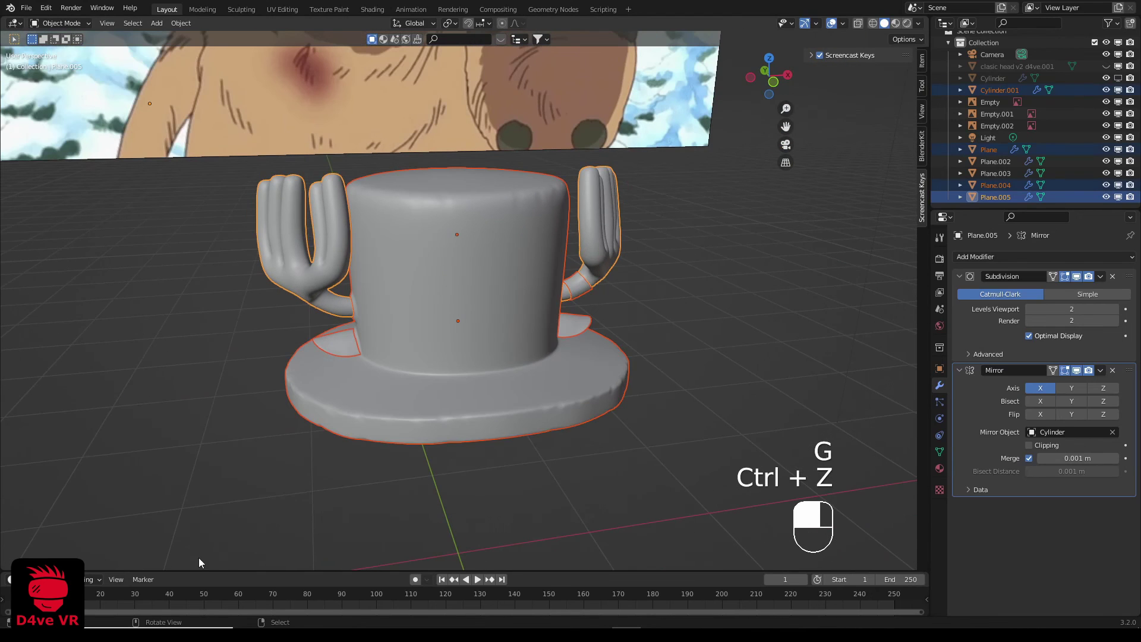
{"action": "left_click", "coordinate": [27, 8]}
{"action": "mouse_move", "coordinate": [90, 180]}
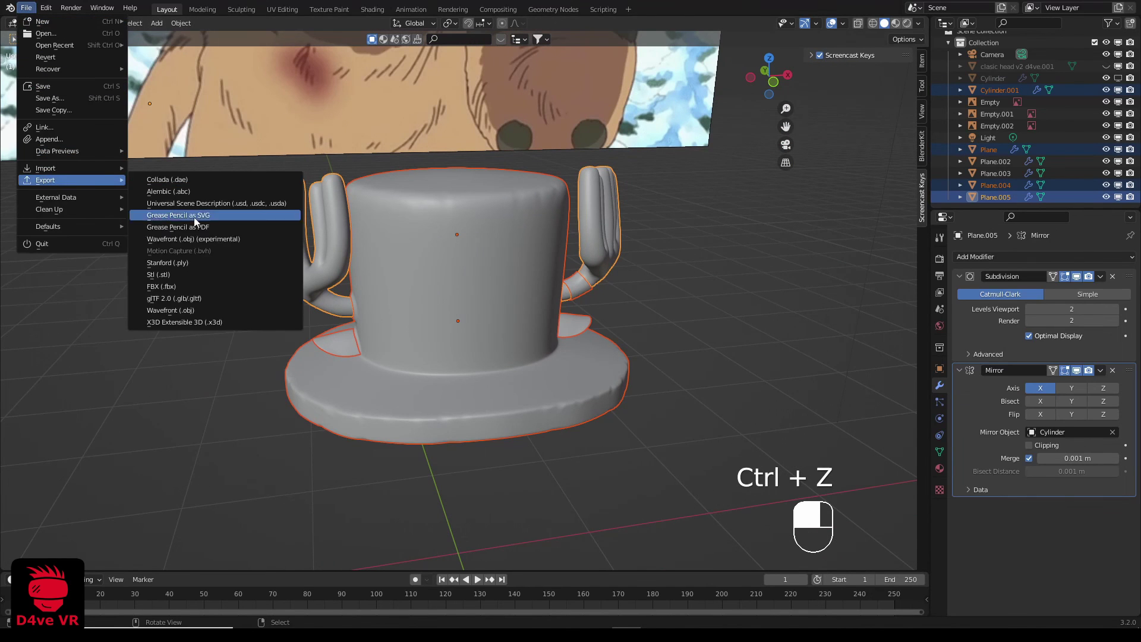
{"action": "left_click", "coordinate": [190, 281]}
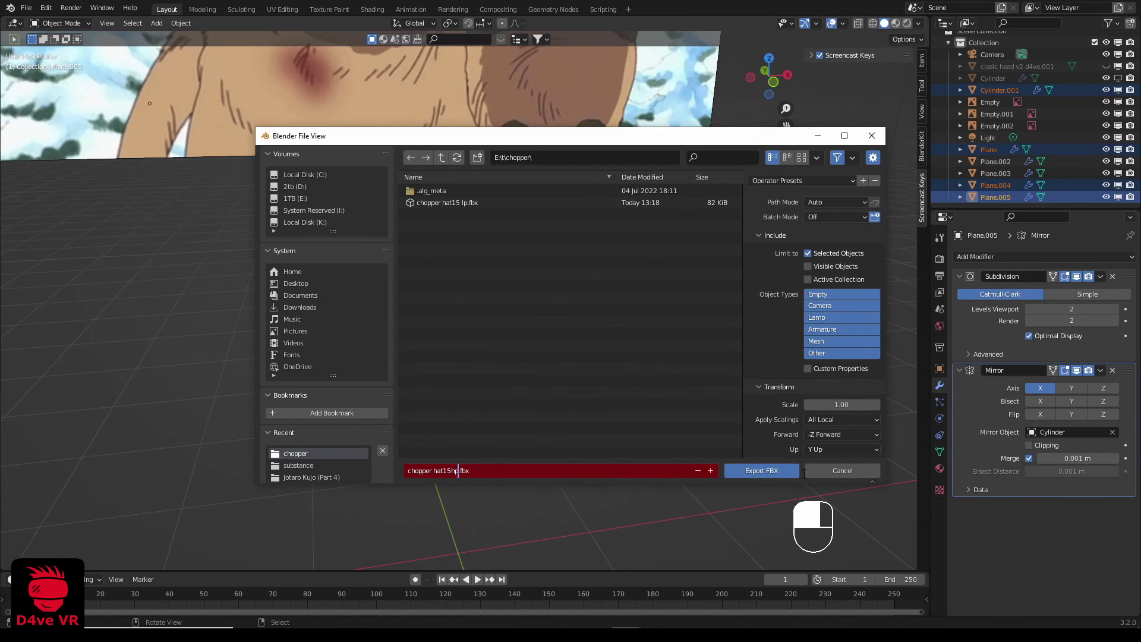
{"action": "key", "text": "Return"}
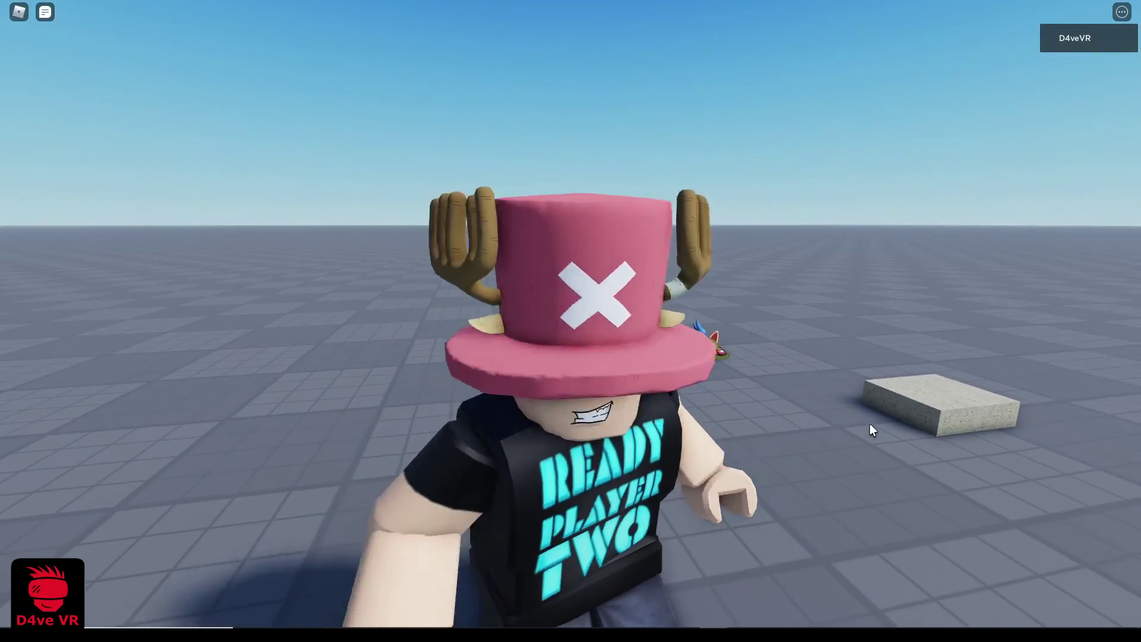
{"action": "key", "text": "s"}
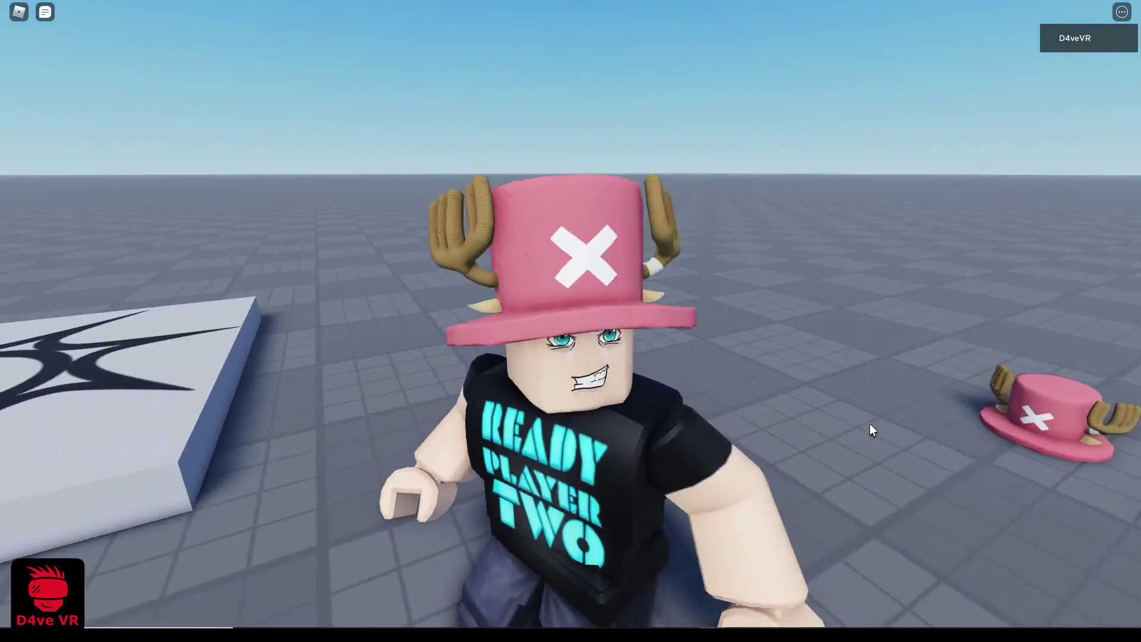